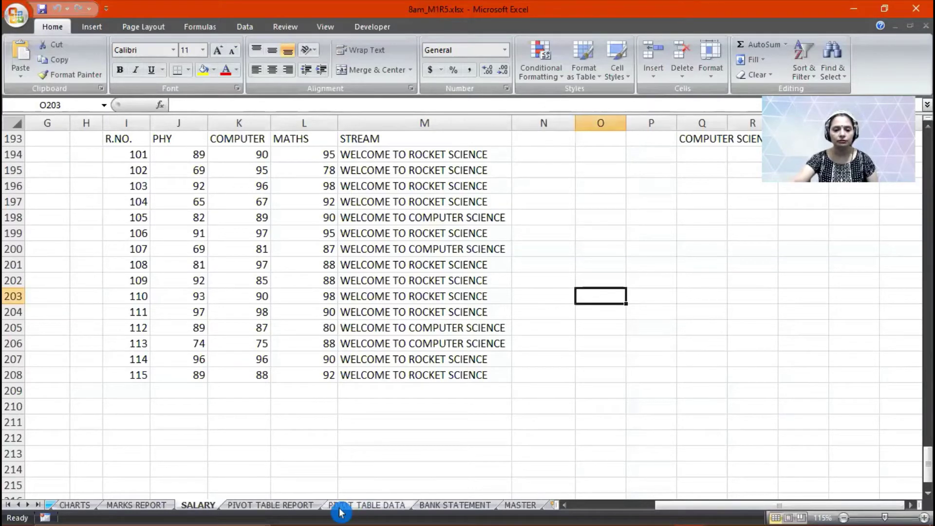
Copy the range B1:M81 from the MARKS REPORT sheet and paste it at A1 of a new worksheet
click(155, 505)
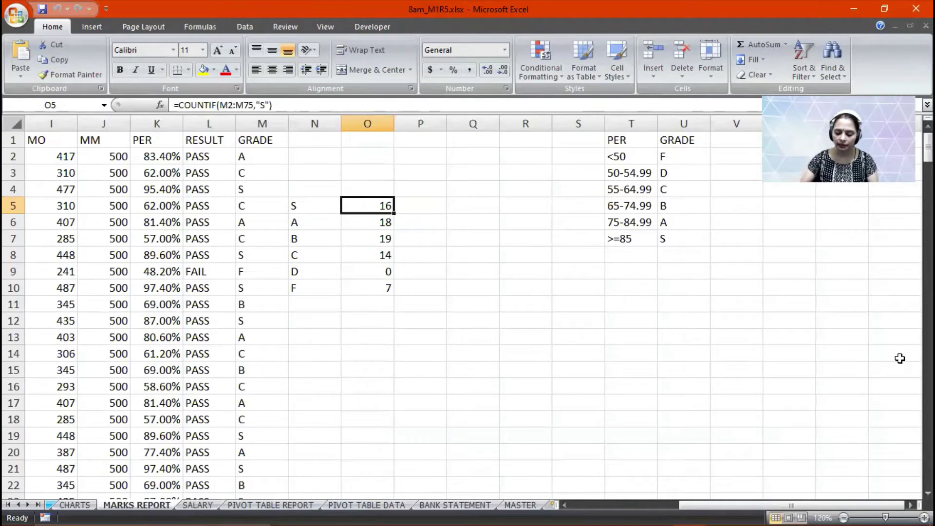
key(Home)
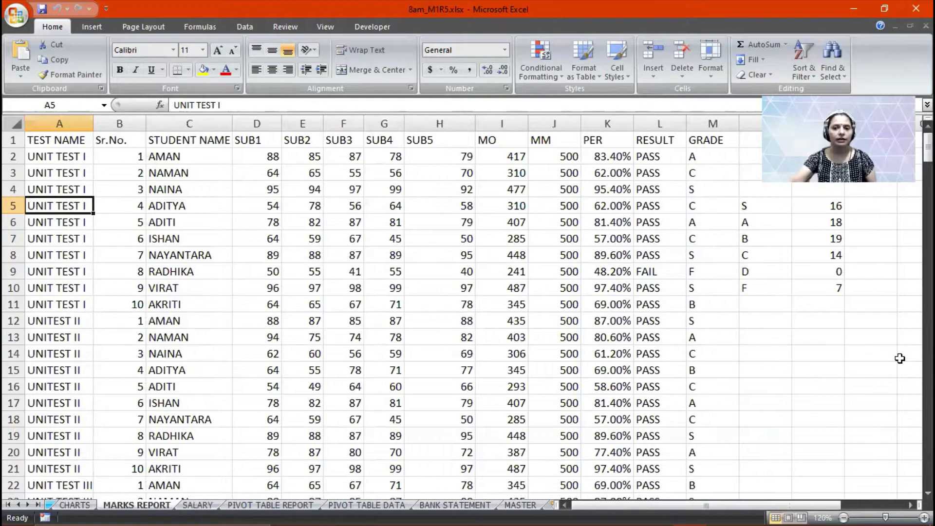
click(82, 140)
drag(109, 140, 734, 238)
key(ctrl+c)
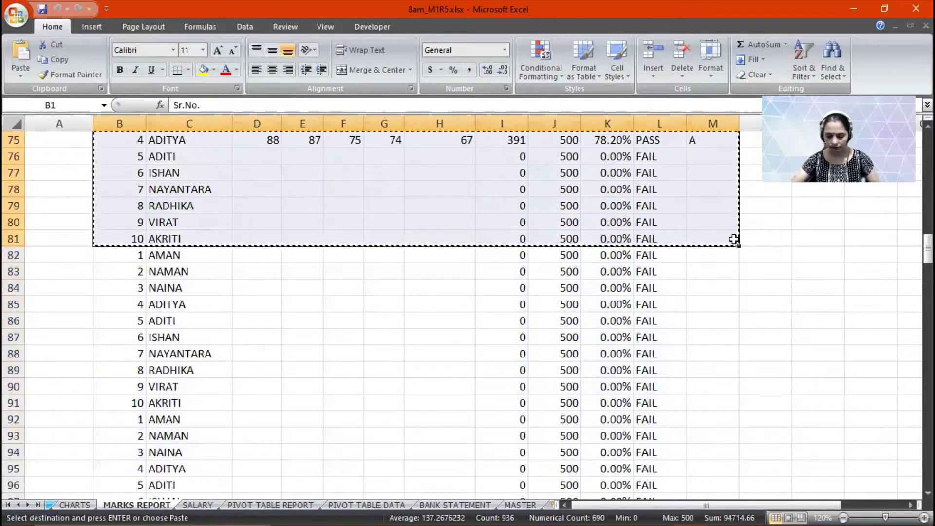
right_click(735, 242)
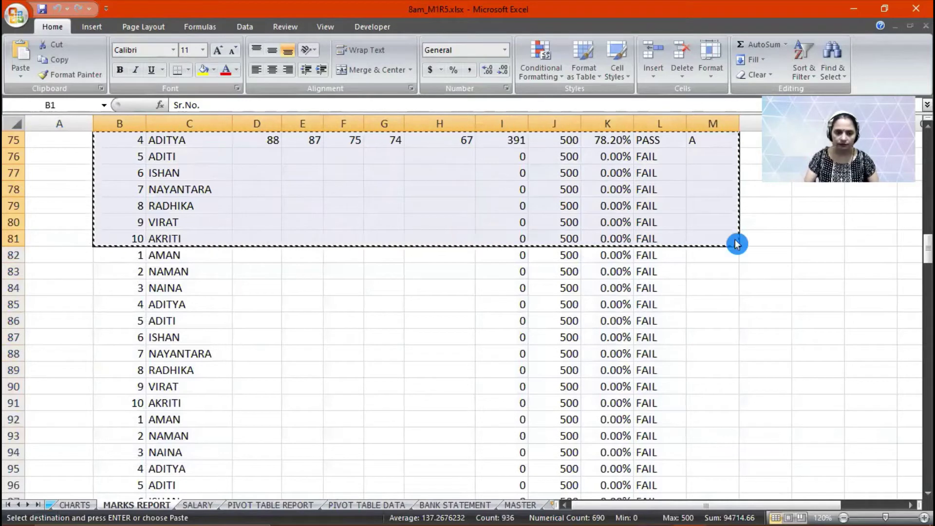
key(Escape)
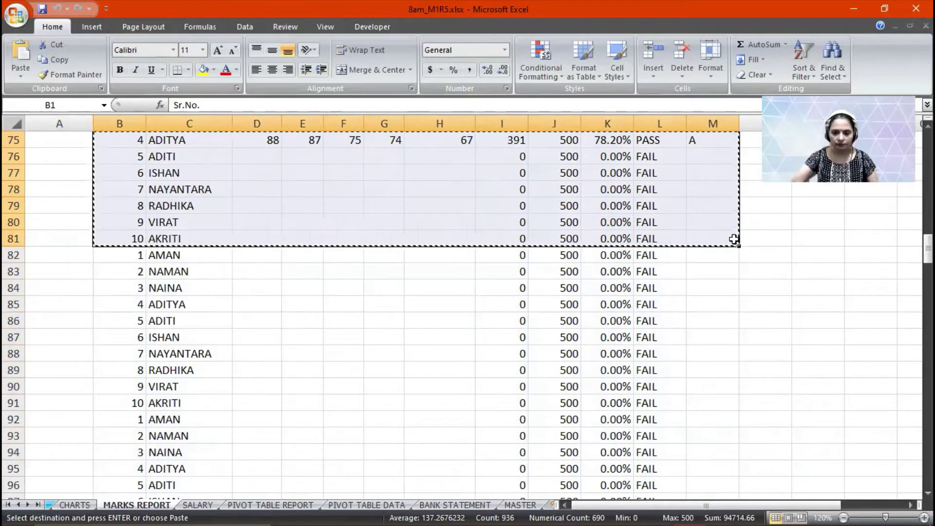
click(550, 507)
key(ctrl+v)
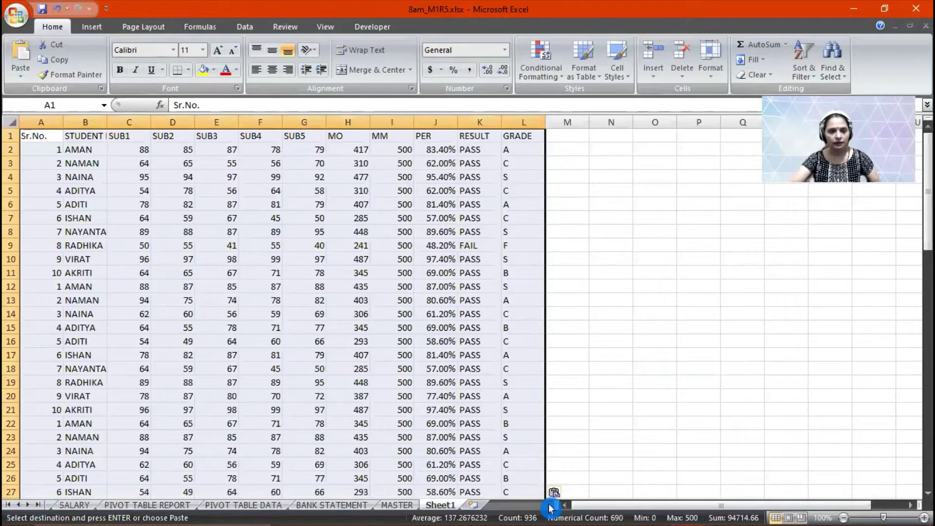
Rename the header in cell A1 of the new sheet as R.No
click(45, 131)
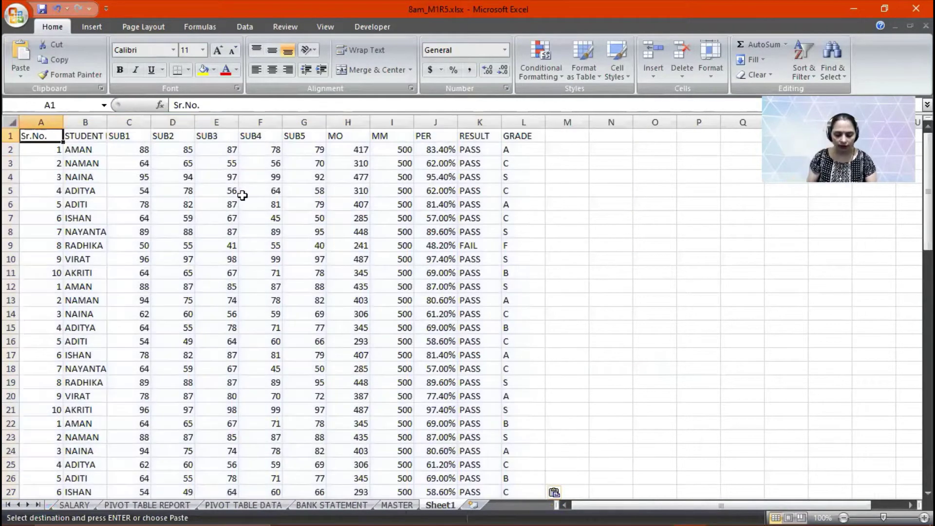
text(rol)
key(BackSpace)
key(BackSpace)
key(BackSpace)
text(R.No)
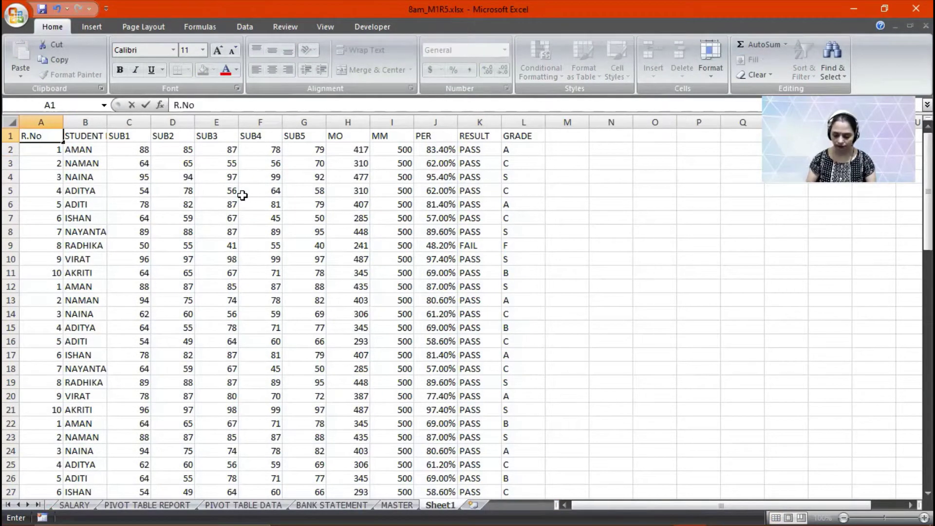
key(Return)
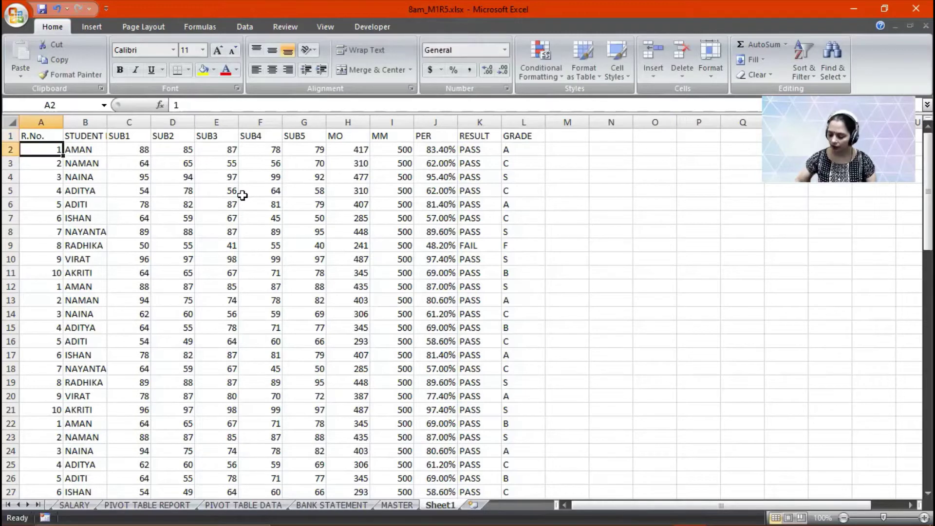
Enter 110211 in A2 and fill the consecutive roll-number series through A81
text(110211)
key(Return)
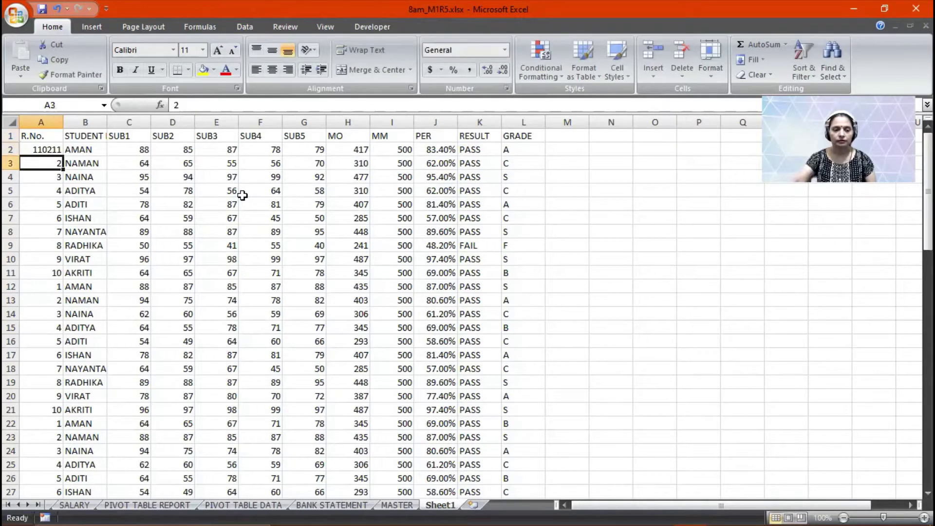
click(58, 150)
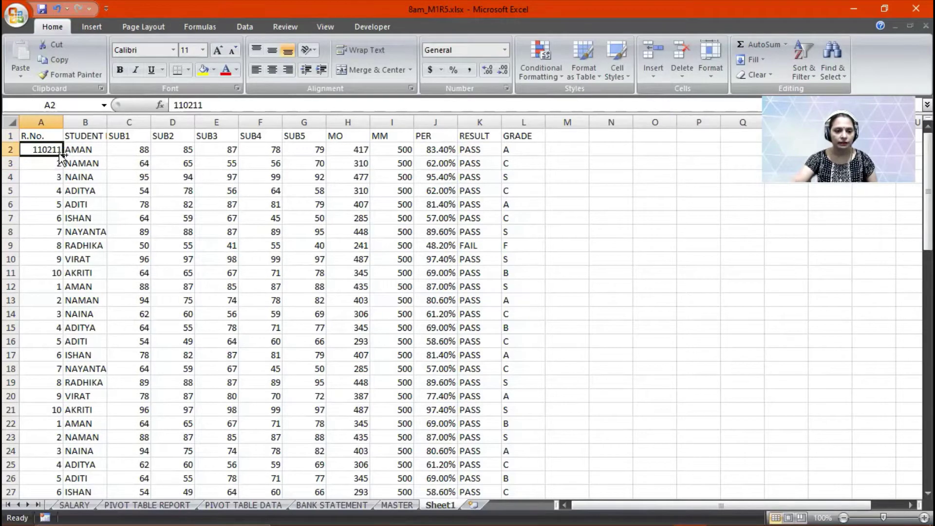
drag(64, 156, 53, 483)
scroll(126, 351, up, 18)
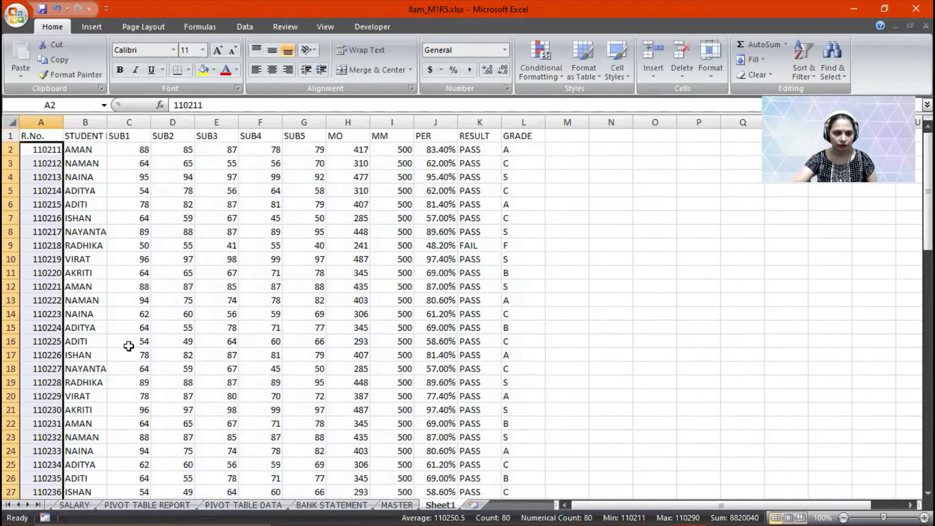
Fit the STUDENT NAME column to its contents and replace the repeated entries in B12:B16 with different student first names in capitals
click(82, 242)
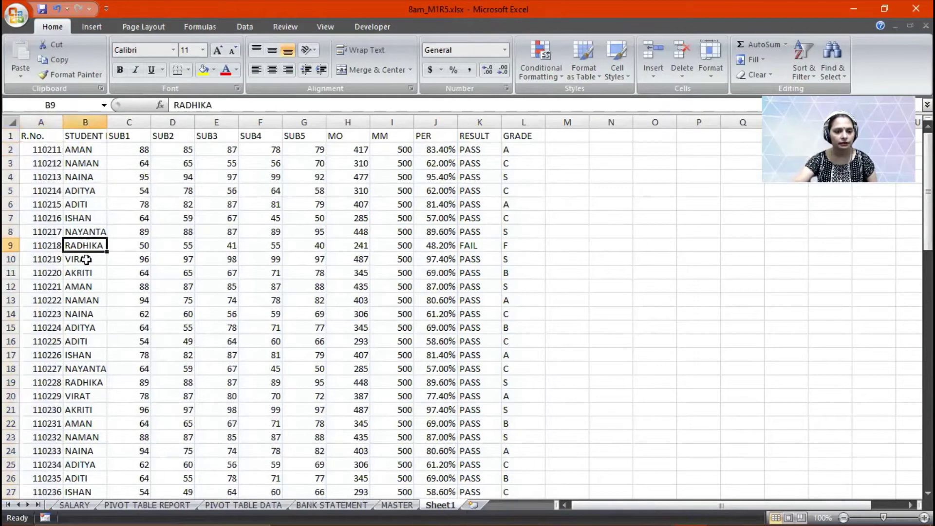
double_click(108, 121)
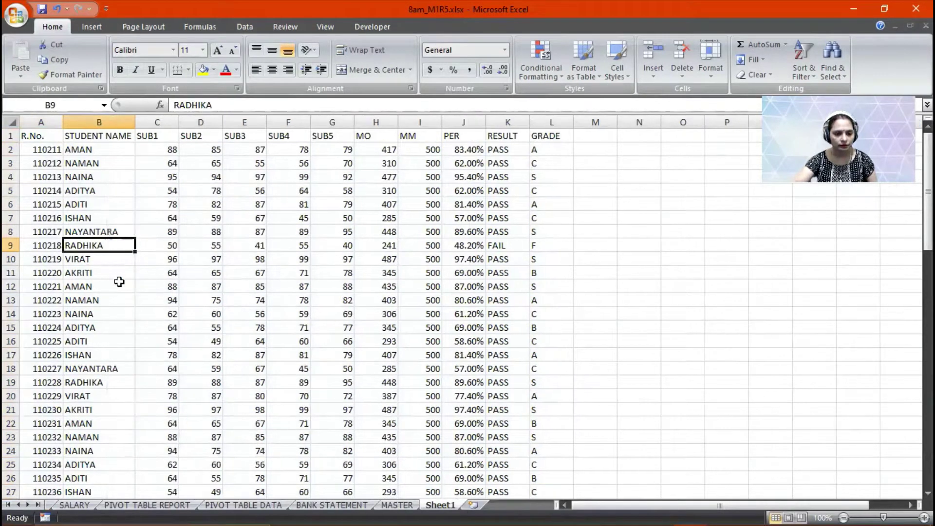
click(111, 285)
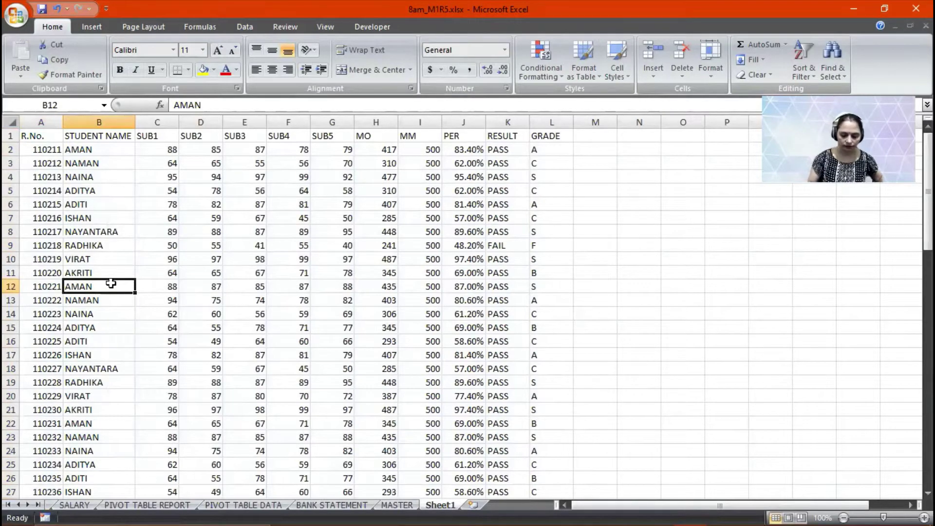
text(JAI)
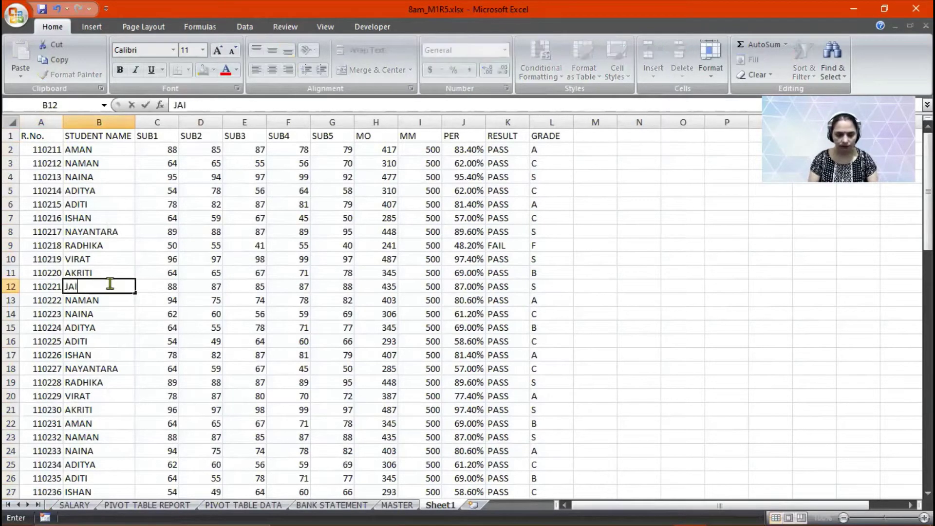
key(Return)
text(JAYA)
key(Return)
text(AADYA)
key(Return)
text(YAMININ)
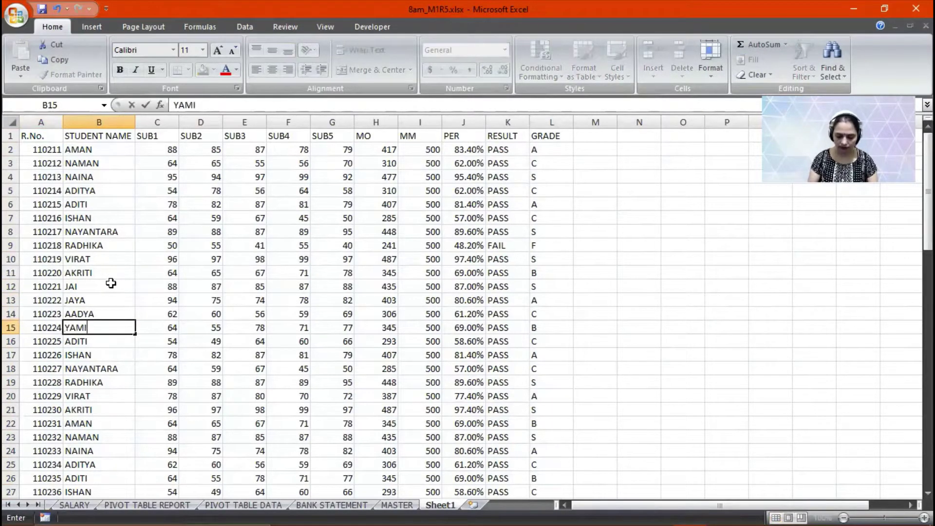
key(BackSpace)
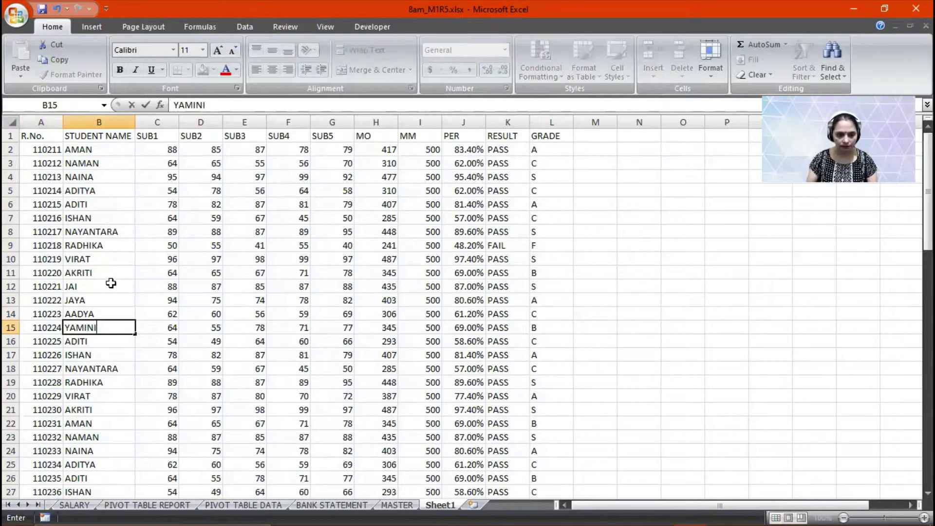
key(Return)
text(NISHANT)
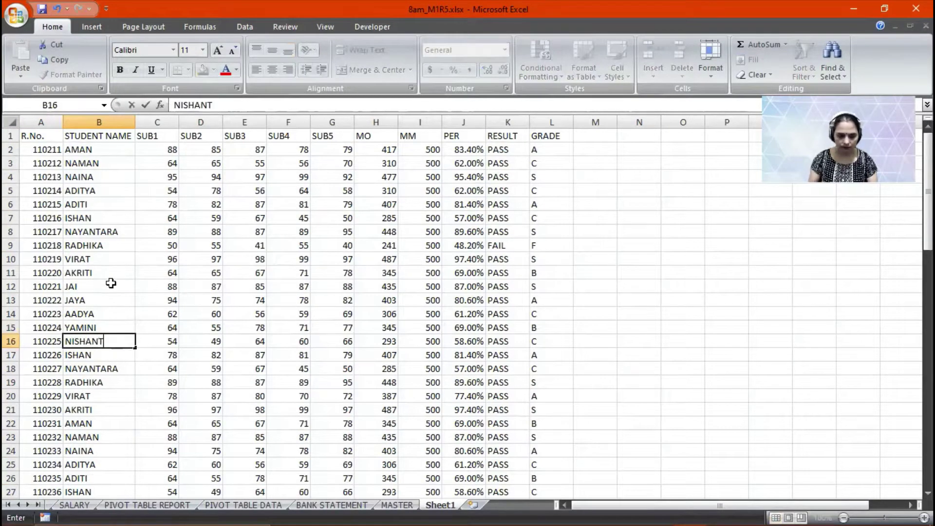
key(Return)
Replace the repeated student names in B17:B21 with different first names in capitals
text(TARUN)
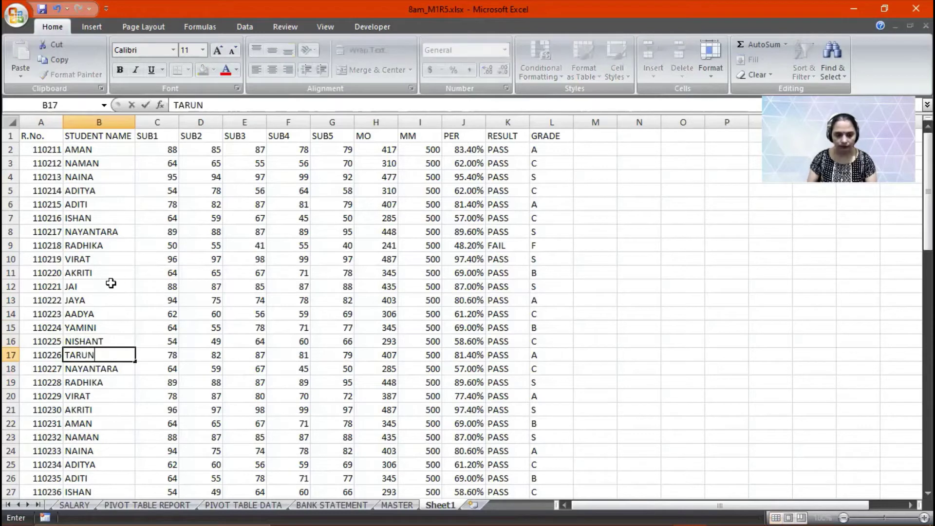
key(Return)
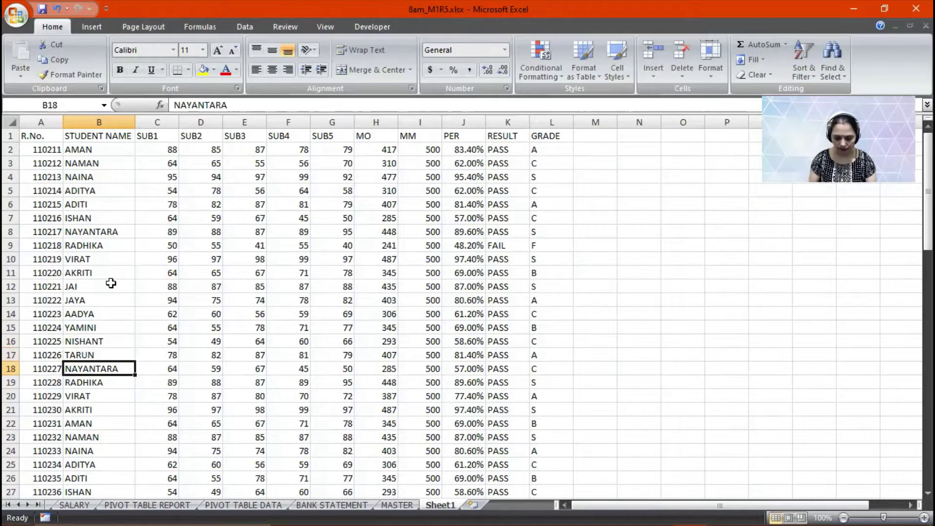
text(VISHAKHA)
key(Return)
text(SHALAKHA)
key(Return)
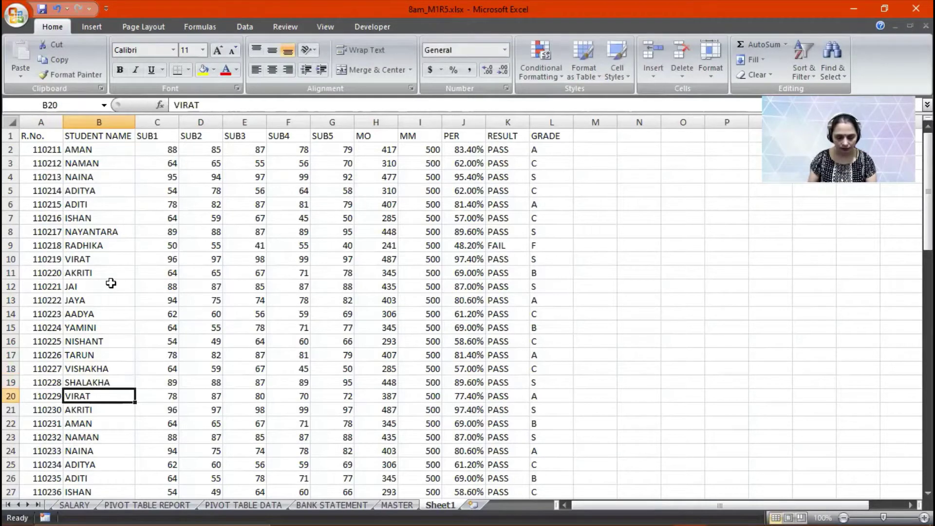
text(GEETA)
key(Return)
text(GEETANJANLI)
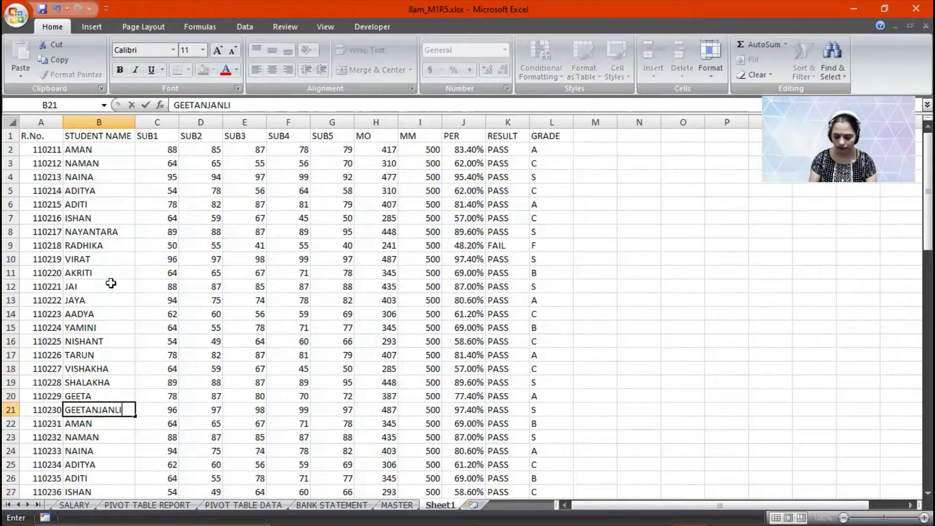
key(Return)
Enter new student first names in capitals over the repeated ones in B22:B26
text(ISHITA)
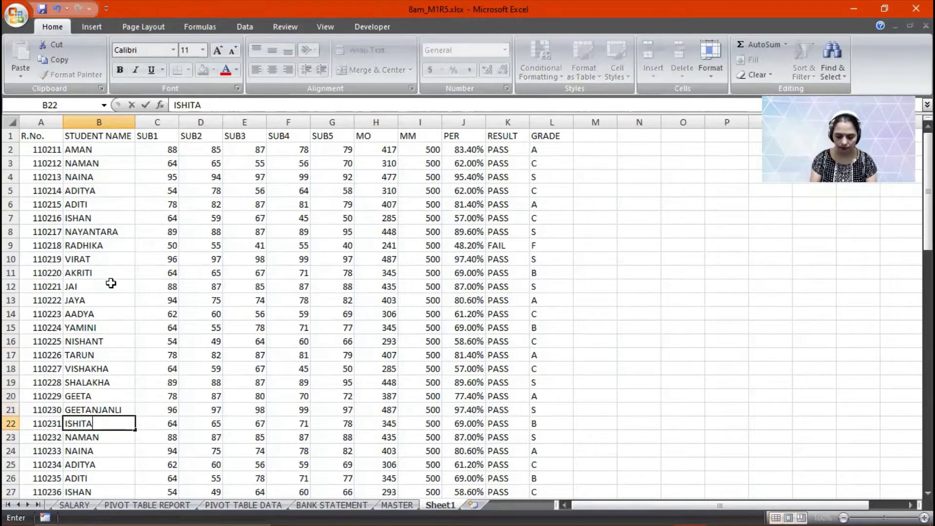
key(Return)
text(TAARA)
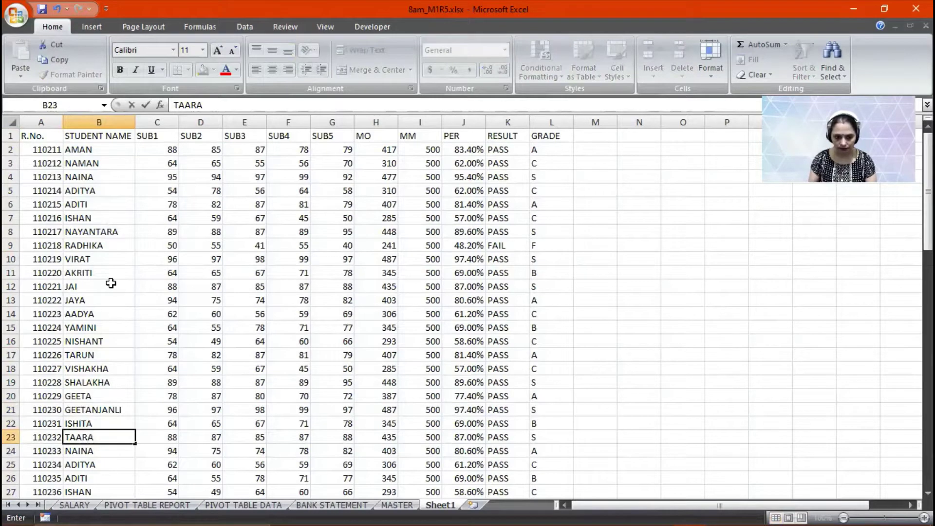
key(Return)
text(RA)
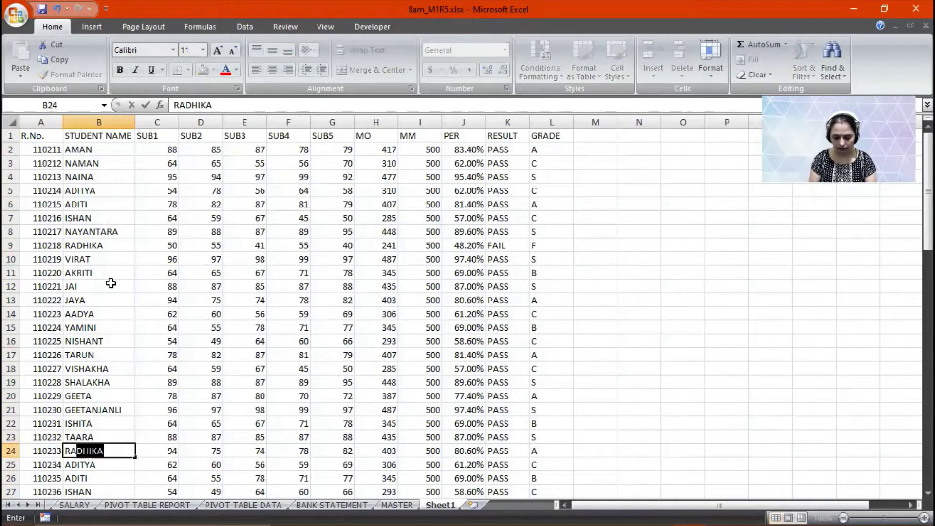
text(DHA)
key(Return)
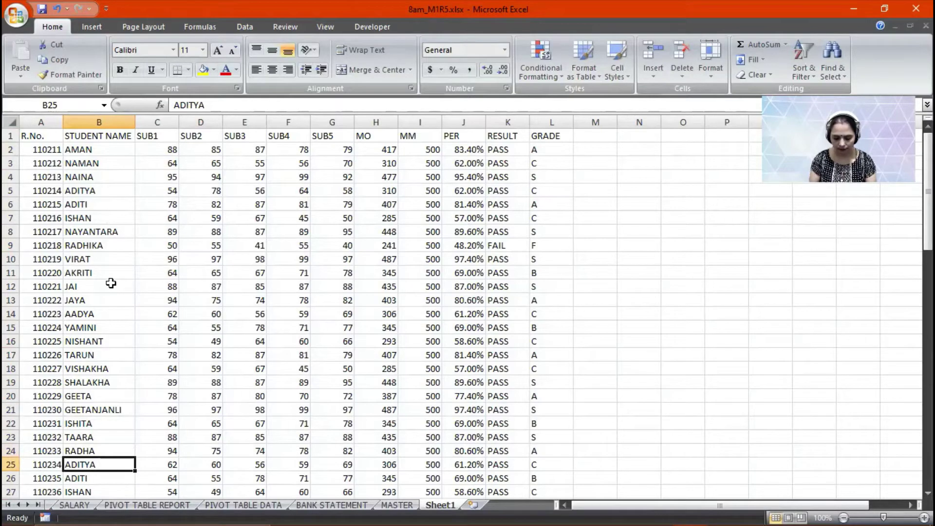
text(GAURI)
key(Return)
text(IISHANI)
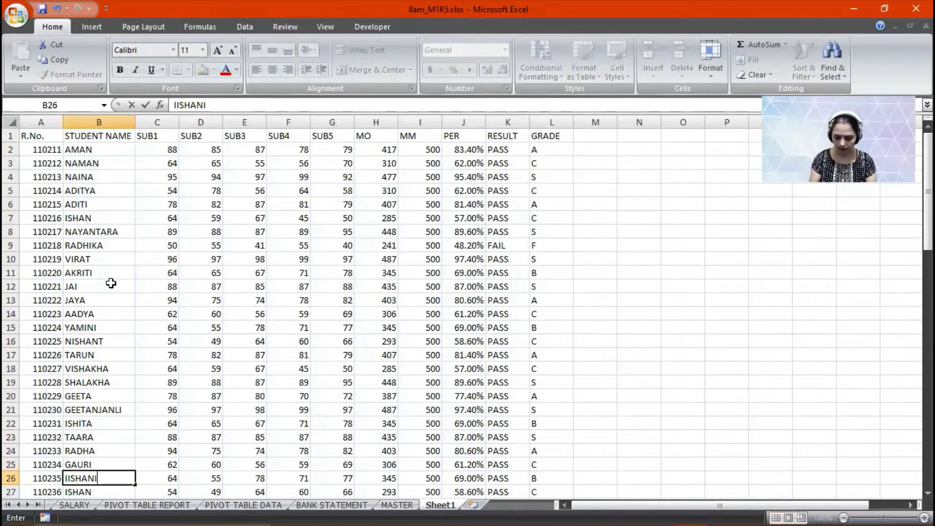
key(Return)
Overwrite the student names in B27:B30 with other first names in capitals
text(TRI)
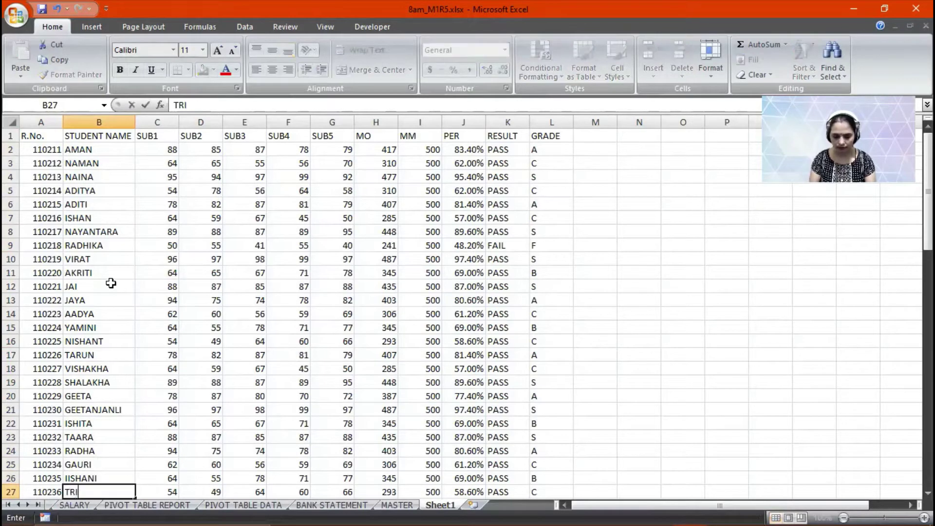
text(SHA)
key(Return)
text(H)
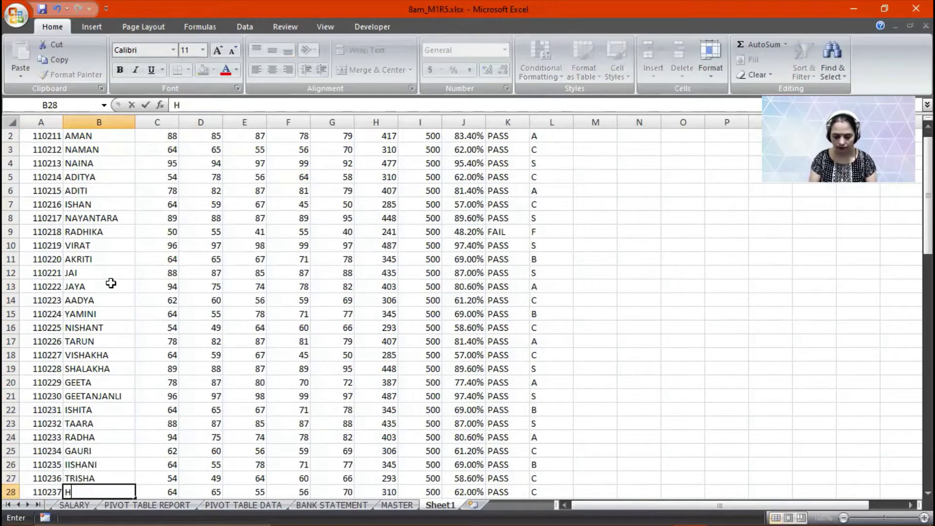
text(ARSHIT)
key(Return)
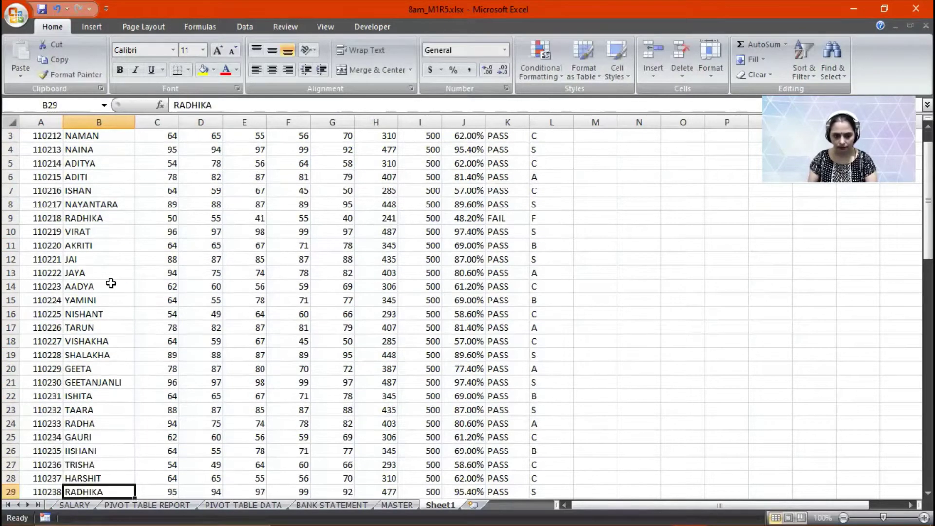
text(TARUN)
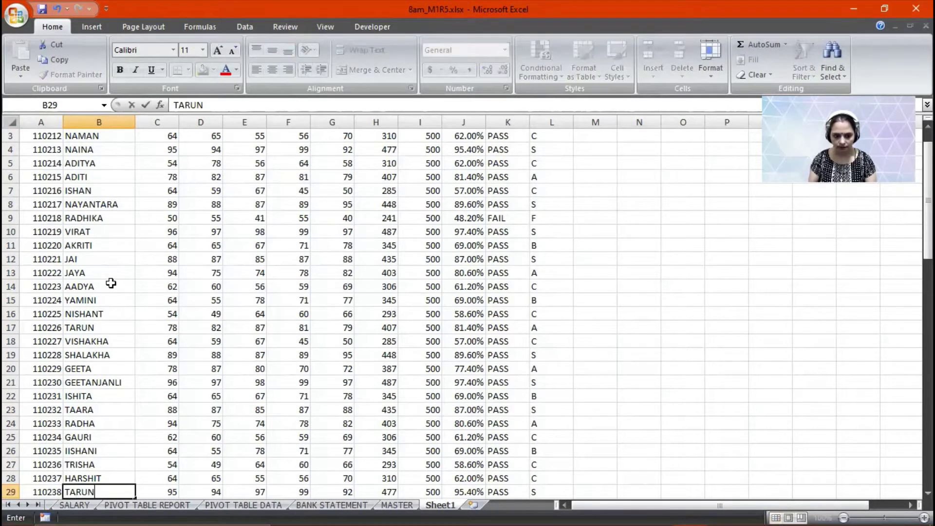
key(Return)
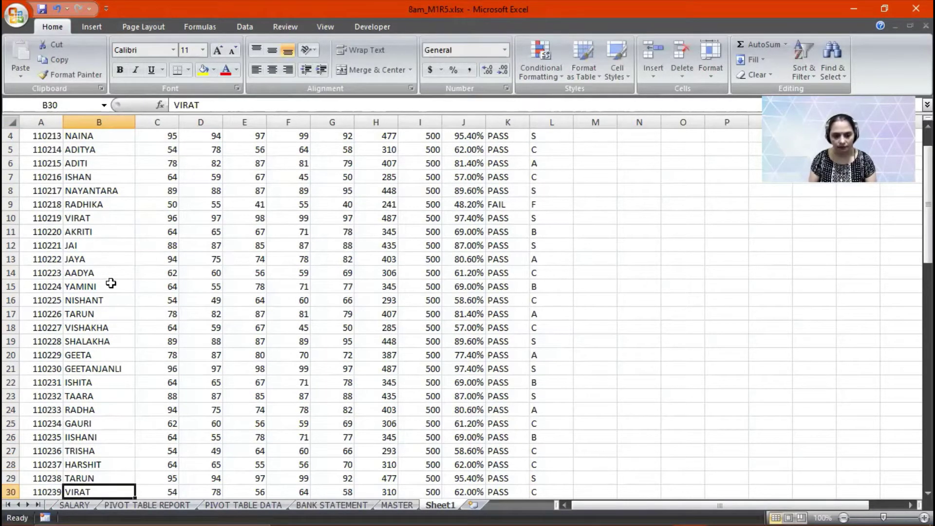
text(VIKRAN)
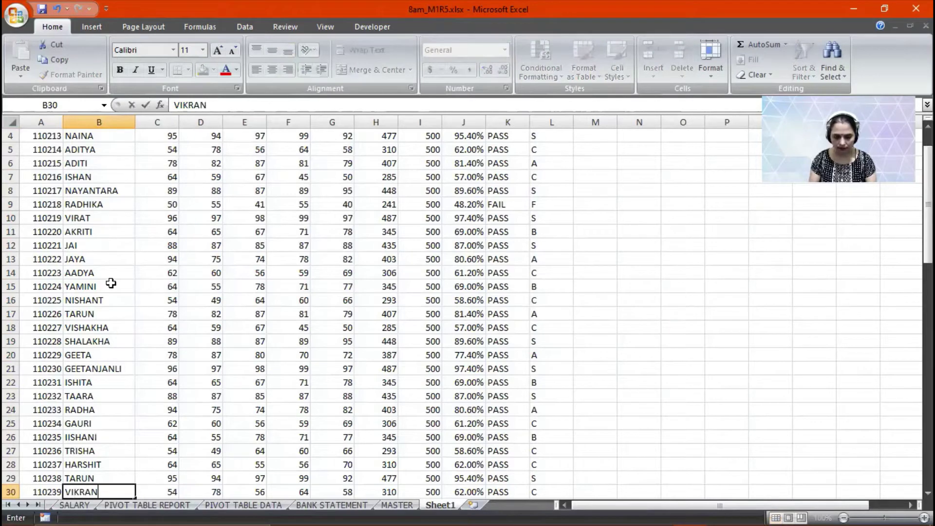
text(T)
key(Return)
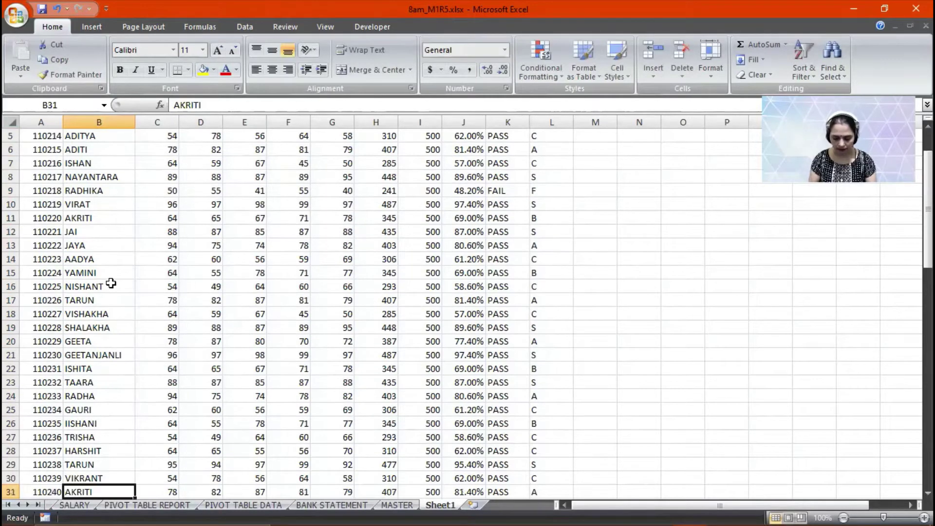
Replace the repeated student names in B31:B33 with other first names in capitals
text(VIDYA)
key(Return)
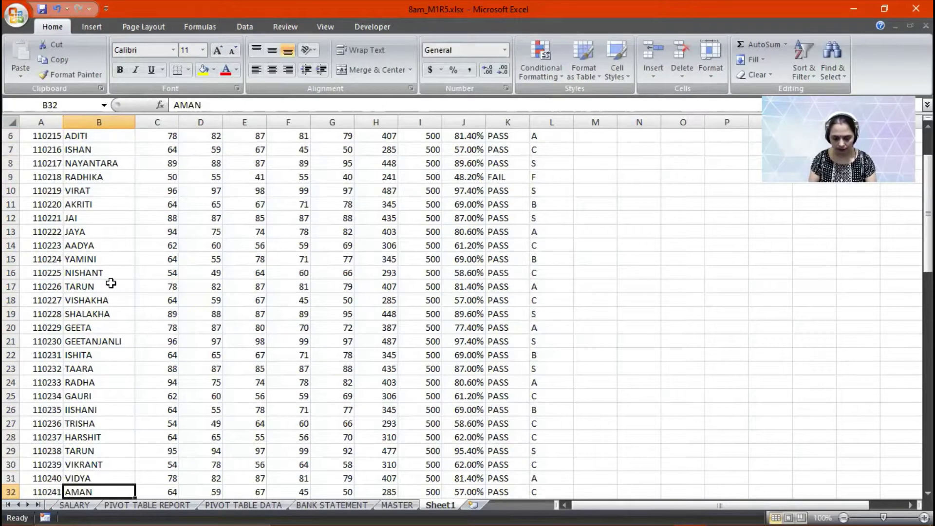
text(RUPALI)
key(Return)
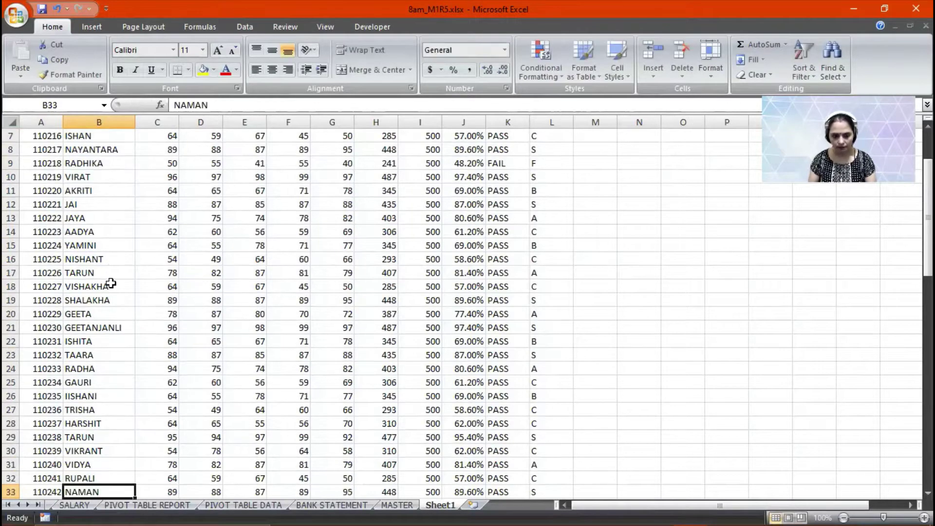
text(LA)
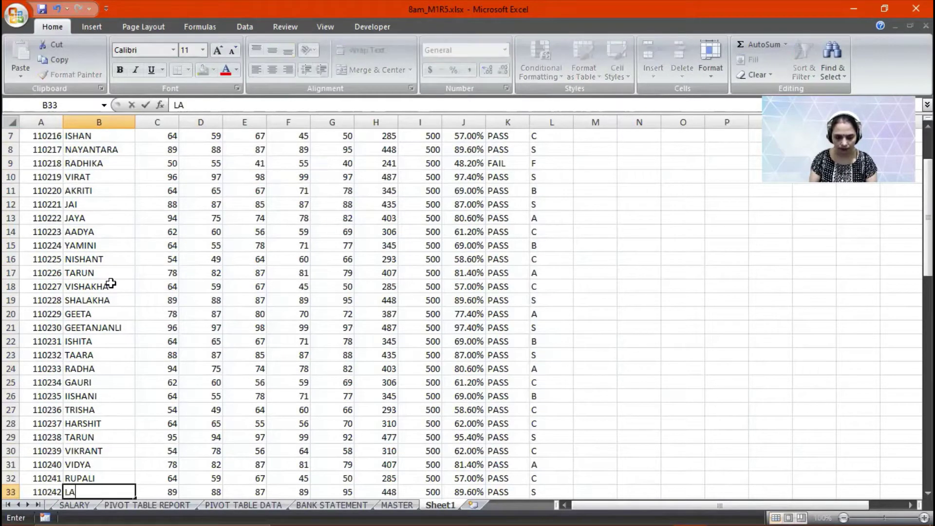
text(LIT)
key(Return)
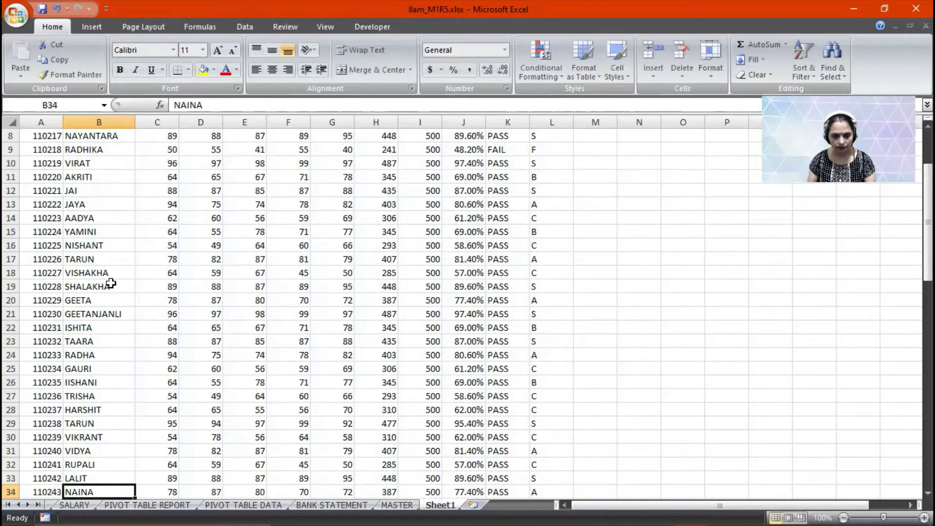
Clear the names, marks and results in columns B to M from row 34 down past the end of the data
key(Down)
key(Down)
key(Down)
key(Down)
key(Down)
key(Down)
key(Up)
key(Up)
key(Up)
key(Up)
key(Up)
key(Up)
key(Up)
key(Up)
key(Up)
key(Down)
key(Down)
key(Down)
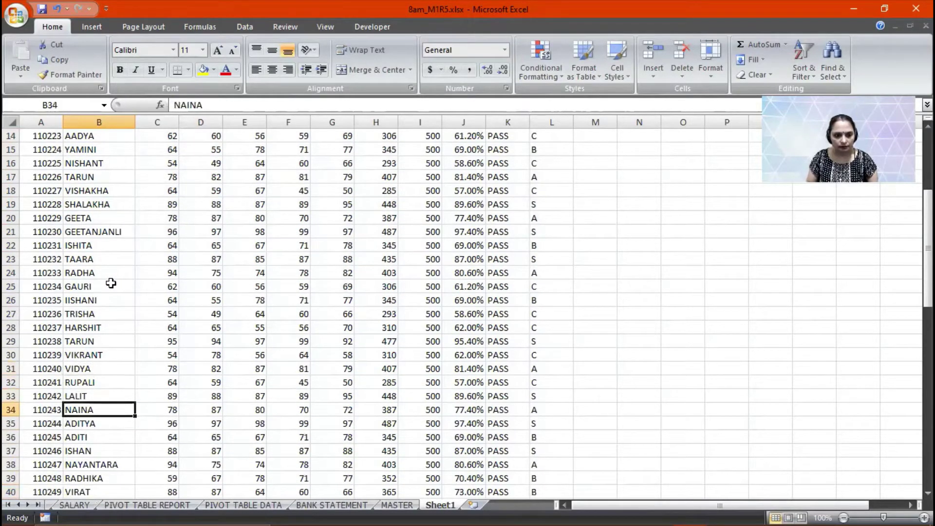
key(shift+Right)
key(shift+Right)
key(shift+Right)
key(shift+Right)
key(shift+Right)
key(shift+Right)
key(shift+Right)
key(shift+Right)
key(shift+Right)
key(shift+Right)
key(shift+Right)
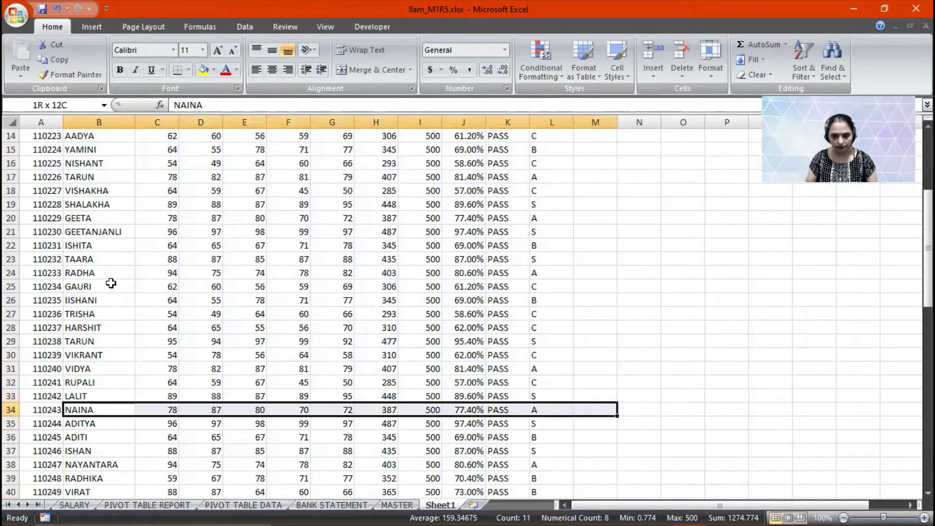
key(shift+Down)
key(shift+Down)
key(shift+Down)
key(shift+Down)
key(shift+Down)
key(shift+Down)
key(shift+Down)
key(shift+Down)
key(shift+Down)
key(shift+Down)
key(shift+Down)
key(shift+Down)
key(shift+Down)
key(shift+Down)
key(shift+Down)
key(shift+Down)
key(shift+Down)
key(shift+Down)
key(shift+Down)
key(shift+Down)
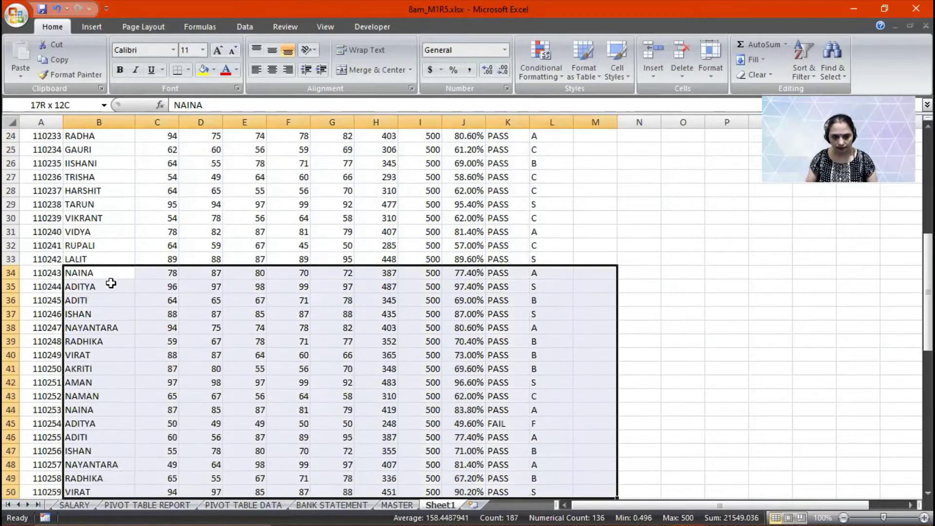
key(shift+Down)
key(shift+Down)
key(shift+Down)
key(shift+Down)
key(shift+Down)
key(shift+Down)
key(shift+Down)
key(shift+Down)
key(shift+Down)
key(shift+Down)
key(shift+Down)
key(shift+Down)
key(shift+Down)
key(shift+Down)
key(shift+Down)
key(shift+Down)
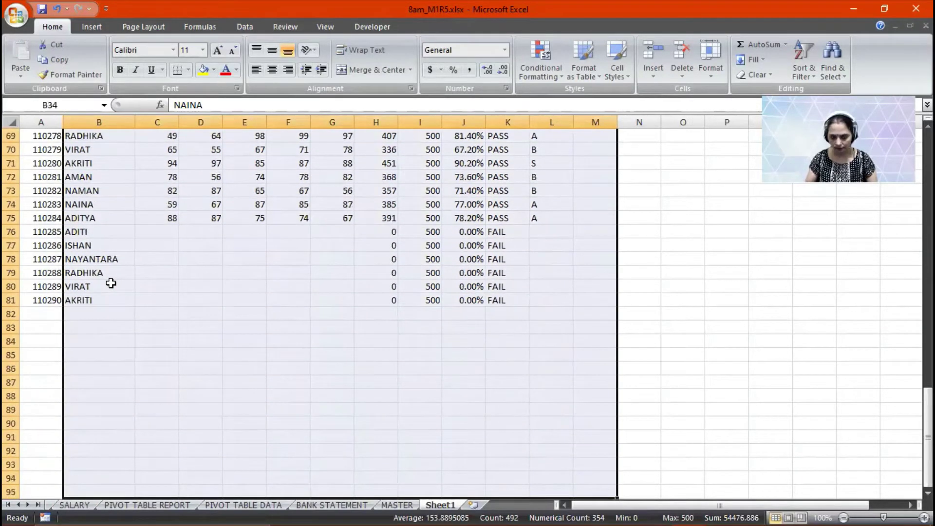
key(Delete)
Clear the leftover roll numbers in column A from A34 down
key(Left)
key(shift+Down)
key(shift+Down)
key(shift+Down)
key(shift+Down)
key(shift+Down)
key(shift+Down)
key(shift+Down)
key(shift+Down)
key(shift+Down)
key(shift+Down)
key(shift+Down)
key(shift+Down)
key(shift+Down)
key(shift+Down)
key(shift+Down)
key(shift+Down)
key(shift+Down)
key(shift+Down)
key(shift+Down)
key(shift+Down)
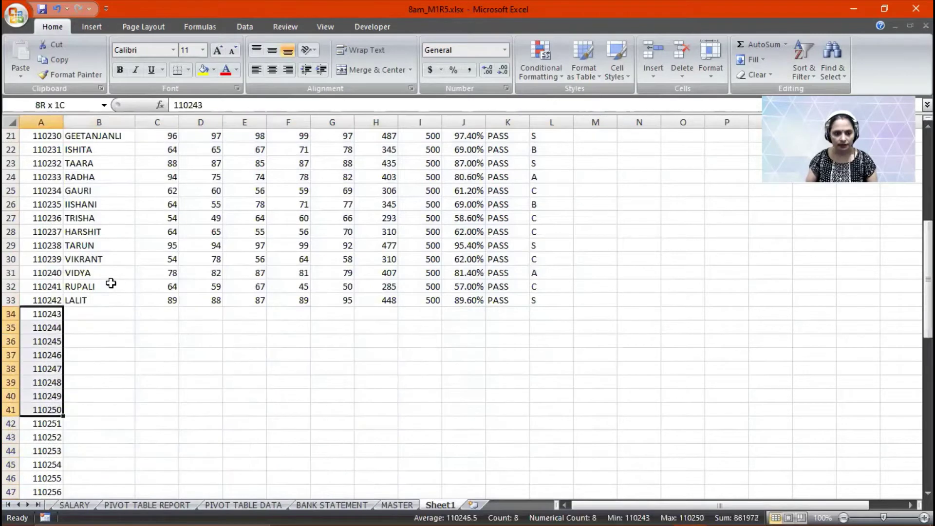
key(shift+Down)
key(shift+Down)
key(shift+Down)
key(shift+Down)
key(shift+Down)
key(shift+Down)
key(shift+Down)
key(shift+Down)
key(shift+Down)
key(shift+Down)
key(shift+Down)
key(shift+Down)
key(shift+Down)
key(shift+Down)
key(shift+Down)
key(shift+Down)
key(shift+Down)
key(shift+Down)
key(shift+Down)
key(shift+Down)
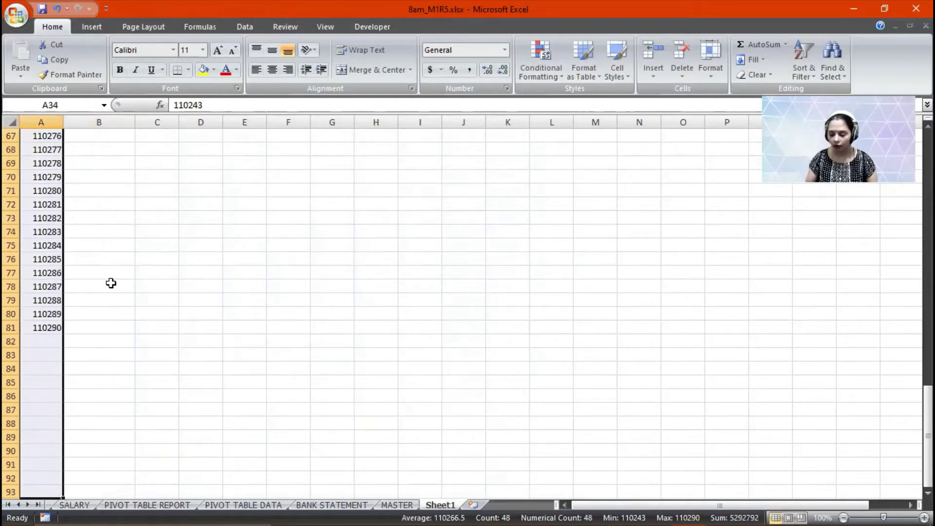
key(Delete)
Return to cell A1 and look over the marks table from its header row to the last student row
key(Up)
key(Up)
key(Up)
key(Up)
key(Up)
key(Up)
key(Up)
key(Up)
key(Up)
key(Up)
key(Up)
key(Up)
key(Up)
key(Up)
key(Up)
key(Up)
key(Up)
key(Up)
key(Up)
key(Up)
key(Up)
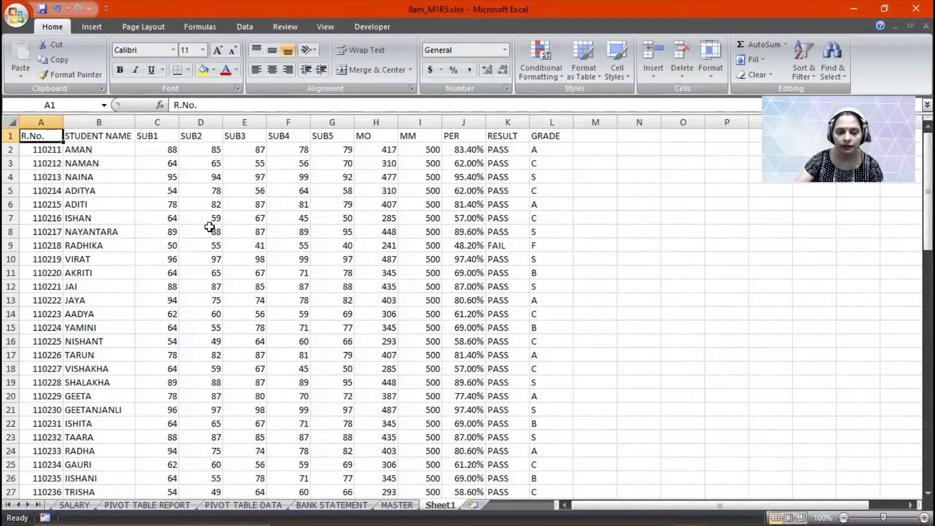
scroll(224, 201, down, 8)
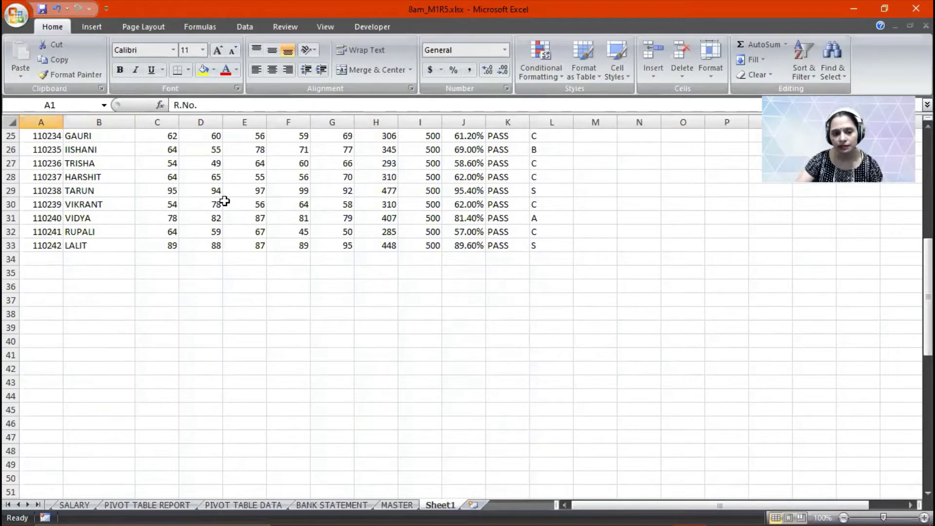
scroll(225, 202, up, 8)
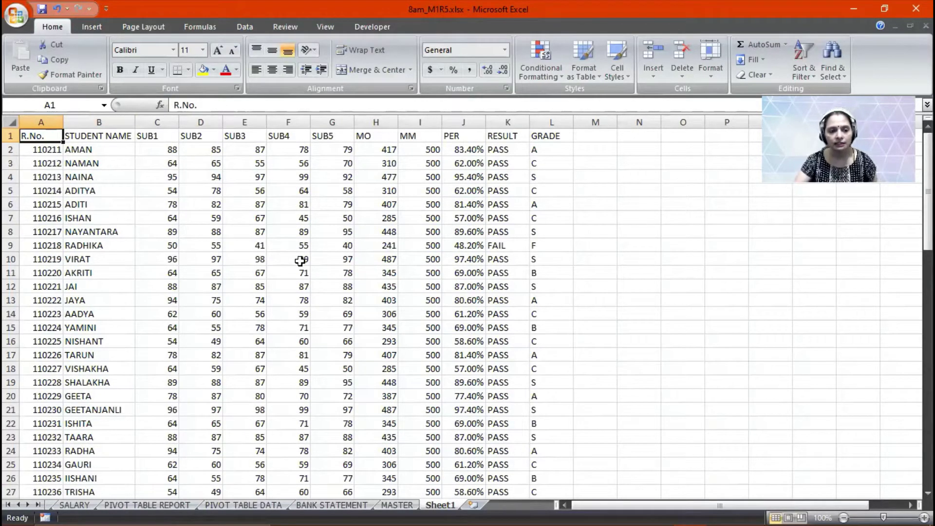
scroll(300, 261, up, 1)
scroll(299, 261, down, 8)
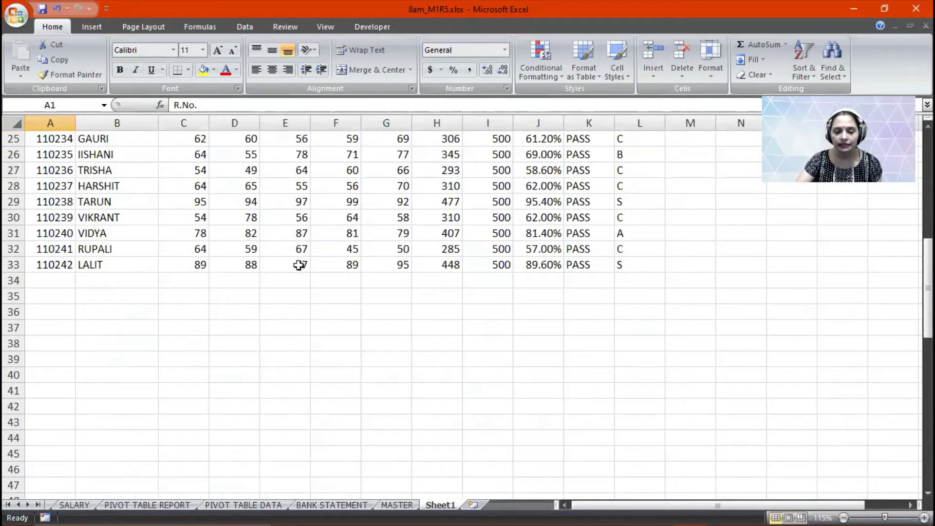
scroll(299, 261, up, 8)
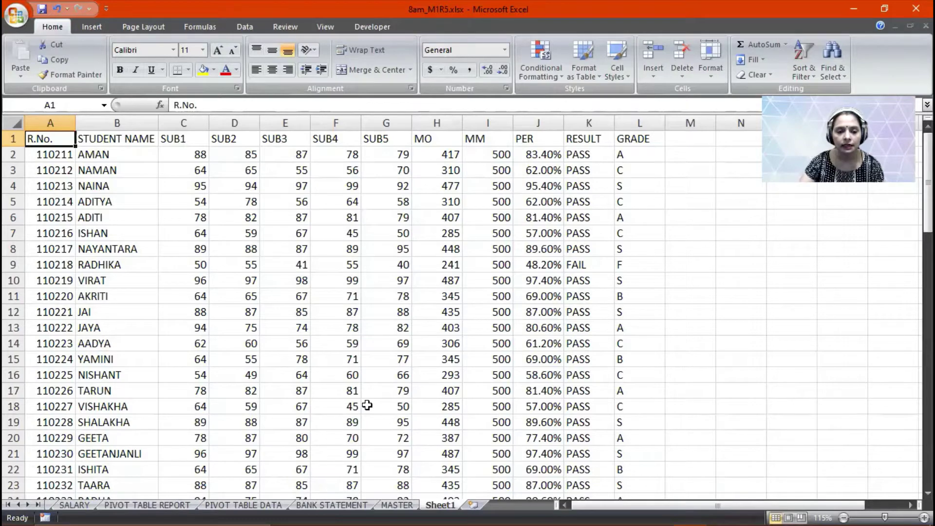
Enter the labels R.No. in A49 and NAME in A50, below the marks table
scroll(366, 405, down, 15)
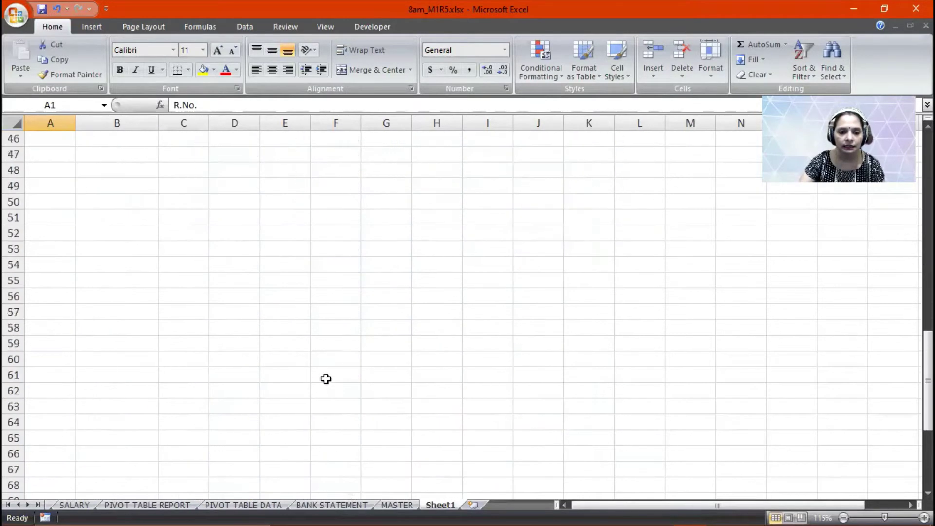
click(54, 185)
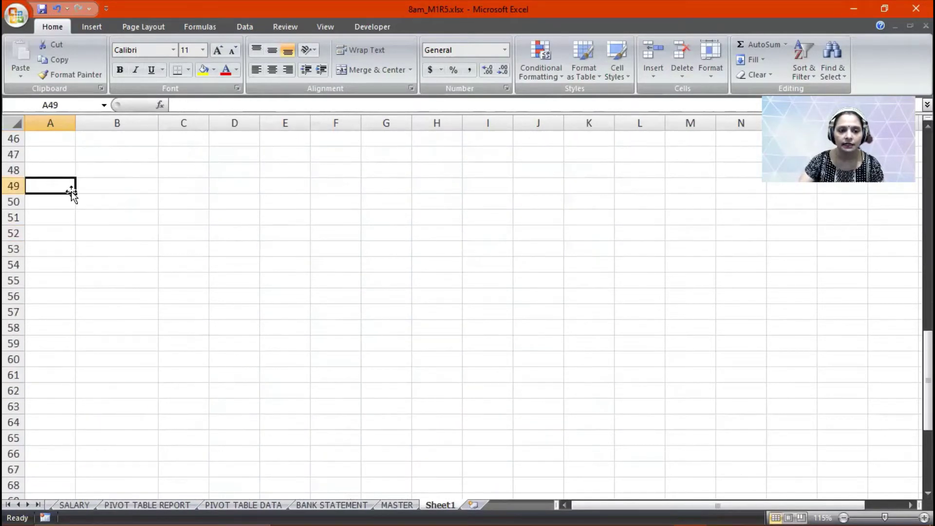
text(R.No)
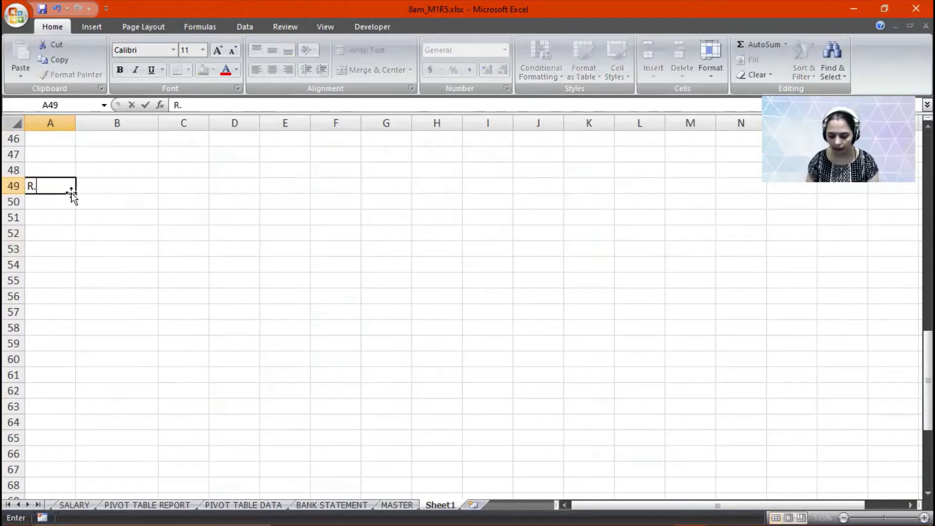
text(.)
key(Return)
text(NAME)
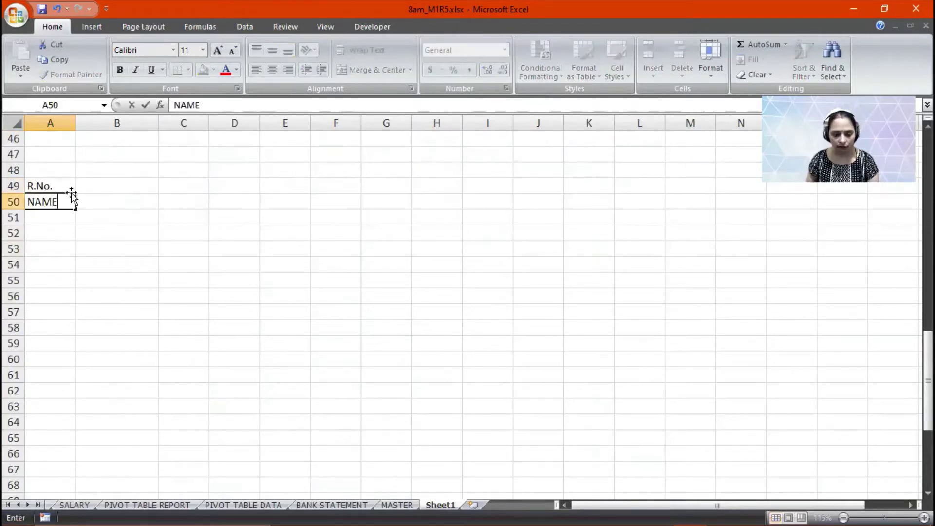
key(Return)
Copy the headings SUB1 to GRADE from C1:L1 and paste them transposed down column A from A51
scroll(83, 196, up, 2)
scroll(83, 197, up, 13)
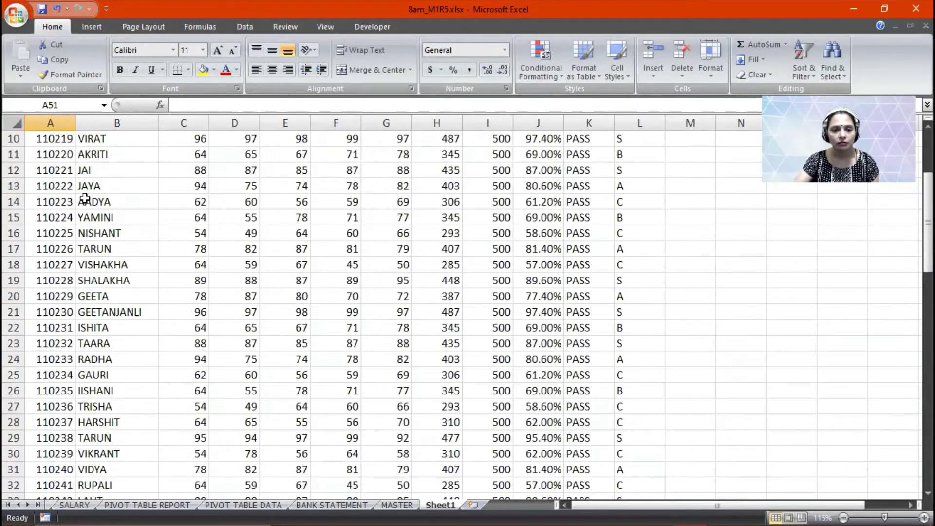
drag(171, 139, 618, 138)
key(ctrl+c)
scroll(594, 151, down, 11)
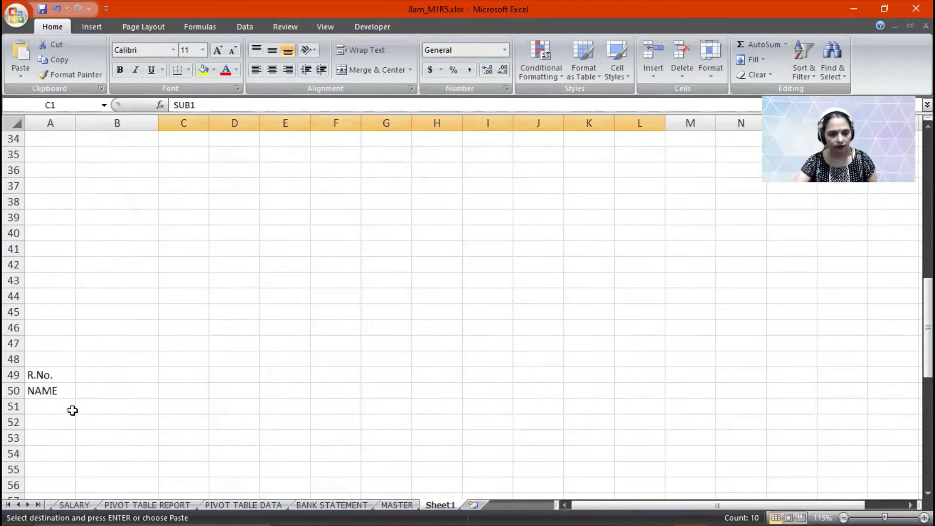
click(54, 404)
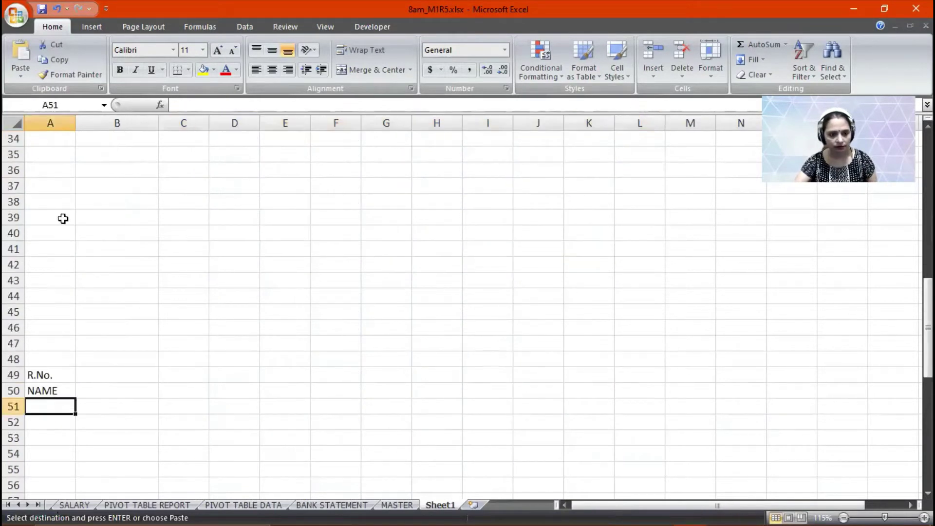
click(18, 80)
click(47, 157)
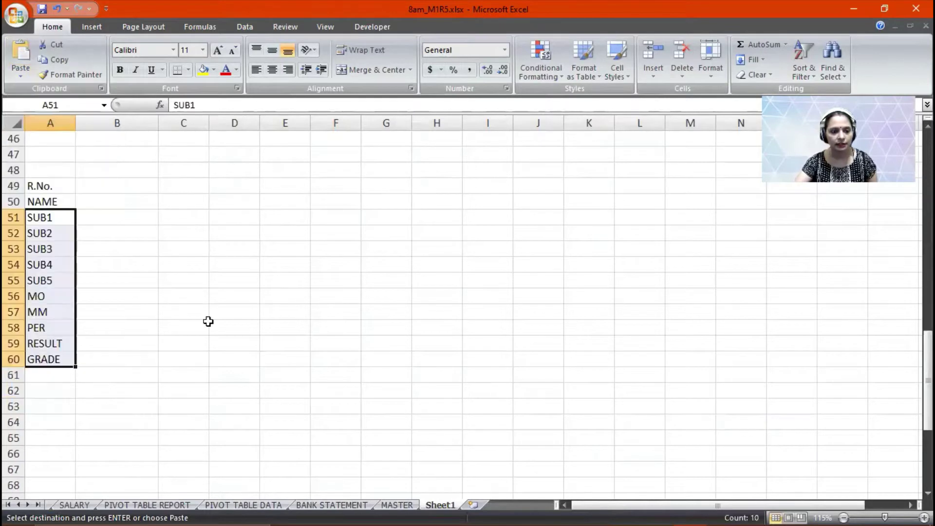
click(51, 306)
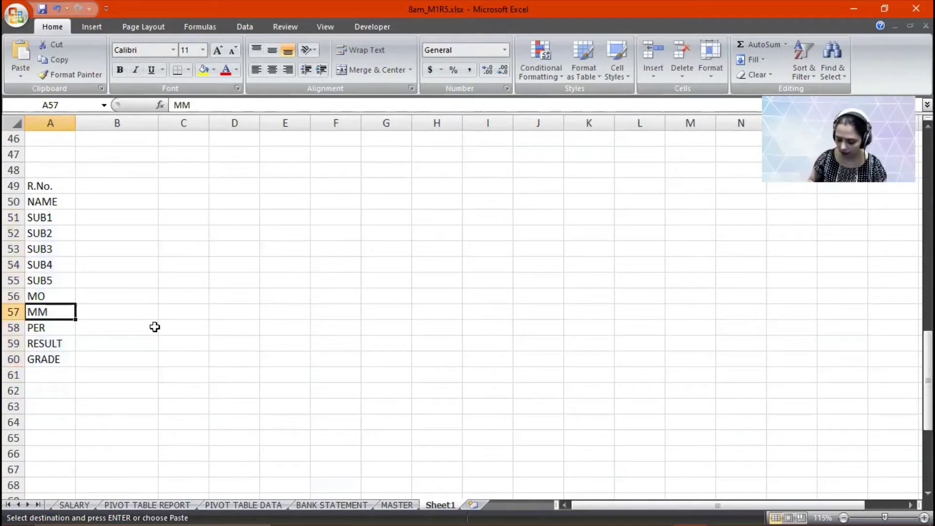
Delete the MM cell A57 from the report labels, shifting the cells below it up
key(Menu)
key(Down)
key(Down)
key(Down)
key(Down)
key(Down)
key(Down)
key(Up)
key(Return)
key(Up)
key(Up)
key(Return)
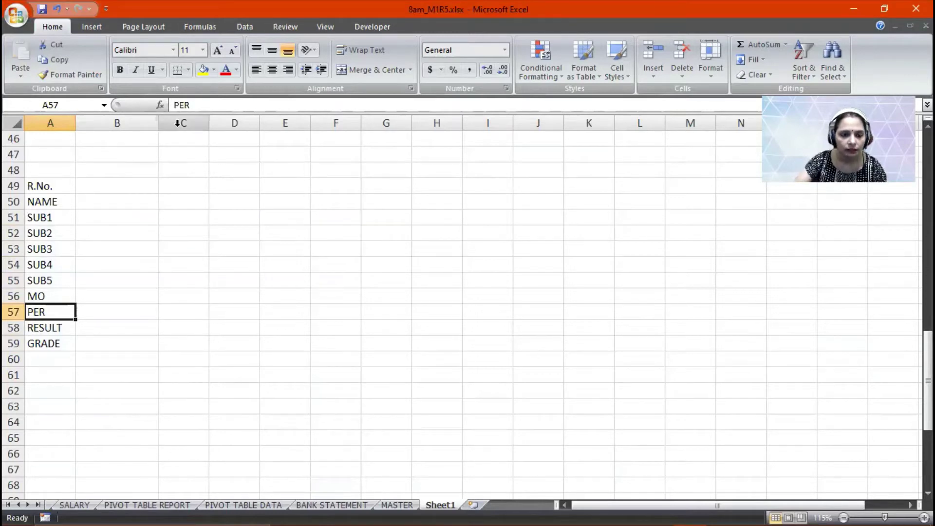
Go through the empty value cells B49 to B59 beside the report labels and the first student's roll number in A2
click(108, 188)
click(108, 188)
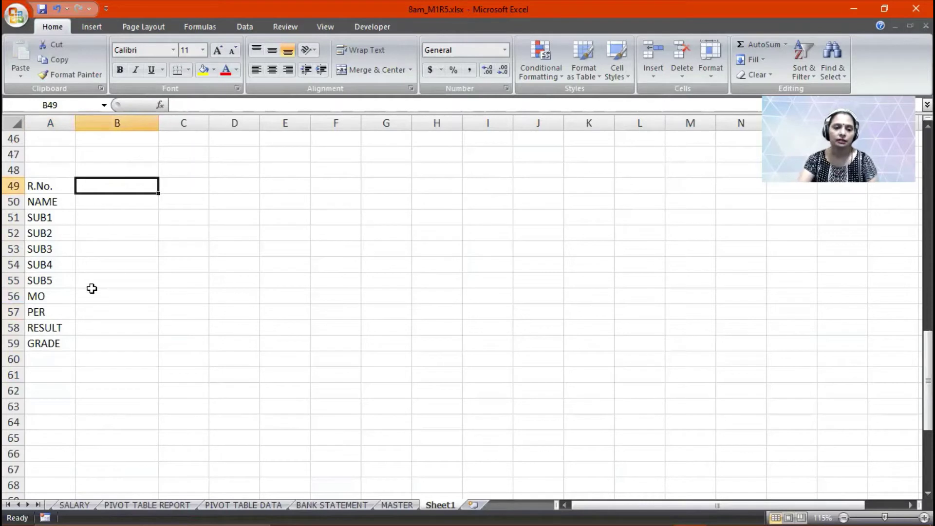
click(115, 202)
click(115, 217)
click(115, 232)
click(116, 249)
click(117, 265)
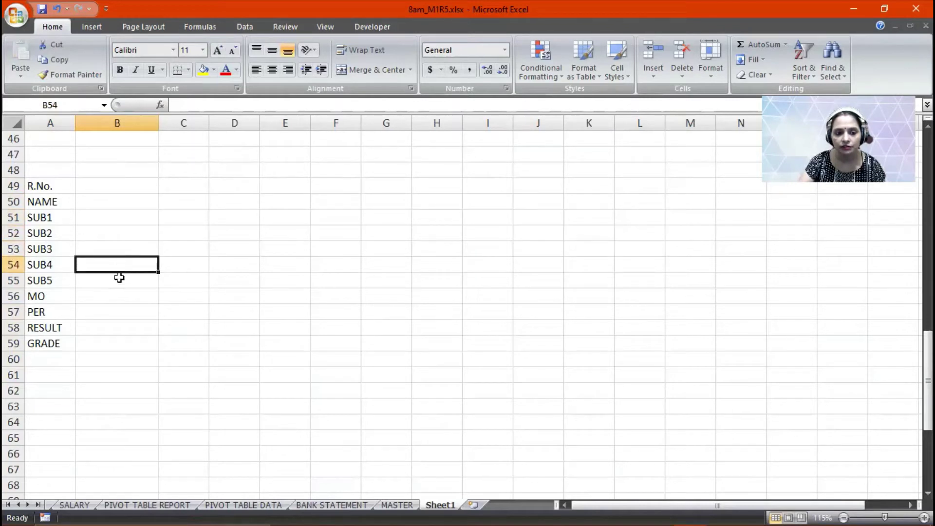
click(118, 280)
click(117, 296)
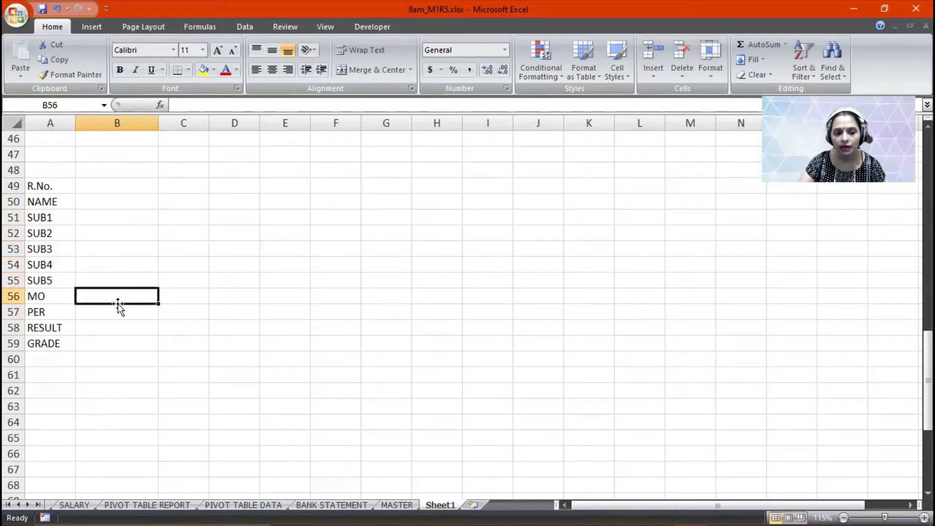
click(117, 313)
click(125, 333)
click(131, 343)
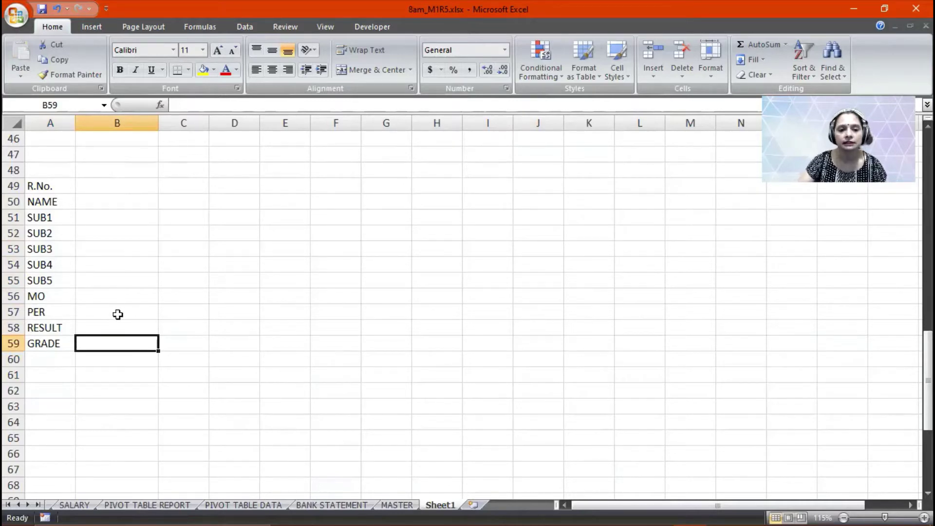
scroll(141, 272, up, 15)
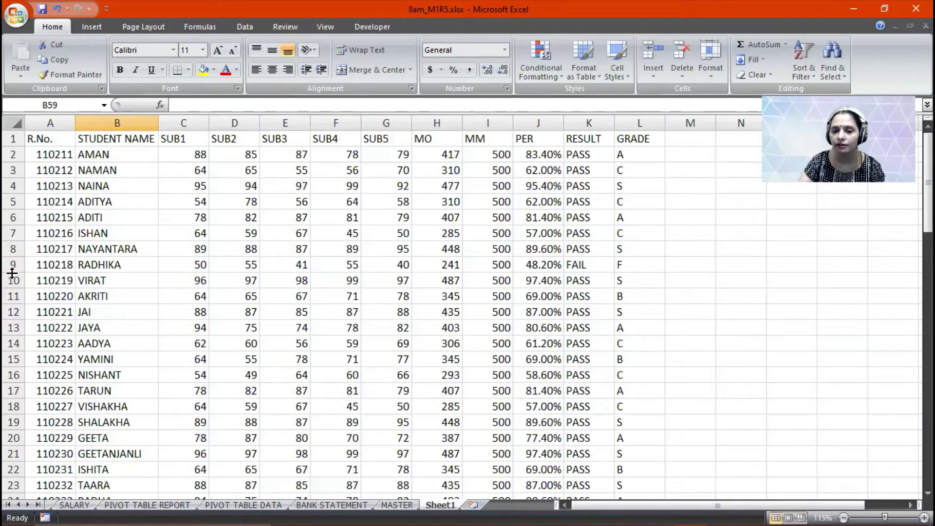
click(47, 152)
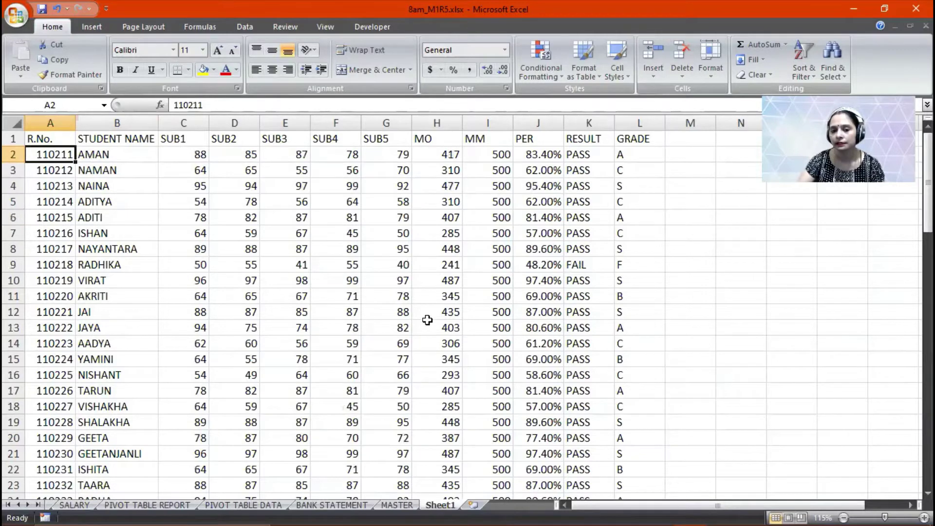
Enter HLOOKUP in B72 and VLOOKUP in B73, below the report layout
scroll(423, 316, down, 4)
scroll(423, 316, down, 8)
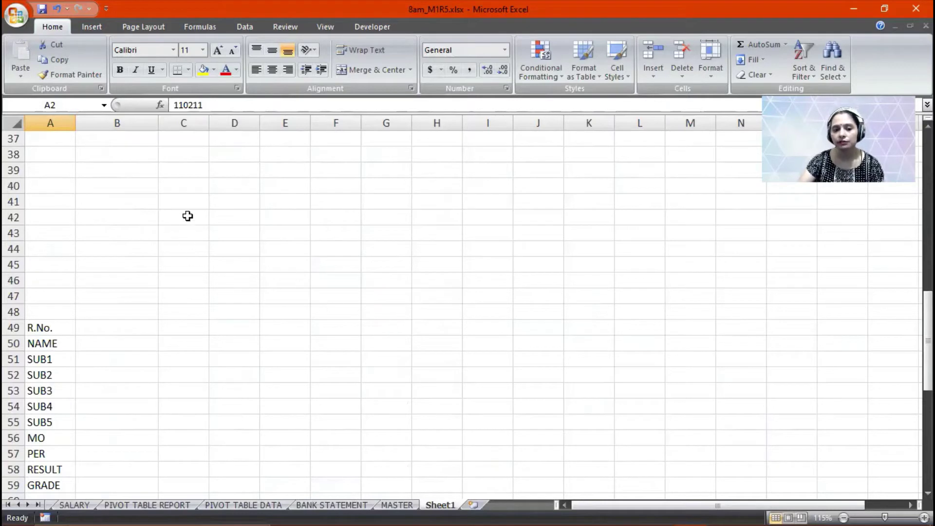
scroll(242, 287, down, 10)
click(98, 214)
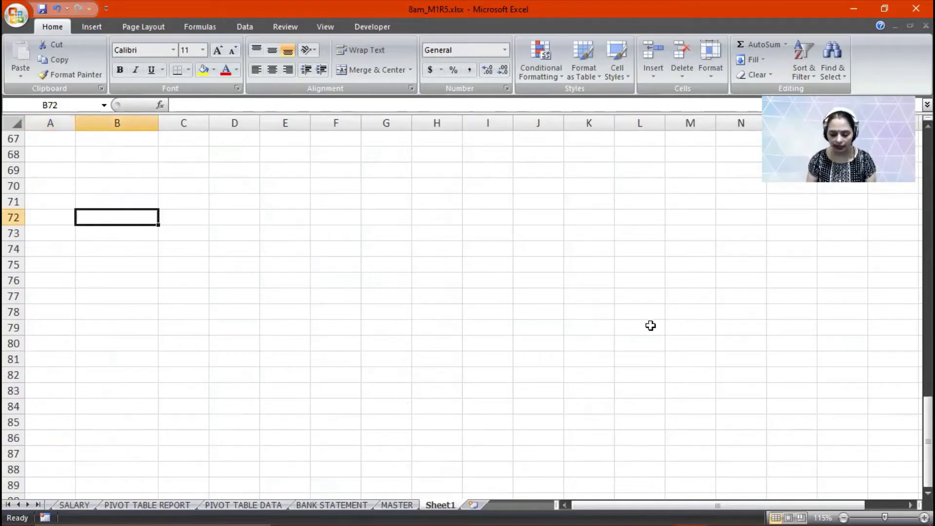
text(HLOOKUP)
key(Return)
text(VLOOKUP)
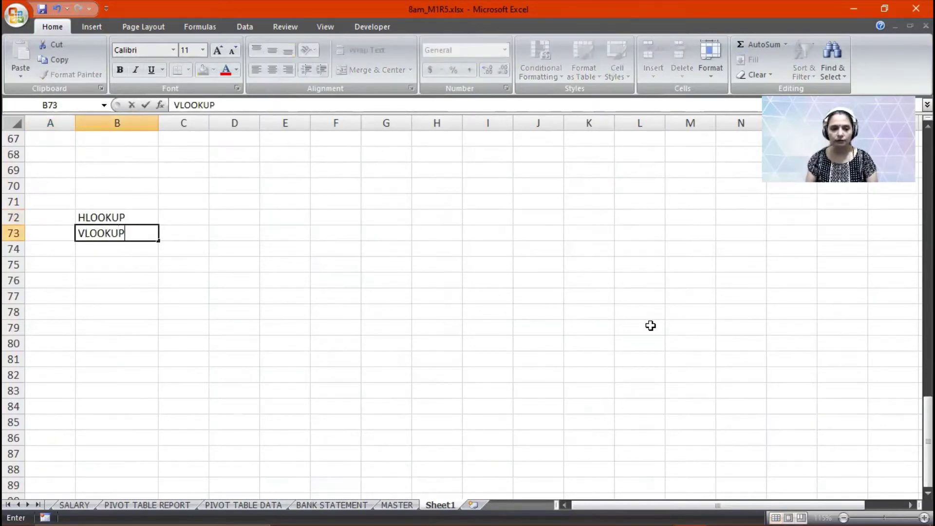
key(Return)
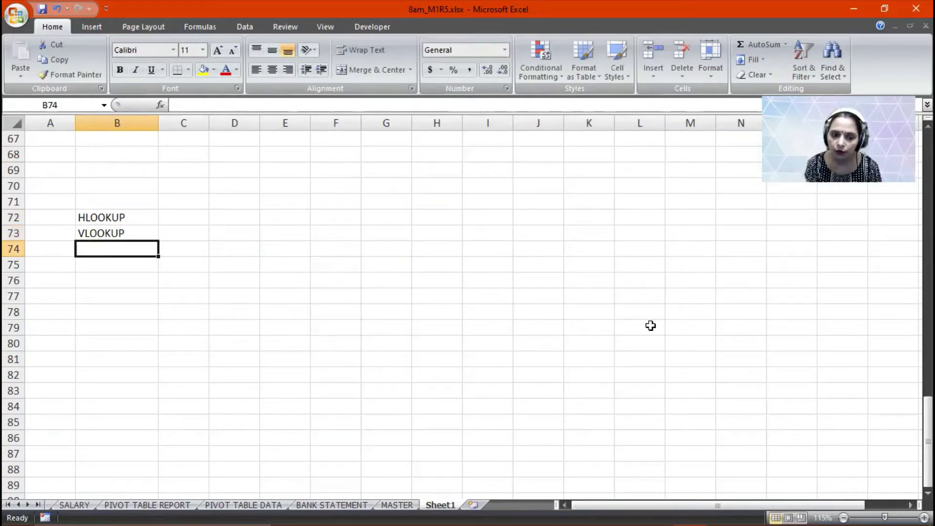
Describe the two lookup functions by entering ROWWISE in C73 and COLOUMNWISE in C72
key(Up)
key(Right)
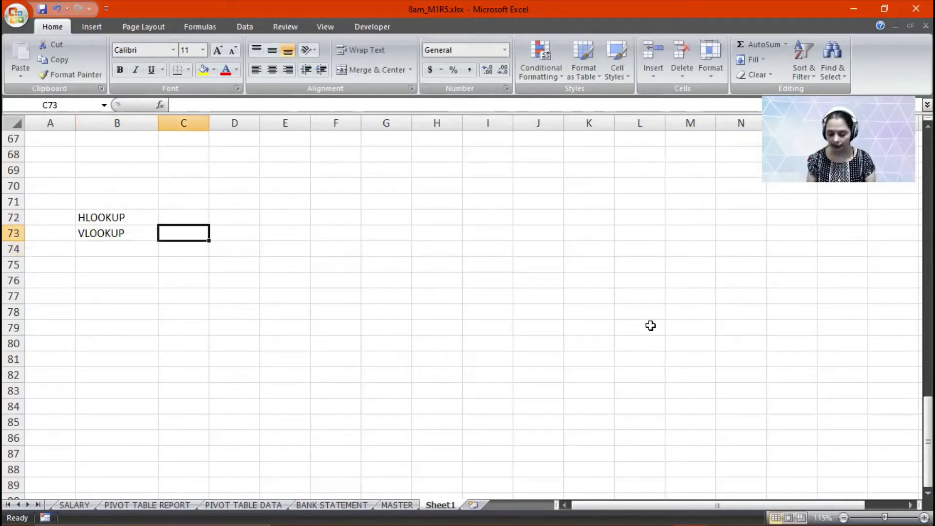
text(ROWWISE)
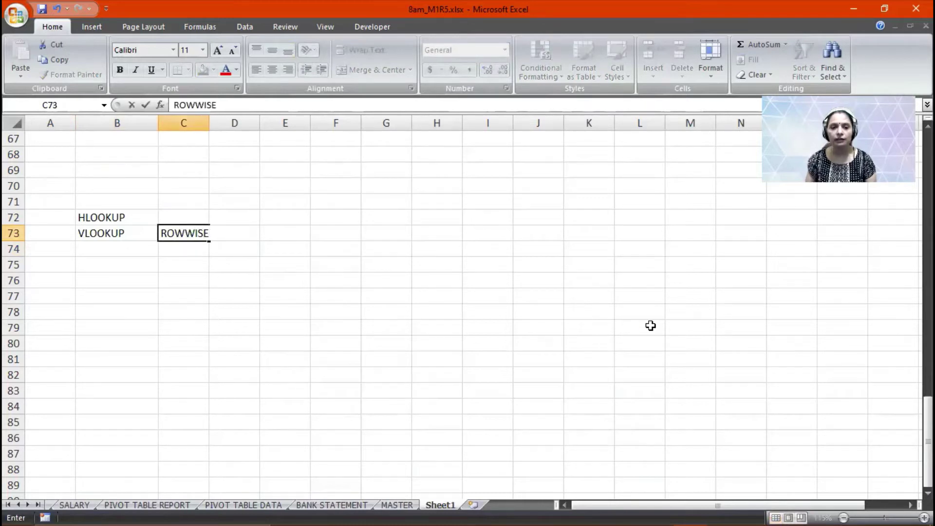
key(Up)
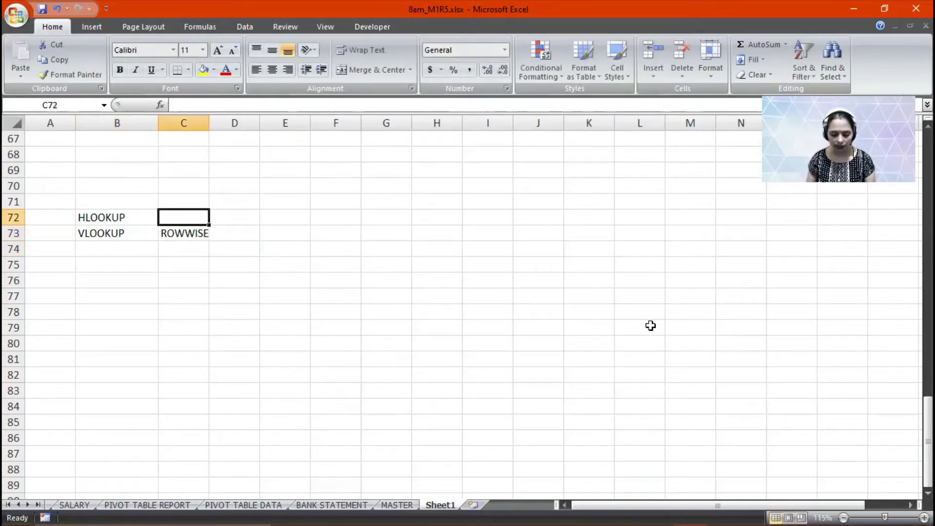
text(COLOUMN)
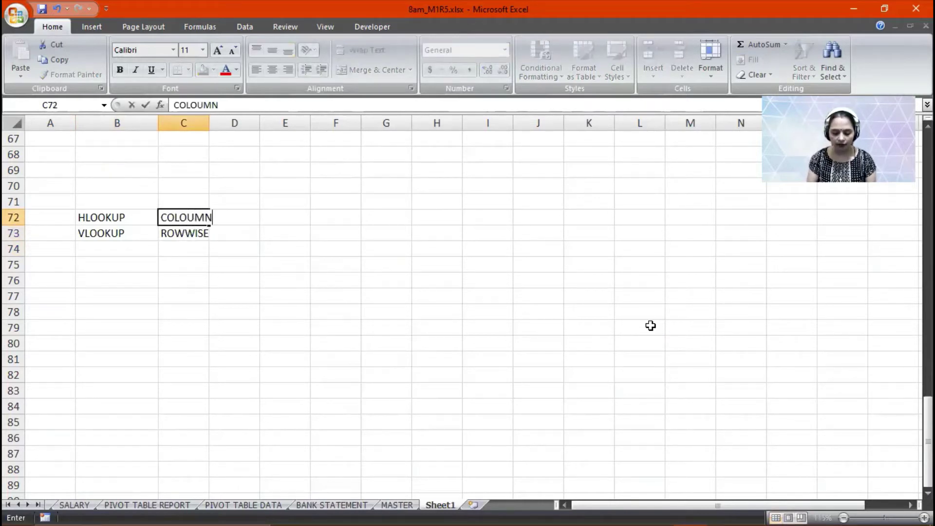
text(WISE)
key(Return)
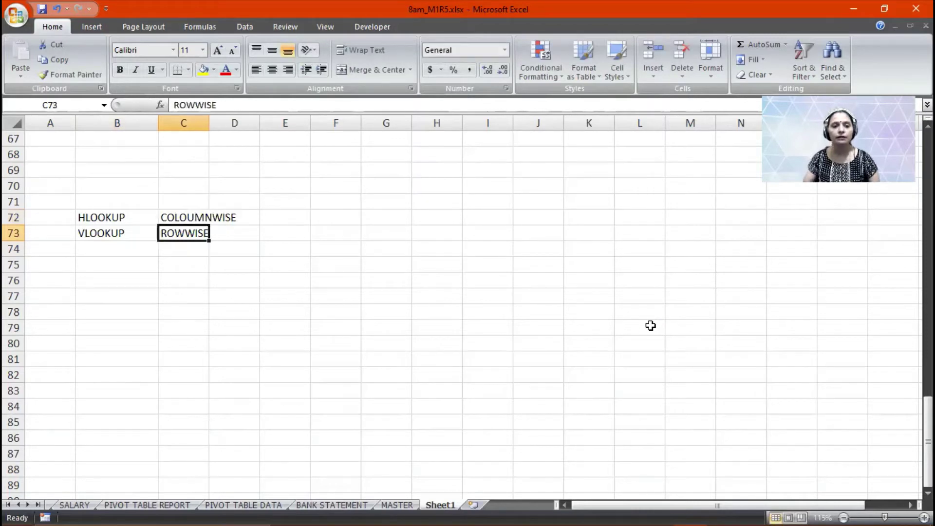
AutoFit column C to its contents and correct the spelling in C72 to COLUMNWISE
double_click(212, 136)
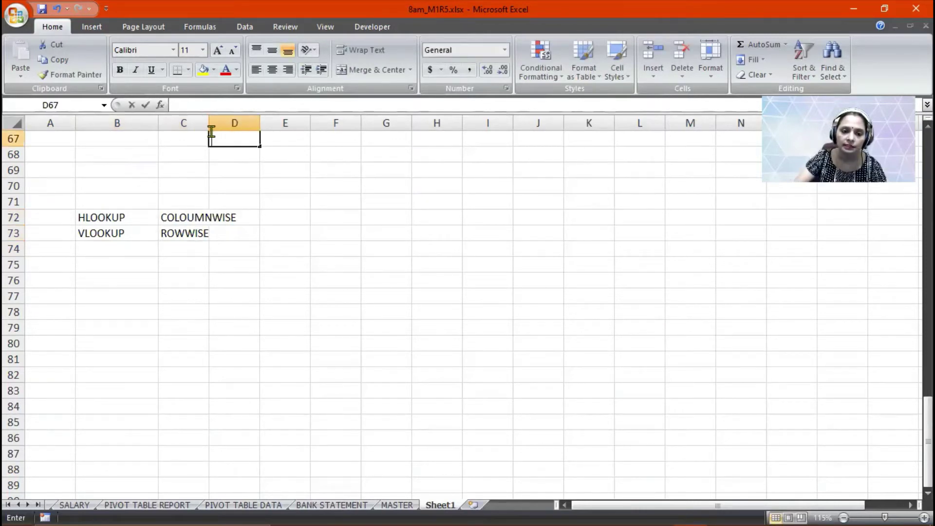
click(190, 165)
double_click(210, 122)
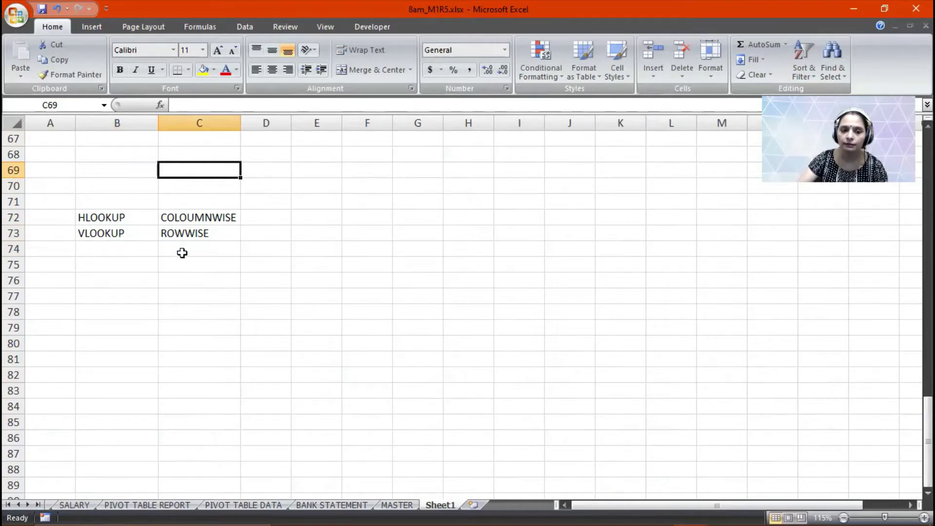
double_click(187, 217)
key(BackSpace)
key(Return)
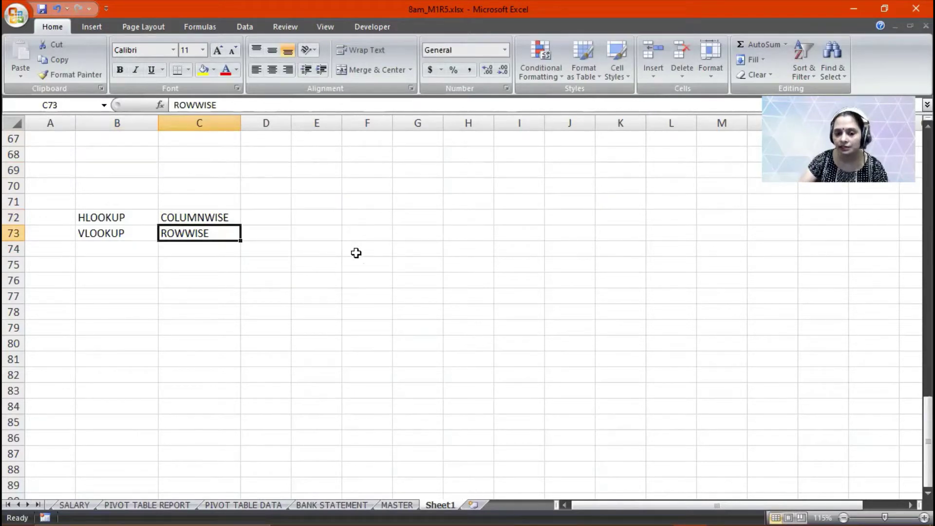
Begin the VLOOKUP syntax in B76 with the arguments LOOKUP VALUE and TABLE ARRAY
click(123, 284)
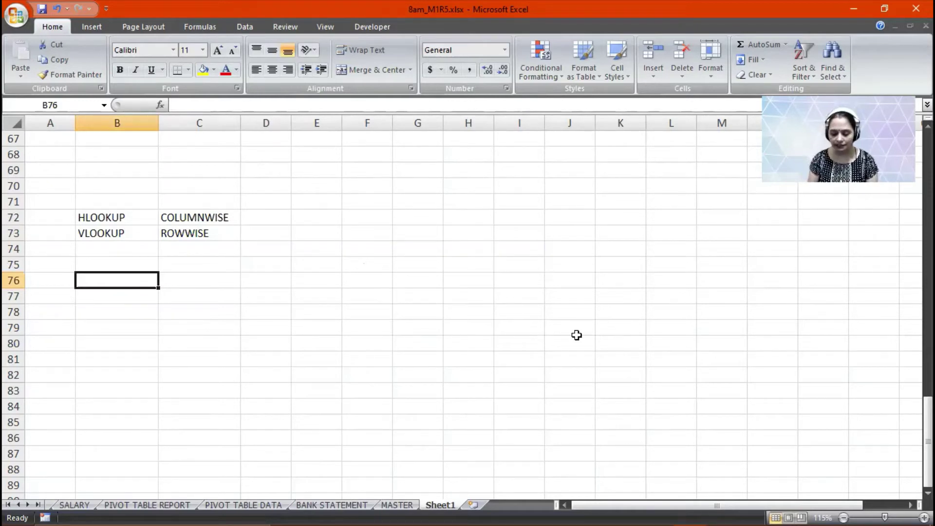
text(=VLOO)
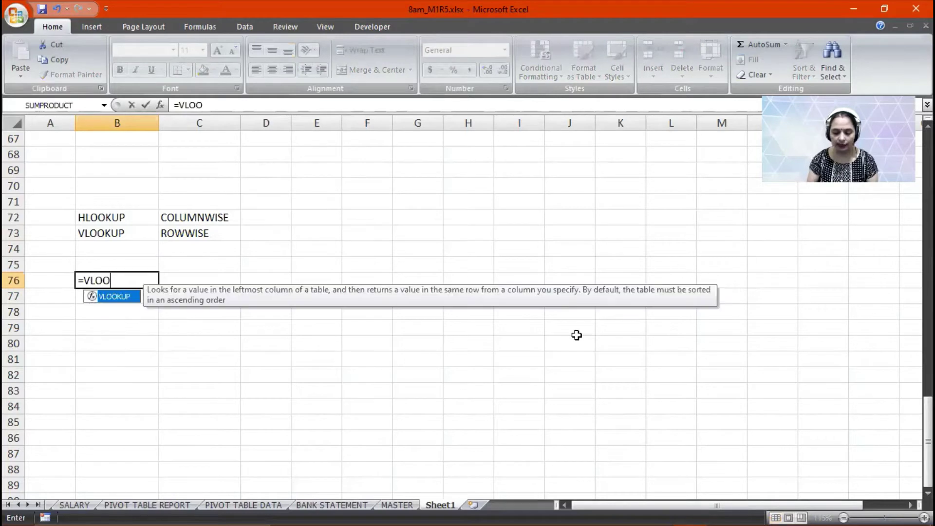
text(K)
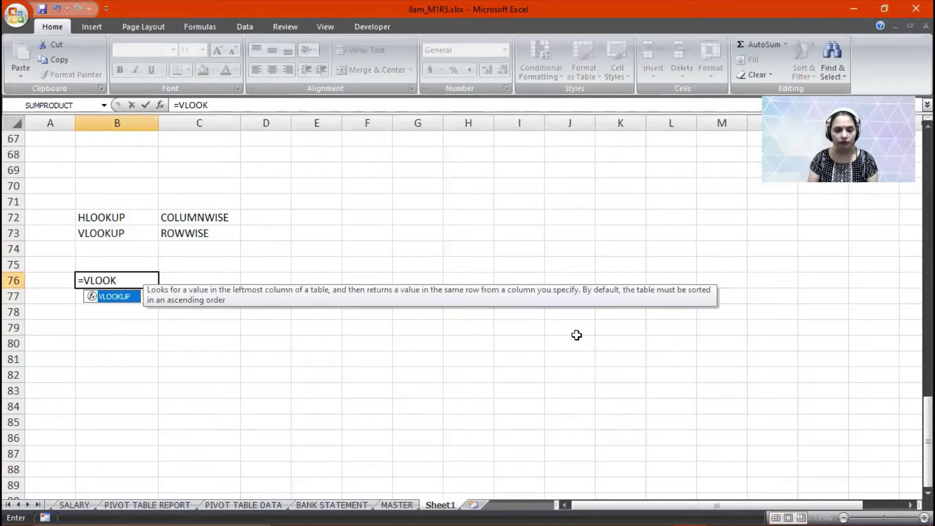
text(UP()
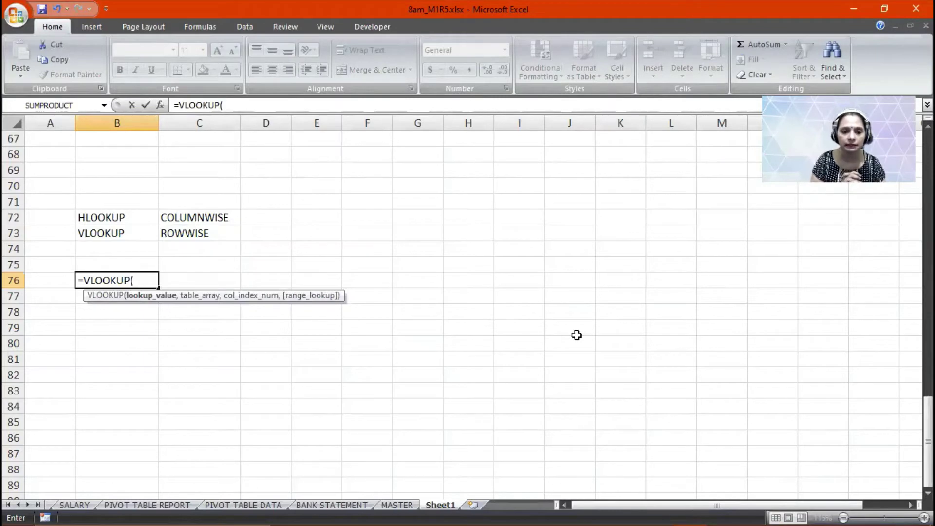
text(L)
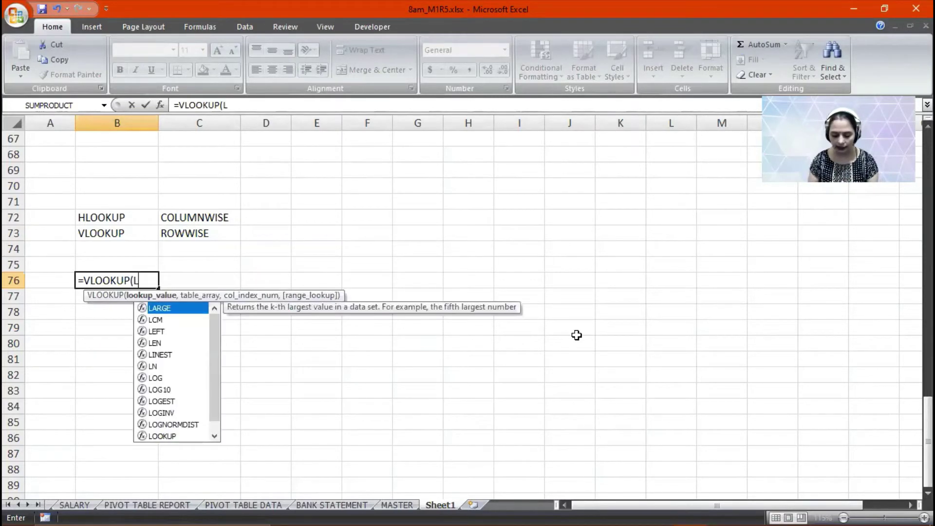
text(OOKUP )
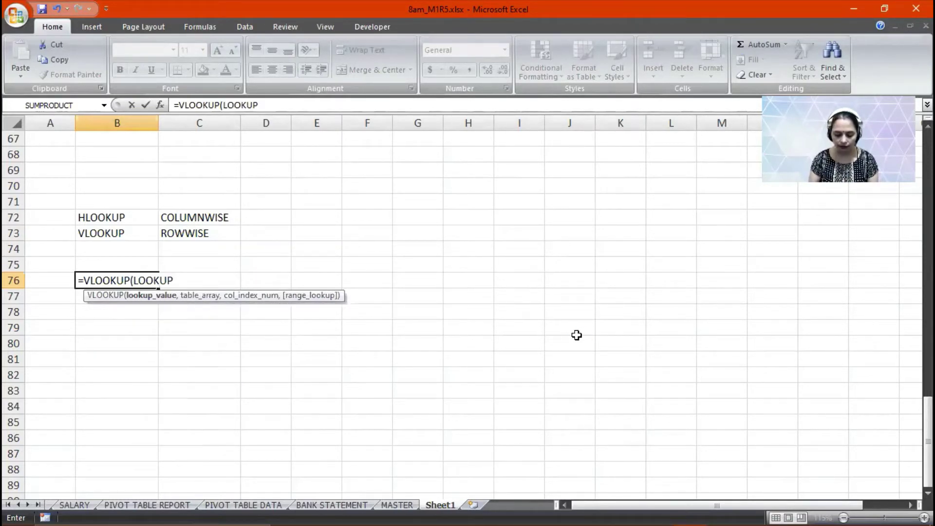
text(VALUE,)
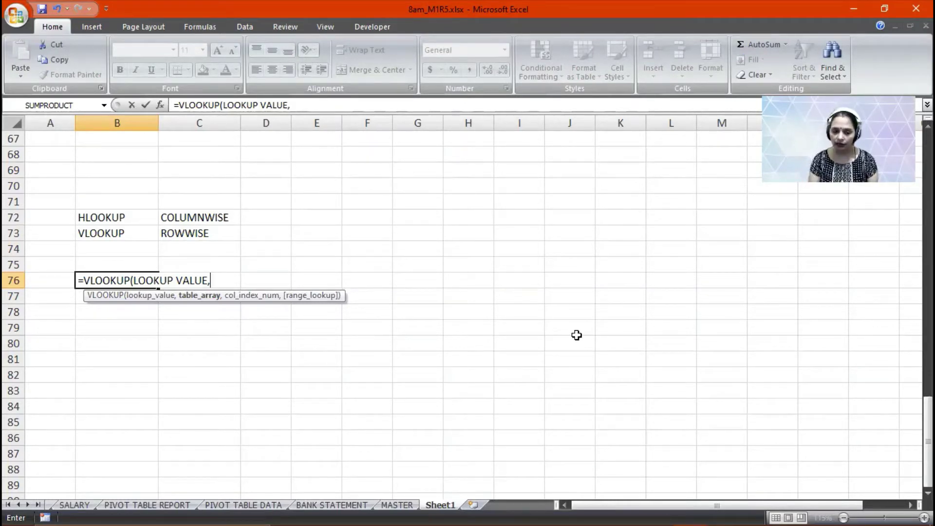
text(TABLE)
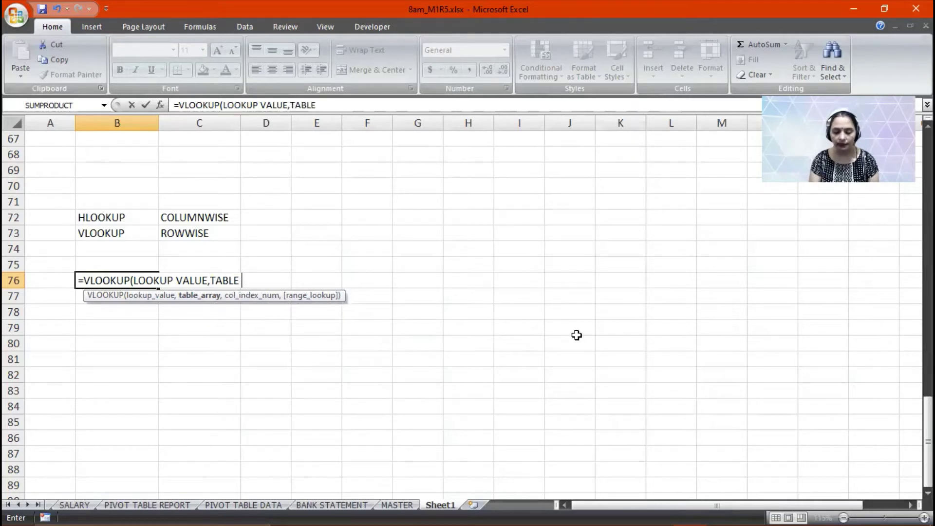
text( ARRAY)
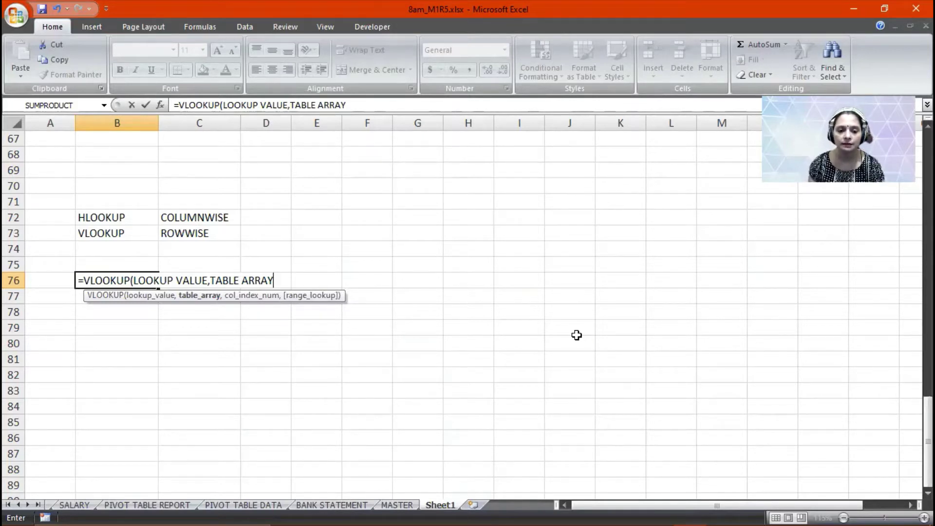
Complete the B76 syntax with COUMN INDEX NO. and FALSE, and store it as text with a leading apostrophe
text(,C)
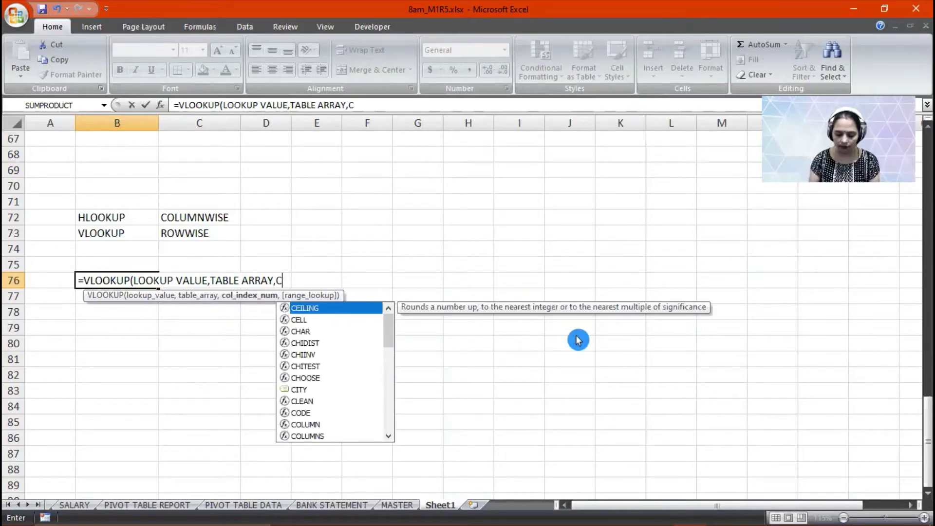
text(OUMN INDEX)
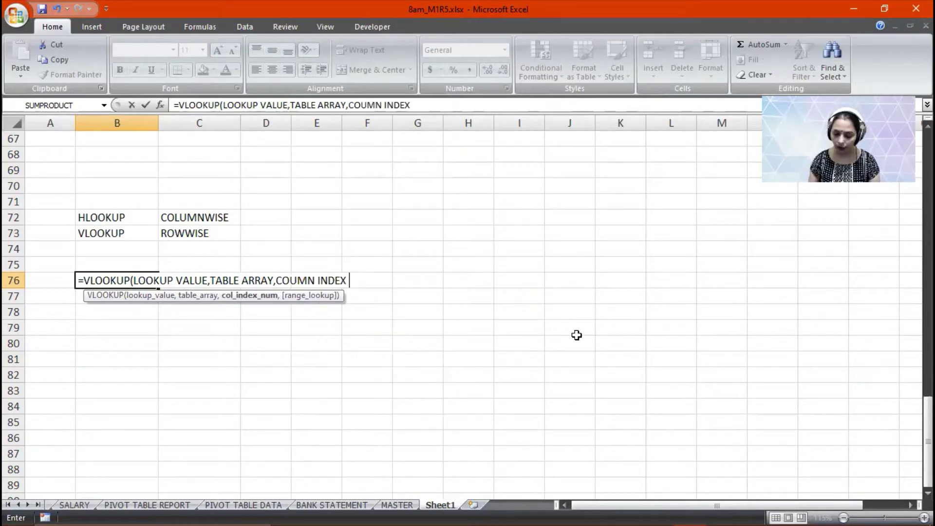
text( NO.)
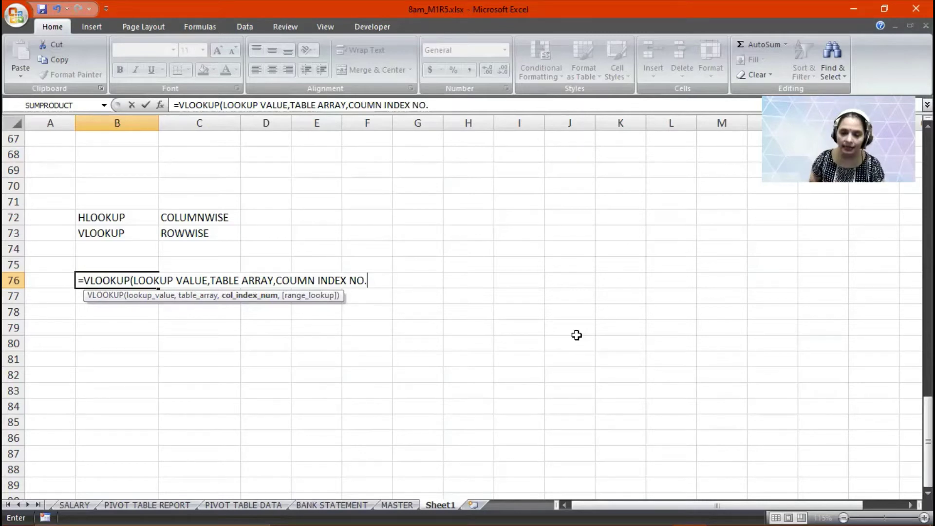
text(,)
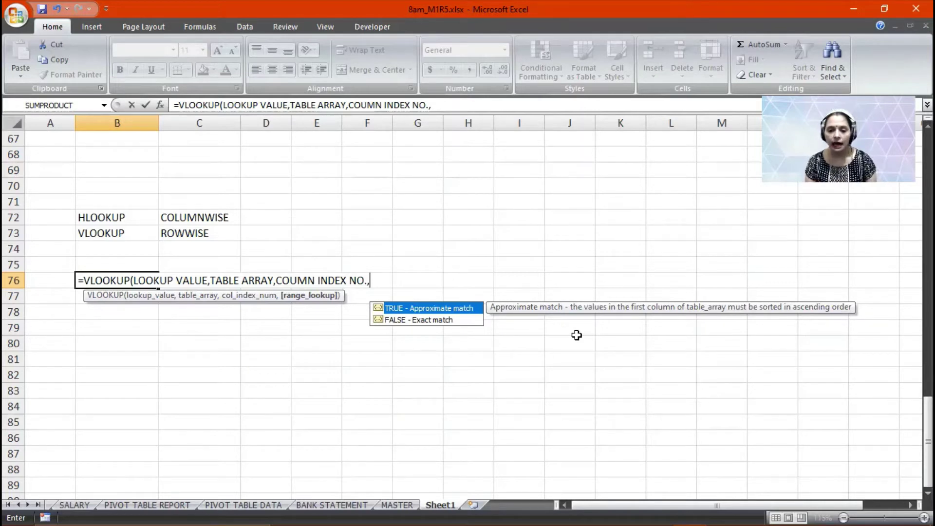
text(FALSE)
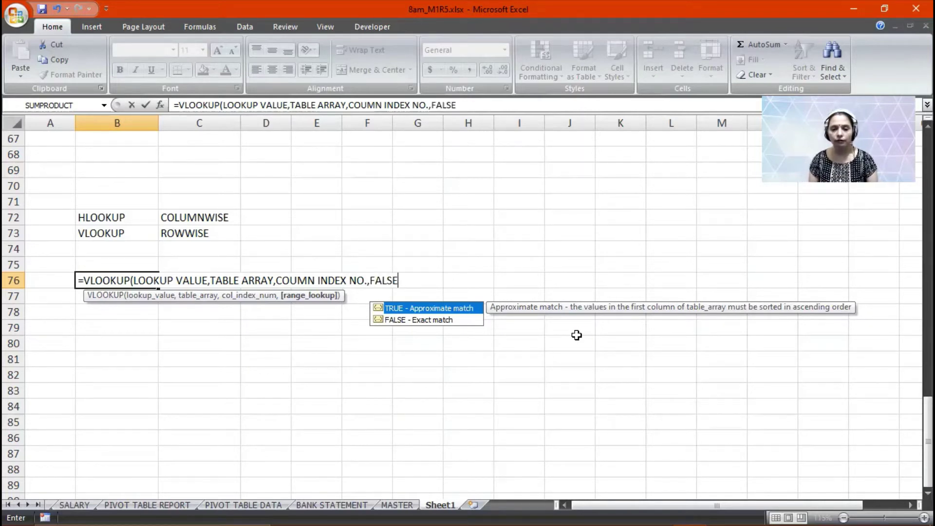
text())
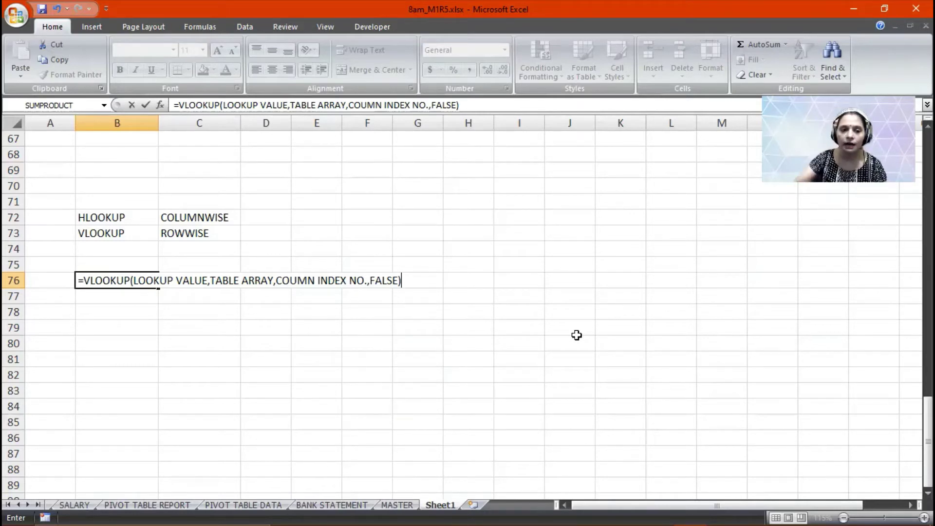
click(175, 106)
text(')
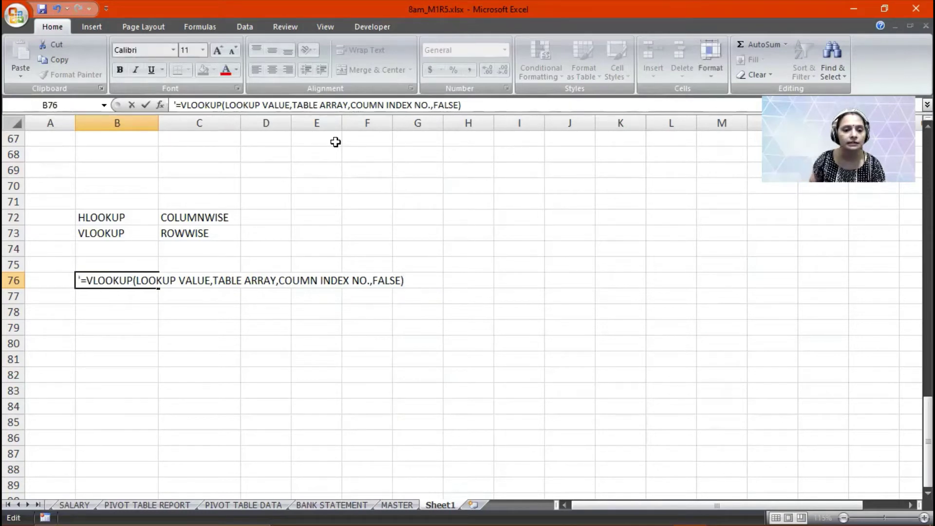
key(Return)
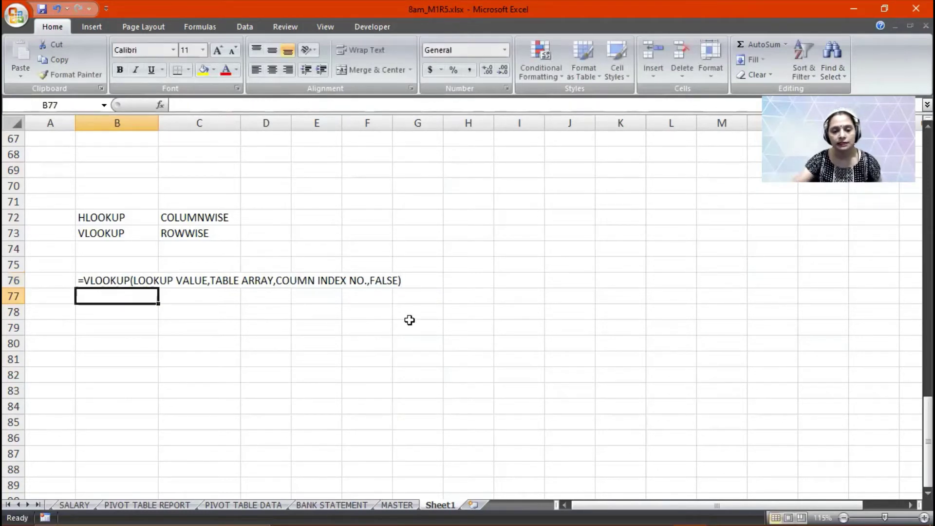
Move the VLOOKUP syntax note from B76 up to B61, just below the report's GRADE row
scroll(415, 327, up, 2)
scroll(416, 326, up, 1)
scroll(508, 344, down, 2)
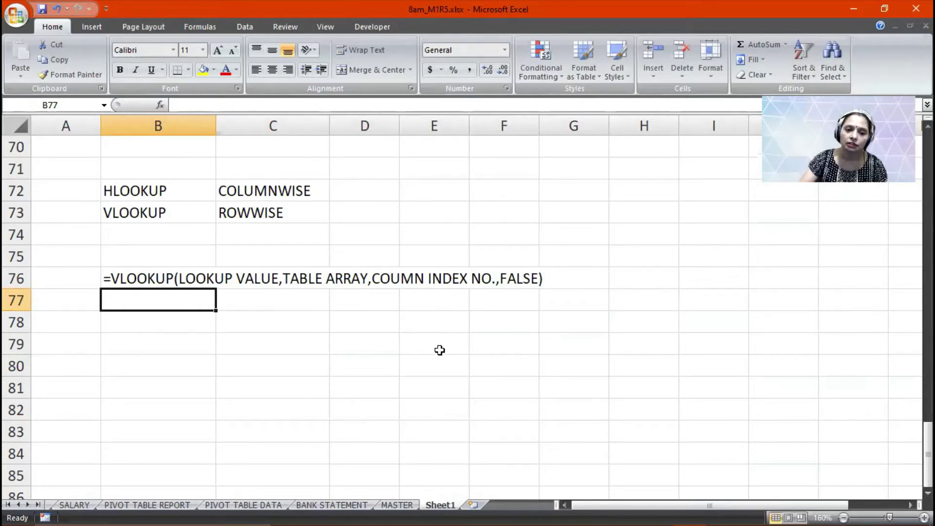
scroll(439, 350, up, 5)
scroll(440, 350, down, 3)
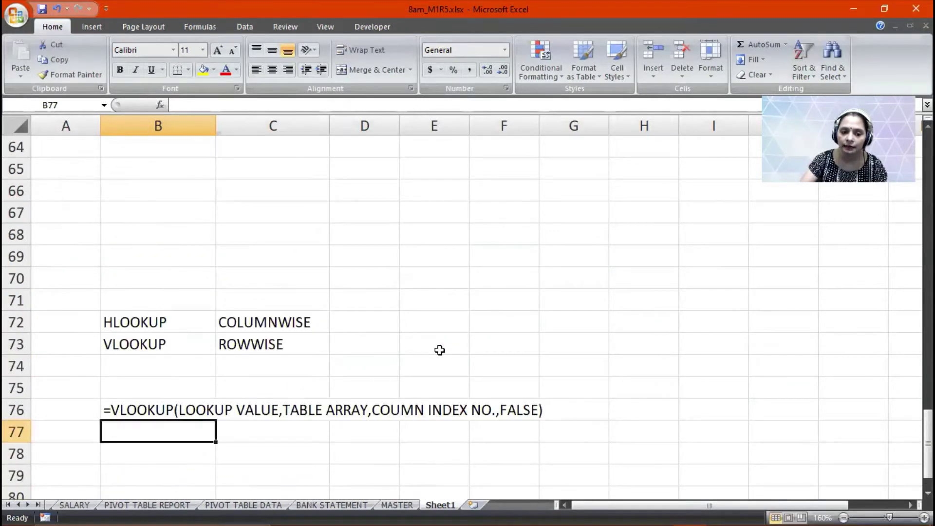
click(192, 409)
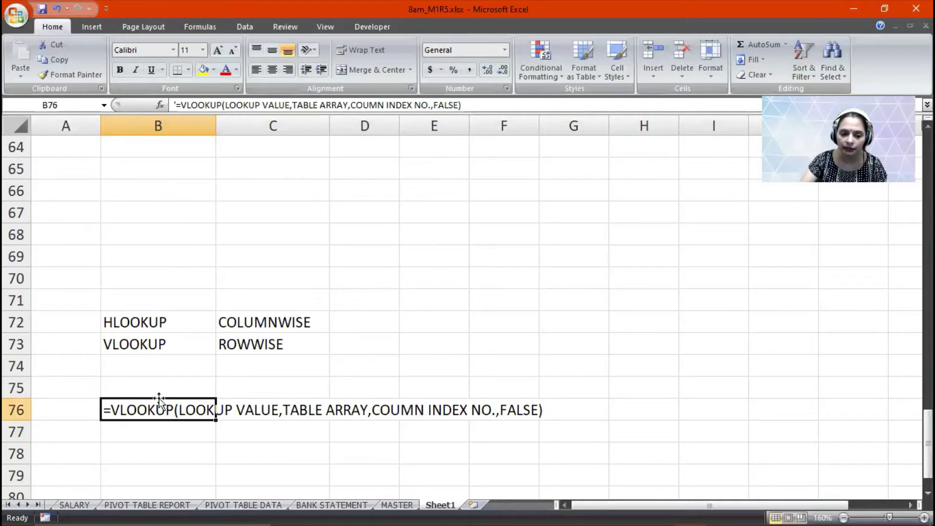
drag(162, 384, 159, 155)
scroll(169, 209, up, 6)
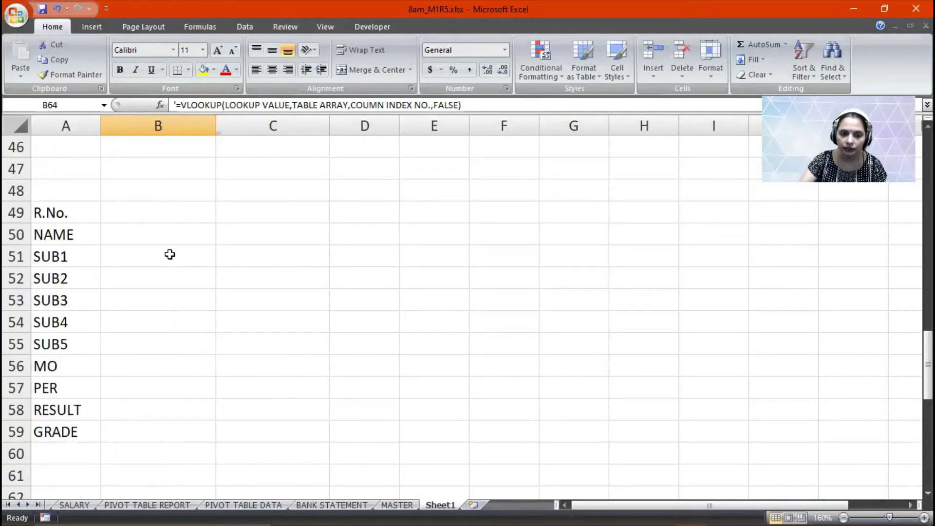
scroll(165, 440, down, 1)
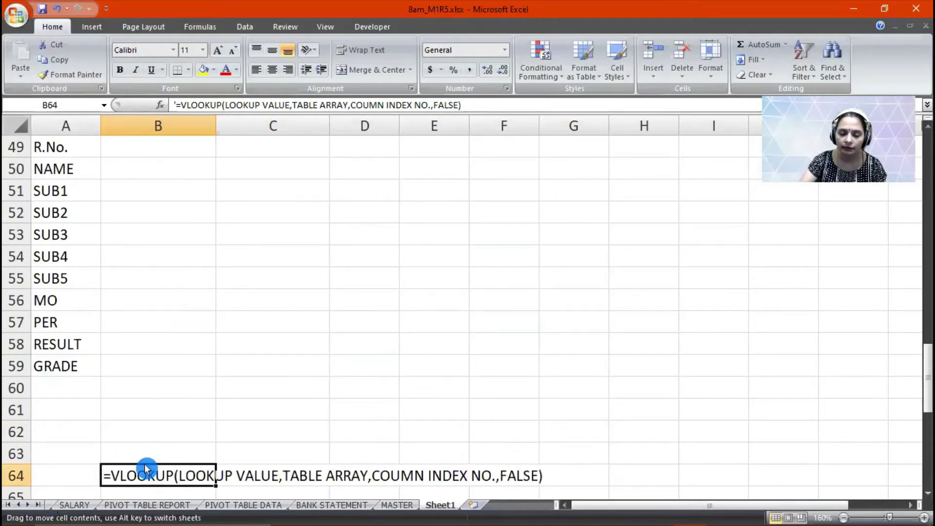
drag(144, 464, 140, 409)
scroll(140, 407, up, 3)
scroll(140, 405, down, 2)
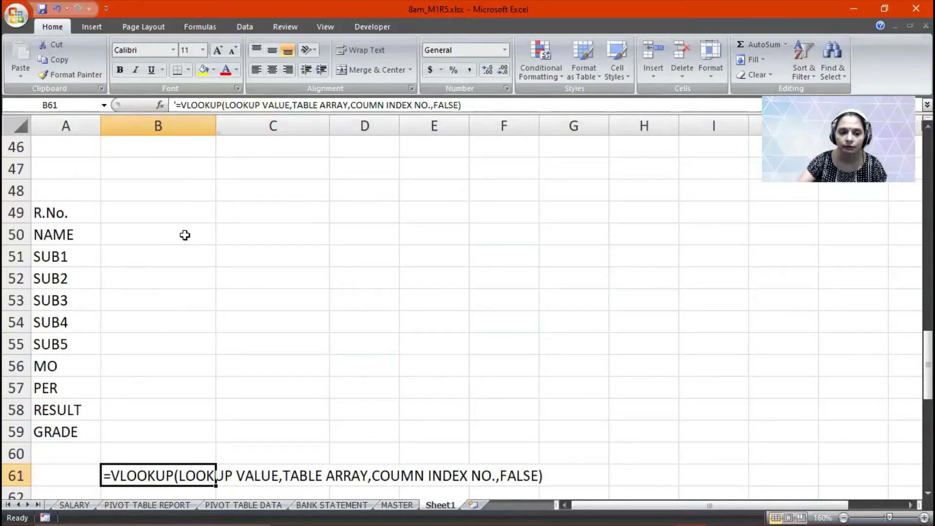
click(177, 220)
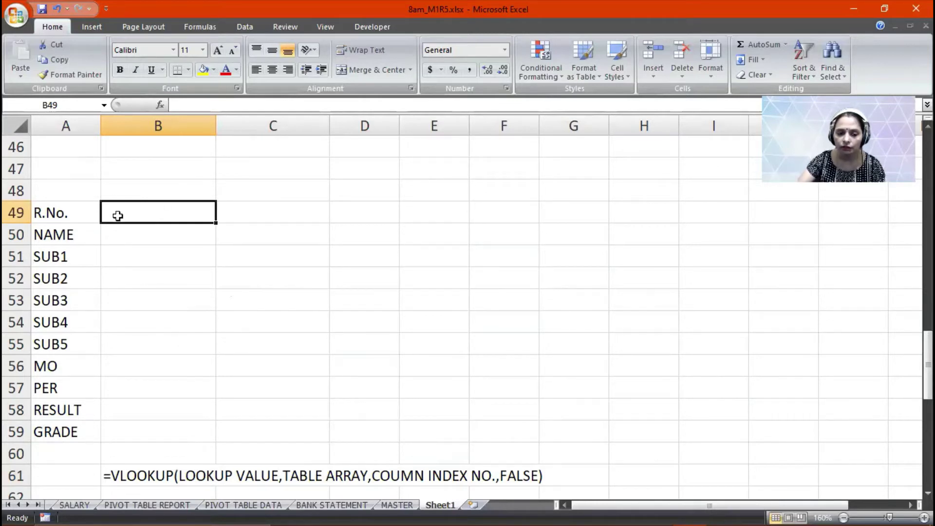
click(145, 235)
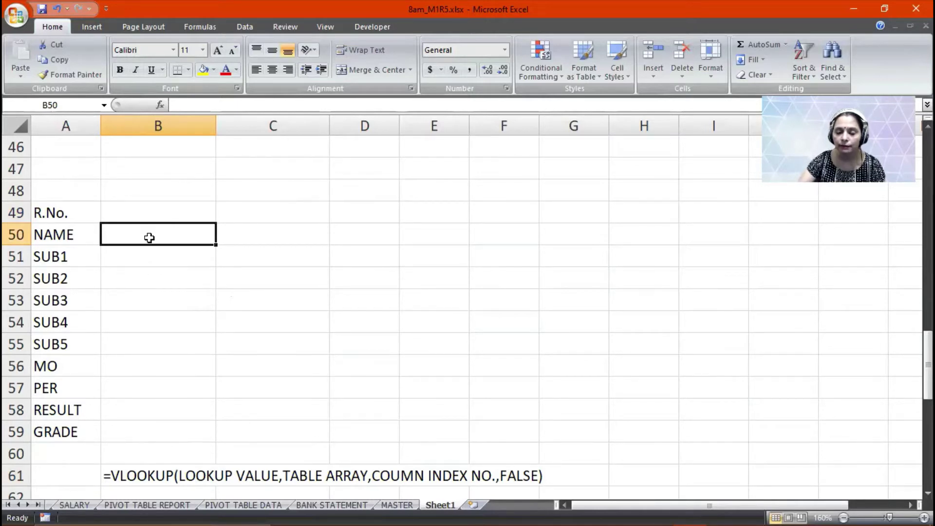
click(133, 212)
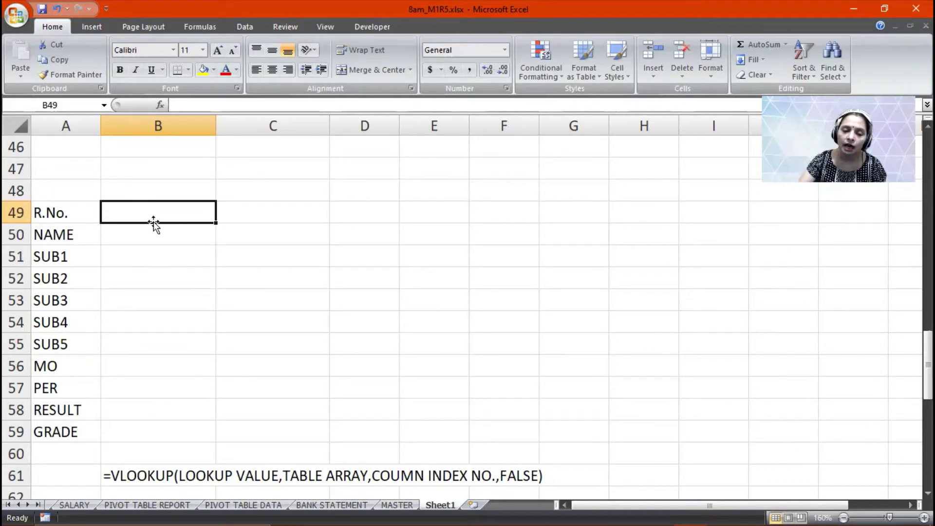
Narrow columns C and D of the marks table, making SUB1 just wide enough for its heading
scroll(153, 223, up, 11)
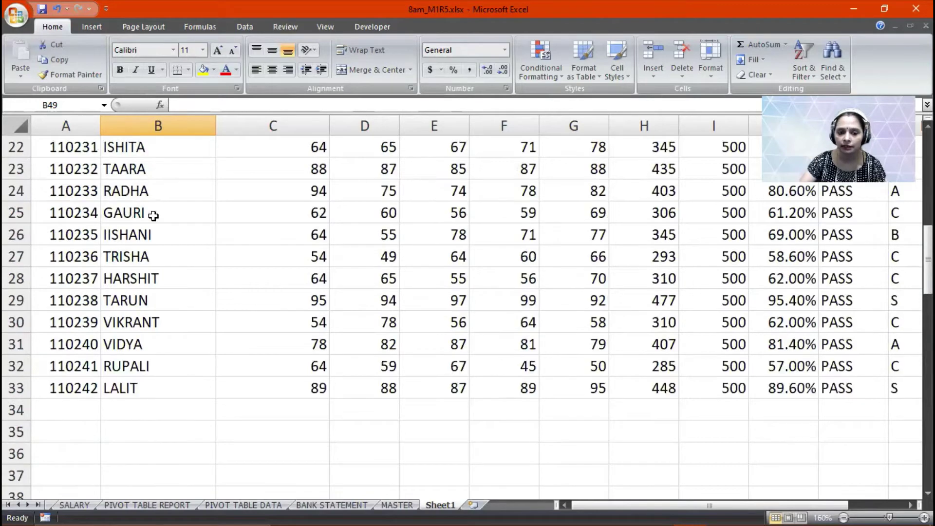
scroll(154, 215, up, 4)
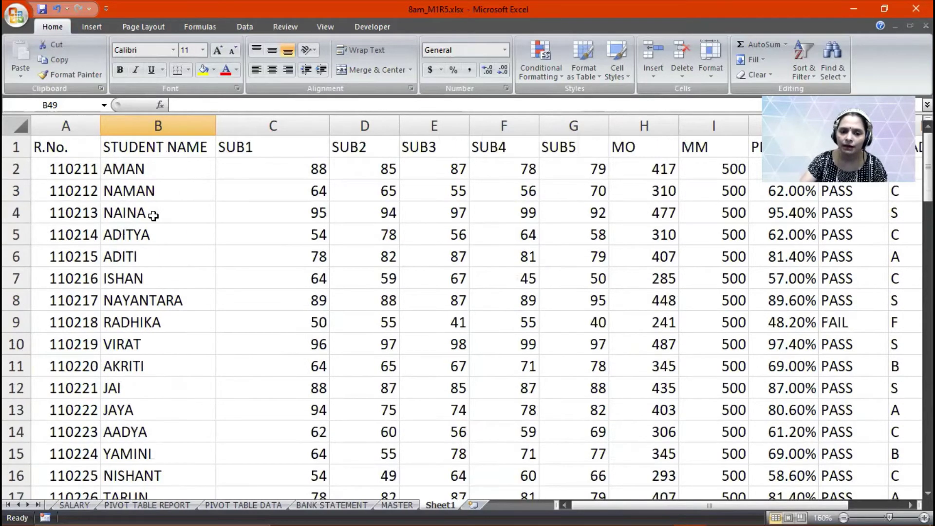
drag(330, 125, 259, 126)
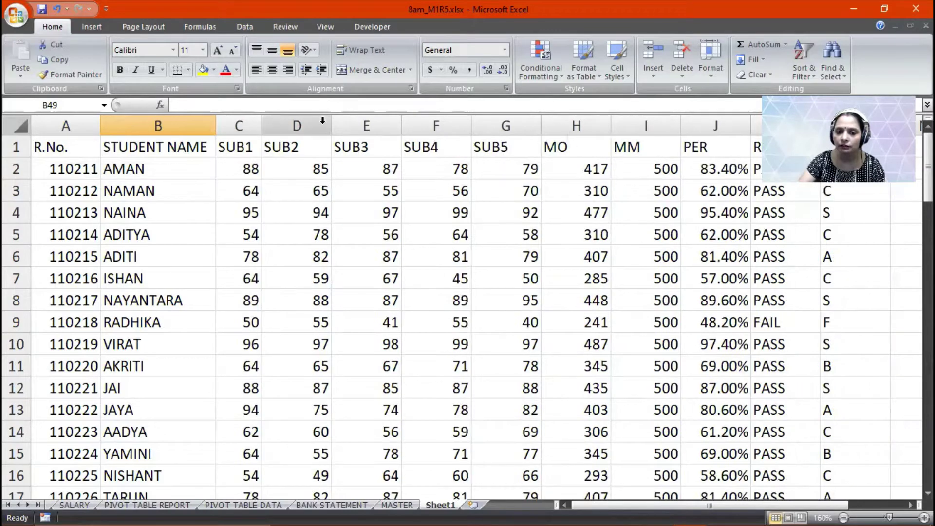
drag(328, 126, 327, 125)
Go through the report's value cells from NAME in B50 down to GRADE in B59
scroll(288, 213, down, 16)
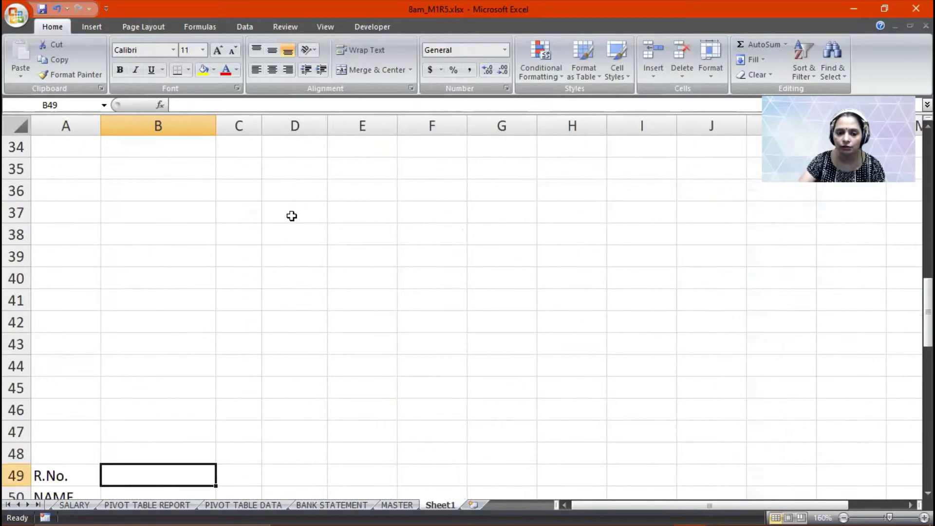
click(142, 171)
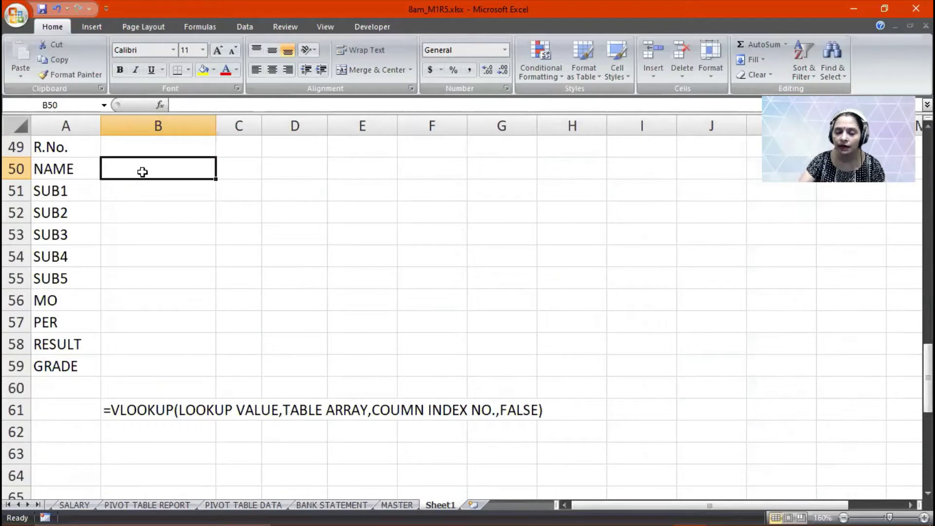
click(162, 189)
key(Down)
key(Down)
key(Down)
key(Down)
key(Down)
key(Down)
key(Down)
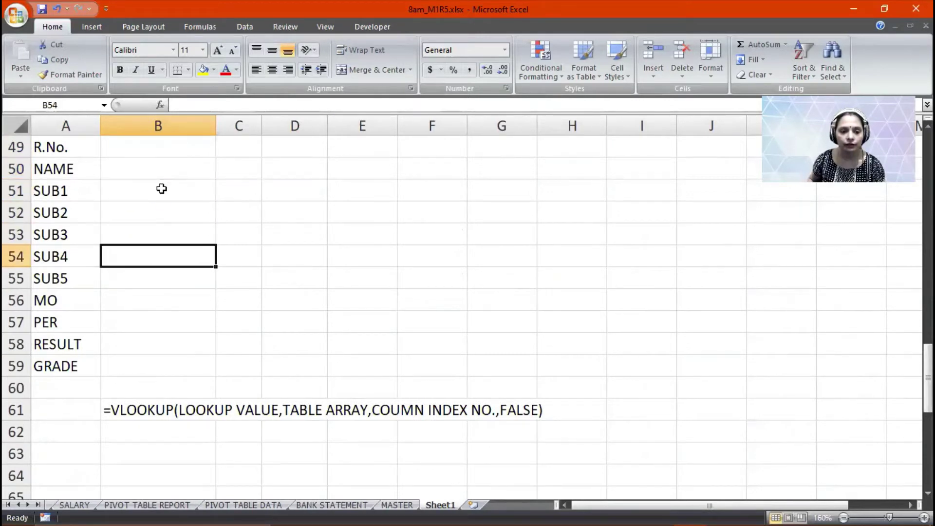
key(Down)
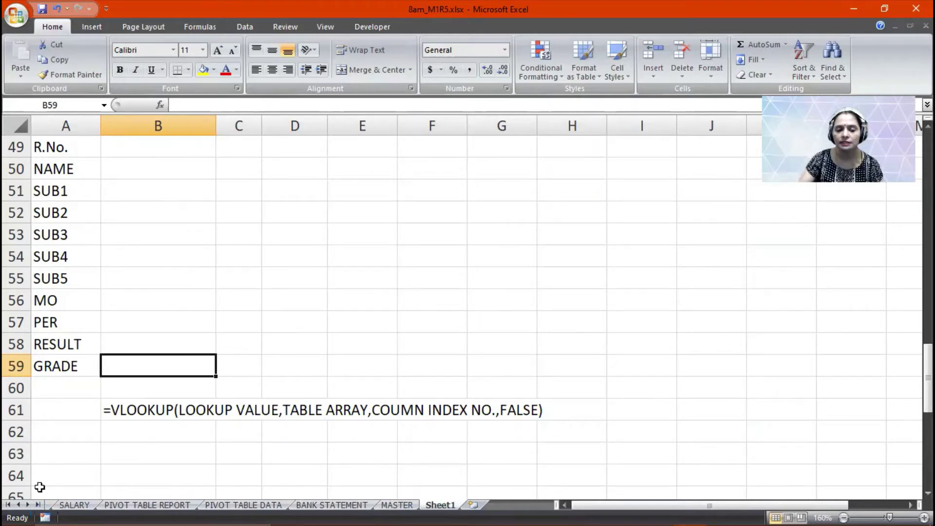
Switch to the PRODUCT DETAILS sheet at the start of the workbook
click(17, 505)
click(17, 507)
click(18, 507)
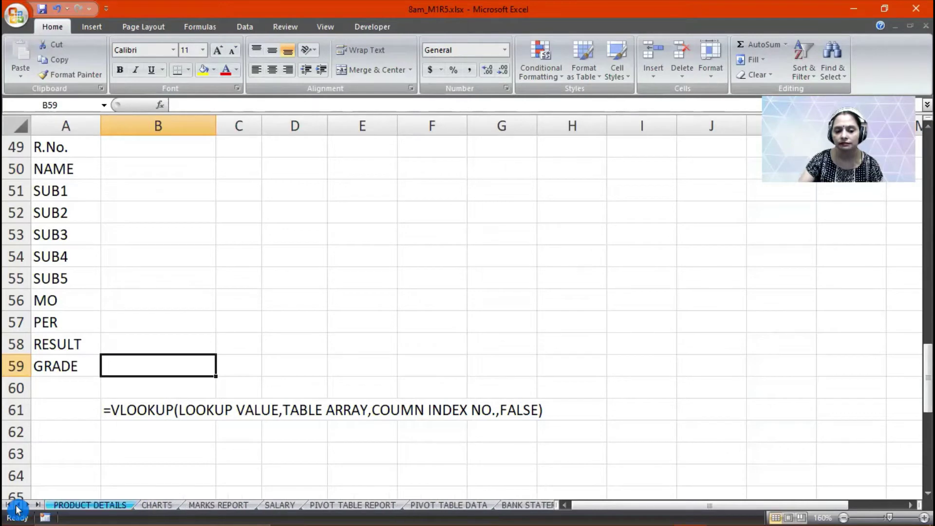
click(90, 505)
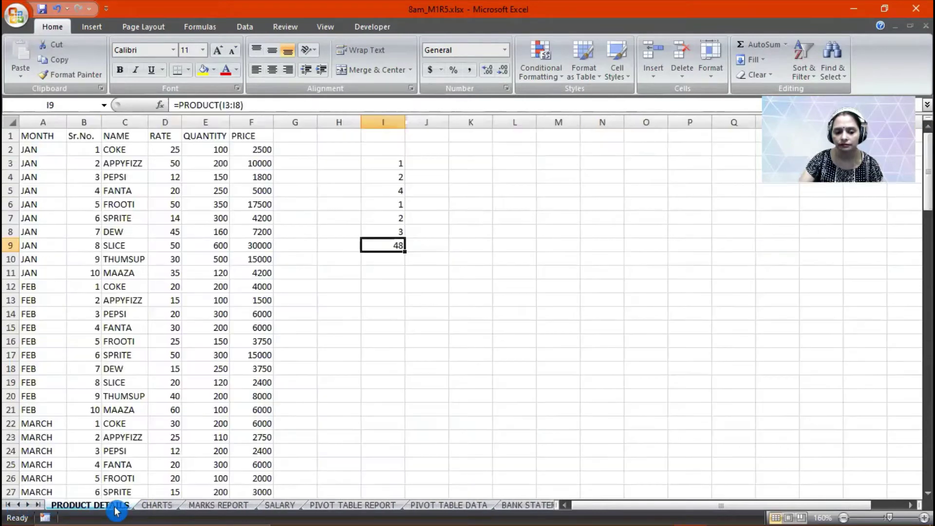
Examine the cell references in the PRICE column's PRODUCT formulas, working from F2 down to F12
click(254, 152)
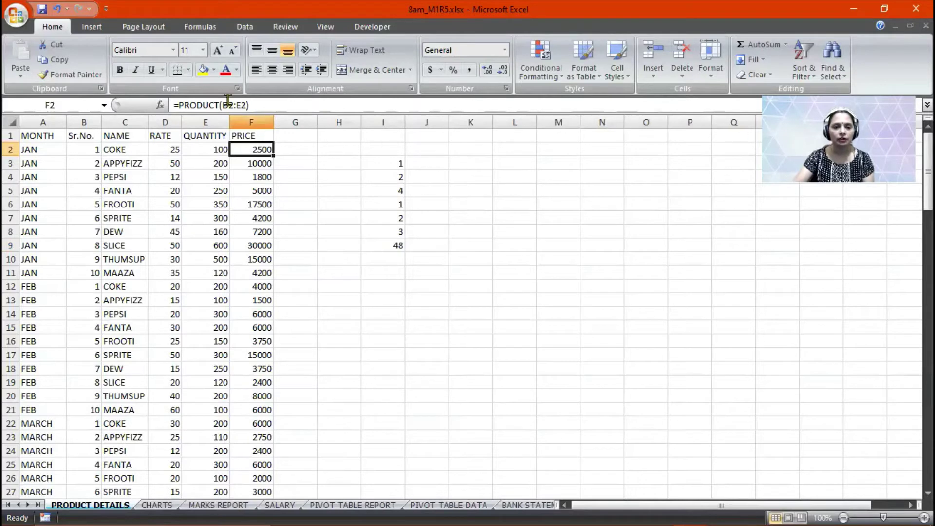
double_click(253, 150)
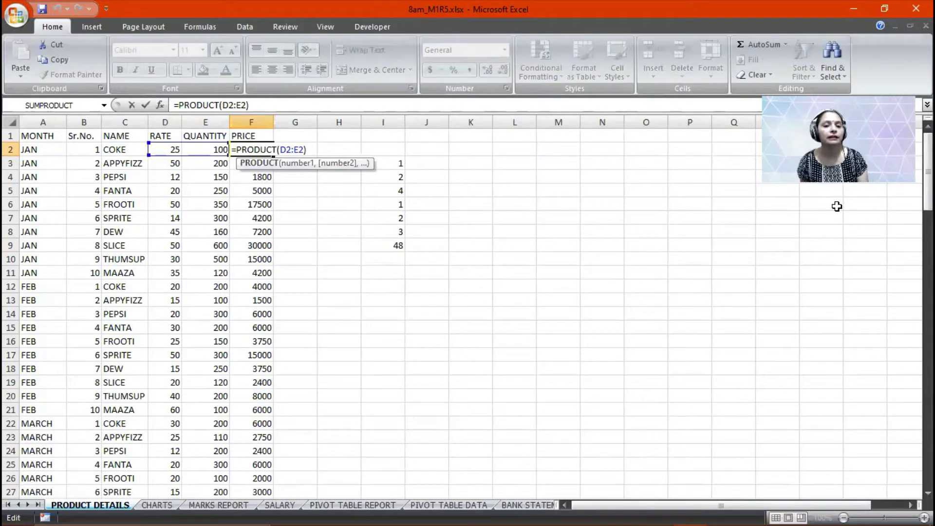
key(Return)
key(F2)
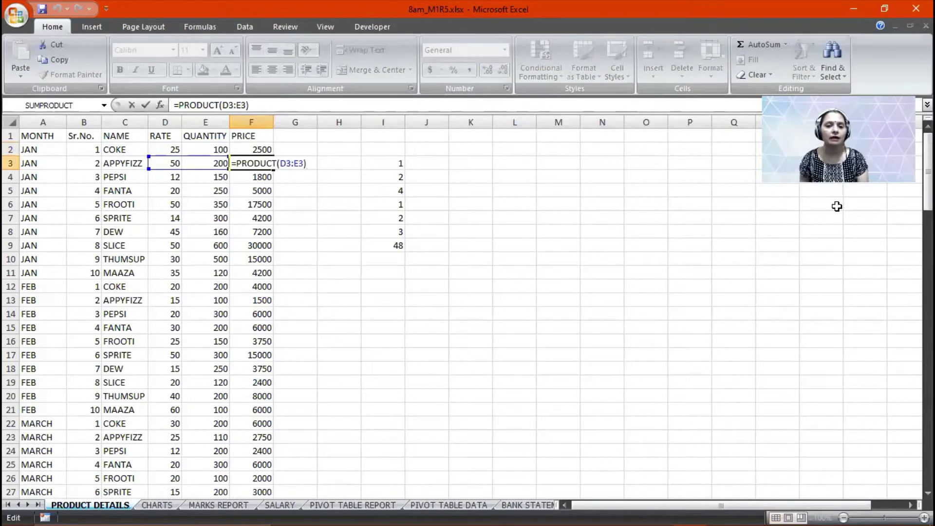
key(Return)
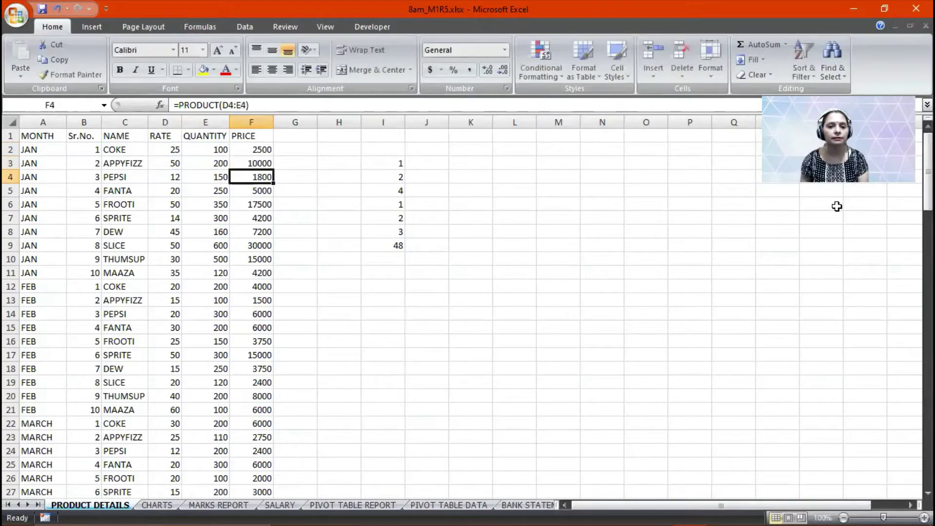
key(F2)
key(Return)
key(F2)
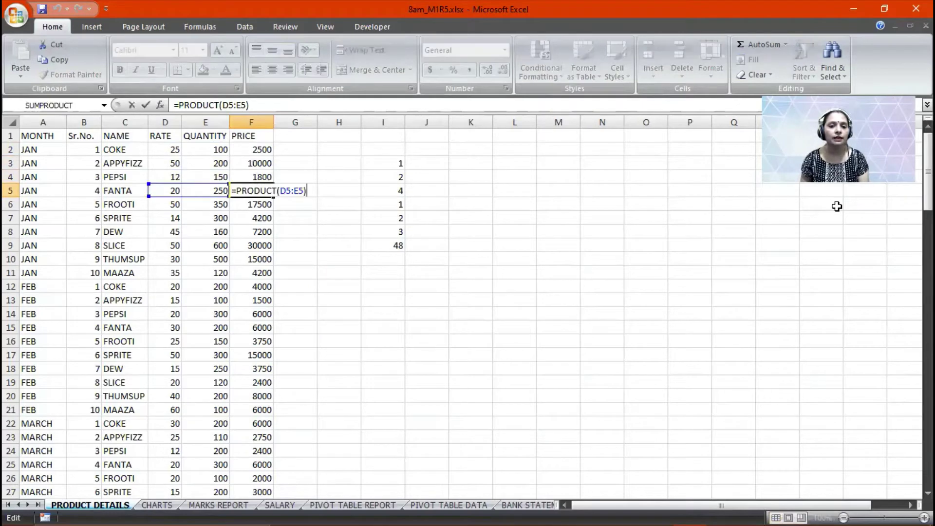
key(Return)
key(Return)
key(F2)
key(Return)
key(Return)
key(F2)
key(Return)
key(Return)
key(Return)
key(F2)
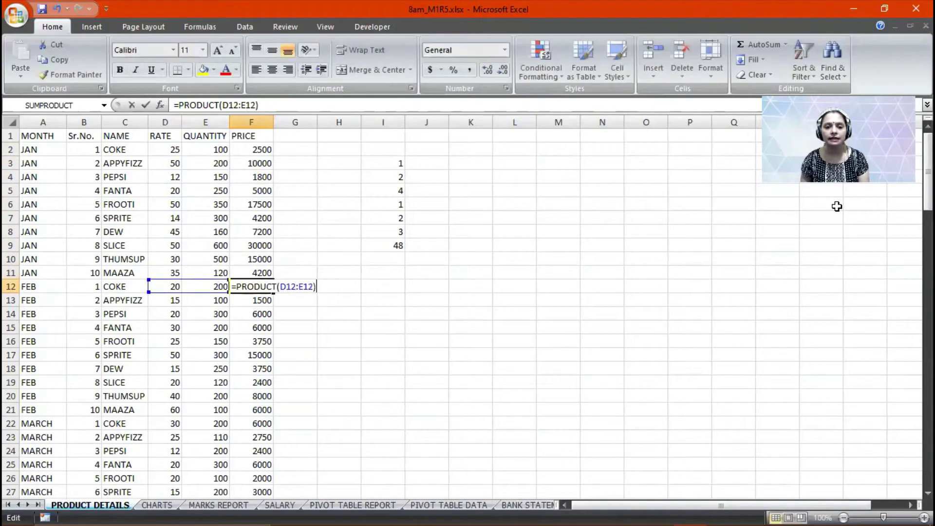
key(Return)
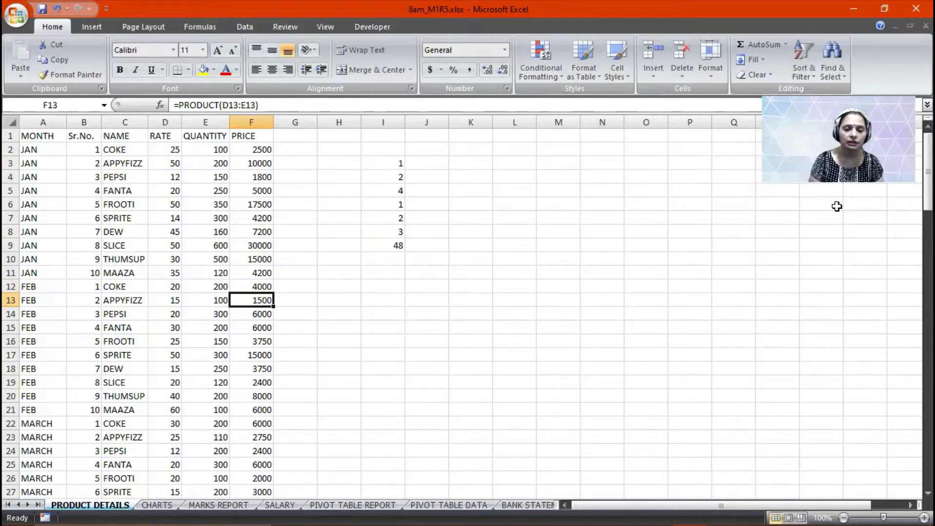
Go back up to the first PRICE cell and compare the PRODUCT formulas in F2 and F3
key(Up)
key(Up)
key(Up)
key(Up)
key(Up)
key(Up)
key(Up)
key(Up)
key(Up)
key(Up)
key(Up)
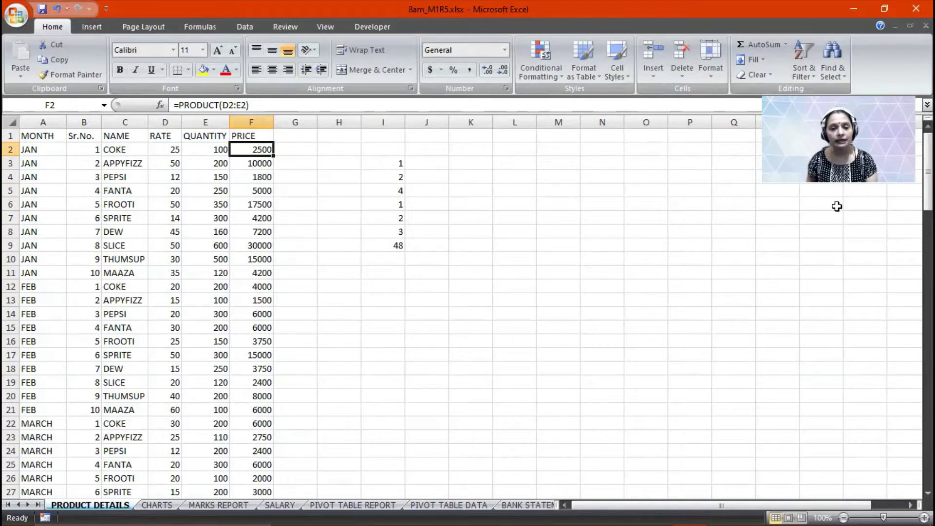
key(F2)
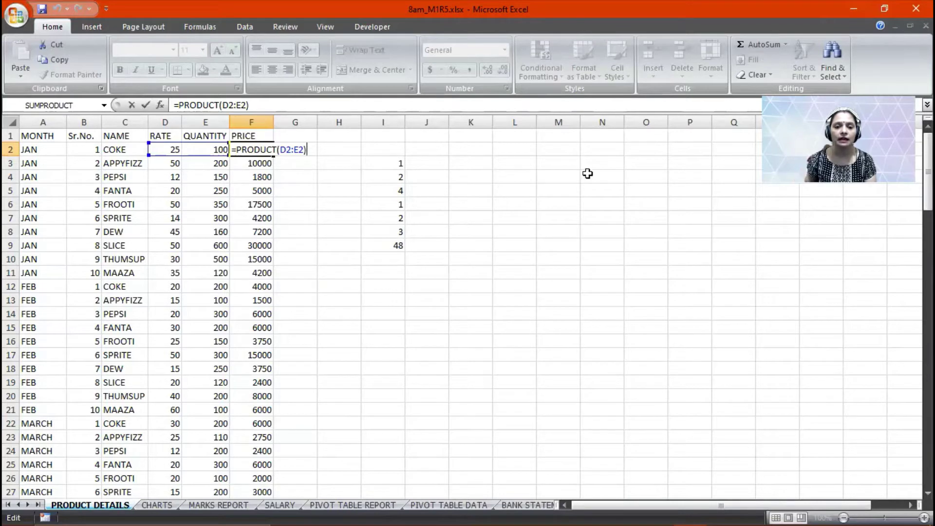
key(Return)
key(F2)
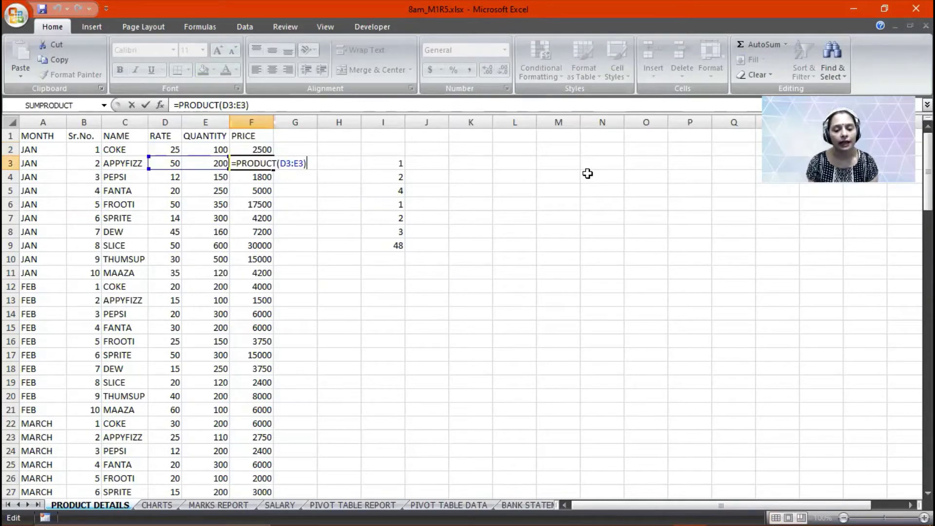
key(Return)
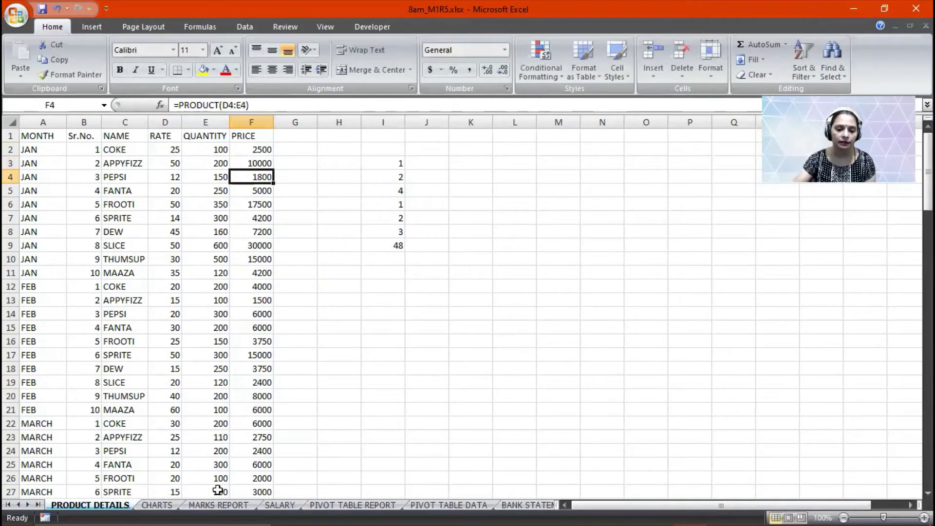
On the MARKS REPORT sheet, examine the cell references in the PER formulas from K2 down to K6
click(227, 506)
scroll(692, 273, up, 20)
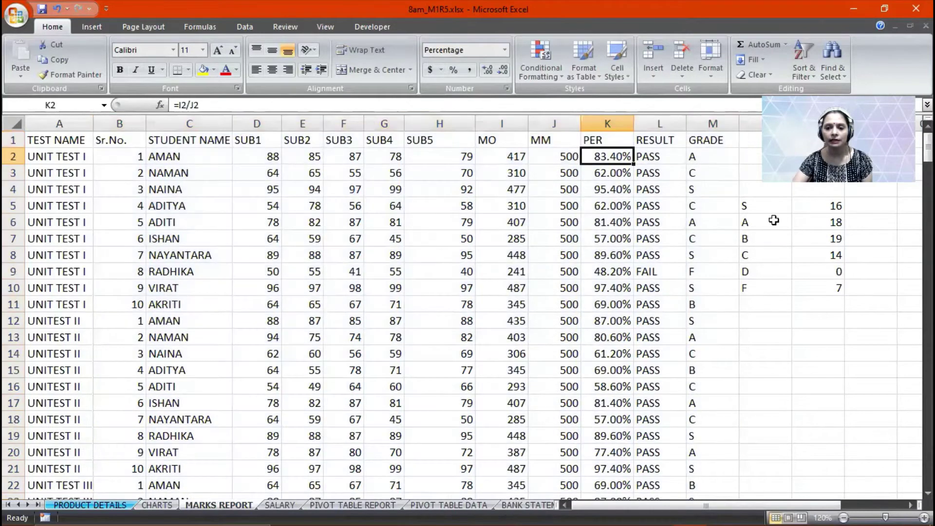
click(598, 156)
key(F2)
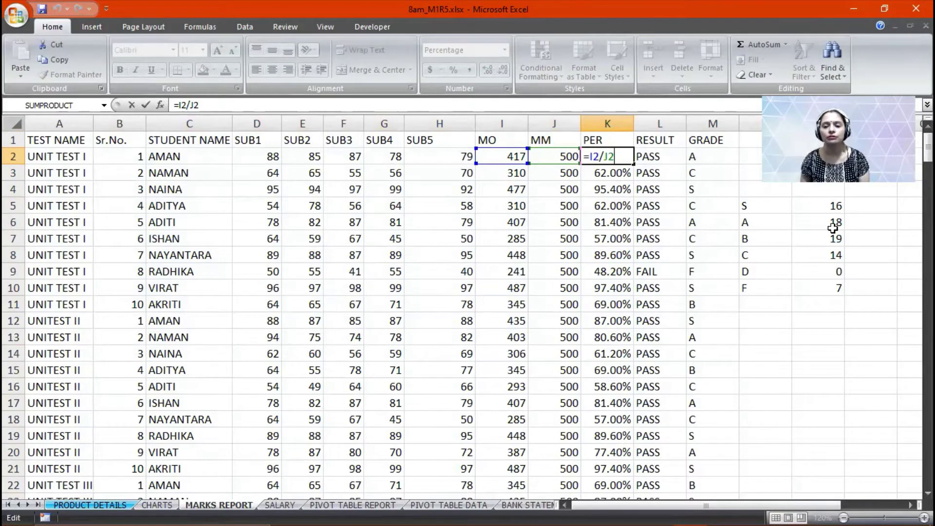
key(Return)
key(F2)
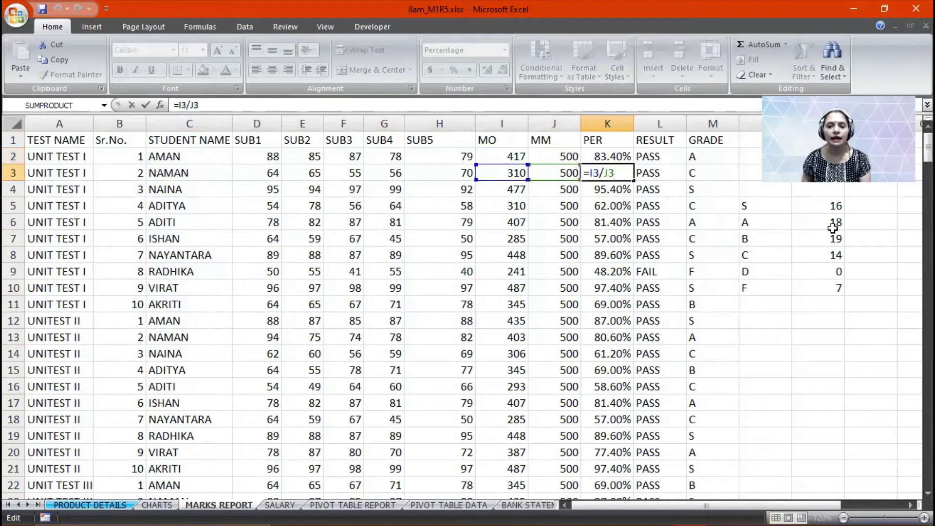
key(Return)
key(F2)
key(Return)
key(F2)
key(Return)
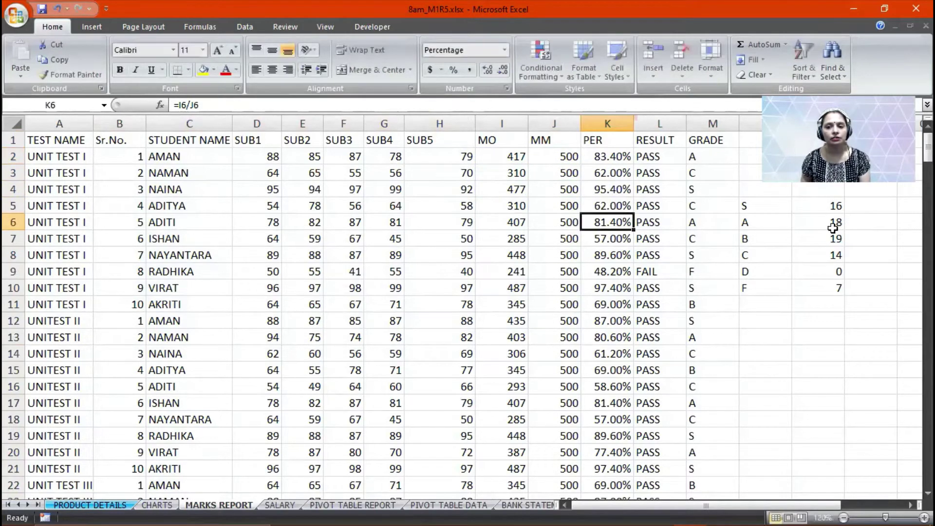
key(F2)
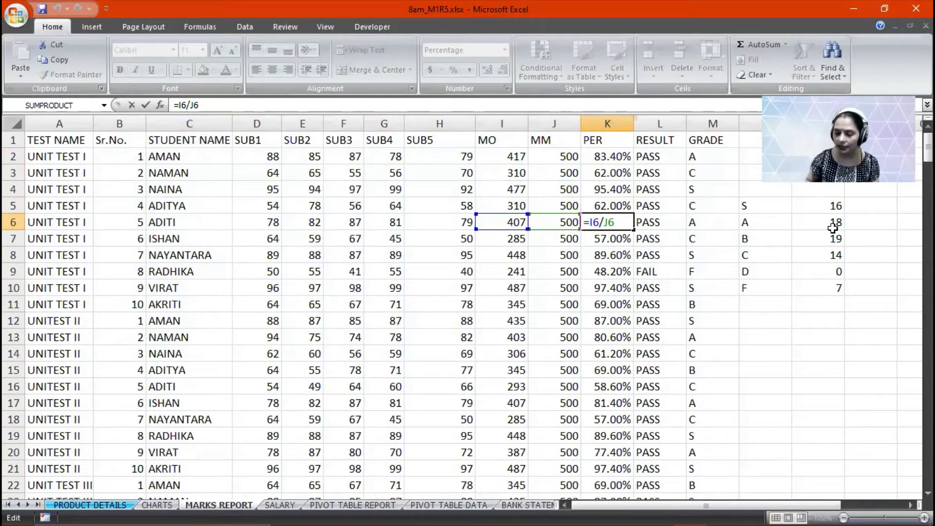
key(Return)
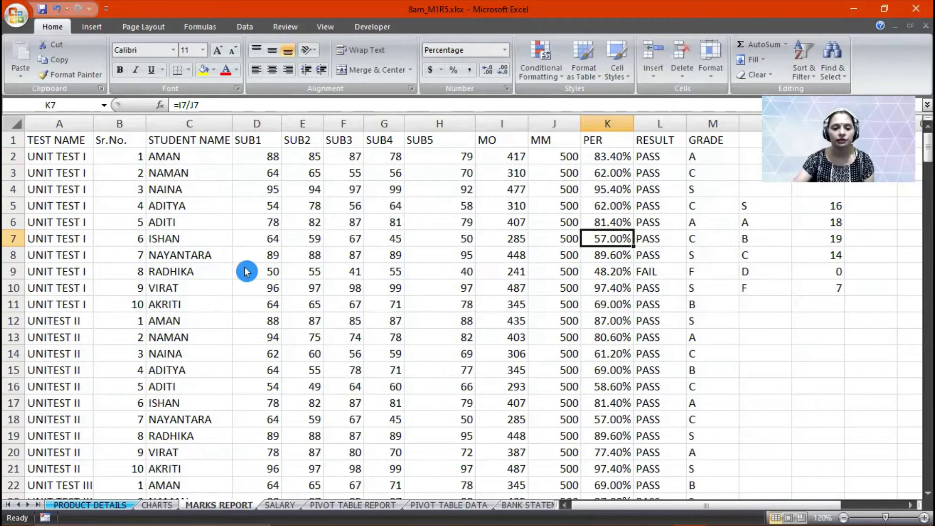
On Sheet1, move the HLOOKUP/VLOOKUP notes from B72:C73 up to B64:C65, below the VLOOKUP syntax
click(25, 505)
click(25, 506)
click(25, 505)
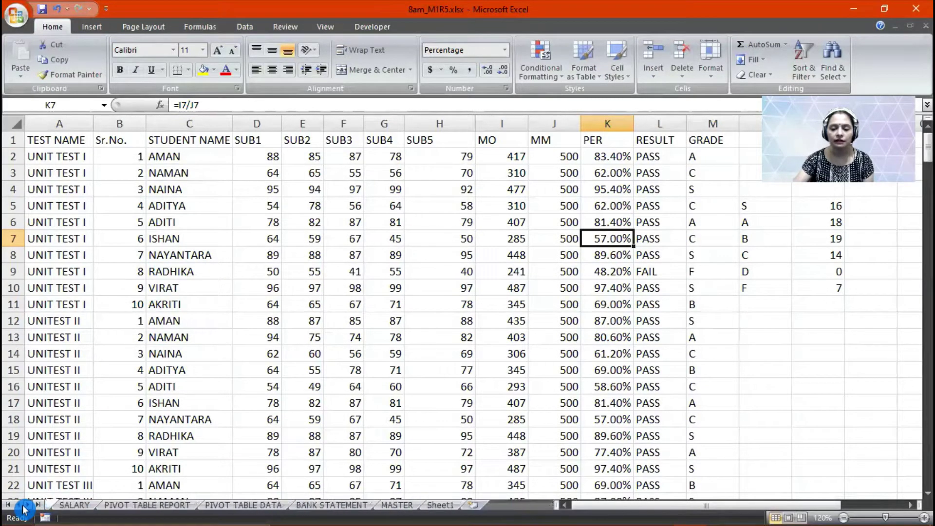
click(439, 506)
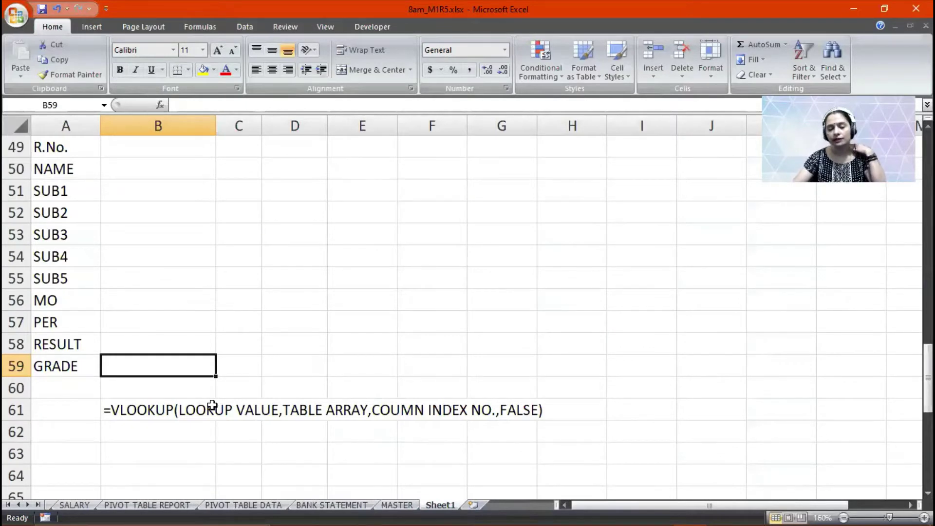
scroll(212, 405, down, 5)
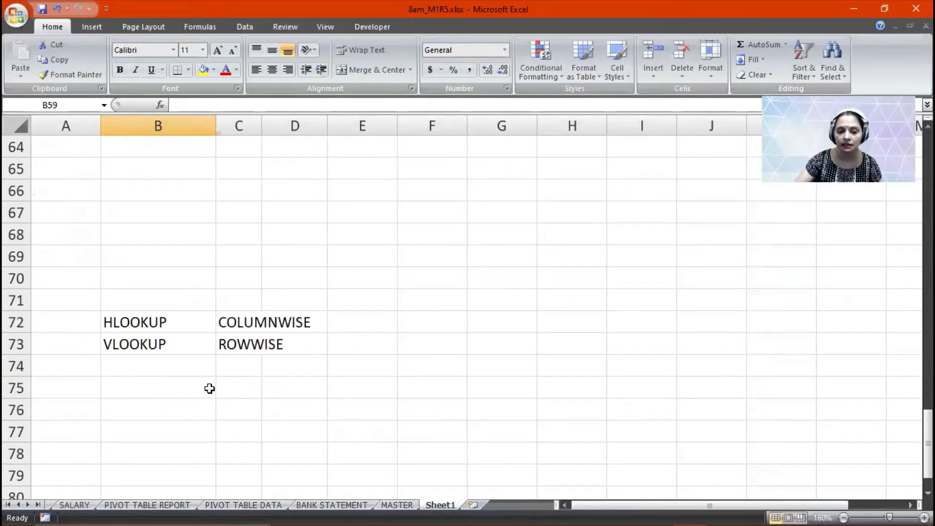
drag(167, 322, 258, 347)
drag(203, 357, 190, 171)
scroll(172, 246, up, 3)
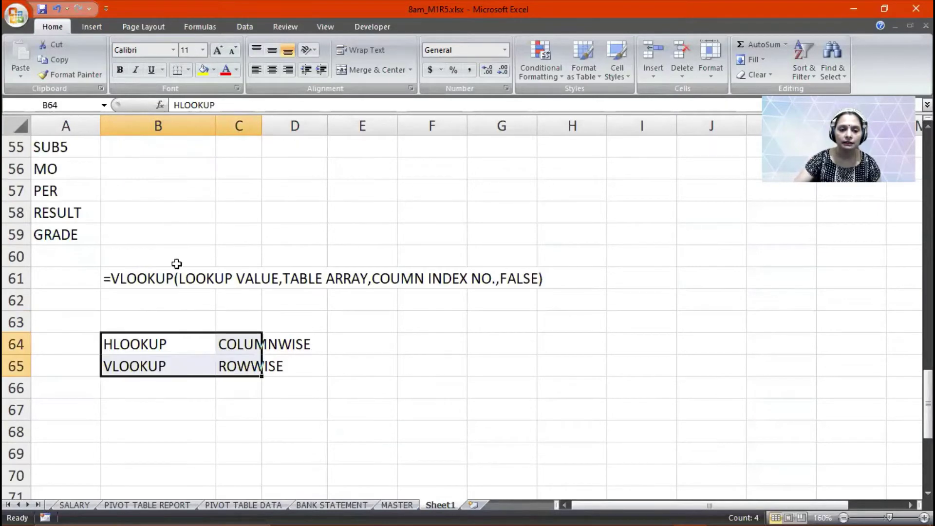
Start a notes list in B73 with the heading REFERENCES, followed by "1. RELATIVE" and "2. ABSOLUTE" in the cells below
scroll(181, 400, down, 5)
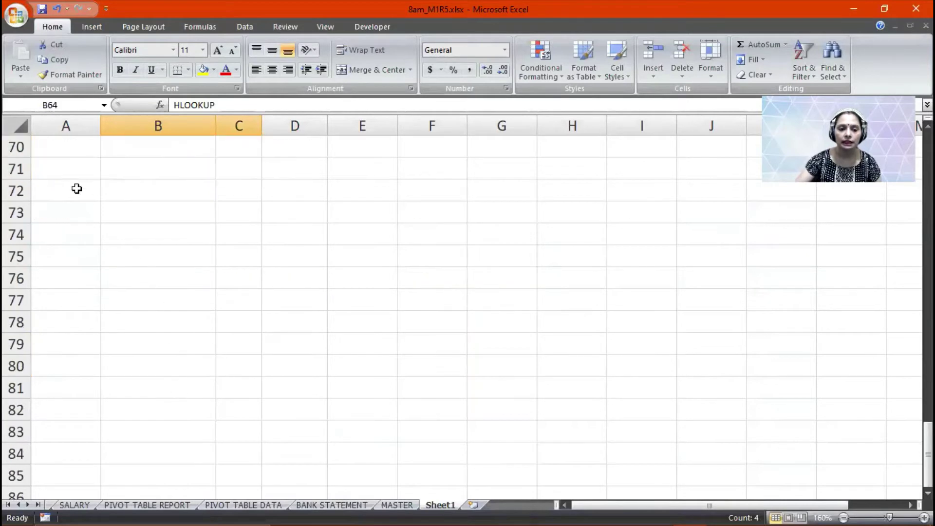
click(121, 214)
text(REFERENCES)
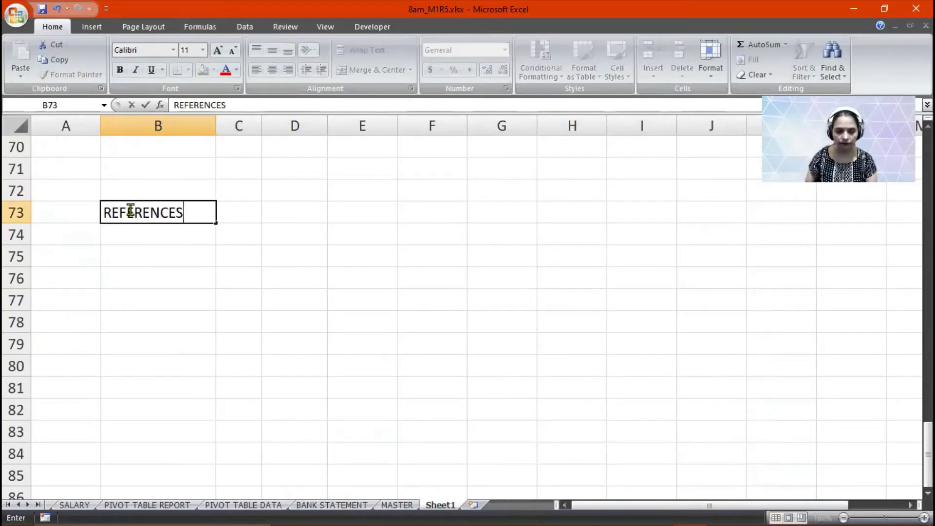
key(Return)
text(1)
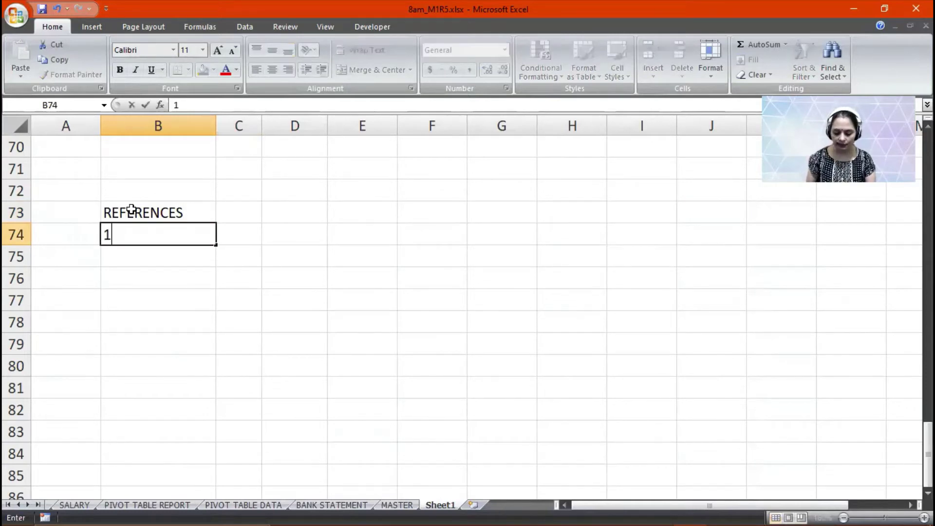
text(. RELATIVE)
key(Return)
text(2)
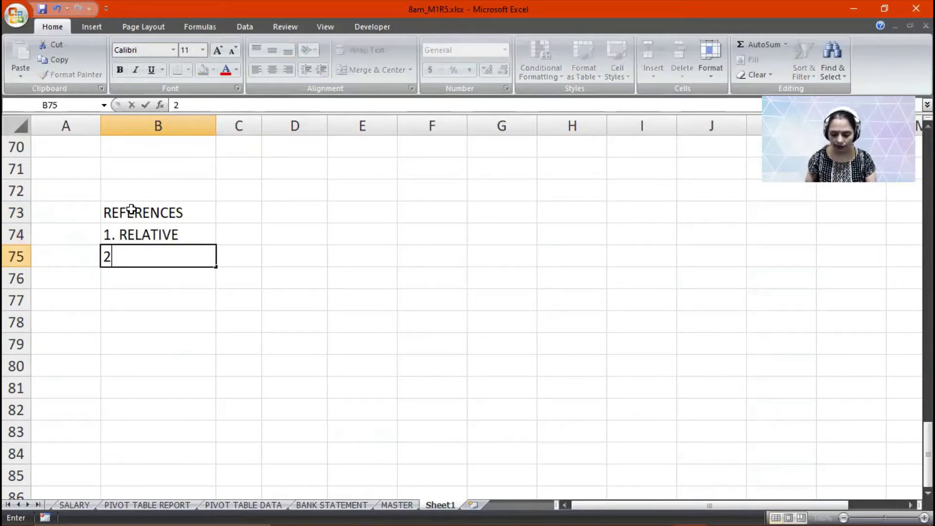
text(. ABS)
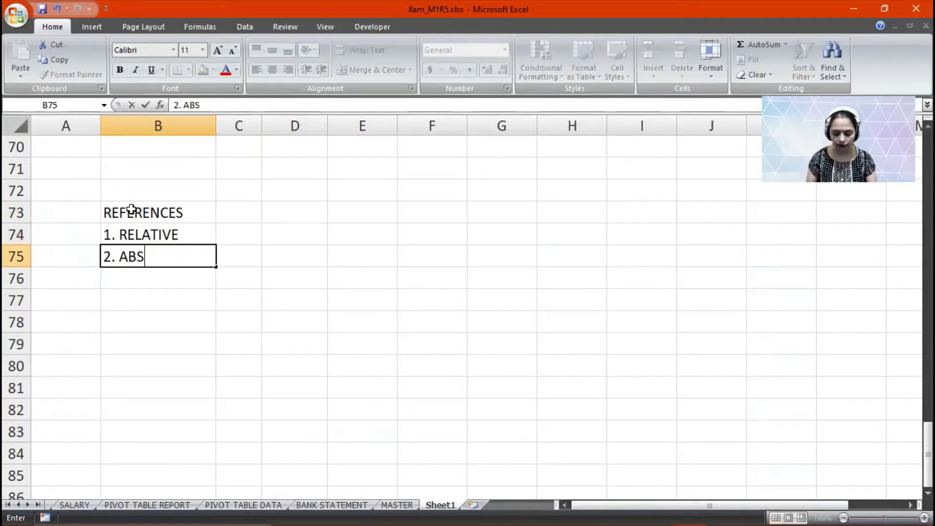
text(OLUTE)
key(Return)
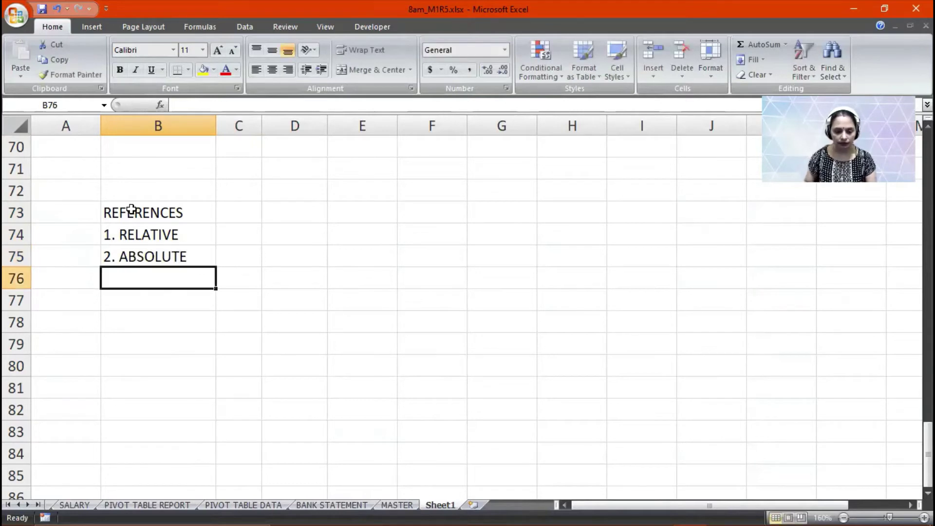
Add "3. MIXED" in B76 and "4. 3D REFERENCE" in B77 to the REFERENCES list
text(3. MIX)
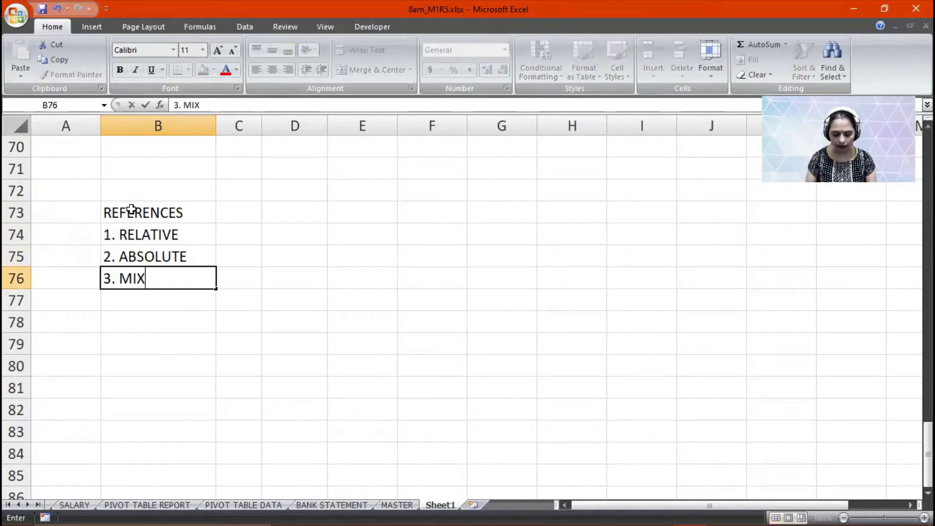
text(ED)
key(Return)
text(4.)
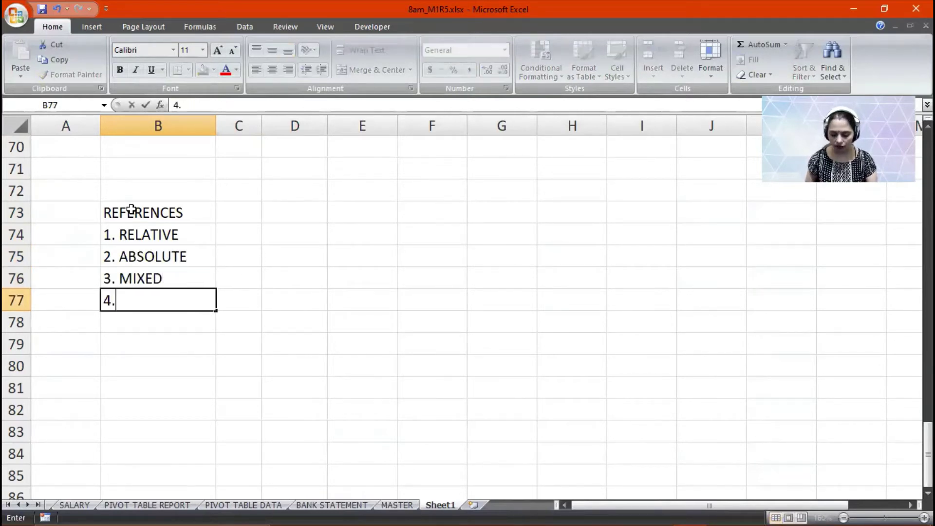
text( 3D RE)
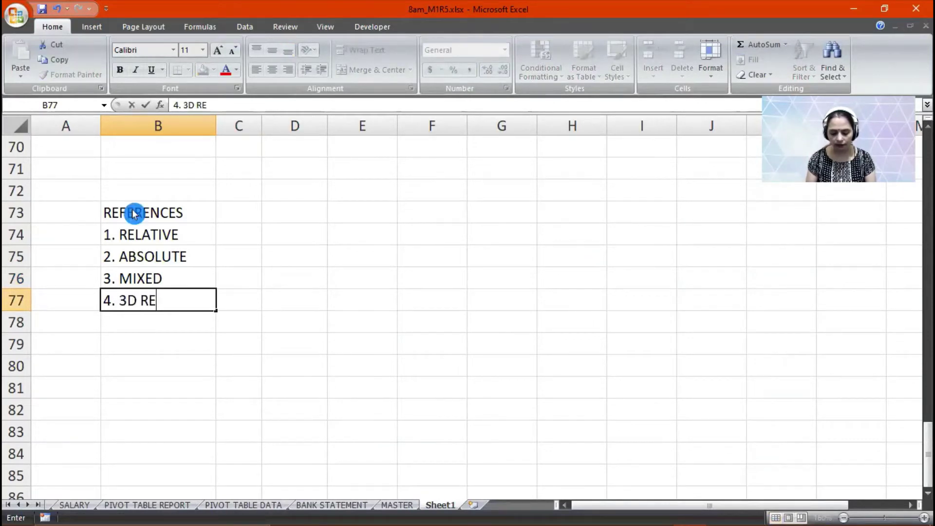
text(FERENCE)
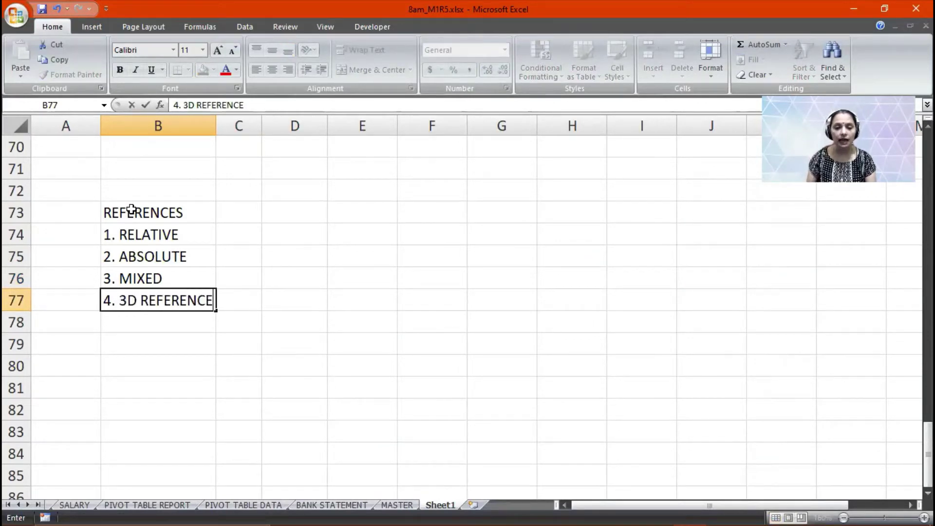
key(Return)
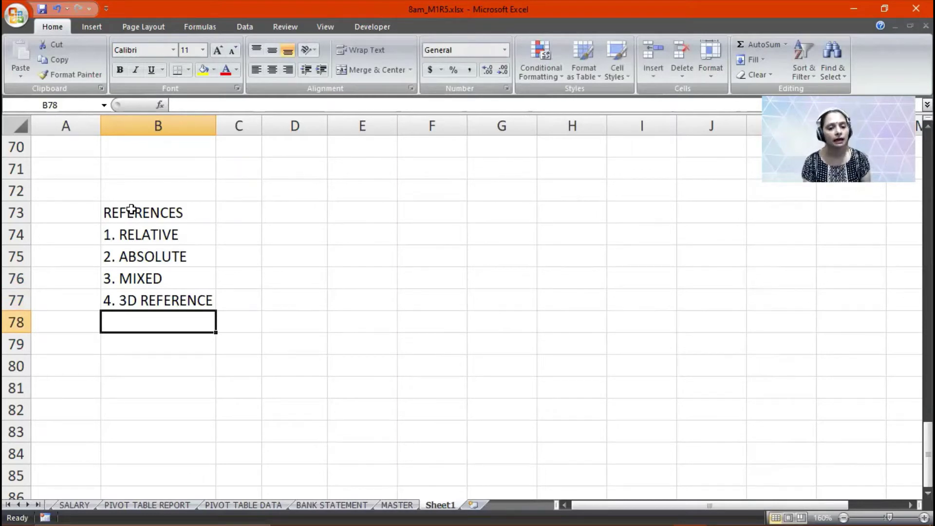
Mark the RELATIVE entry as "[DEFAULT]" in C74
click(240, 225)
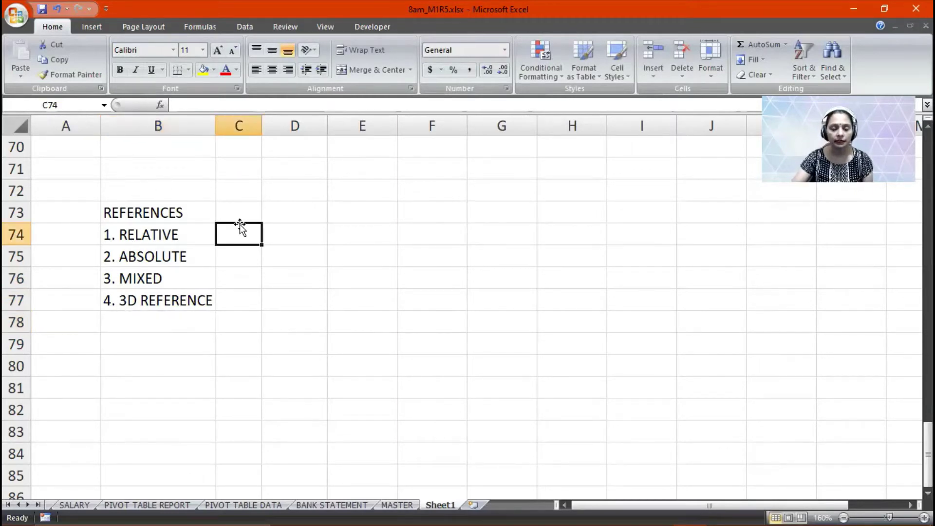
text([DEFA)
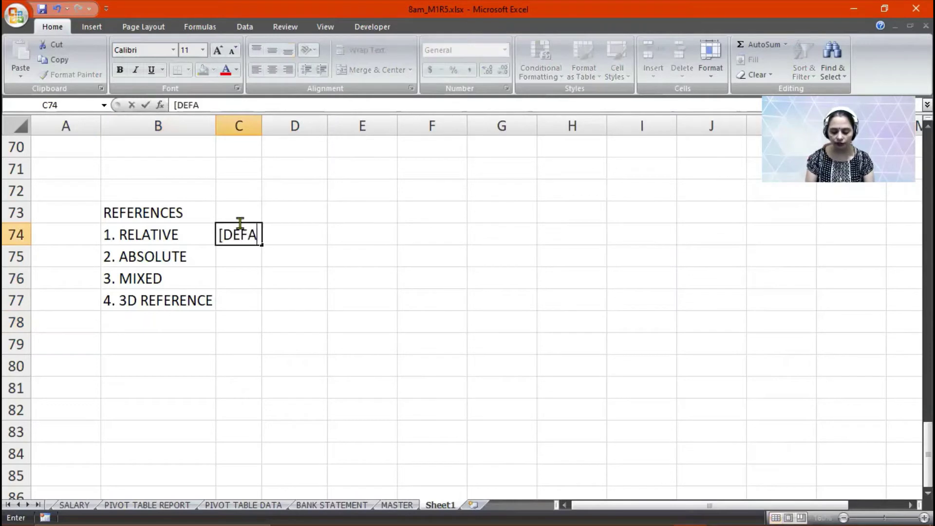
text(ULT])
key(Return)
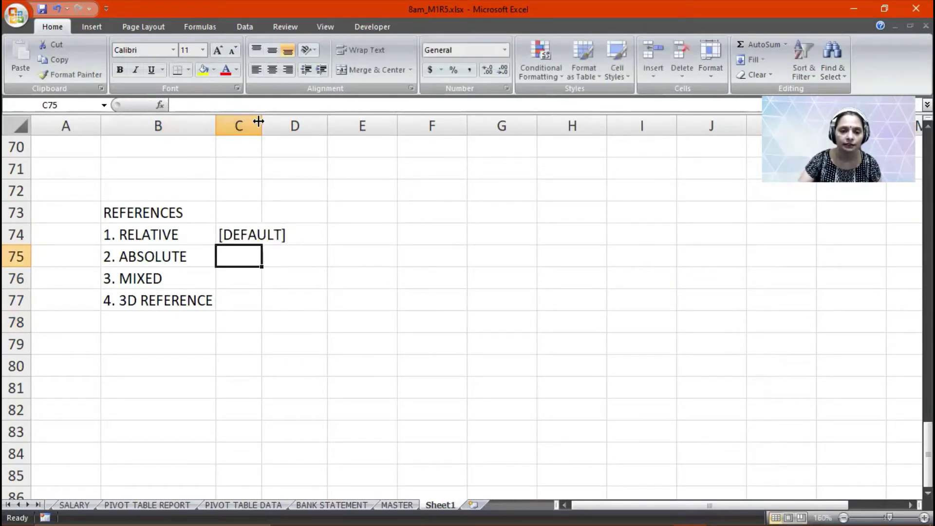
Widen column C so the "[DEFAULT]" note in C74 fits inside its cell
drag(259, 121, 294, 125)
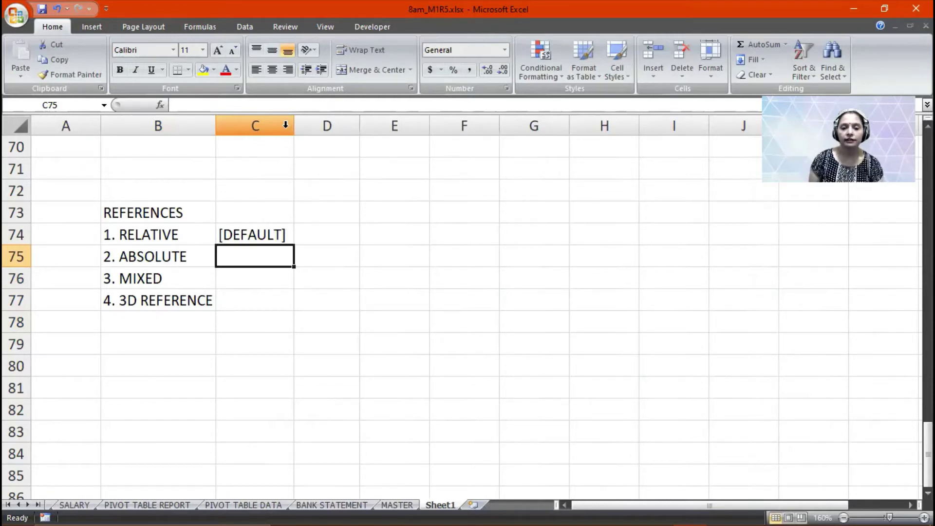
Examine the cell ranges used by the SUM formulas in H2 and H3 of the MO column
scroll(576, 350, up, 15)
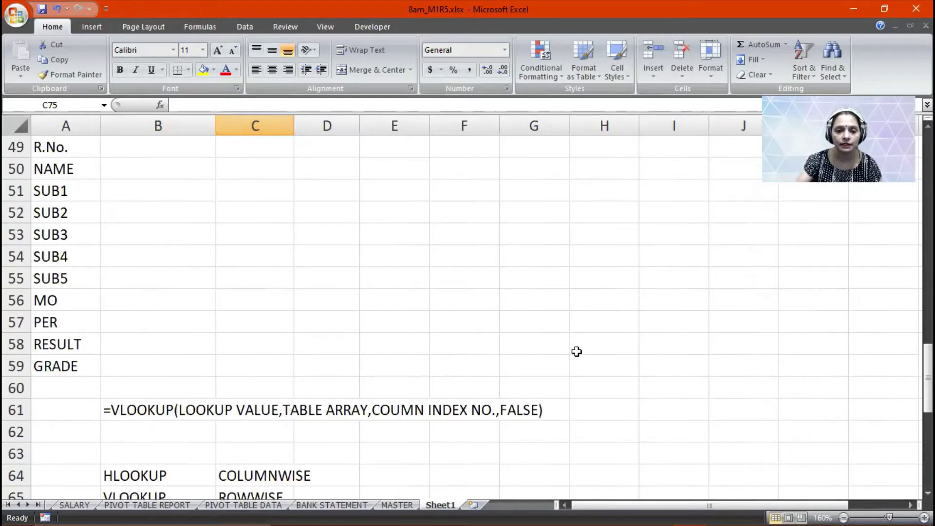
scroll(576, 350, up, 8)
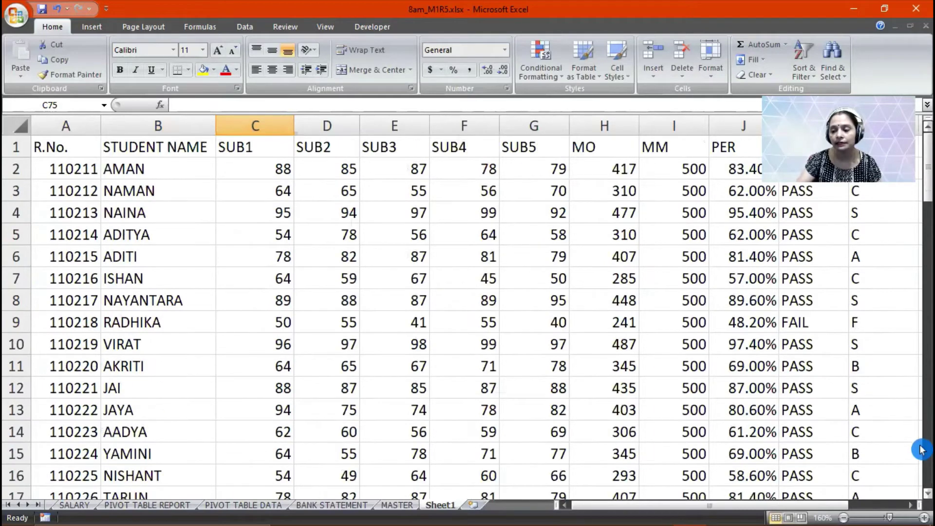
click(910, 506)
click(911, 505)
click(910, 505)
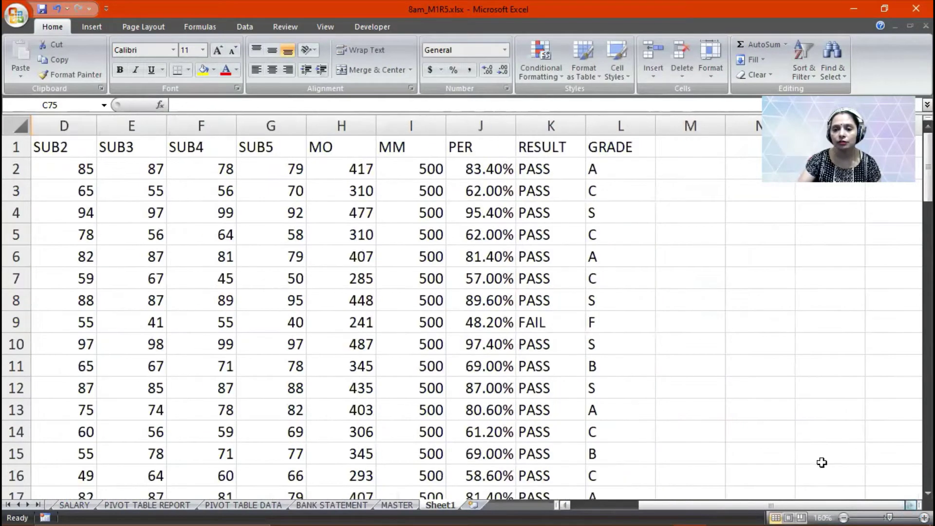
click(327, 168)
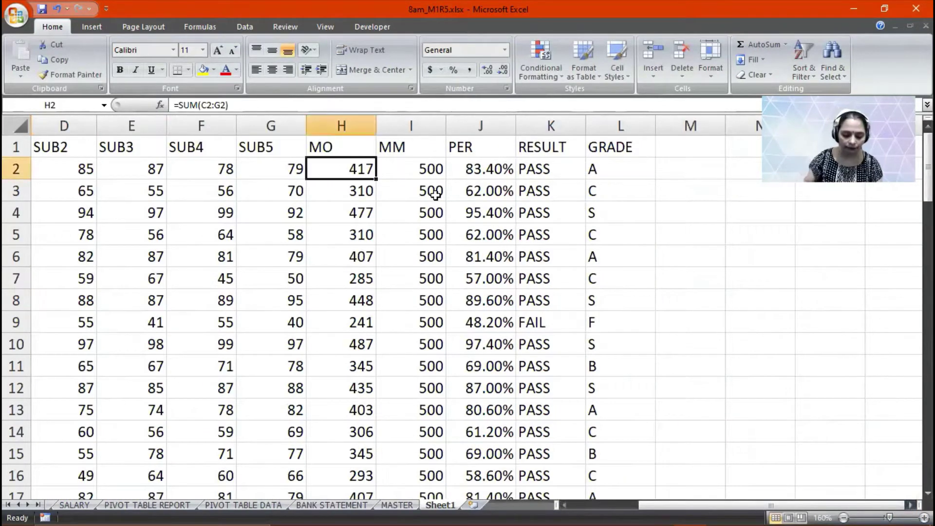
key(F2)
key(Return)
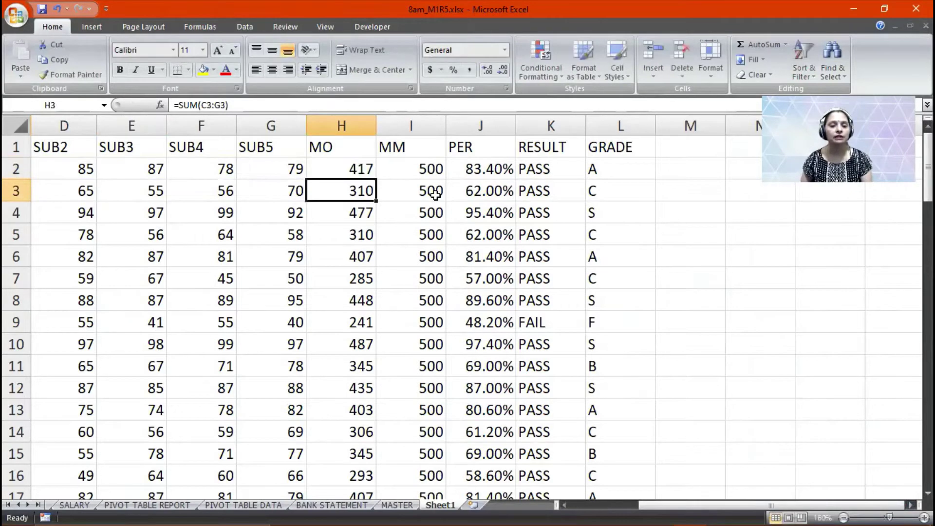
key(F2)
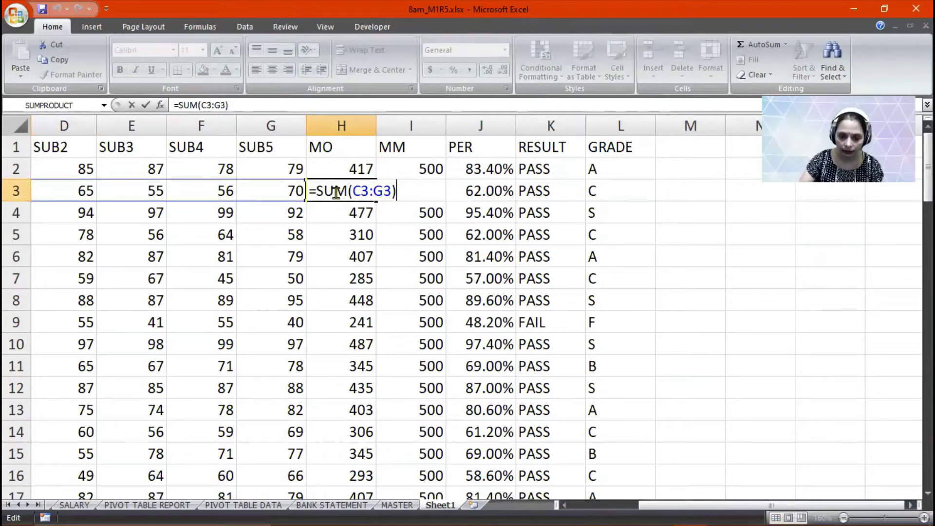
key(Return)
Compare how the SUM range shifts row by row in the MO formulas from H2 down to H5
click(361, 177)
double_click(361, 177)
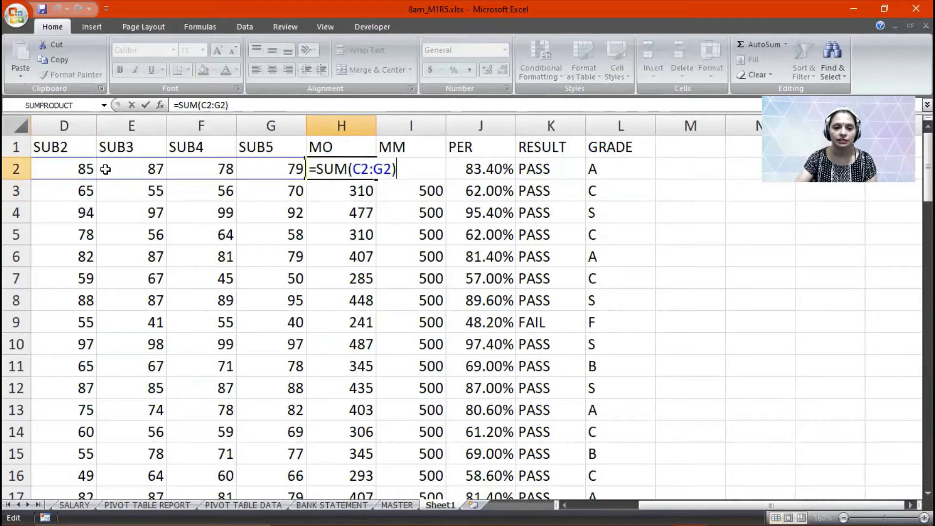
key(Return)
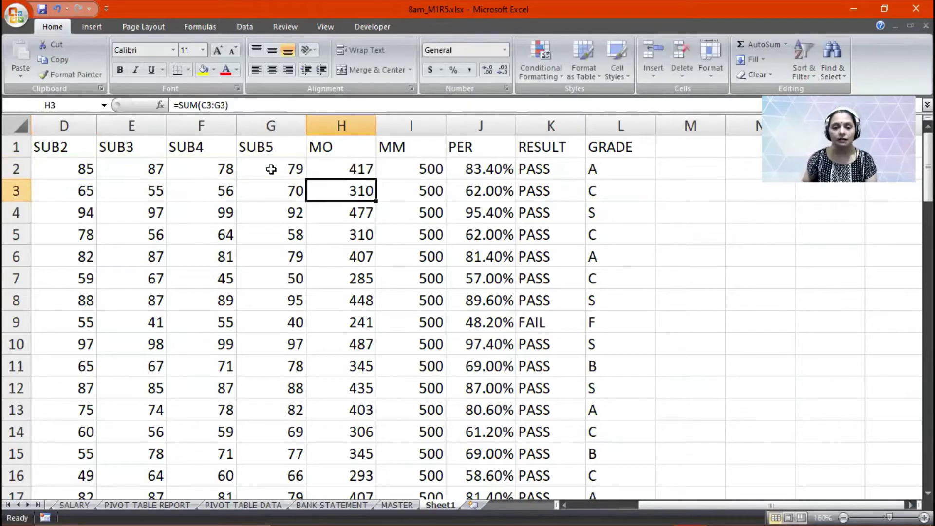
key(F2)
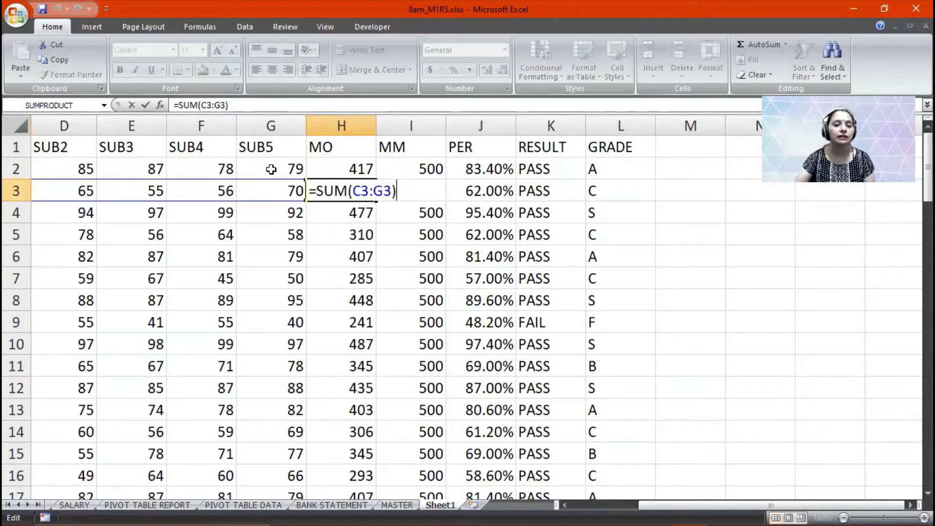
key(Return)
key(F2)
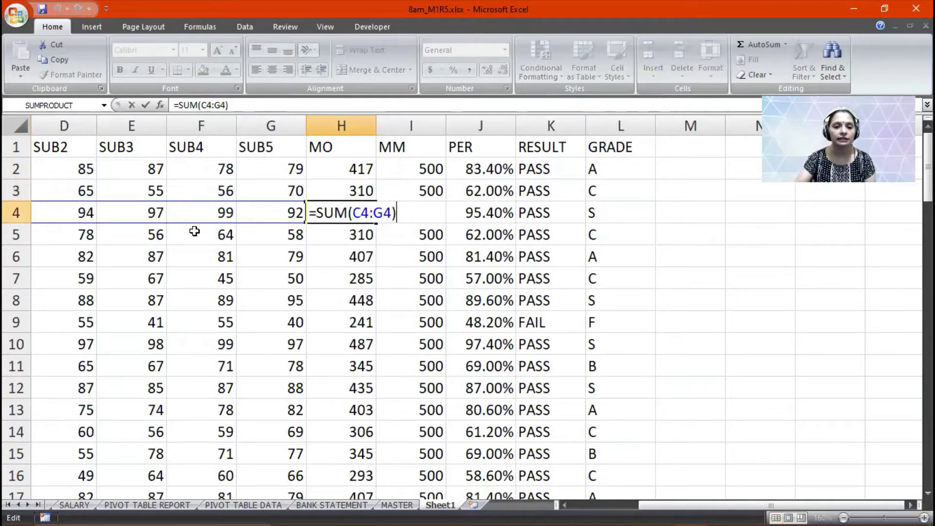
key(Return)
key(F2)
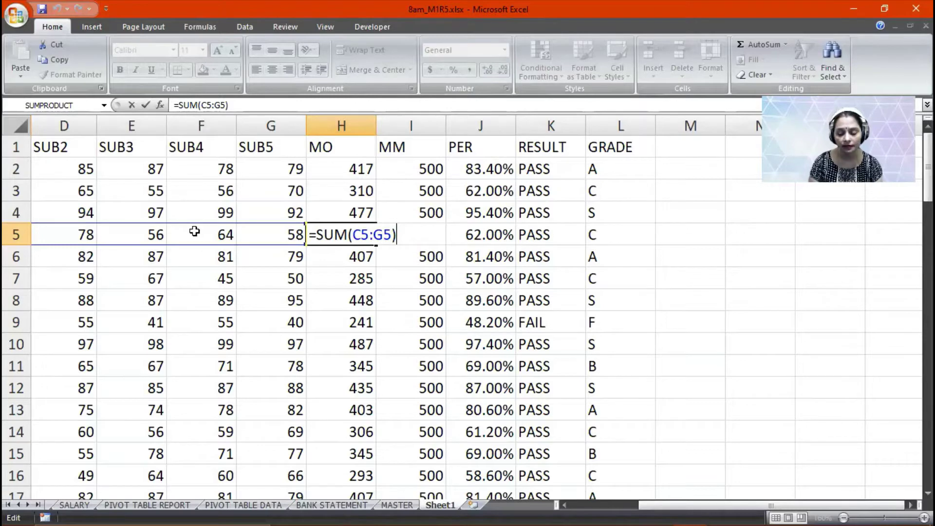
key(Return)
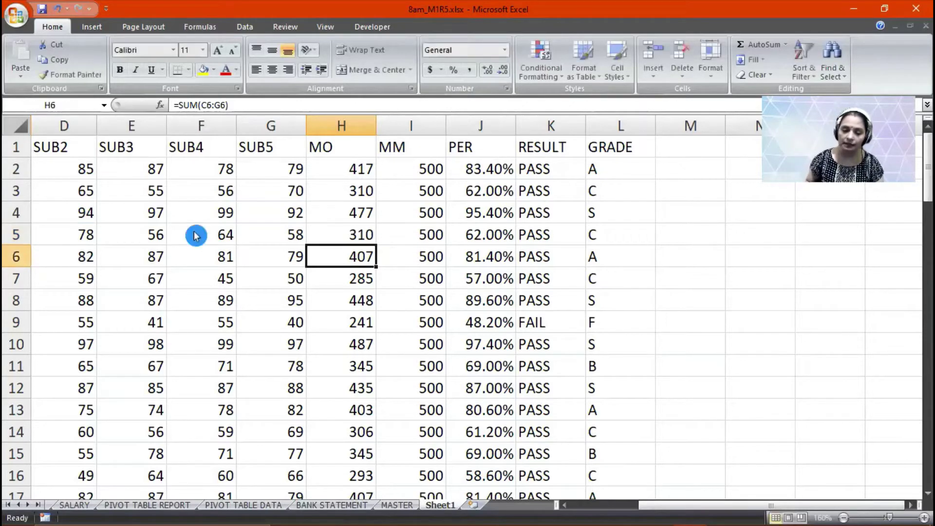
Describe the RELATIVE entry in the REFERENCES list with "CONTINOUSLY UPDATE" in D74
scroll(309, 363, down, 6)
scroll(310, 363, down, 8)
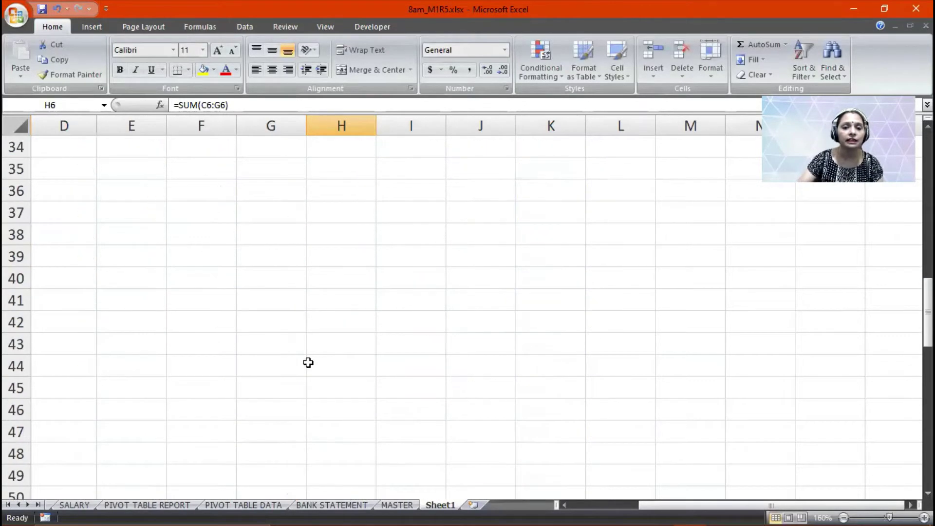
key(Home)
key(Down)
key(Down)
key(Down)
key(Down)
key(Down)
key(Down)
key(Down)
key(Down)
key(Down)
key(Down)
key(Down)
key(Down)
key(Down)
key(Down)
key(Down)
key(Down)
key(Down)
key(Down)
key(Down)
key(Down)
key(Down)
key(Down)
key(Down)
key(Down)
key(Down)
key(Down)
key(Down)
key(Down)
key(Down)
key(Down)
key(Down)
key(Down)
key(Down)
key(Down)
key(Down)
key(Down)
key(Down)
key(Down)
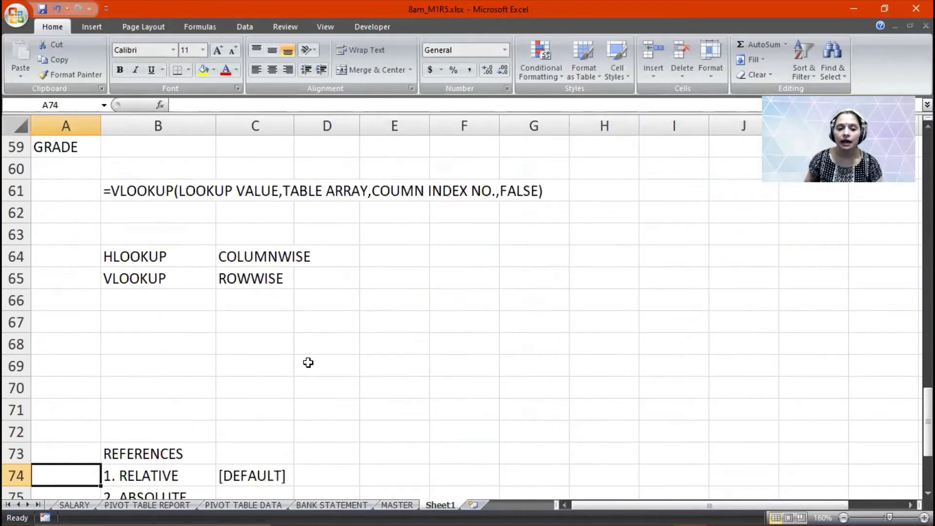
scroll(367, 384, down, 2)
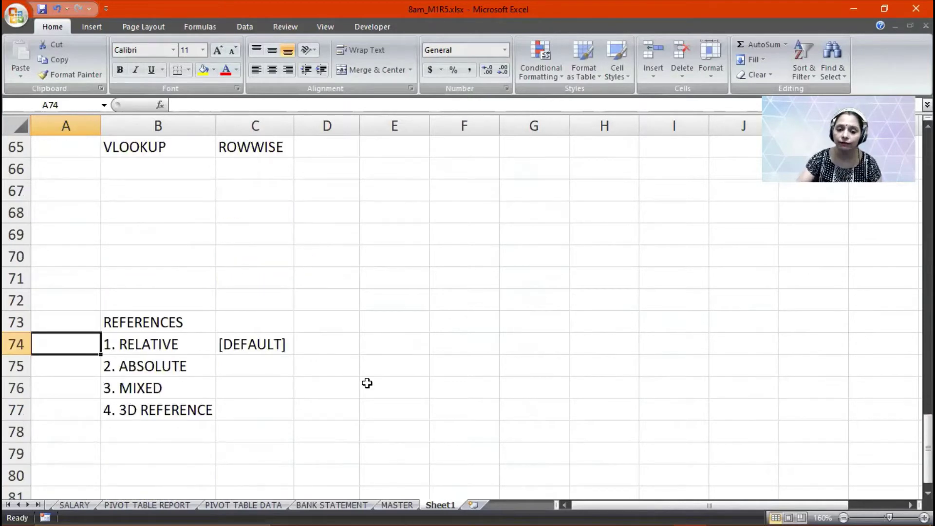
click(342, 341)
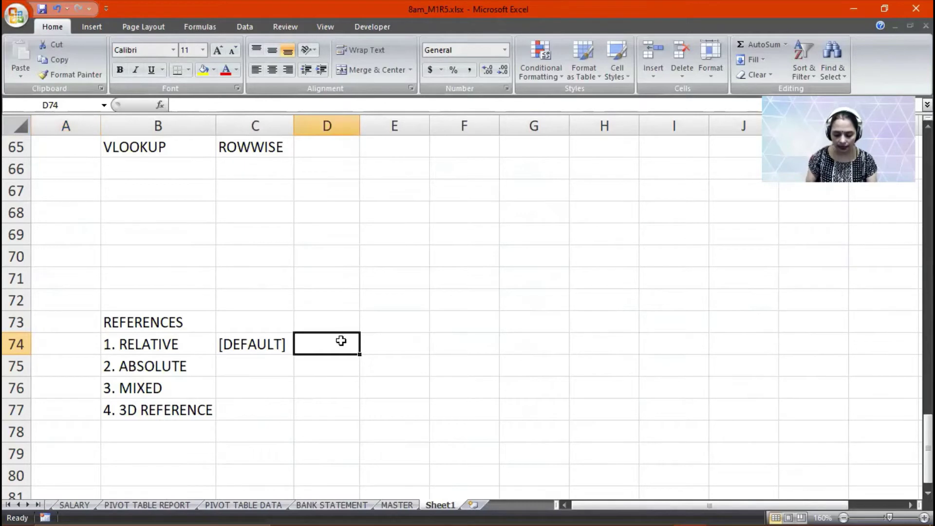
text(CONTINUOS)
text(LY)
key(BackSpace)
key(BackSpace)
key(BackSpace)
key(BackSpace)
key(BackSpace)
key(BackSpace)
text(O)
click(344, 346)
text(USLY UPDATE)
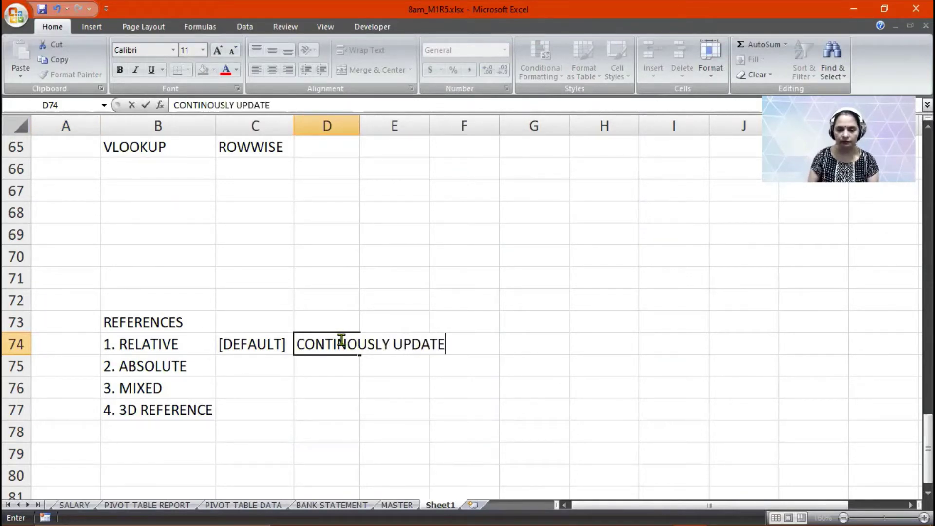
key(Return)
text(FIX)
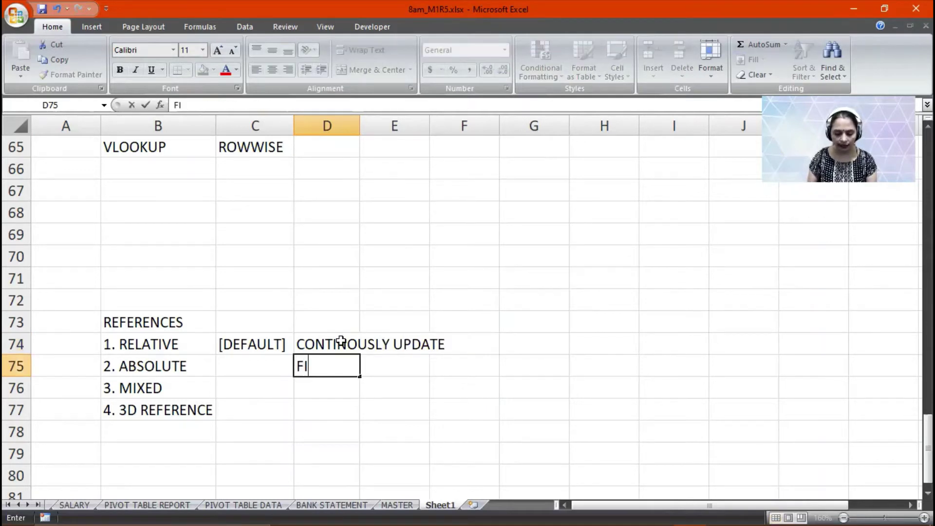
key(Return)
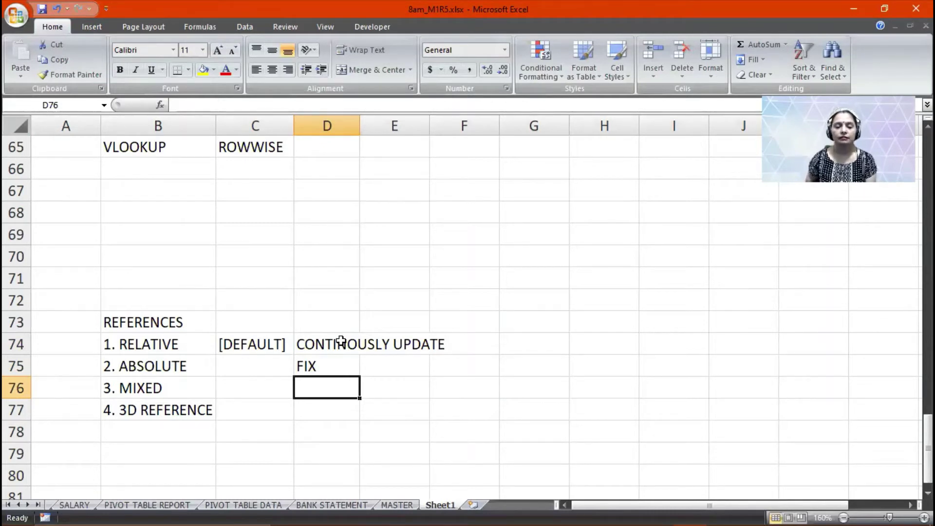
key(Up)
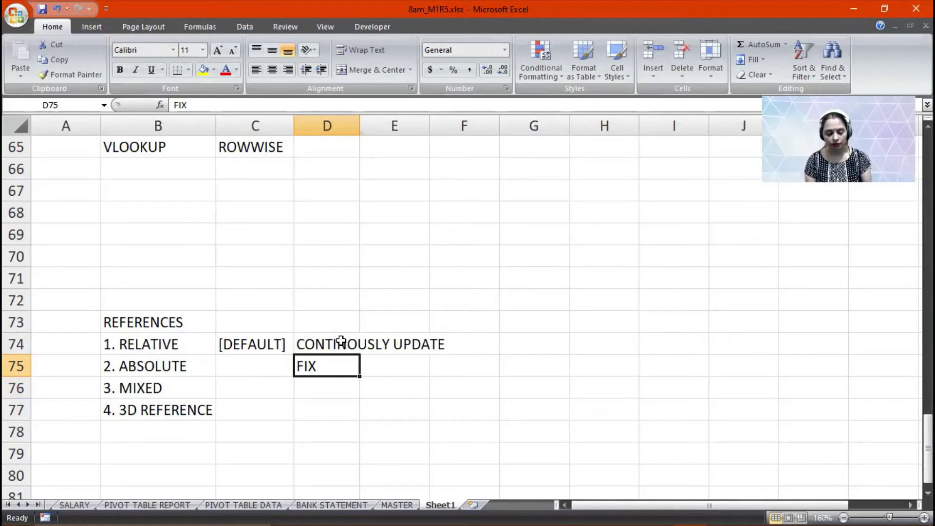
key(F2)
text([)
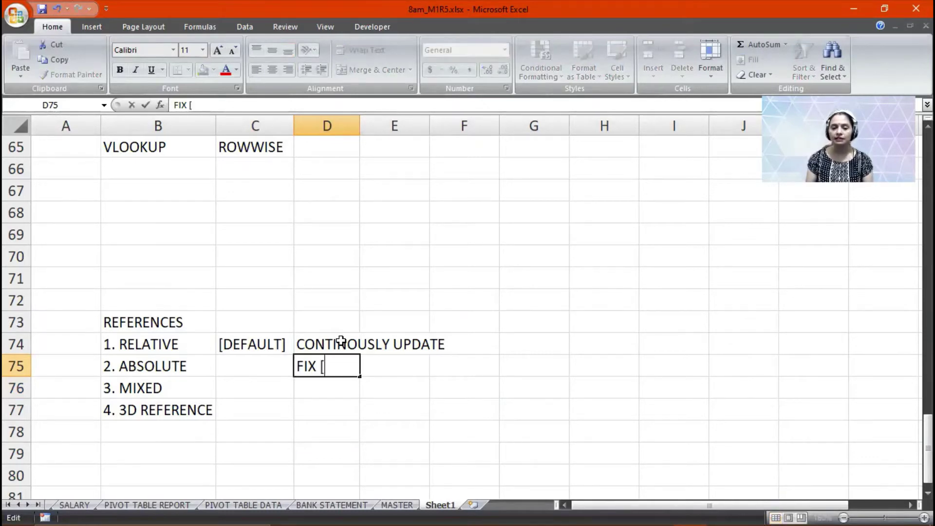
key(BackSpace)
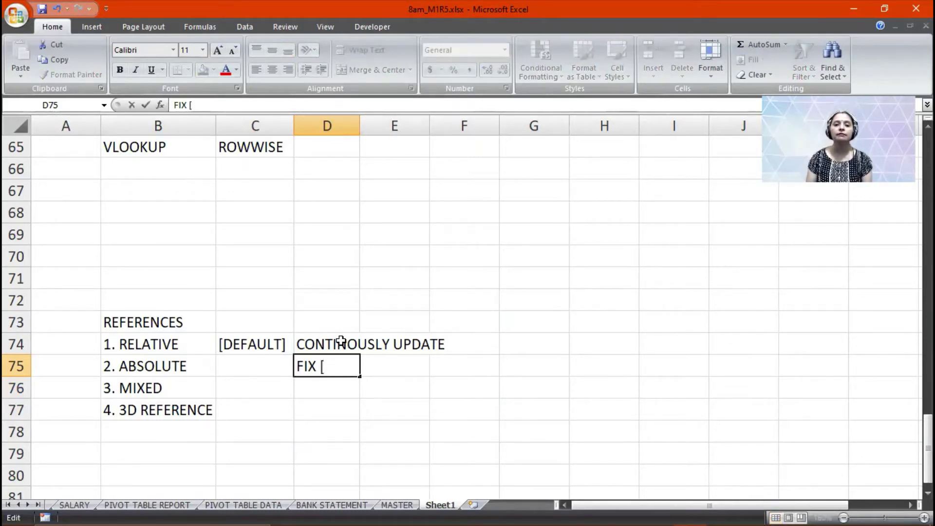
key(BackSpace)
key(BackSpace)
key(BackSpace)
key(BackSpace)
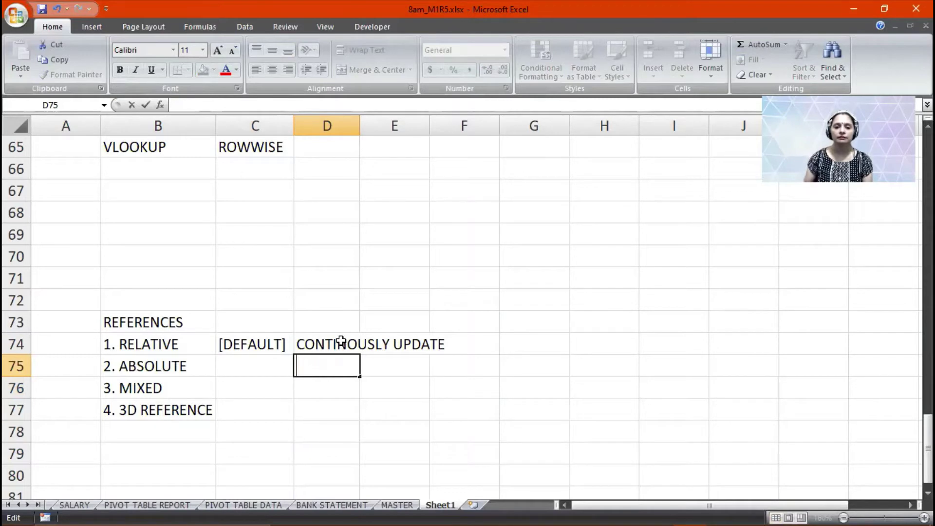
key(Escape)
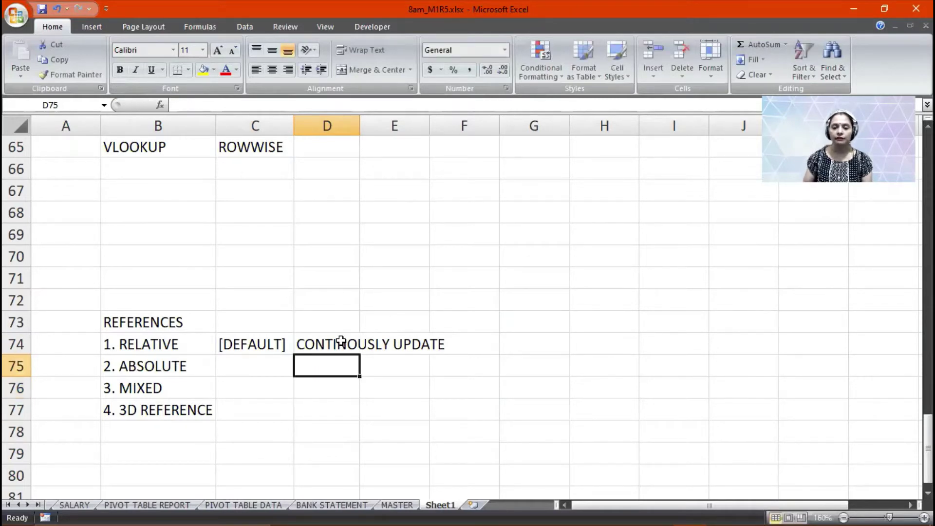
Describe the ABSOLUTE entry with "FIX" in C75 and "$" in D75, and widen column D to fit its notes
key(Left)
text(FIX)
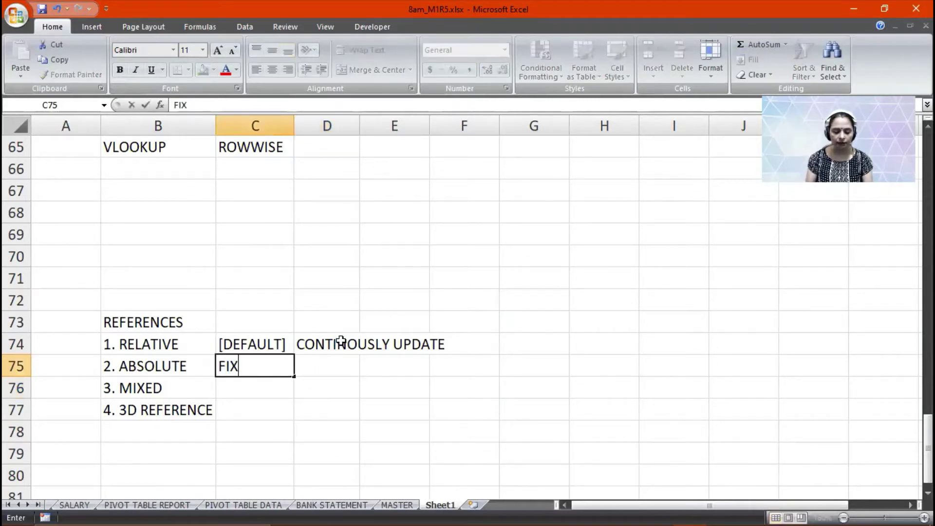
key(Tab)
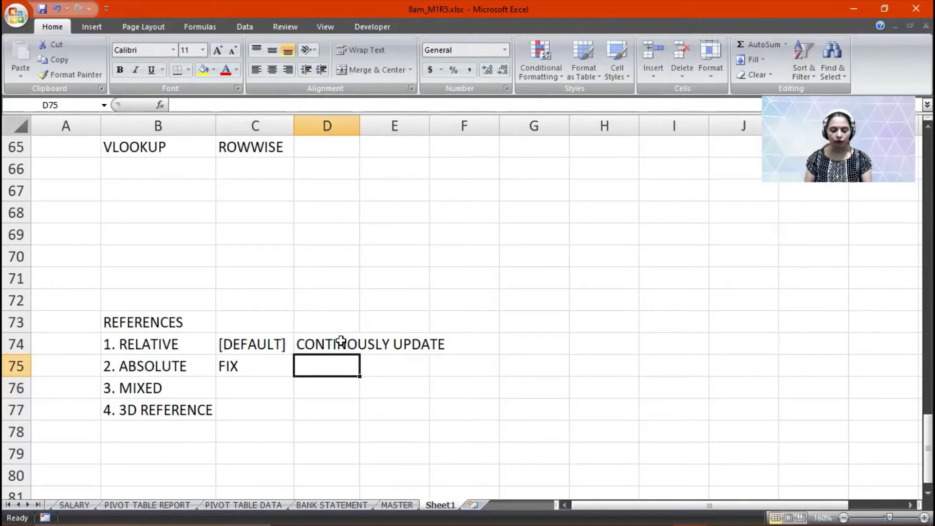
text($)
key(Return)
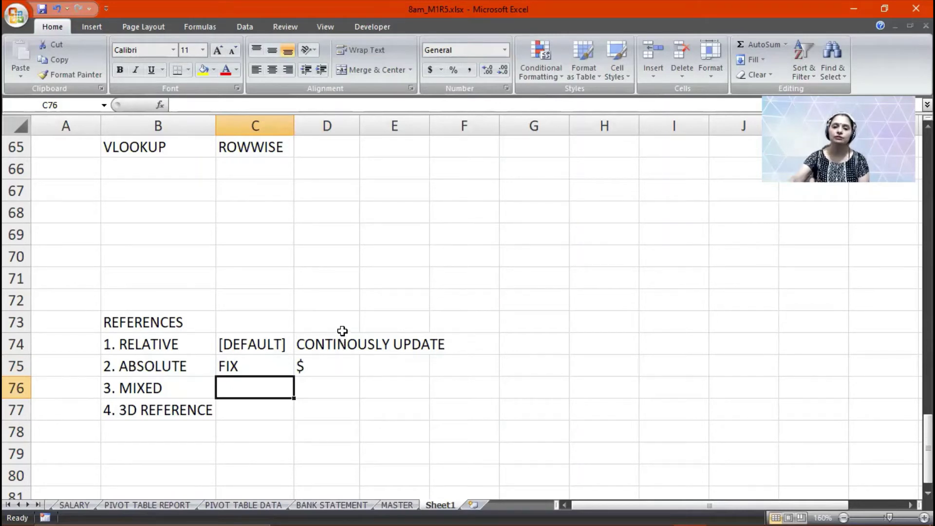
drag(362, 125, 457, 126)
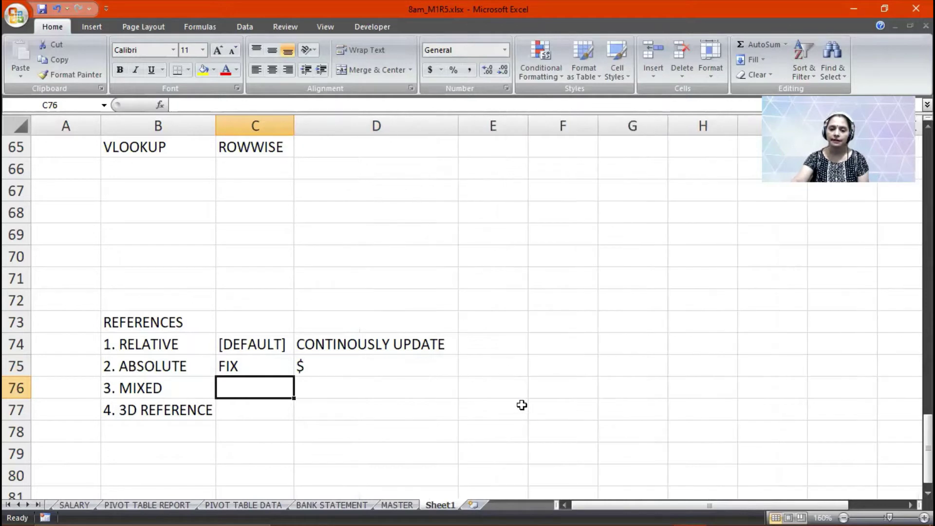
Add the example range "A2:F2" for the RELATIVE entry in E74
click(498, 340)
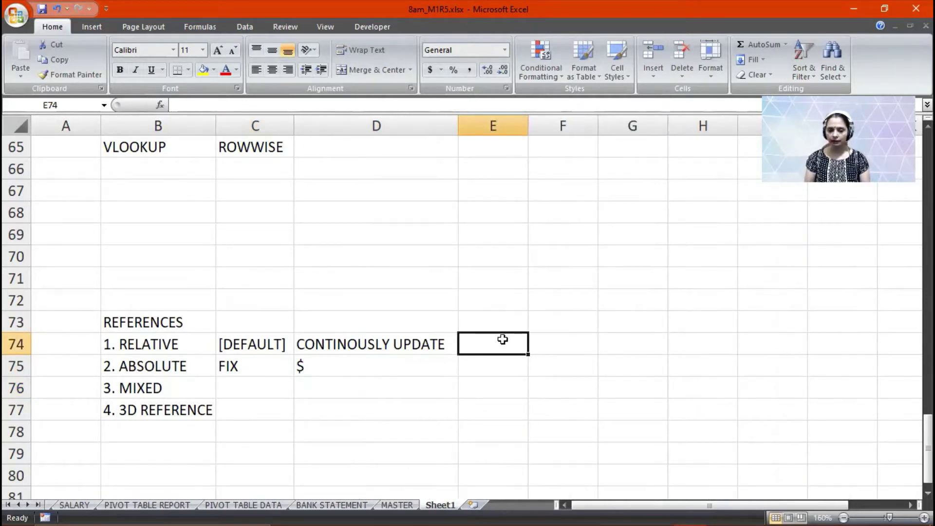
text(E2)
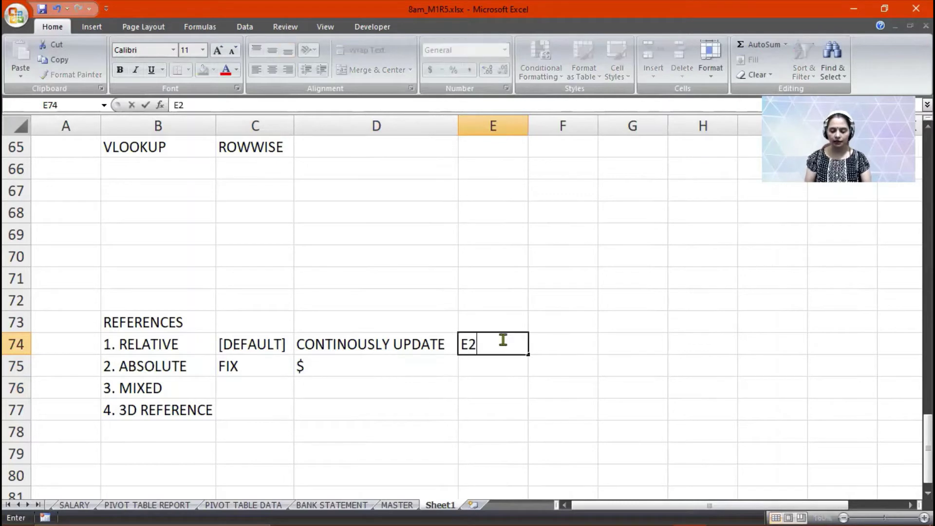
text(:F)
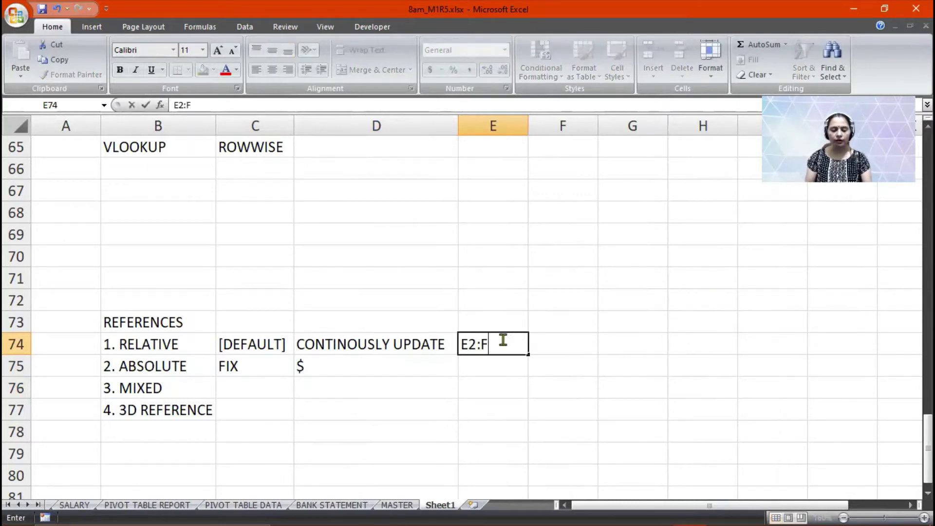
key(BackSpace)
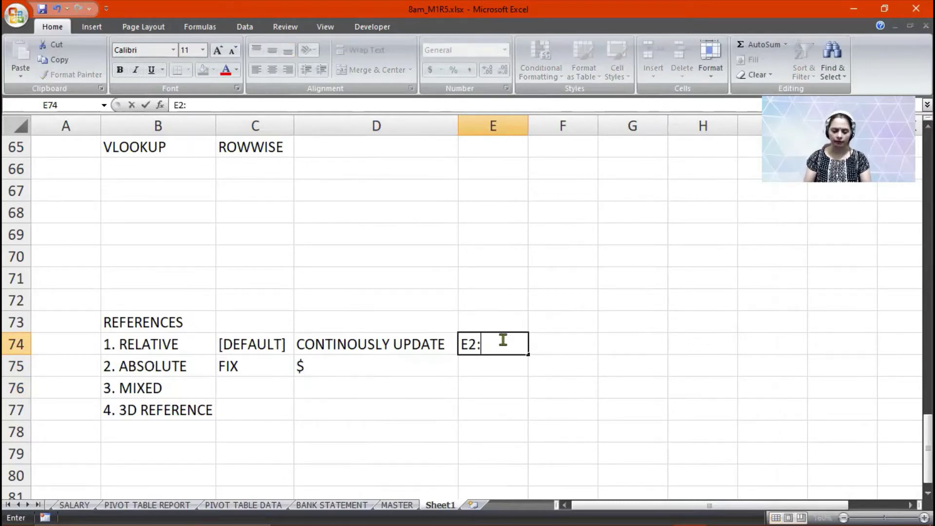
key(BackSpace)
key(BackSpace)
key(BackSpace)
text(A)
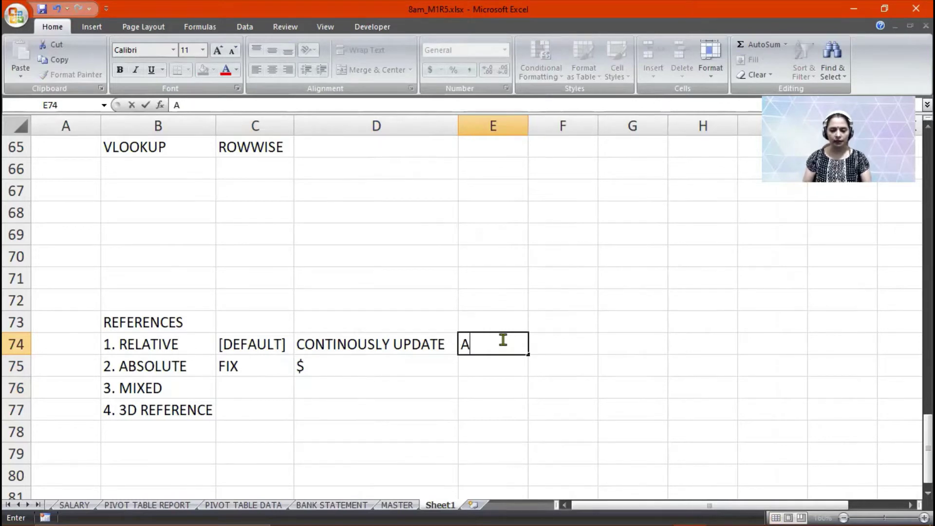
text(2:F2)
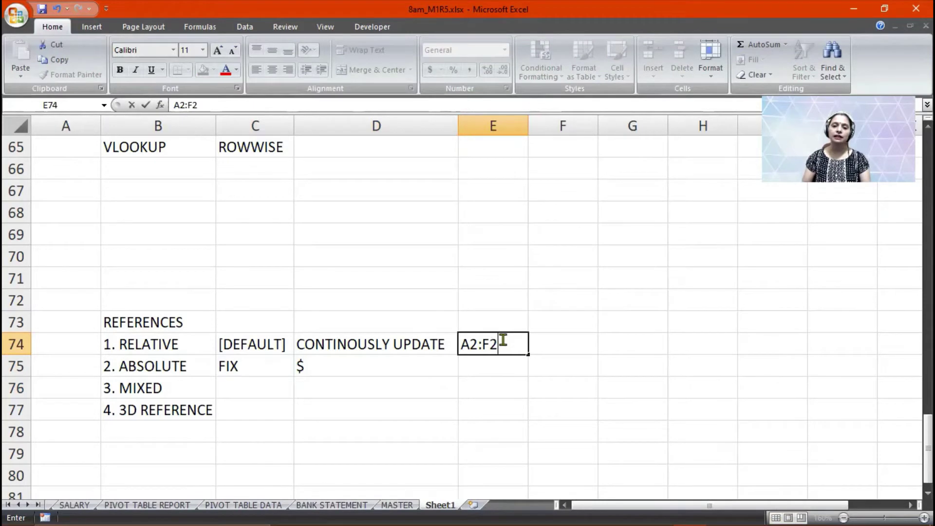
key(Return)
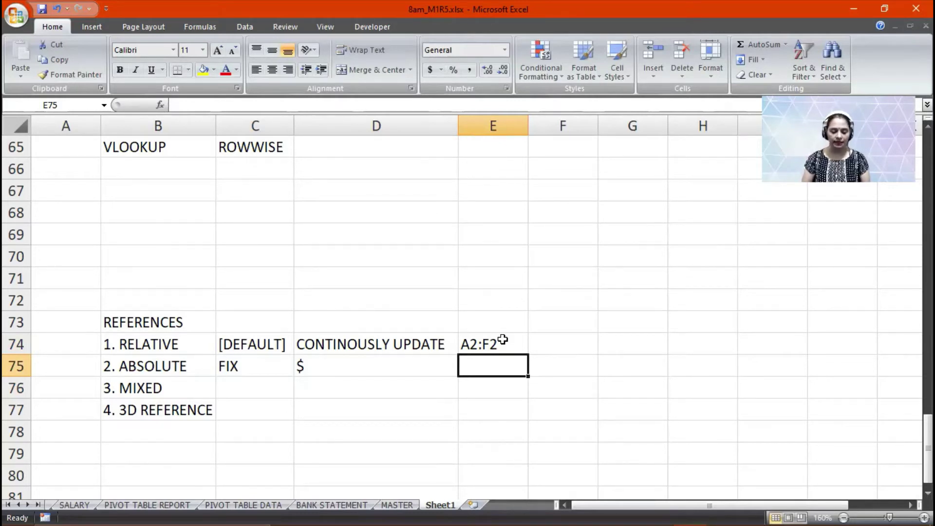
Add the example range "$A$2:$F$2" for the ABSOLUTE entry in E75
text($A2)
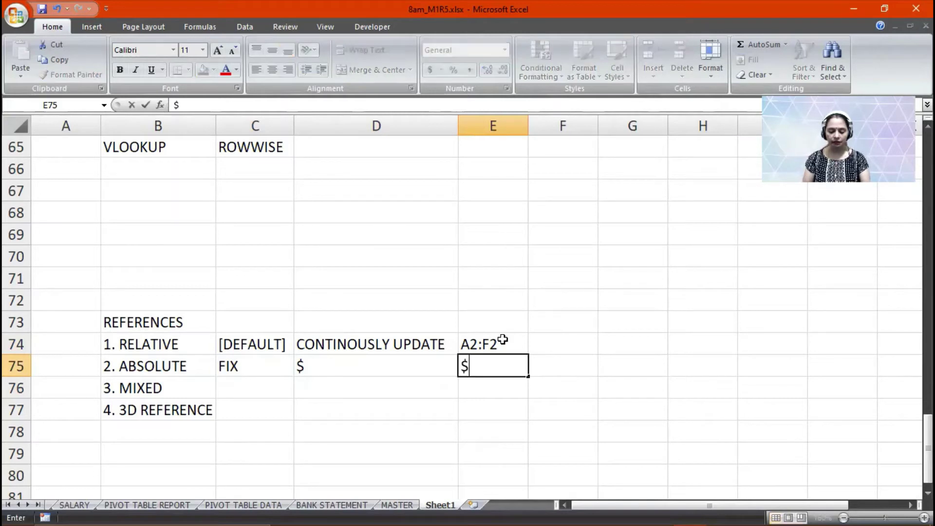
key(BackSpace)
text($2:@F@)
key(BackSpace)
key(BackSpace)
key(BackSpace)
key(BackSpace)
text(:)
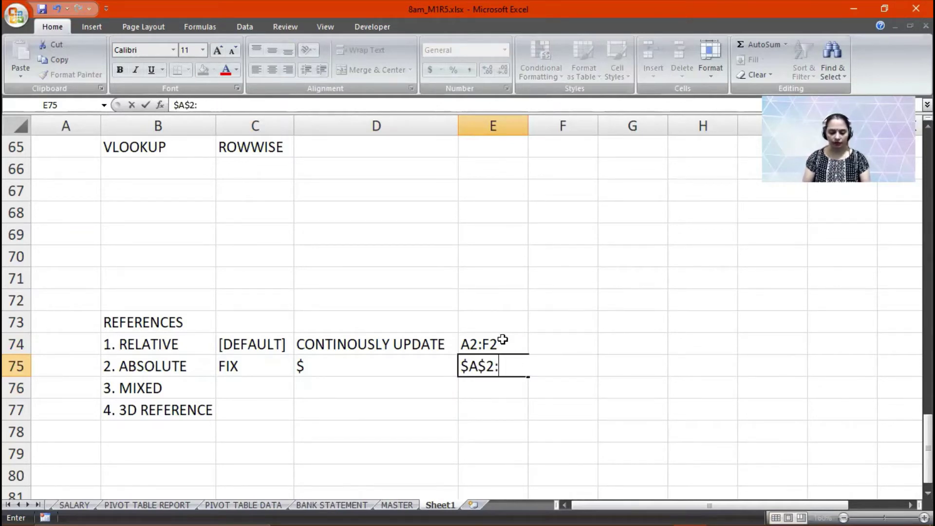
text($F$2)
key(Return)
Compare the relative example in E74 with the absolute example in E75
drag(503, 339, 502, 362)
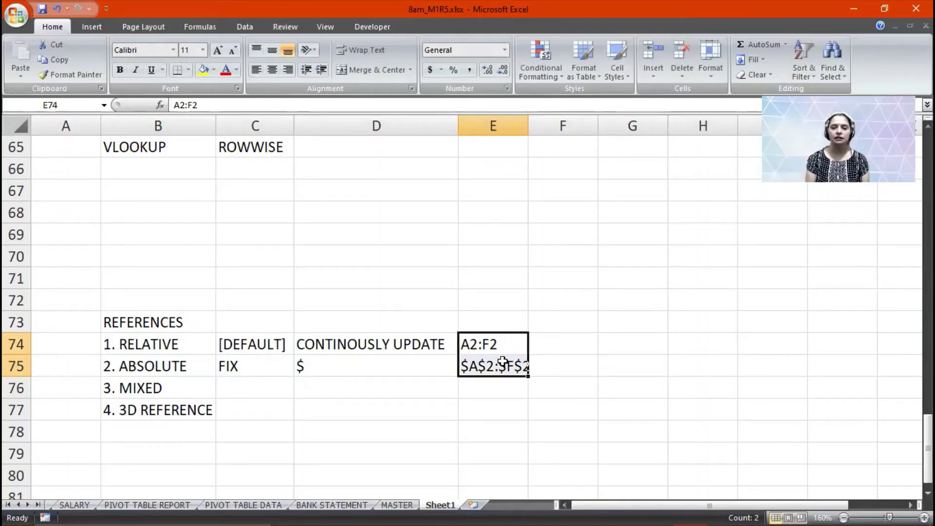
click(502, 362)
click(502, 362)
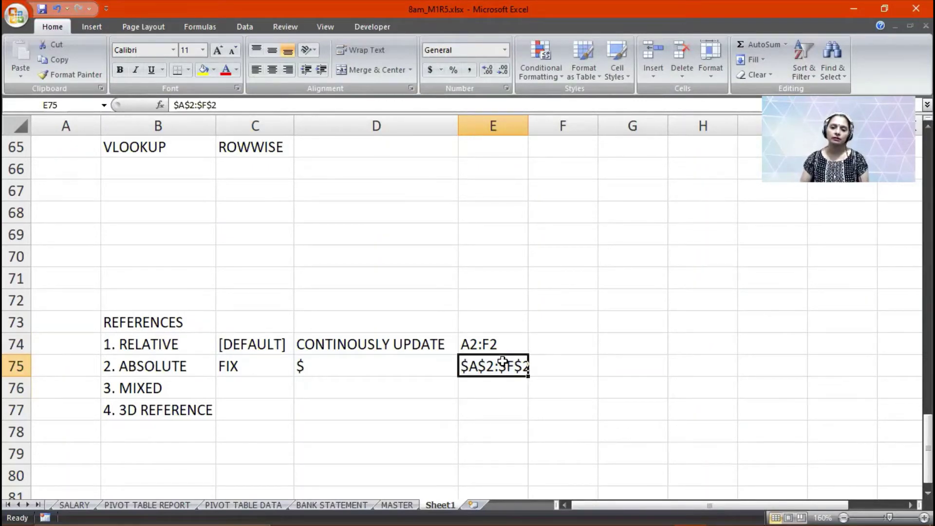
key(Up)
key(Down)
key(Up)
key(Down)
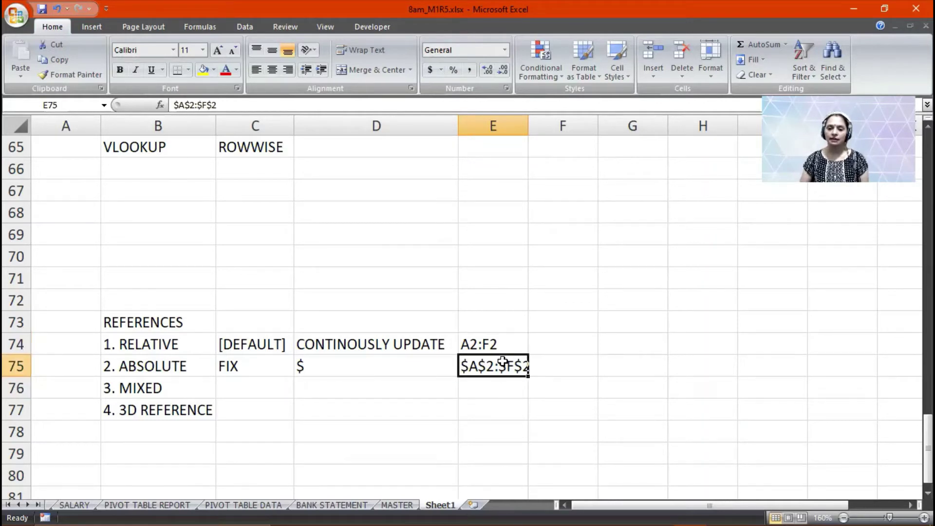
key(Up)
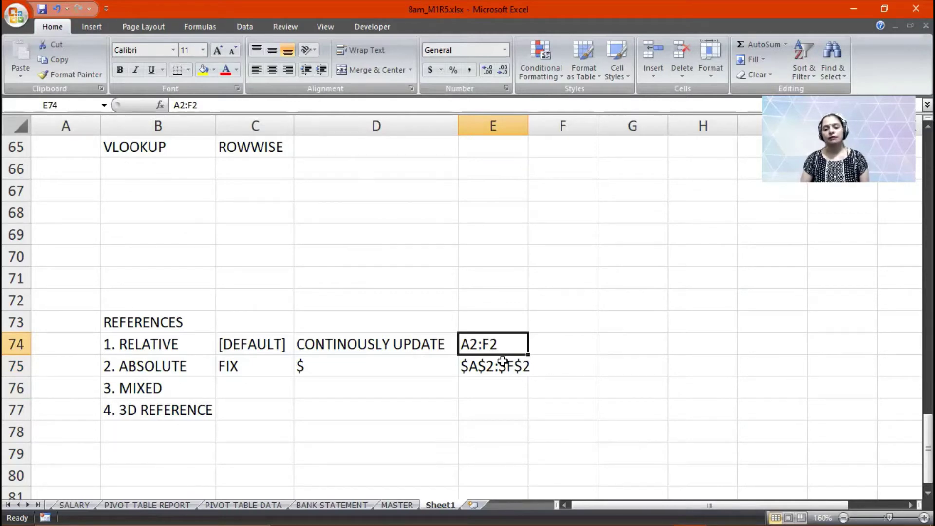
click(503, 361)
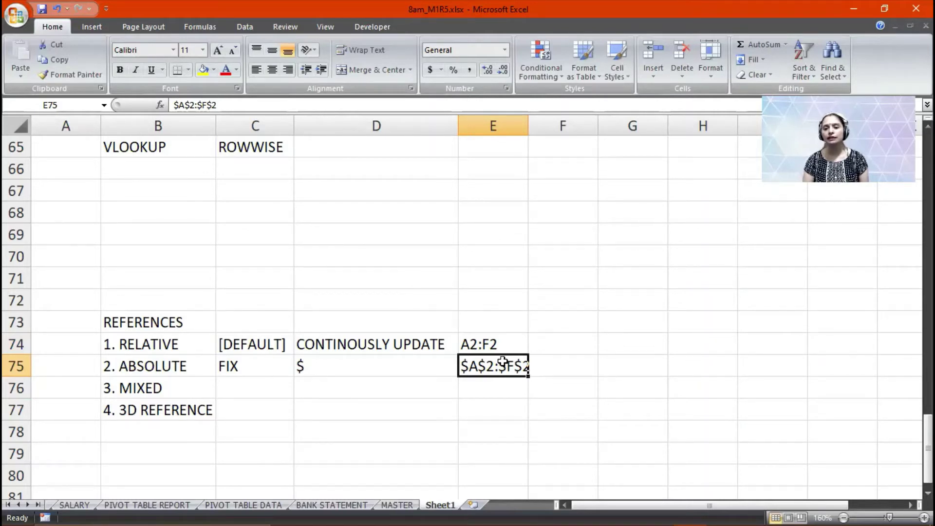
Note "F4" in F75 beside the absolute example and fit column E to its contents
key(Right)
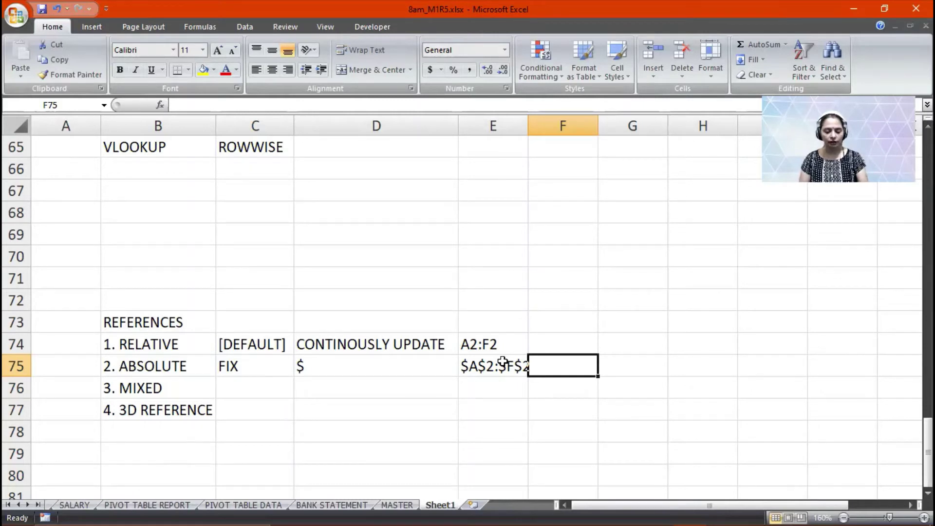
text(F4)
key(Return)
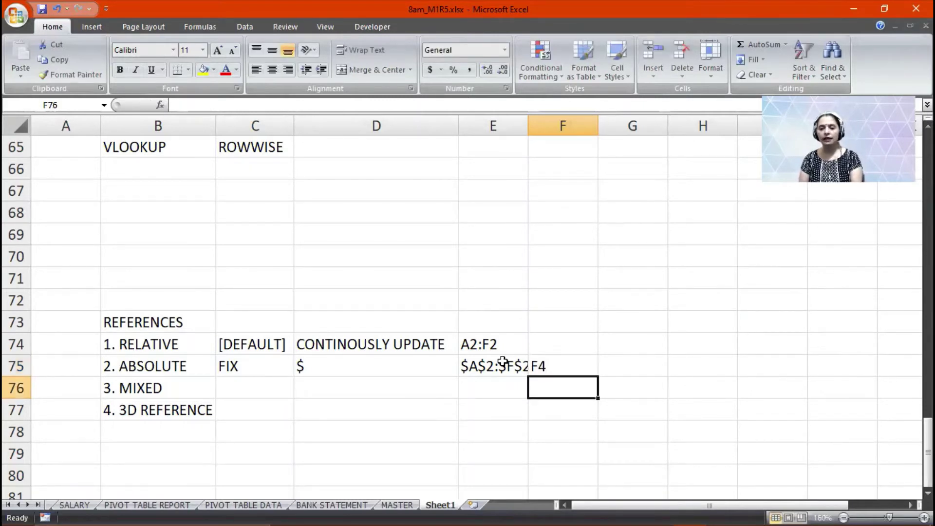
double_click(524, 126)
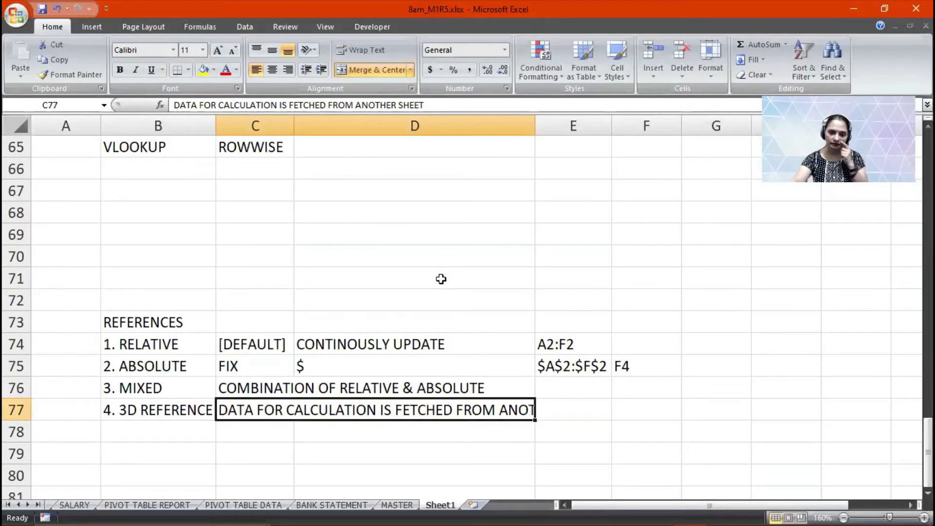
Apply all borders to the REFERENCES table in B73:E77 and widen columns D and E
drag(205, 323, 547, 415)
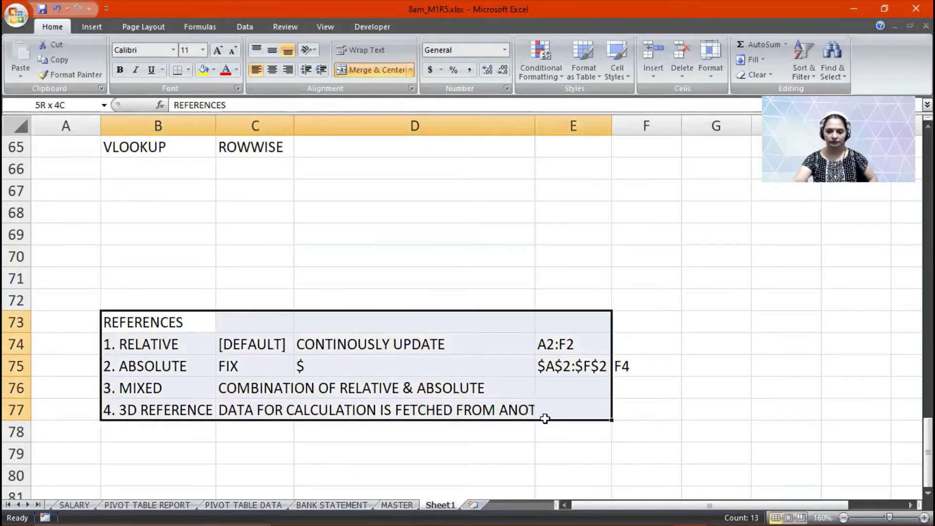
click(189, 71)
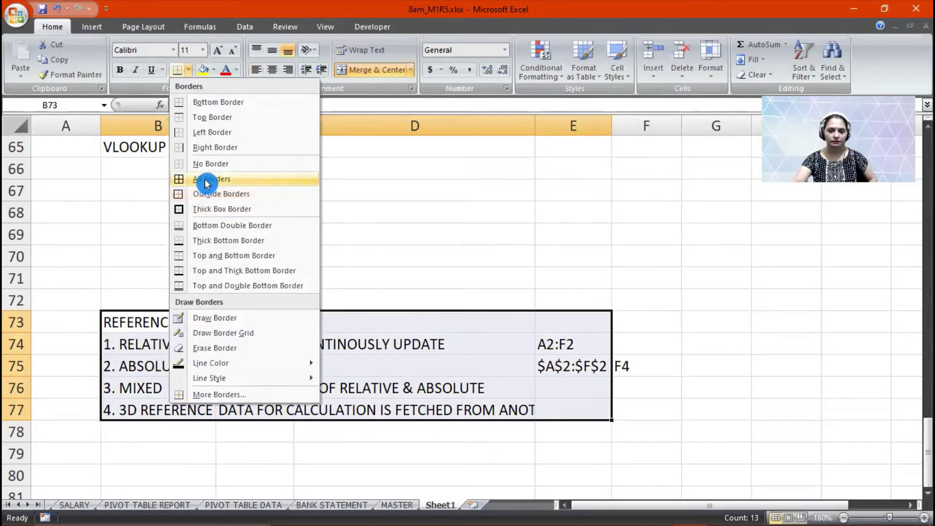
click(207, 183)
drag(536, 126, 562, 125)
drag(640, 121, 643, 122)
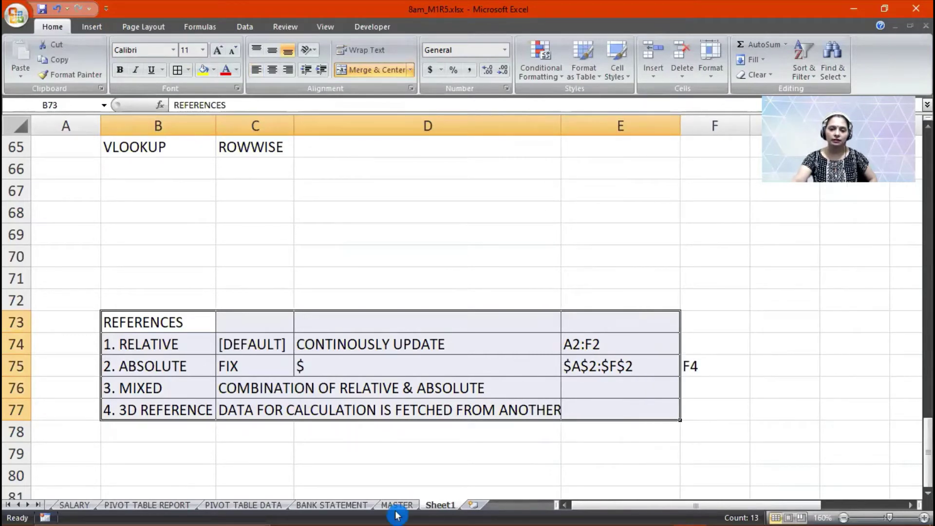
Set the font size of the 3D REFERENCE description in C77 to 10
click(399, 418)
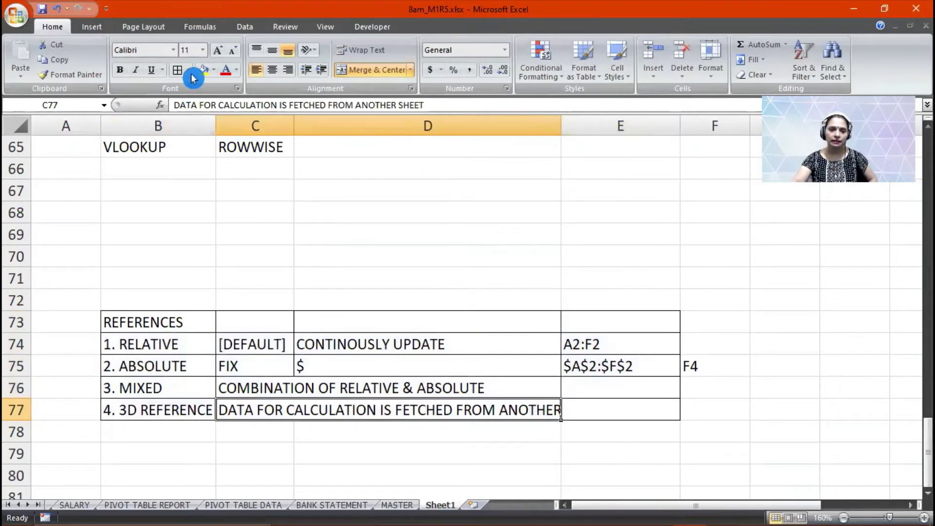
click(203, 50)
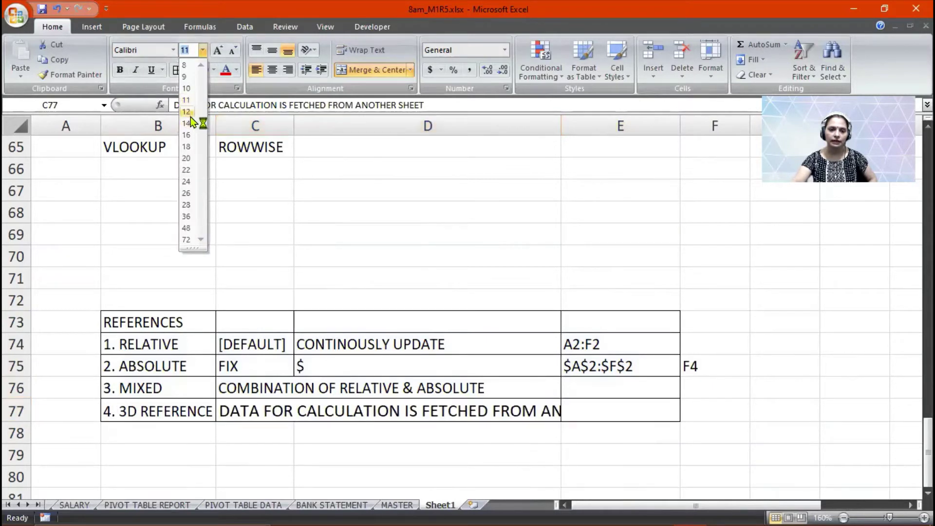
click(186, 89)
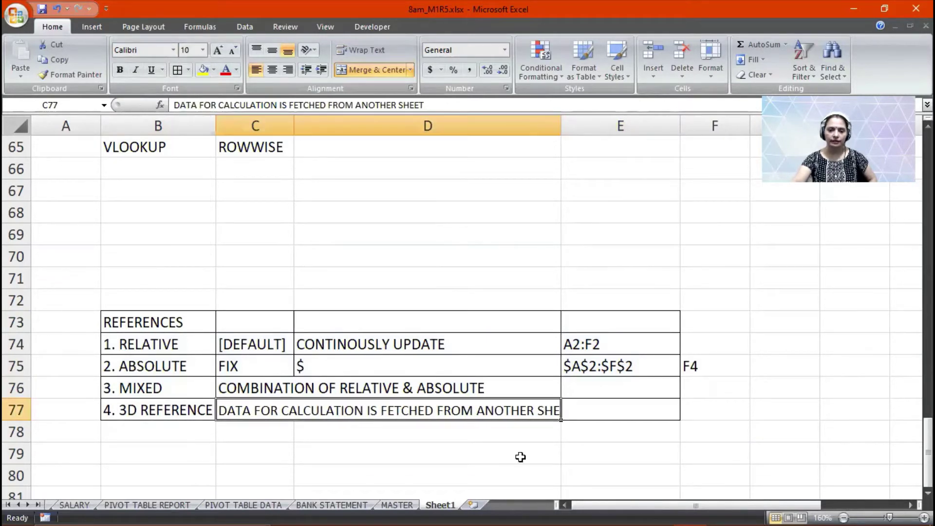
Enter "!" in E77 as the 3D REFERENCE symbol and move the examples in E74:F75 to F74:G75
click(594, 419)
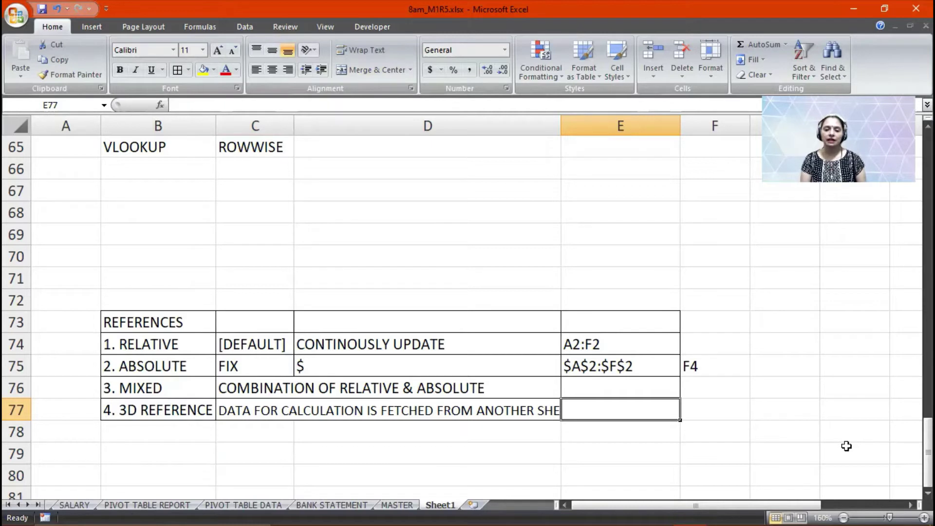
text(!)
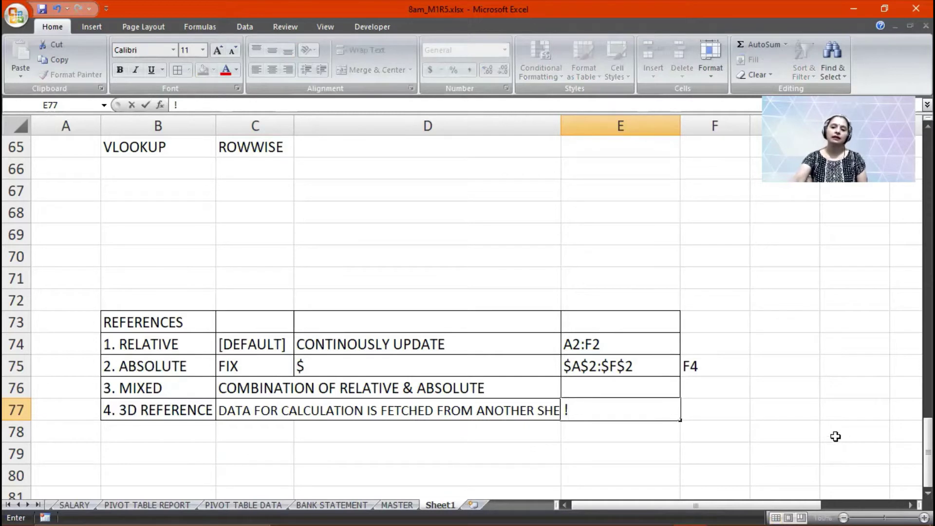
drag(656, 343, 753, 376)
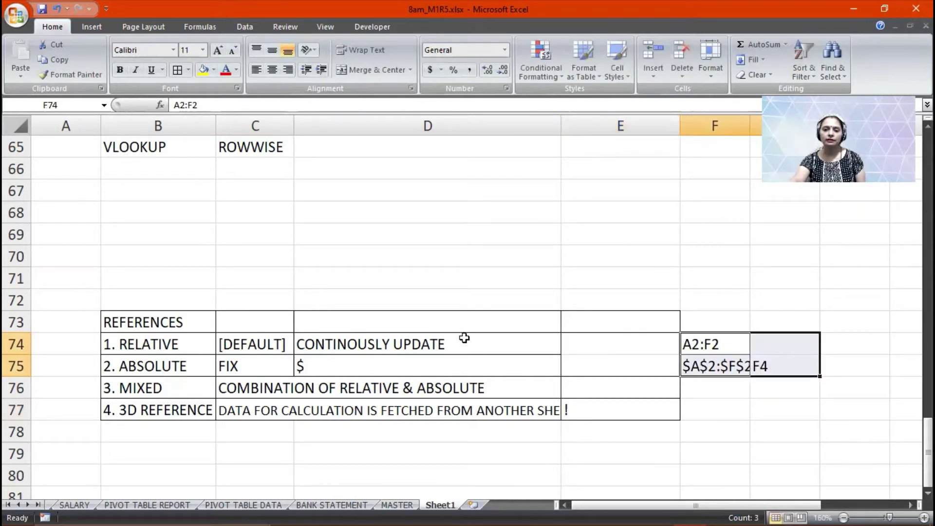
Merge D74:E74 for the "CONTINOUSLY UPDATE" note and left-align it along with the "$" cells D75:E75
drag(352, 344, 594, 354)
click(375, 70)
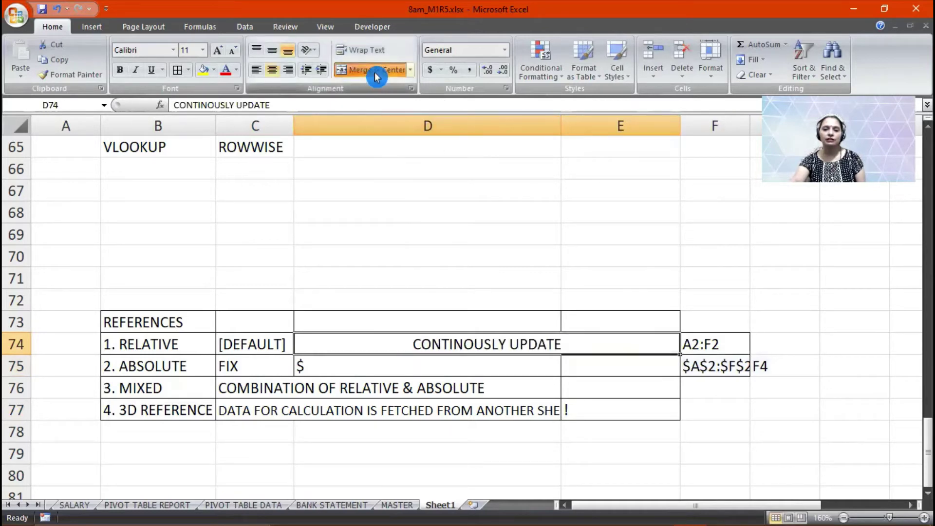
click(257, 72)
drag(334, 365, 570, 366)
click(259, 69)
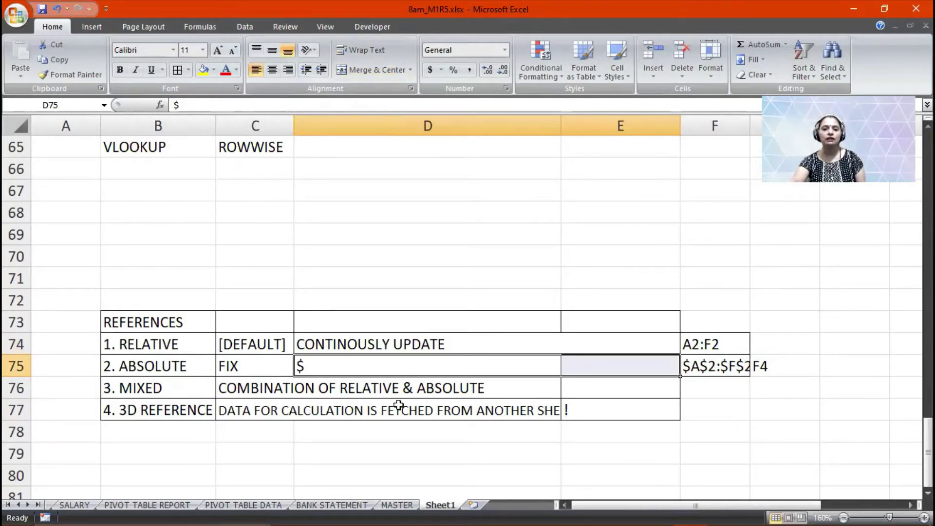
Unmerge the MIXED description in row 76 and left-align C76:E76
click(378, 390)
drag(378, 389, 565, 388)
click(262, 96)
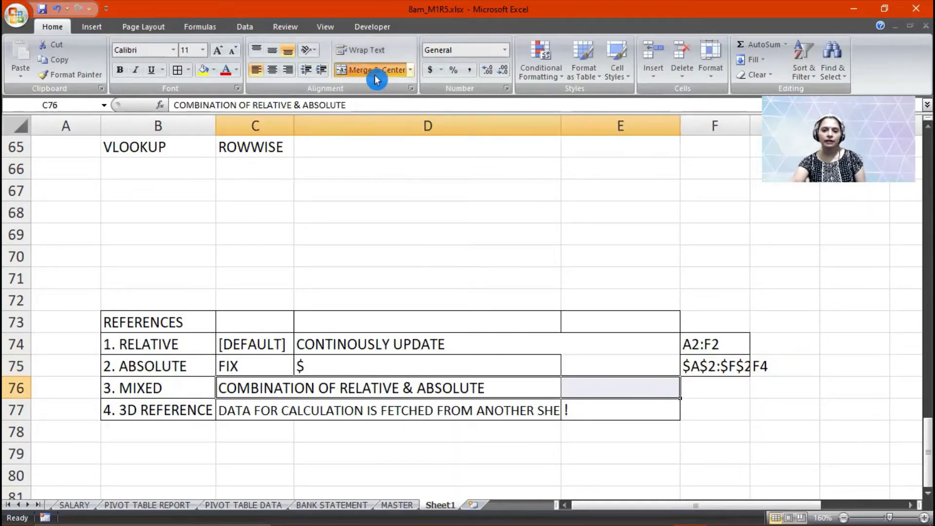
click(375, 69)
click(255, 70)
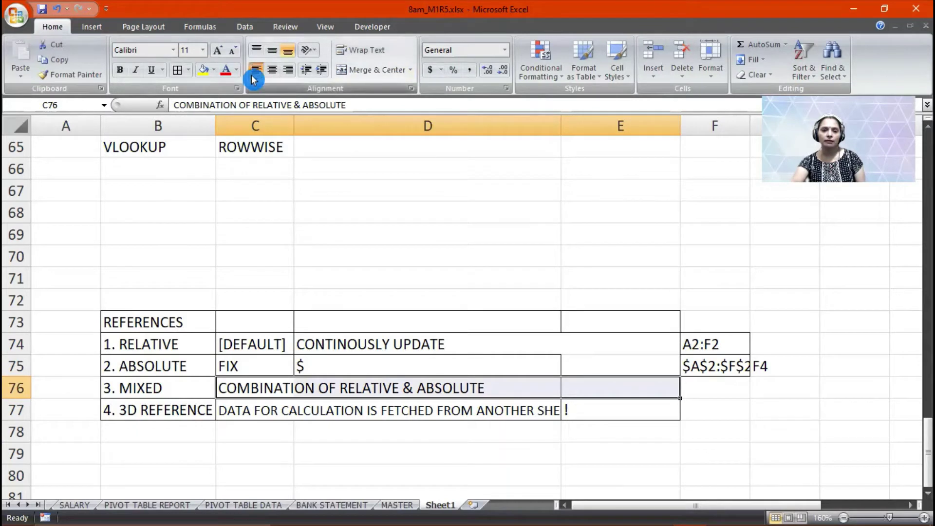
Unmerge the 3D REFERENCE description in row 77 and merge it again across C77:D77 only
drag(476, 412, 569, 410)
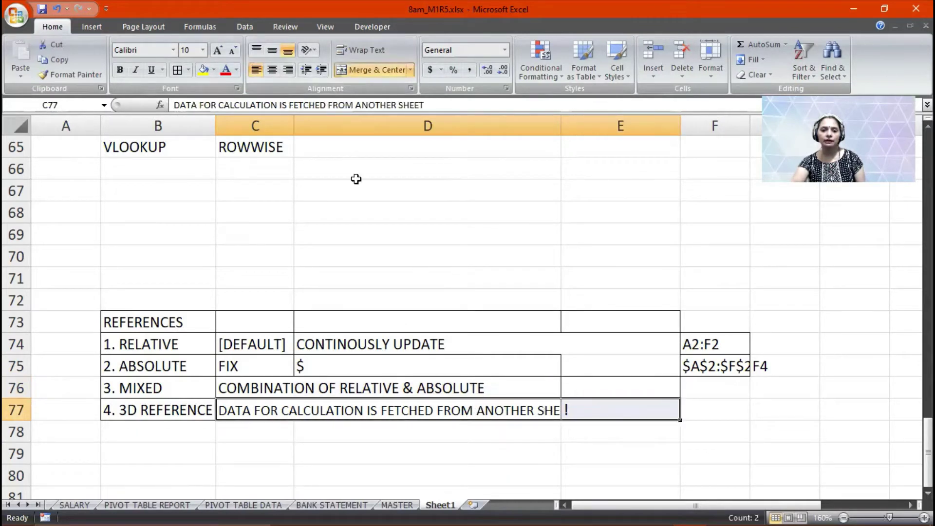
click(349, 73)
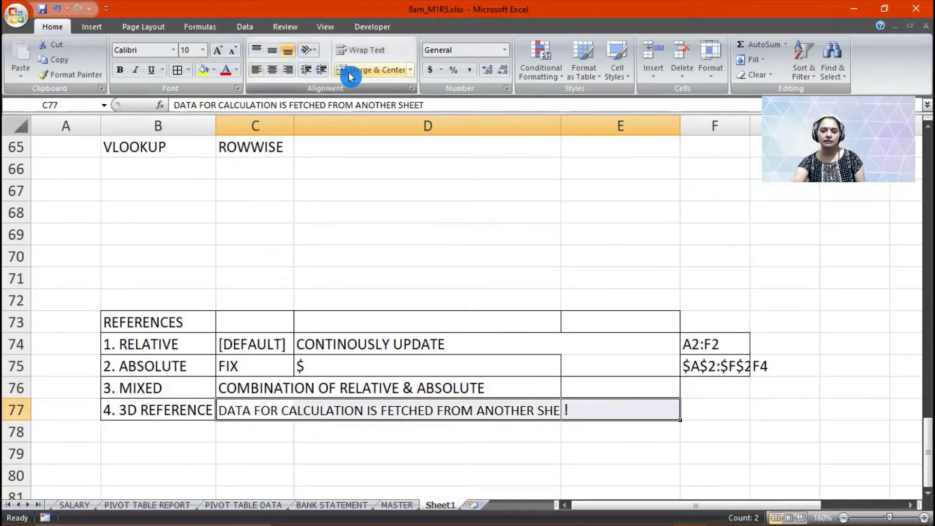
click(388, 454)
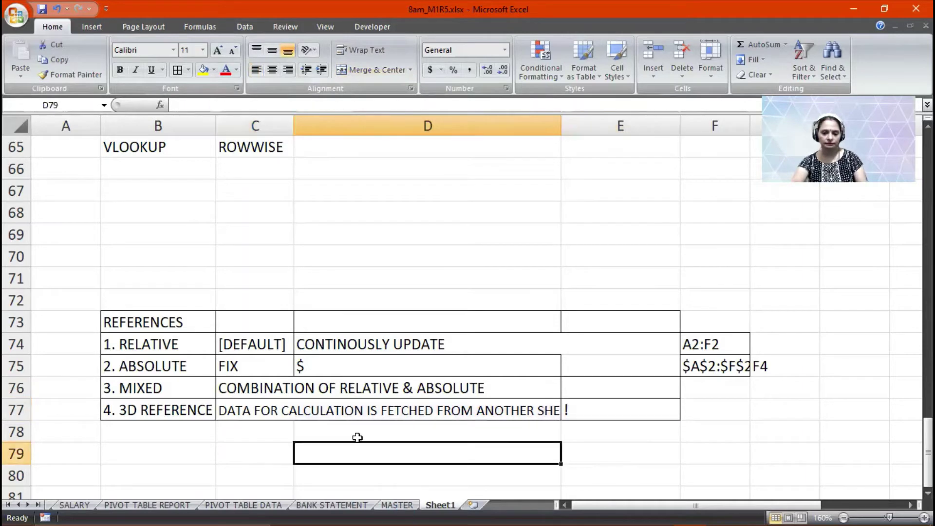
click(287, 412)
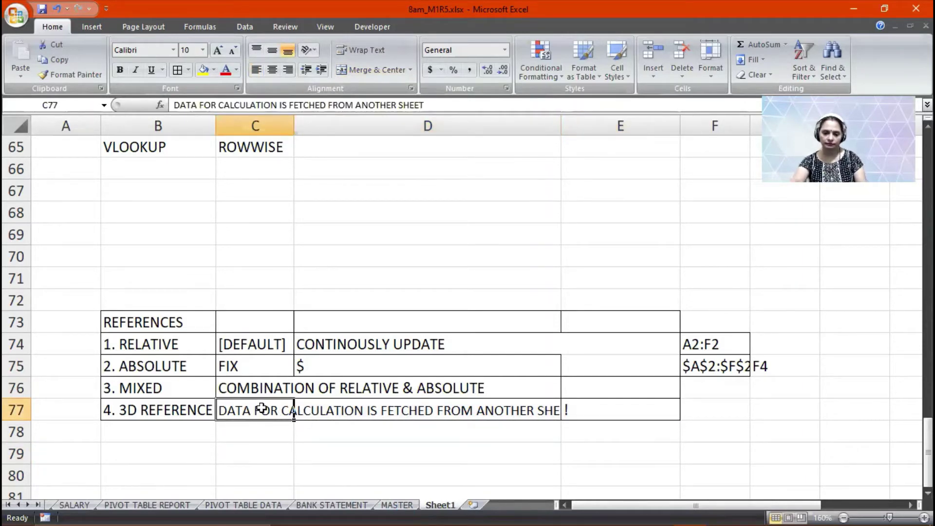
drag(261, 408, 309, 406)
click(365, 73)
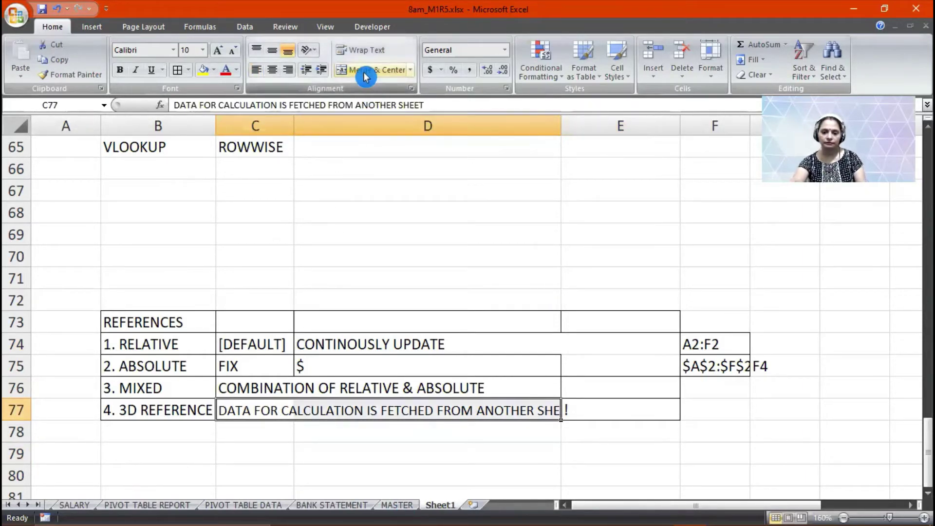
Merge C77:D77, left-align the 3D REFERENCE description, and widen column D to fit its full text
click(365, 75)
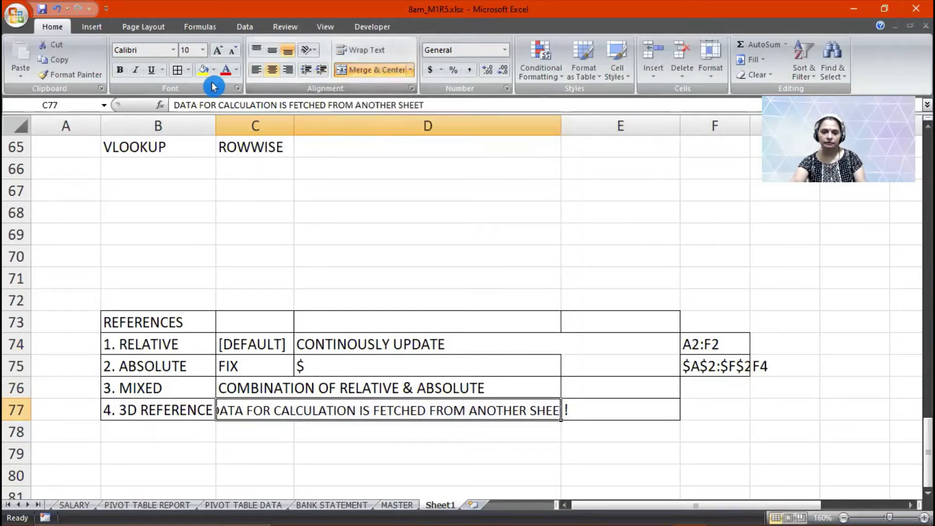
click(254, 72)
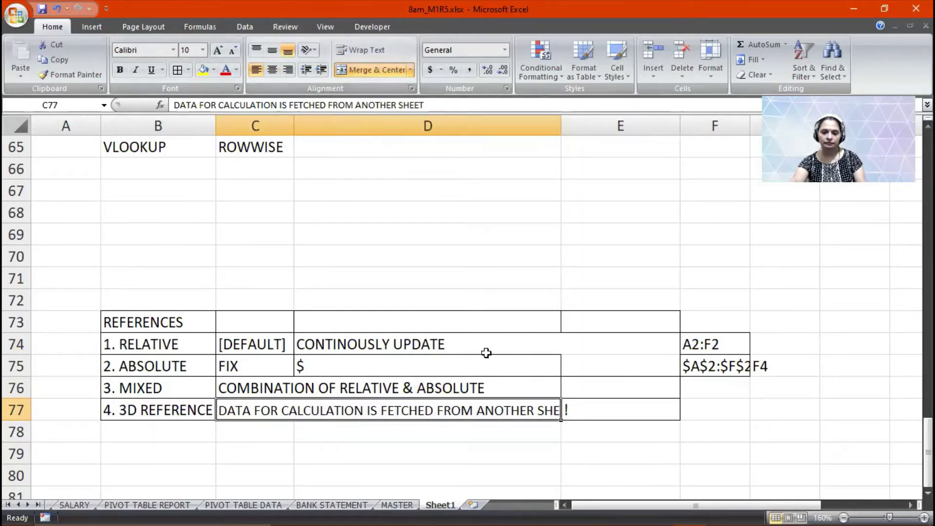
drag(561, 128, 583, 128)
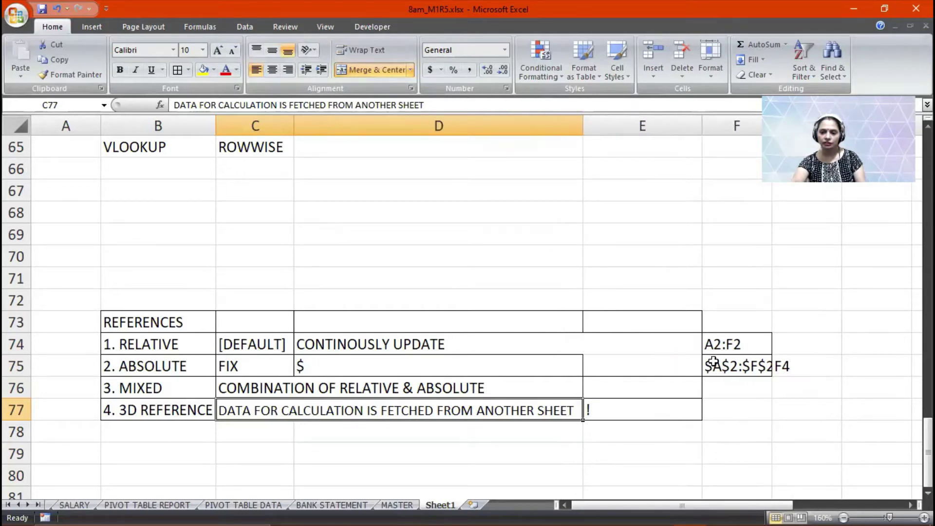
Apply all borders to the references table B73:F77
drag(719, 317, 753, 411)
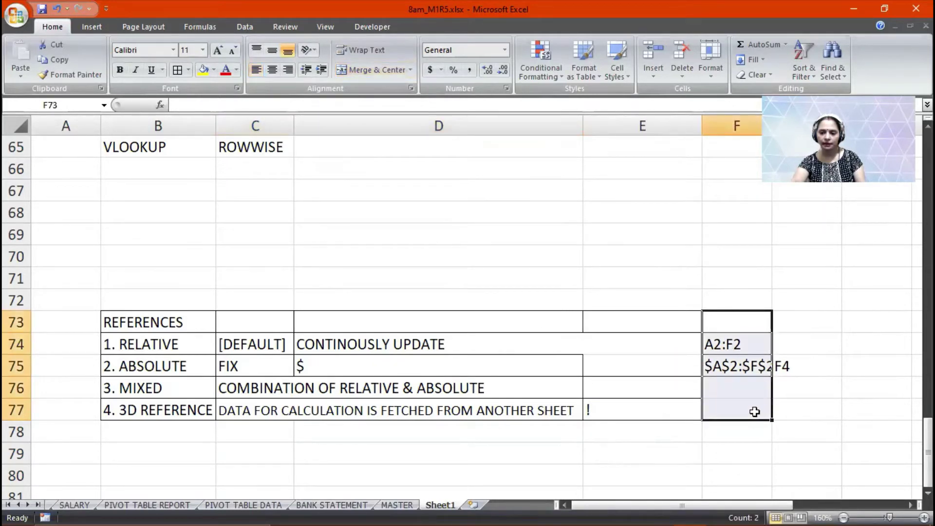
click(624, 414)
drag(170, 323, 712, 410)
click(178, 71)
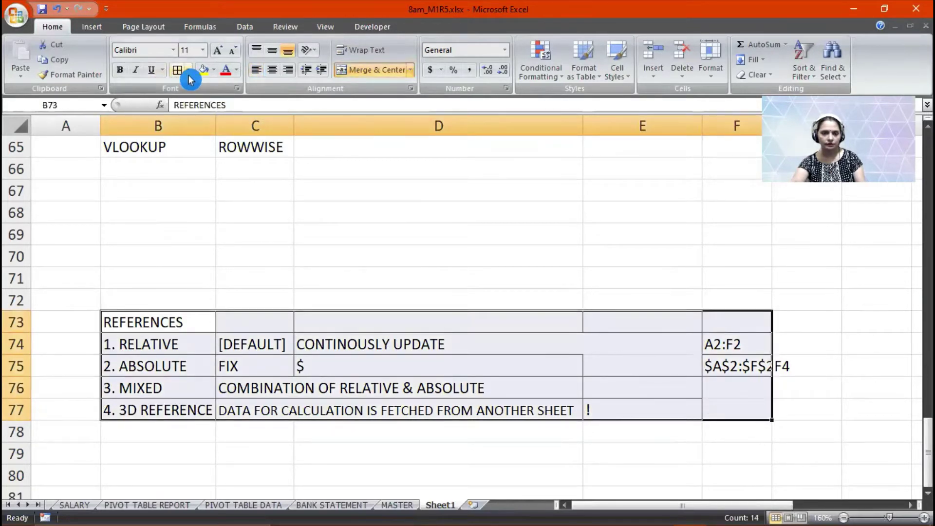
click(613, 366)
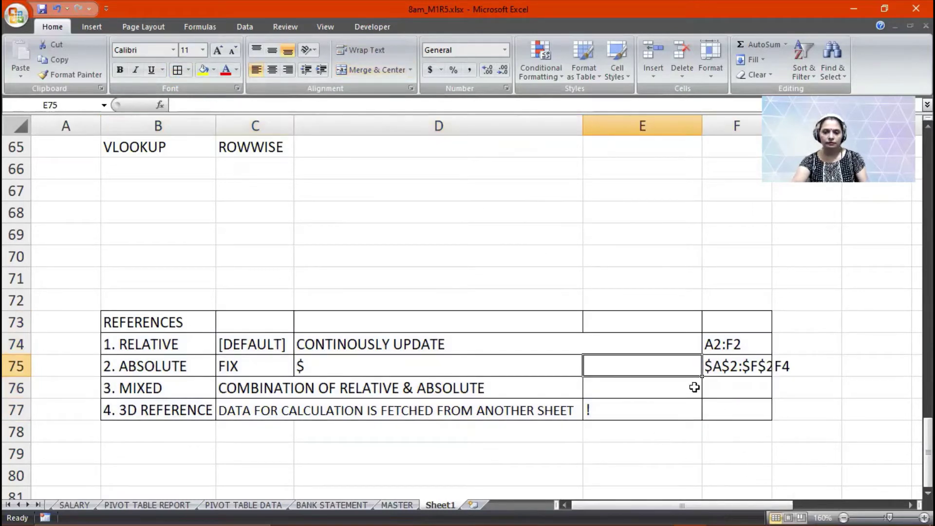
Merge D75:E75 in the ABSOLUTE row and left-align the "$" symbol
drag(403, 365, 660, 371)
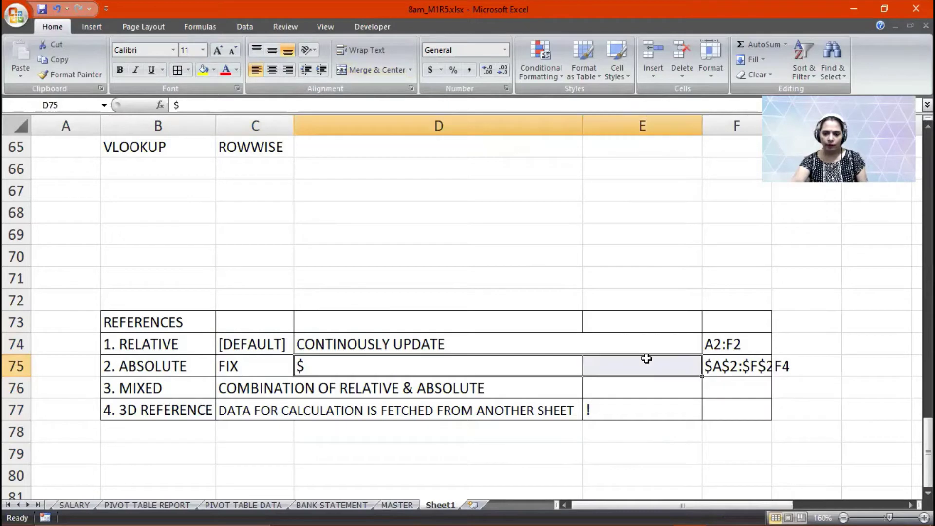
click(384, 70)
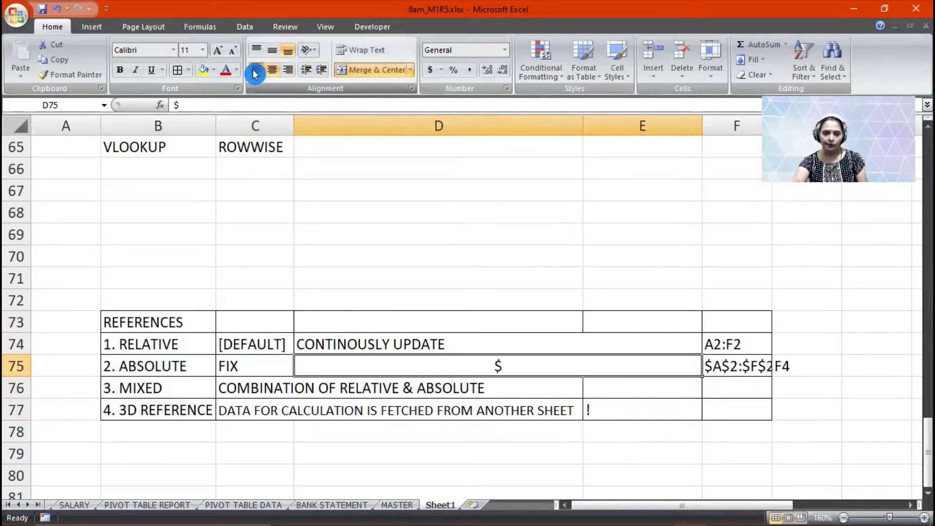
click(255, 71)
Merge and left-align C76:E76, and extend the MIXED description to "COMBINATION OF RELATIVE & ABSOLUTE BOTH"
click(379, 385)
drag(273, 387, 593, 386)
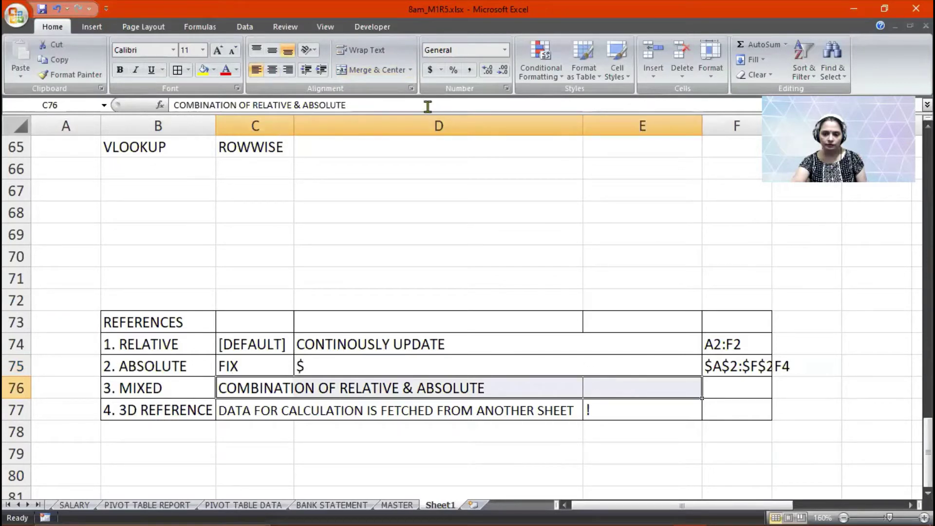
click(375, 70)
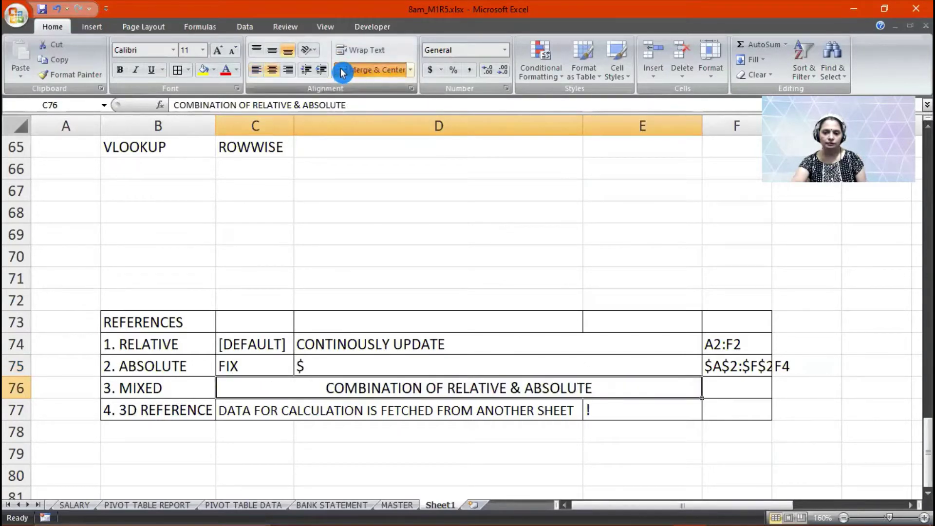
click(256, 74)
key(F2)
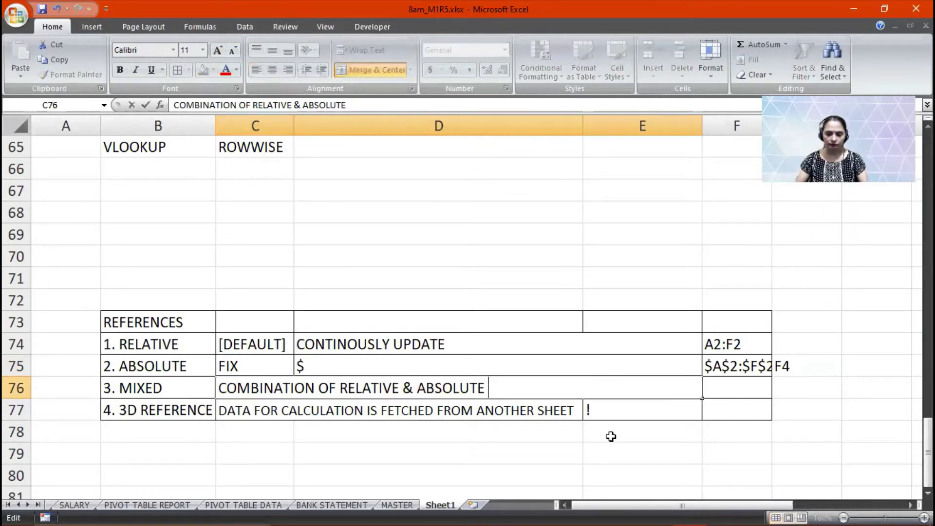
text(BOTH)
key(Return)
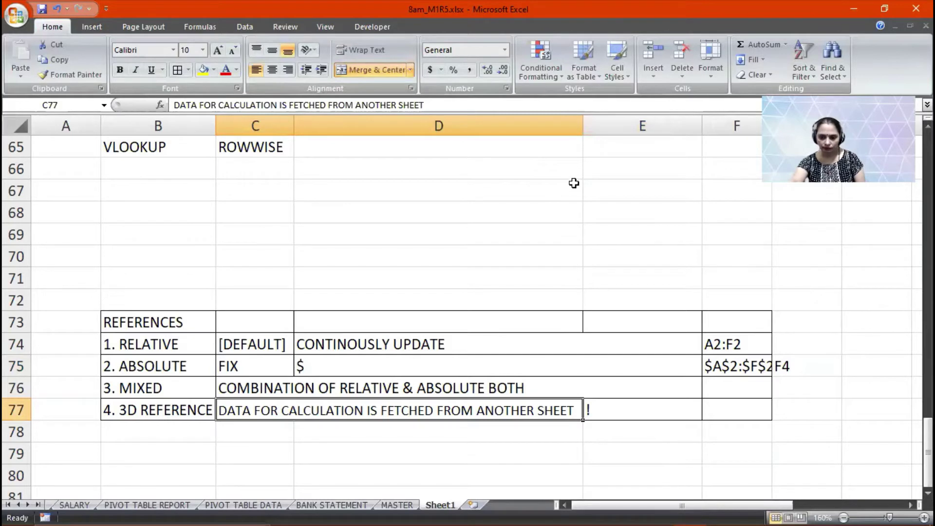
Set the 3D REFERENCE description's font size to 11 and adjust column D's width to fit the text
drag(584, 118, 638, 118)
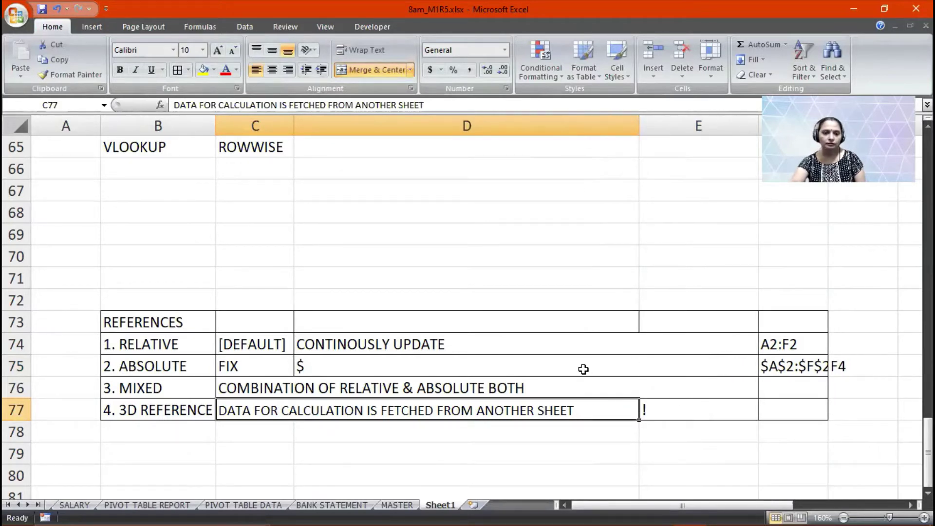
click(202, 50)
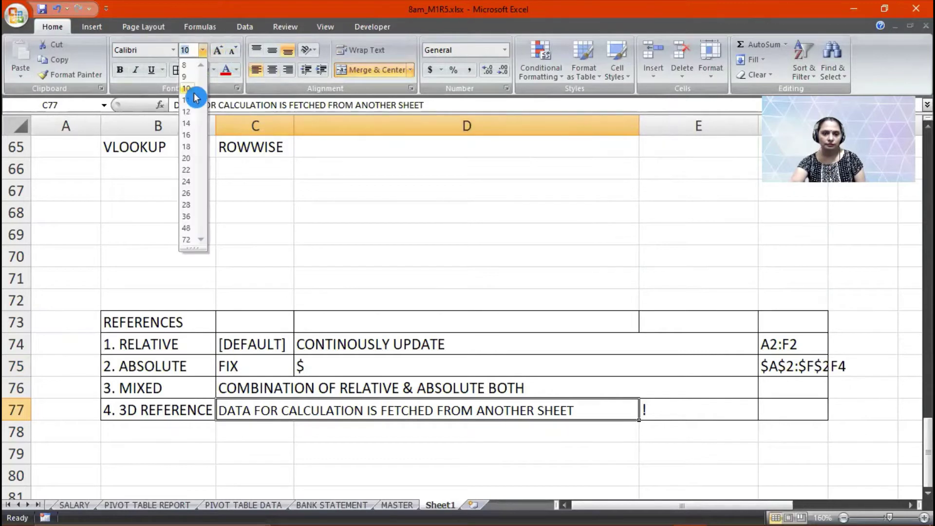
click(613, 188)
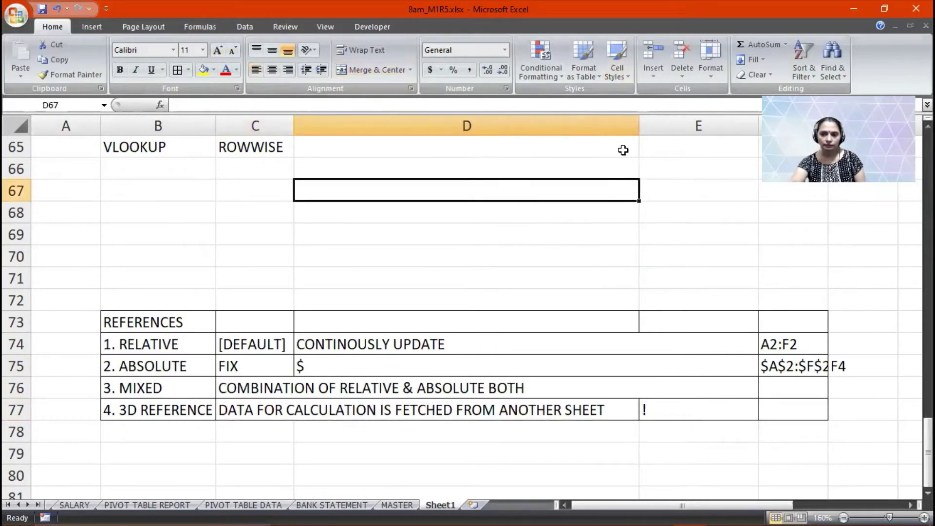
drag(638, 123, 615, 122)
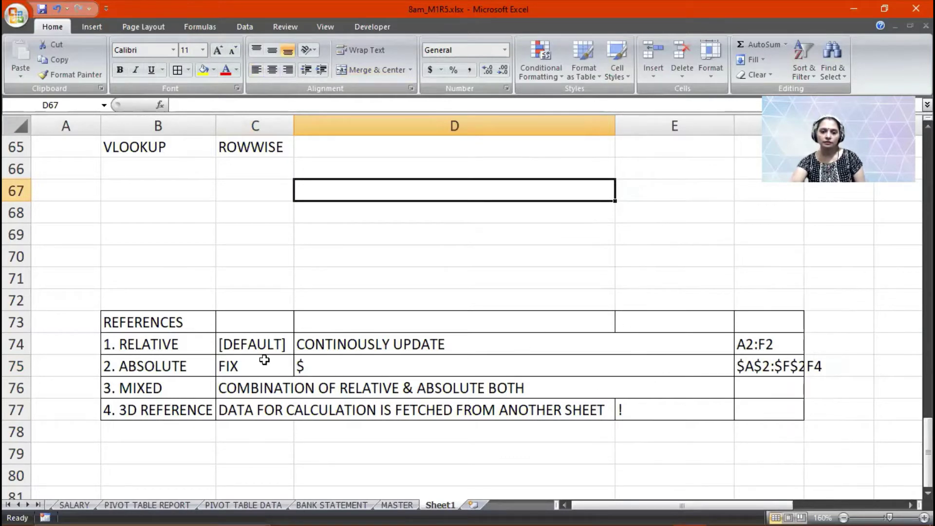
Unmerge D75:E75 in the ABSOLUTE row and move the "$" symbol from D75 to E75
click(301, 365)
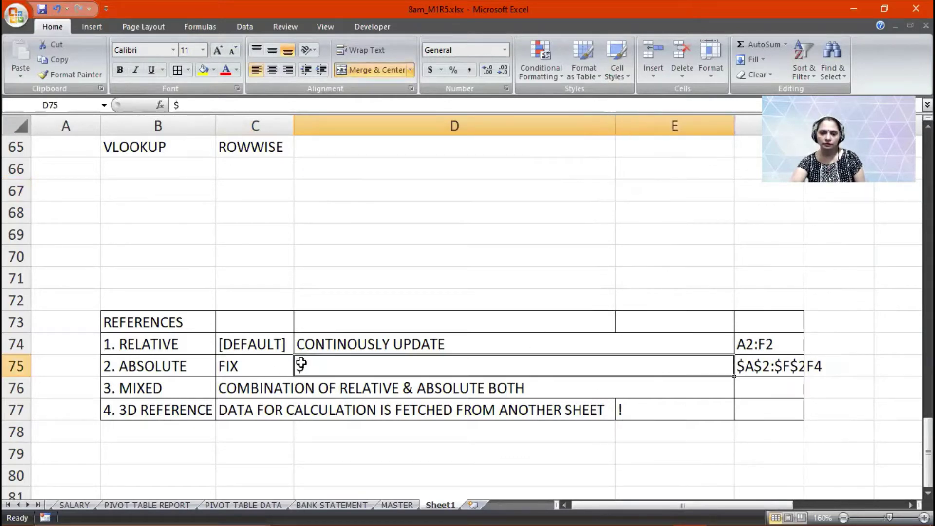
click(362, 71)
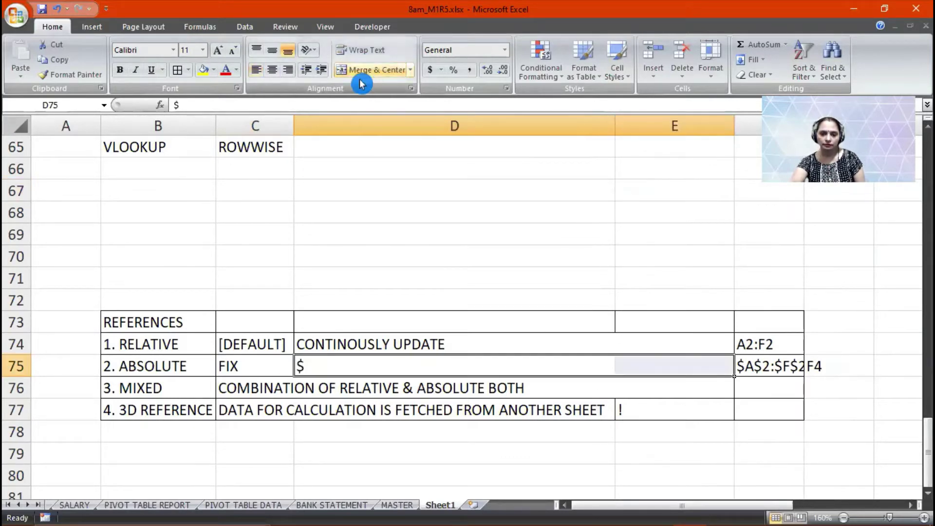
click(440, 366)
drag(315, 376, 630, 369)
Merge C75:D75 and left-align the "FIX" description
drag(261, 366, 344, 366)
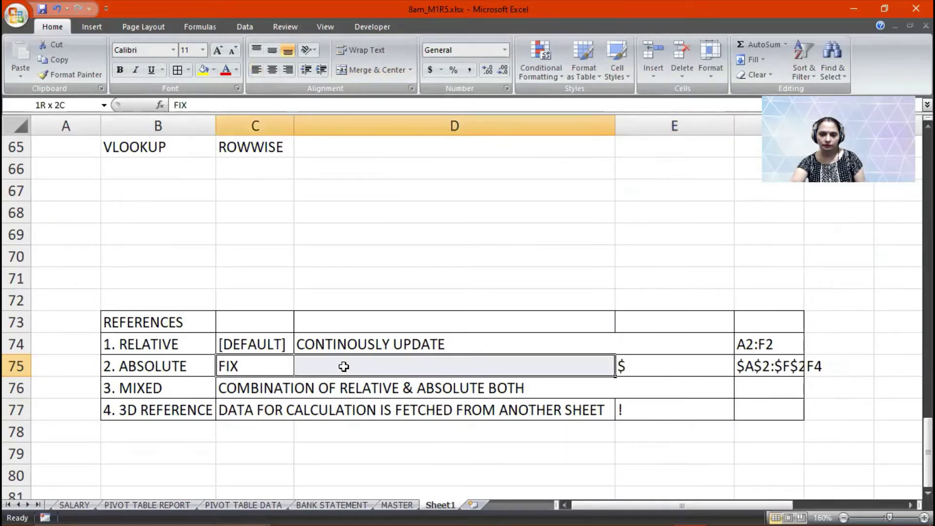
click(354, 77)
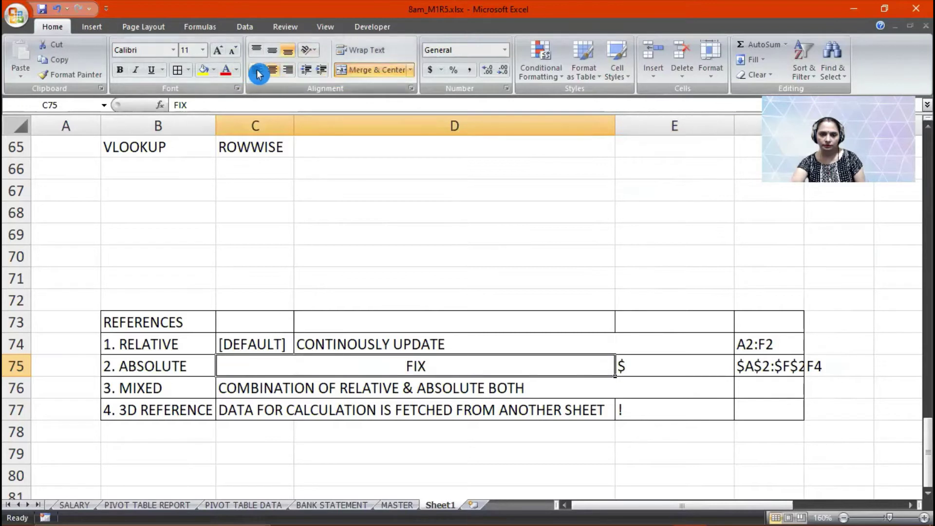
click(255, 70)
Extend the ABSOLUTE description in C75 to "FIX [CONSTANT AND NEVER UPDATED]"
double_click(287, 372)
text([)
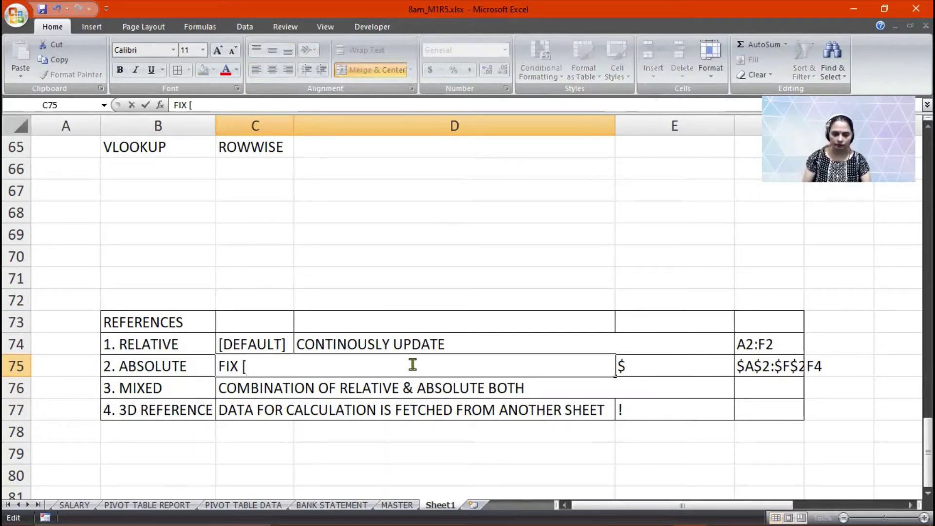
text(CONSTAN)
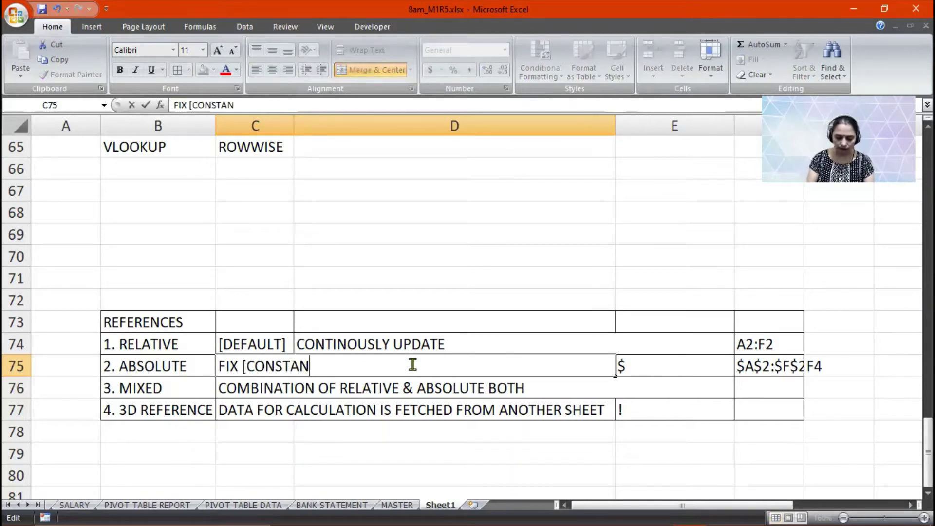
text(T A)
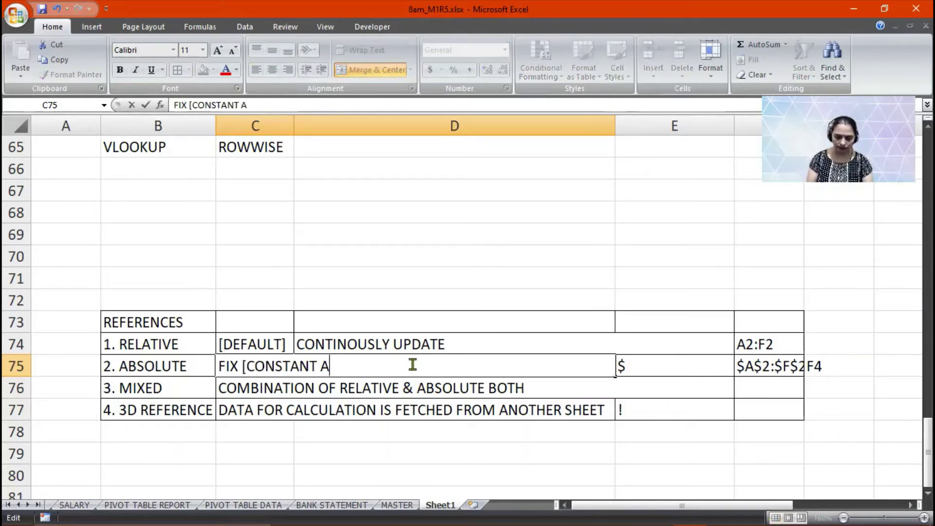
text(ND NEVER UPDATED)
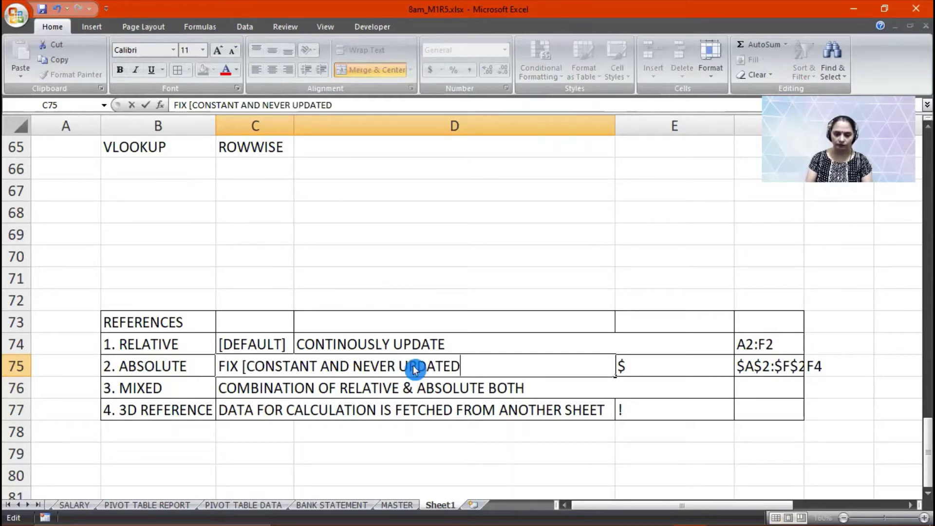
text(])
key(Return)
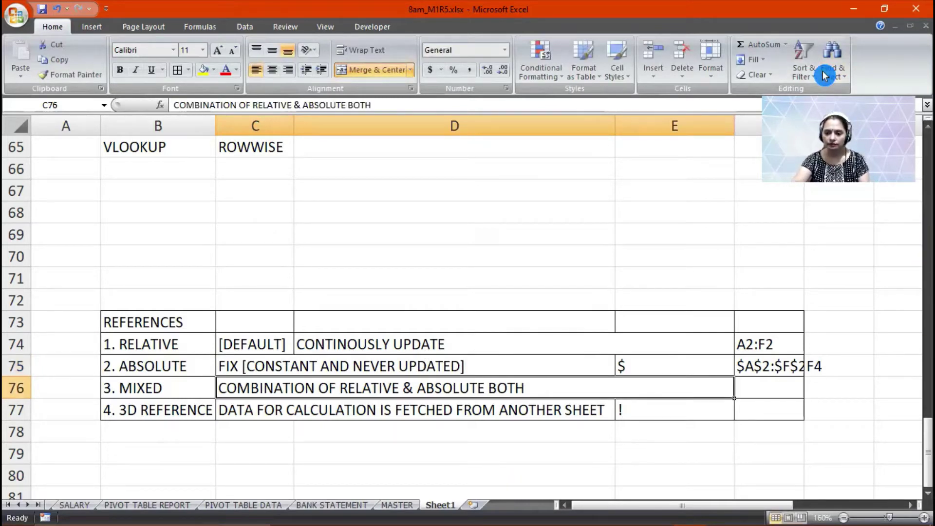
Widen column F to fit the absolute reference example and add all borders to G73:G77
drag(803, 123, 824, 123)
drag(859, 322, 857, 406)
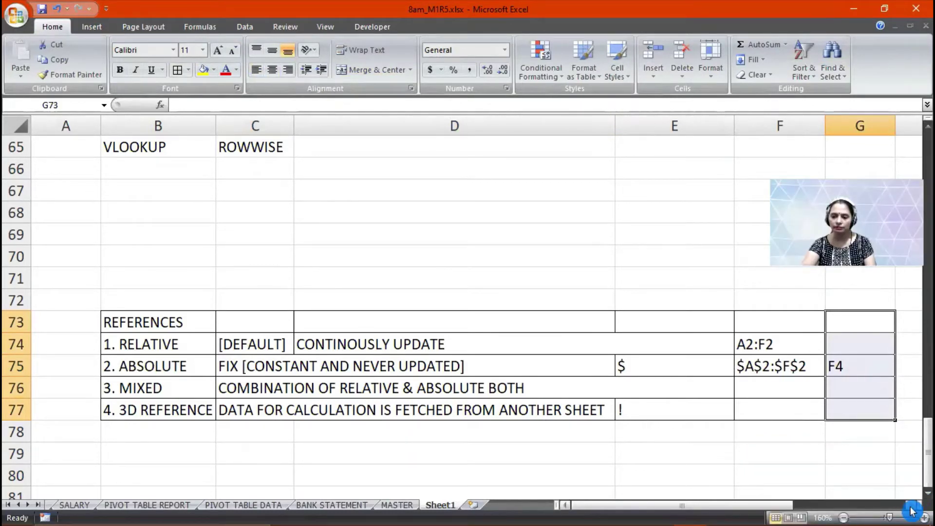
click(911, 506)
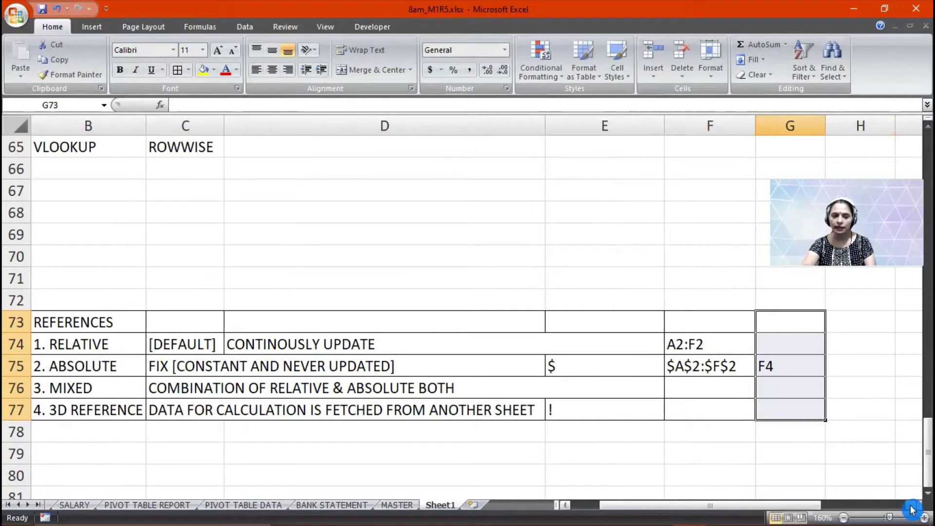
click(777, 393)
click(762, 506)
click(766, 504)
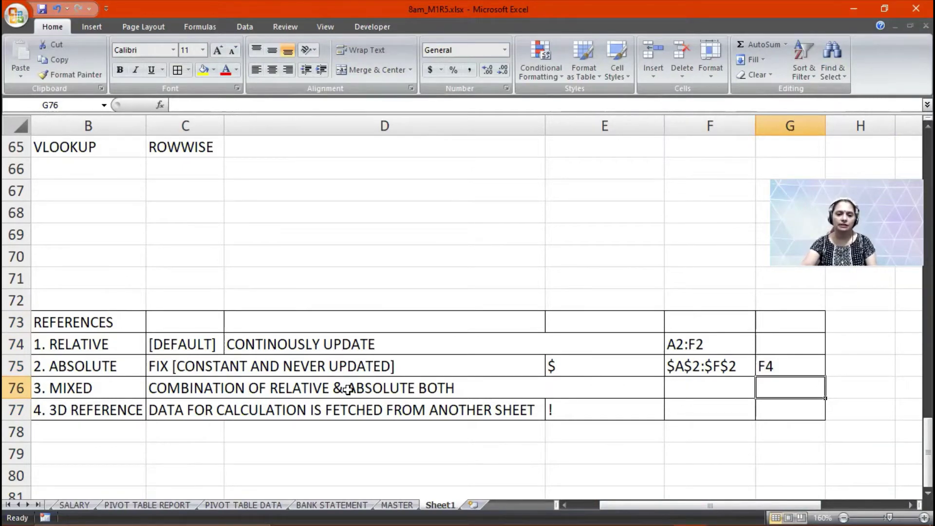
Enter $A$2+F5 in F76 as the MIXED reference example
click(682, 389)
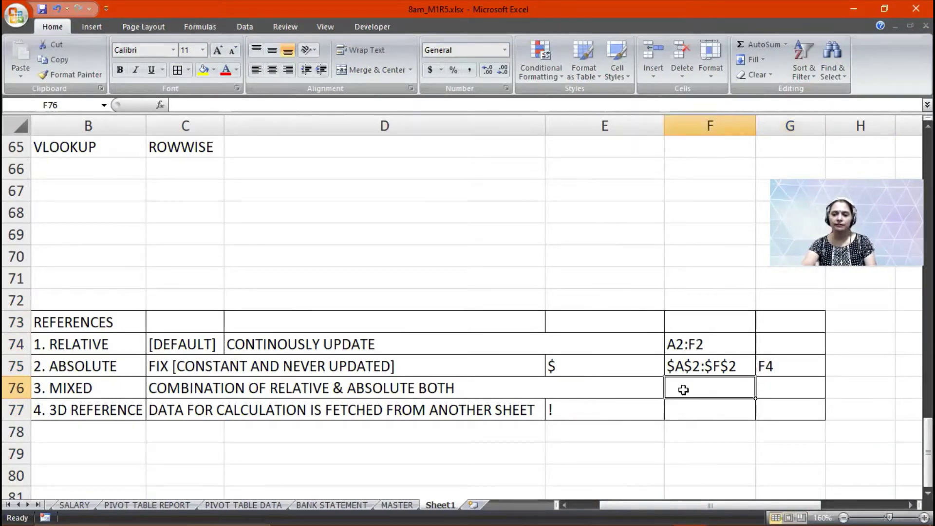
click(922, 414)
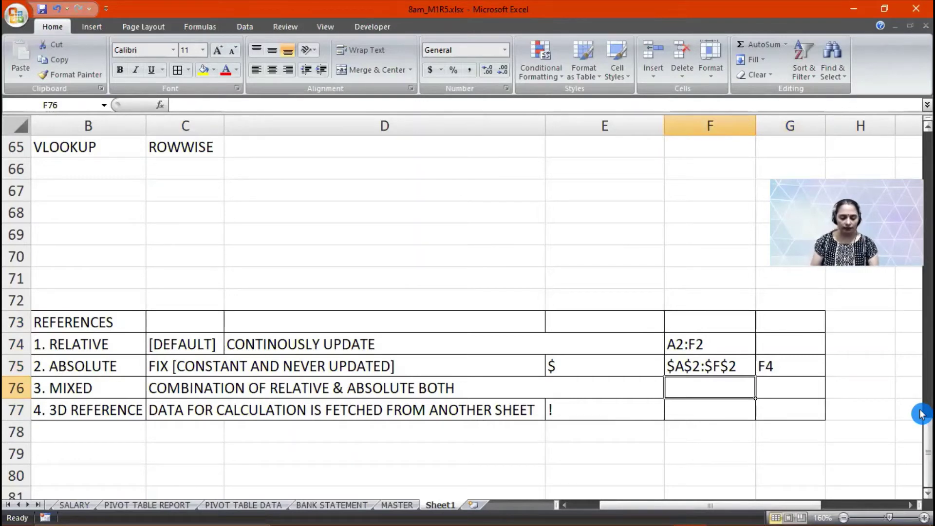
text($A)
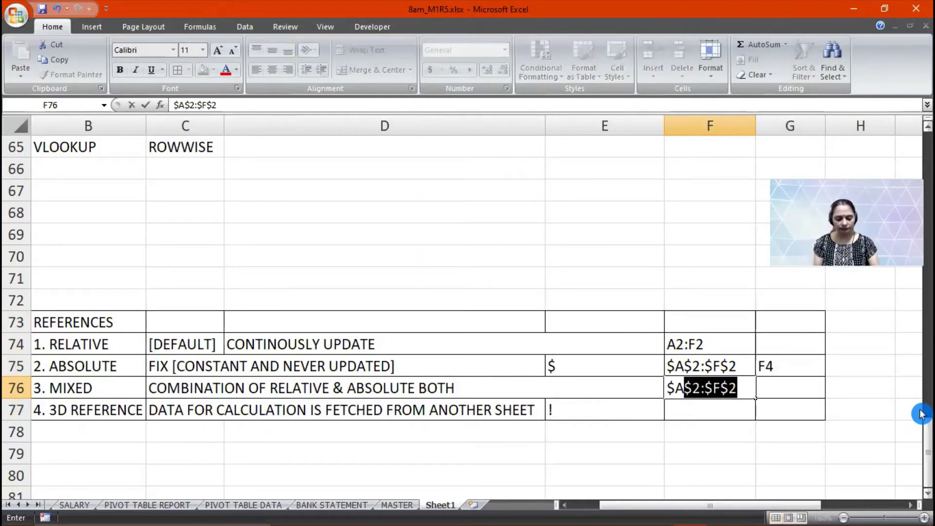
text($2)
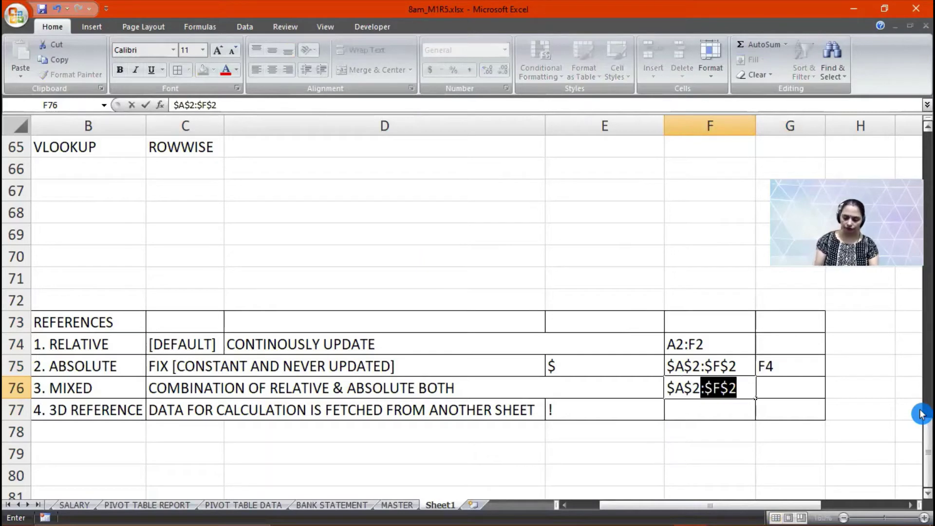
text(+F5)
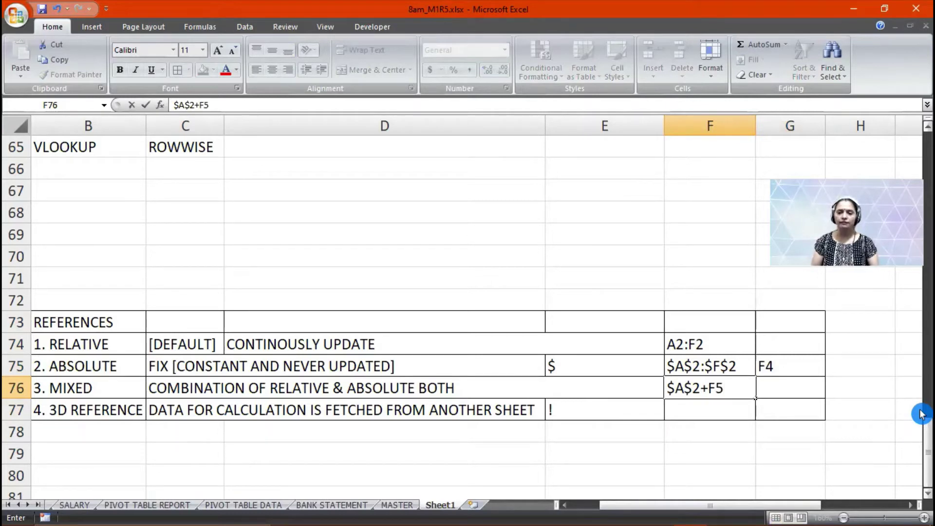
key(Return)
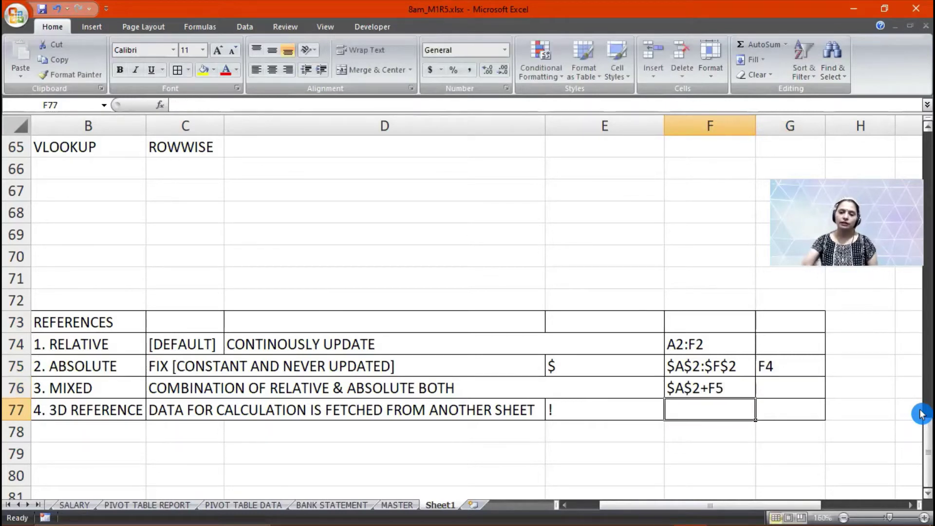
click(681, 386)
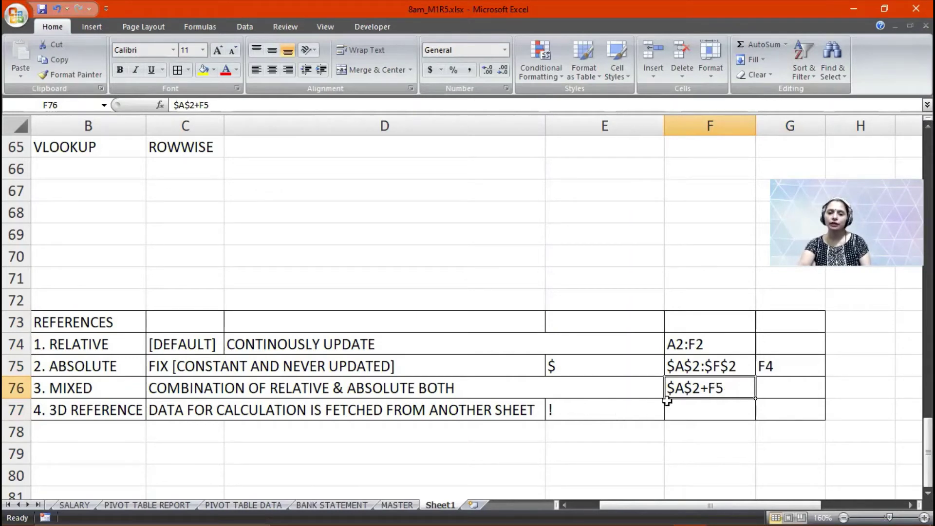
Enter SHEET1!A2:F2 in F77 as the 3D REFERENCE example
click(688, 413)
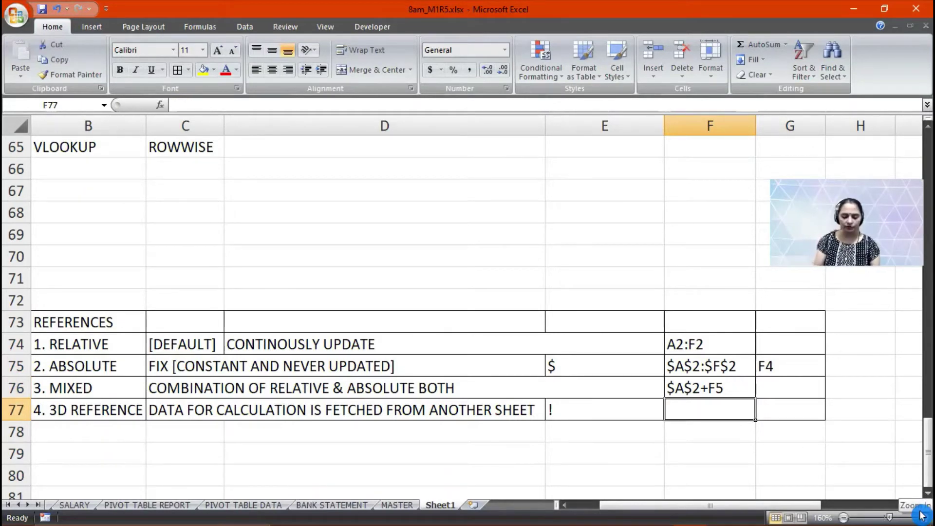
text(SHEET)
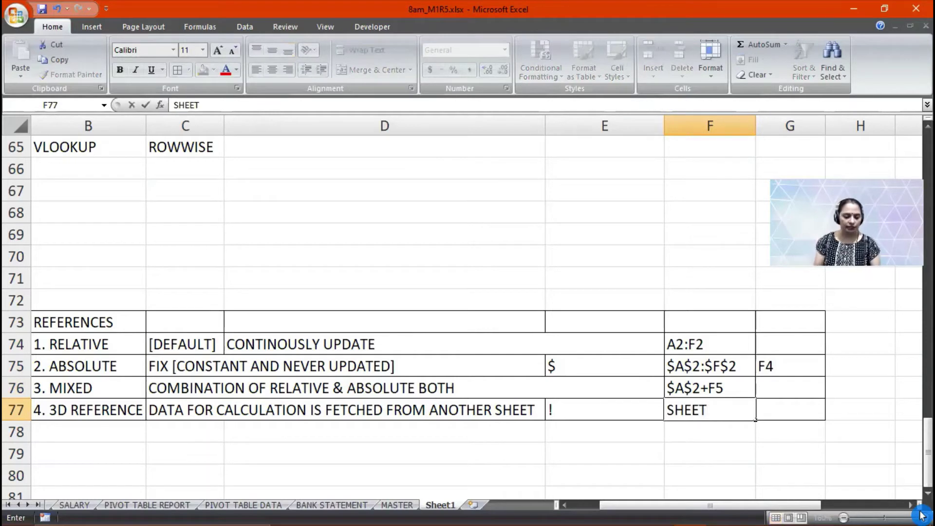
text(1!A2:)
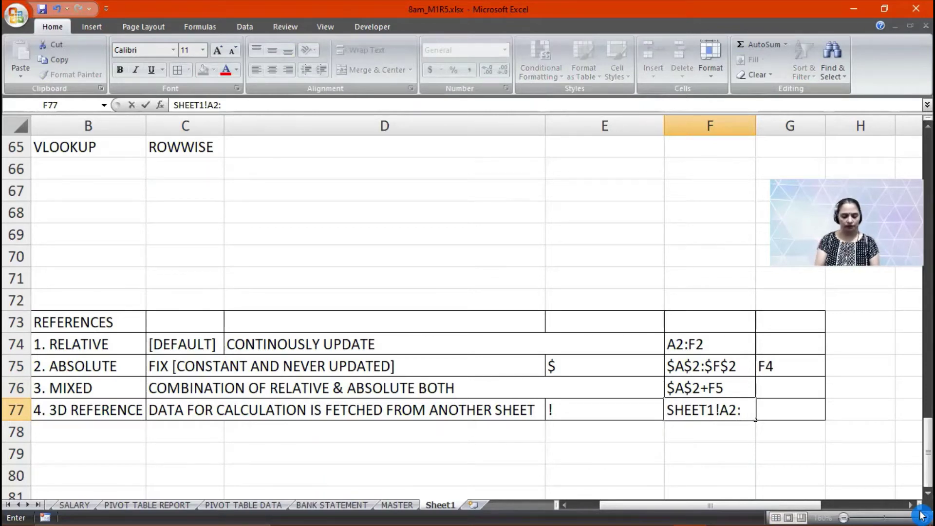
text(F2)
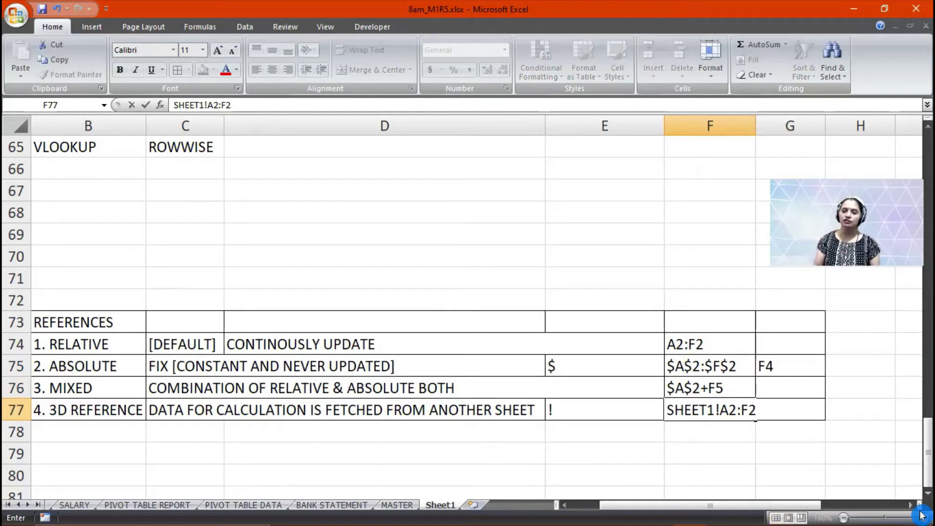
key(Return)
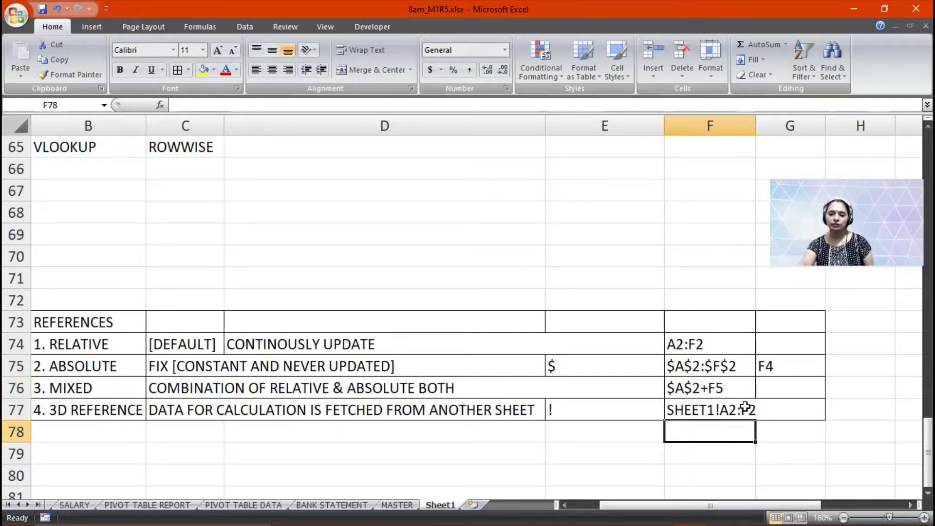
click(744, 407)
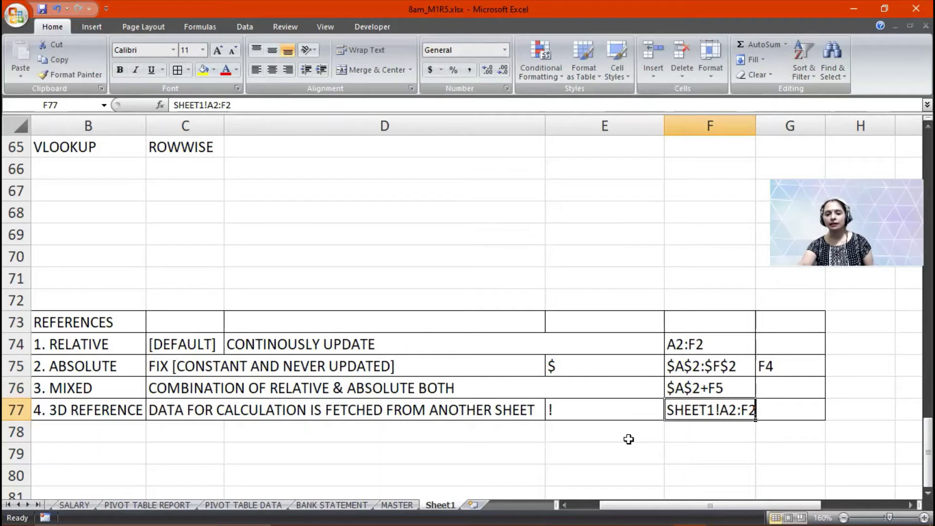
click(564, 505)
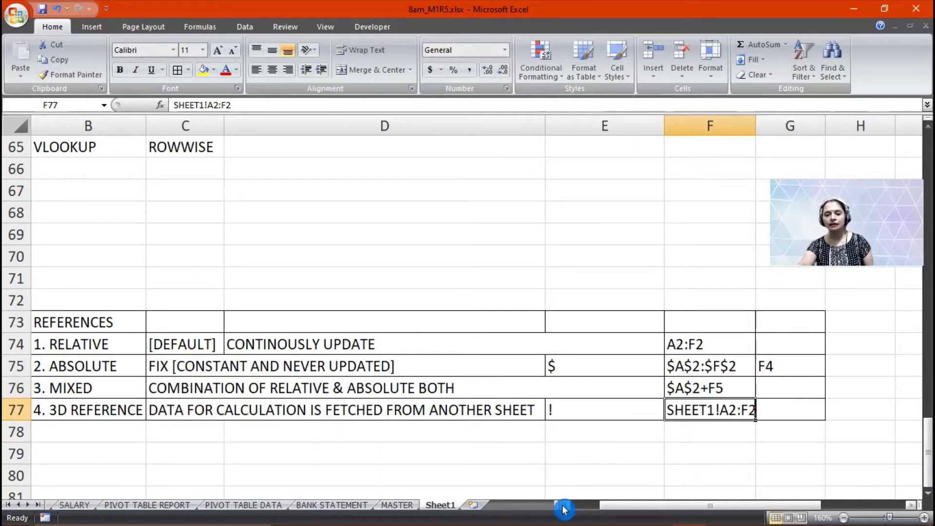
click(563, 506)
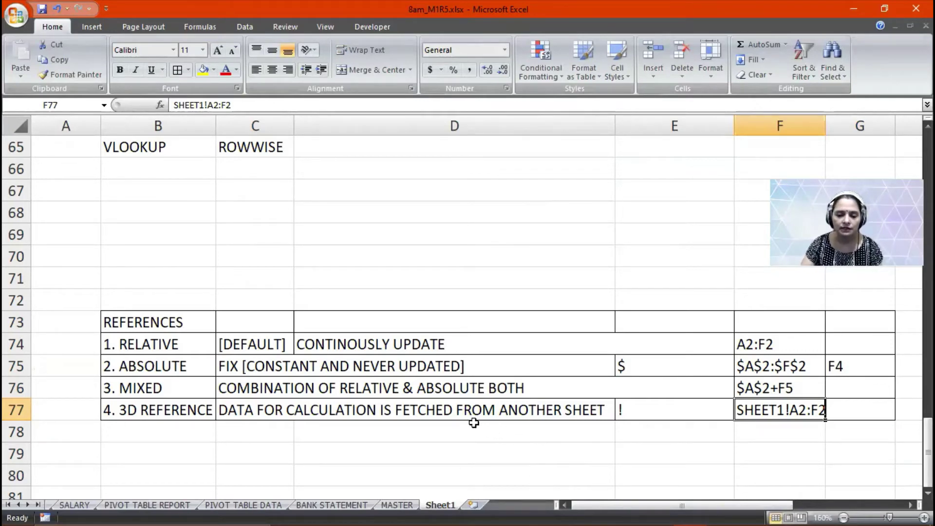
Narrow columns B and C for a practice area around B91, below the references table
scroll(474, 422, down, 2)
scroll(474, 421, down, 6)
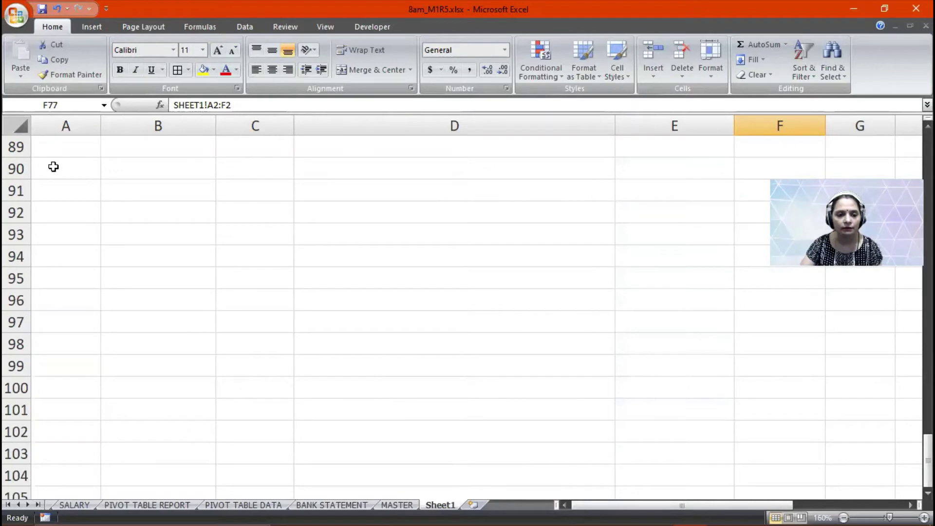
click(150, 203)
click(181, 188)
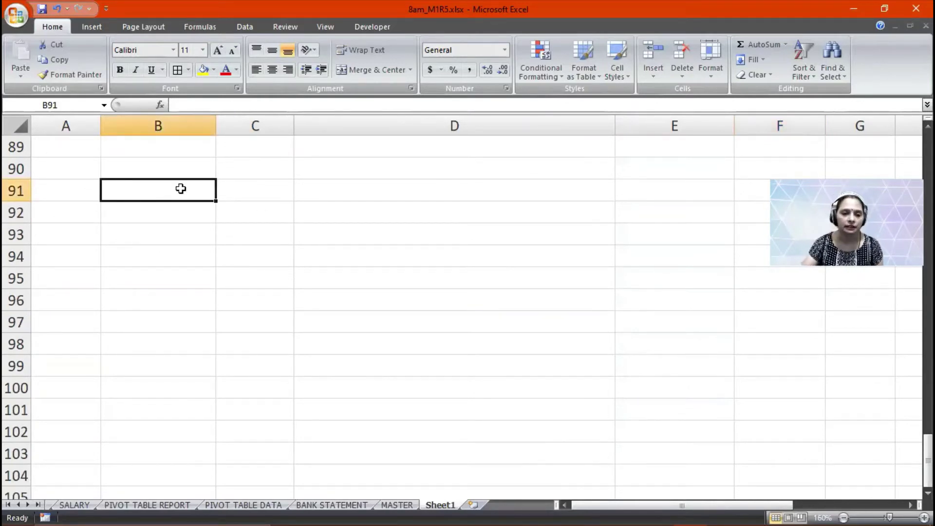
drag(213, 129, 155, 147)
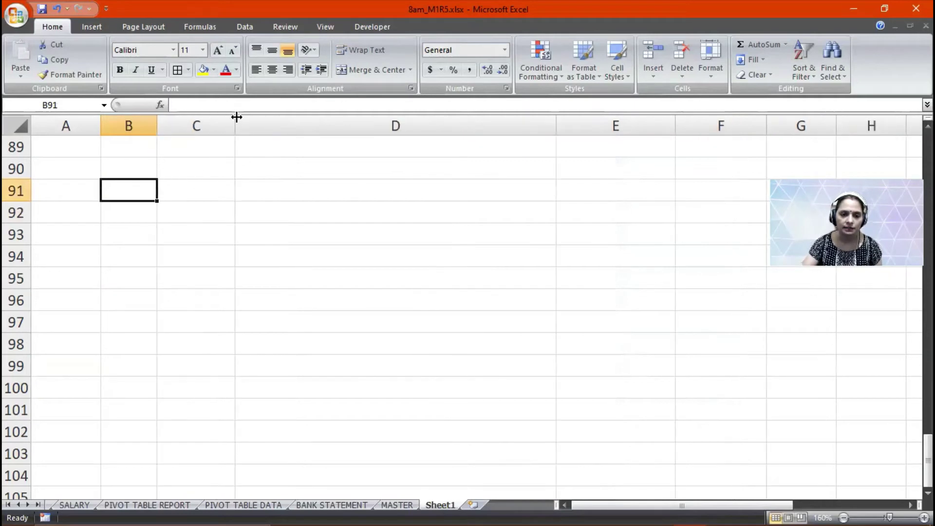
drag(231, 126, 216, 125)
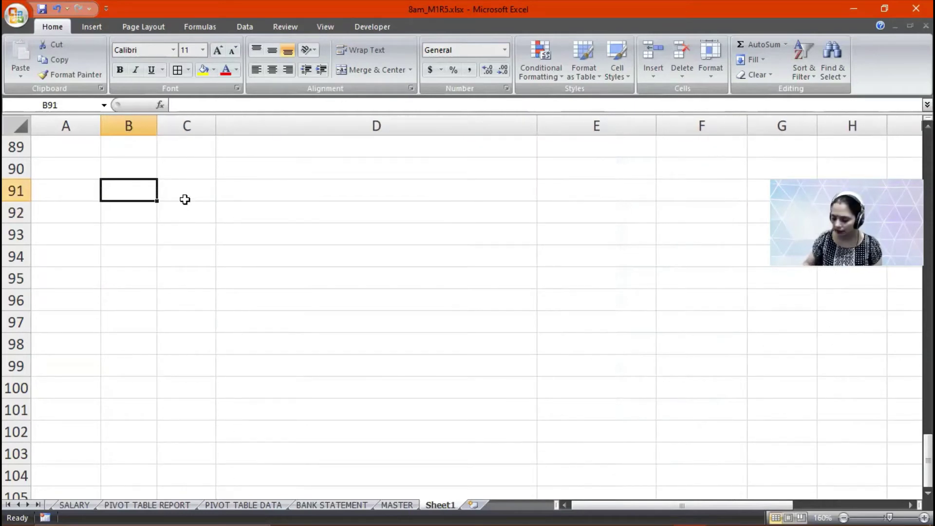
Enter the sample numbers 1, 2, 2, 5, 6 and 3 down B91:B96
text(1)
key(Return)
text(2)
key(Return)
key(Return)
text(1)
key(Up)
text(2)
key(Return)
text(5)
key(Return)
key(Return)
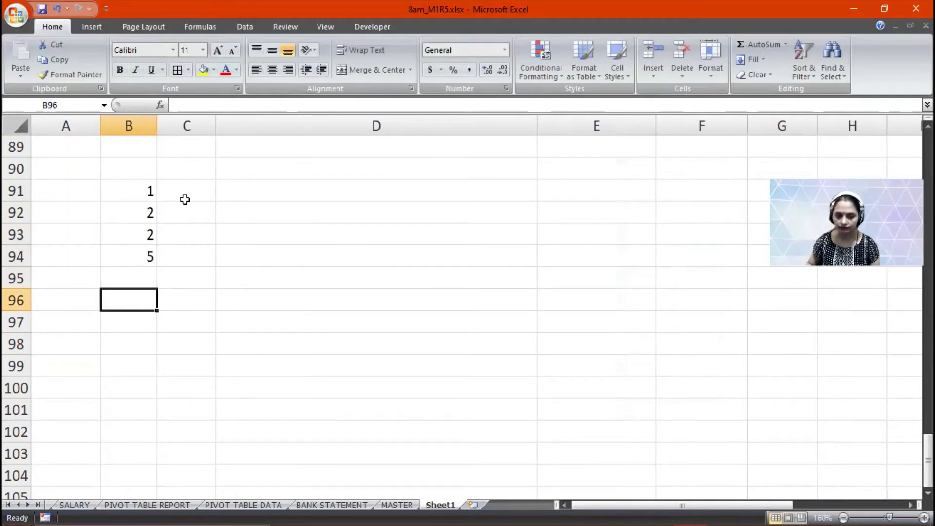
key(Up)
text(6)
key(Return)
text(3)
key(Return)
Enter the sample numbers 8, 4, 5, 6, 2 and 1 down C91:C96
key(Right)
key(Up)
key(Up)
key(Up)
click(185, 199)
text(8)
key(Return)
text(4)
key(Return)
text(5 6)
key(Return)
text(2)
key(Return)
text(1)
key(Return)
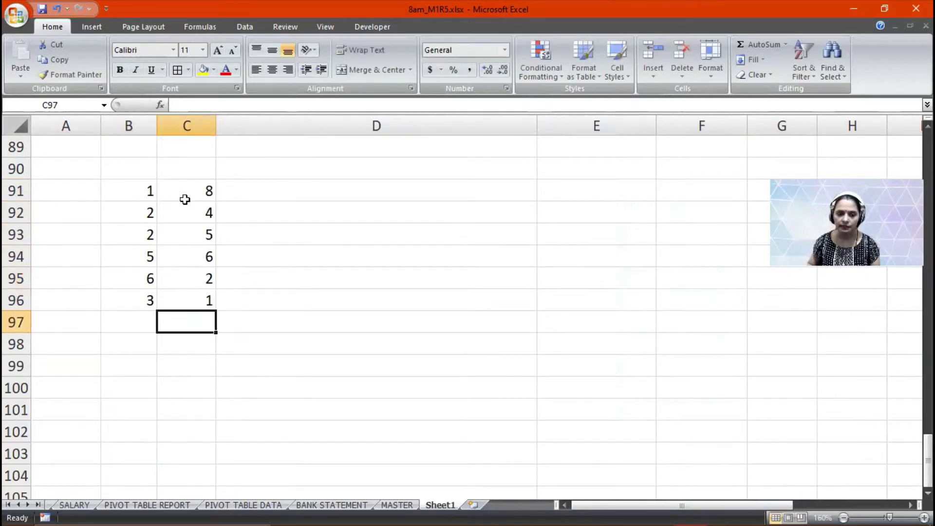
Fill D91:D96 in one go with the row total =SUM(B91:C91) and narrow column D
drag(230, 195, 257, 309)
click(257, 312)
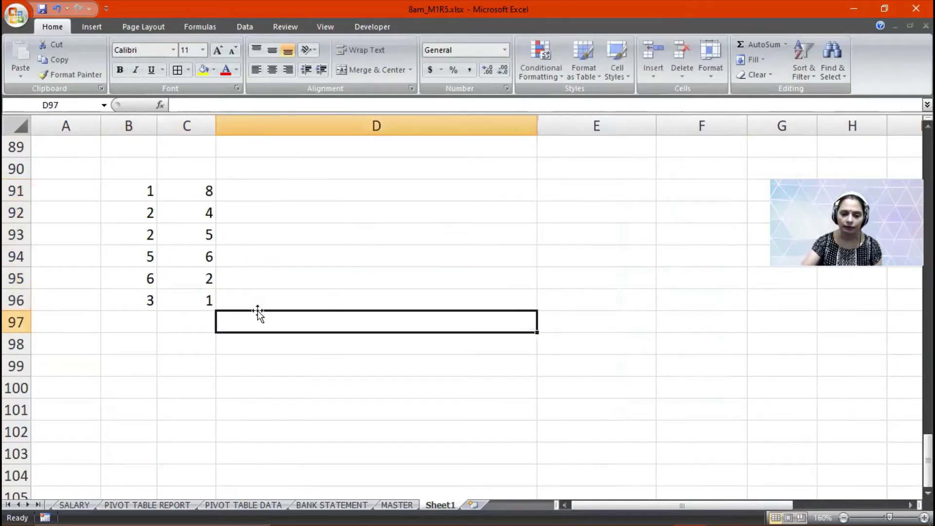
drag(263, 195, 268, 292)
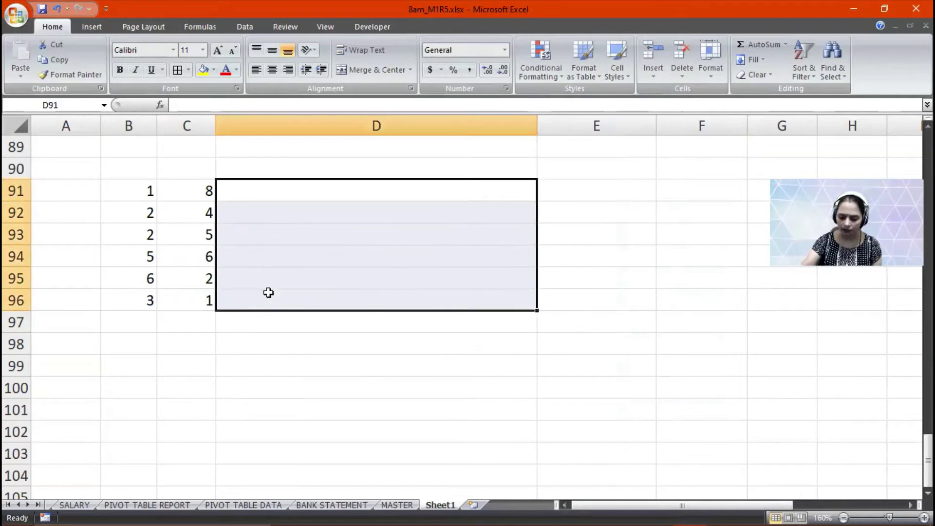
text(=S)
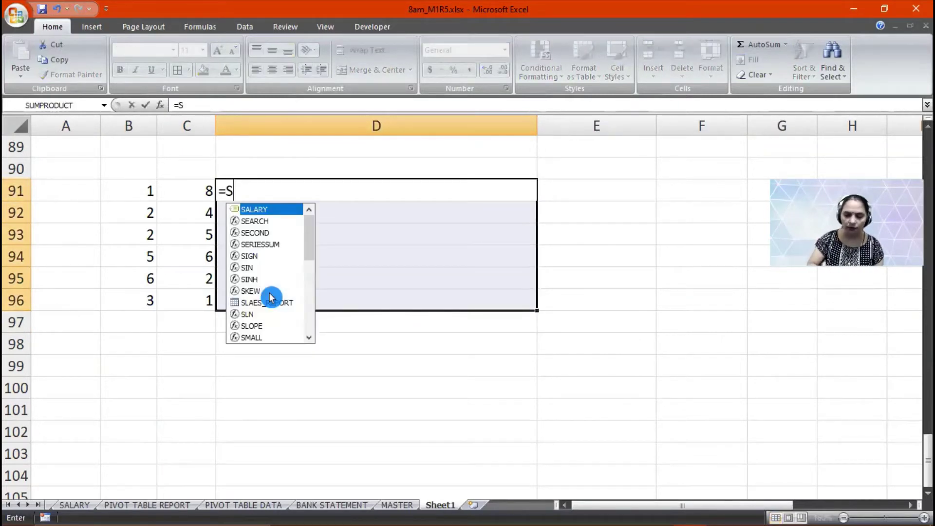
text(UM()
key(Left)
key(Left)
key(shift+Right)
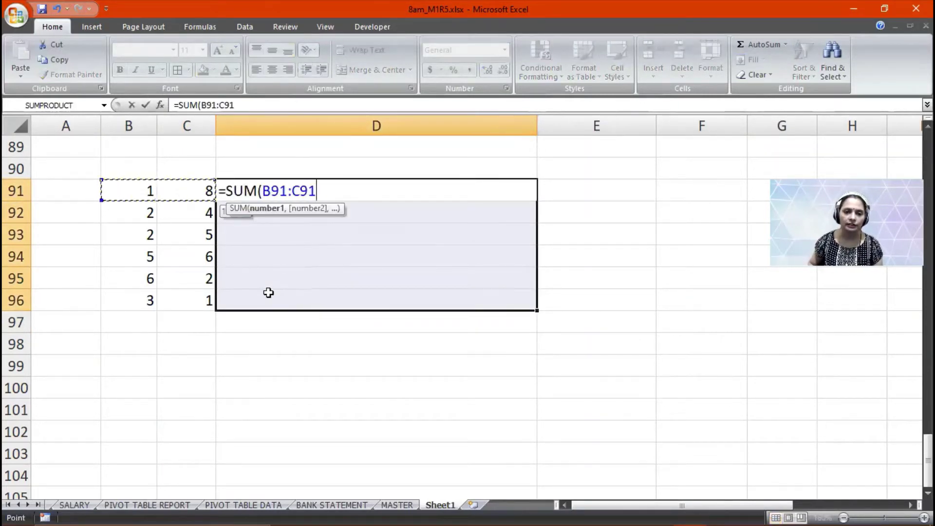
text())
key(ctrl+Return)
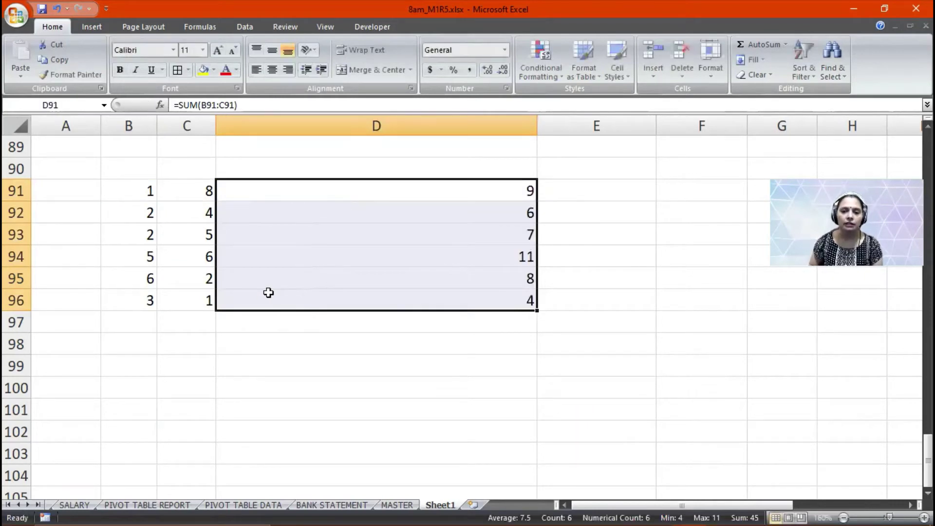
drag(537, 129, 299, 126)
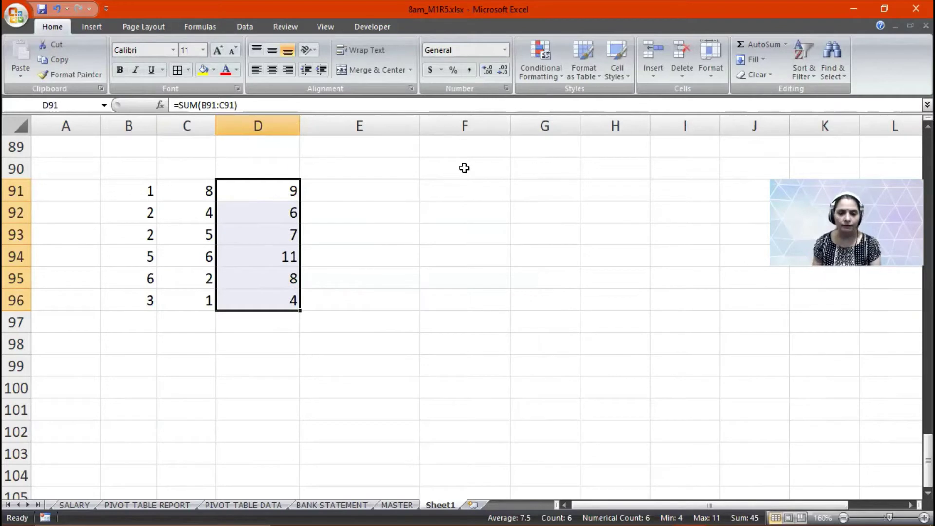
Examine the SUM formula of each cell in D91:D96 to see how its relative references change by row
key(F2)
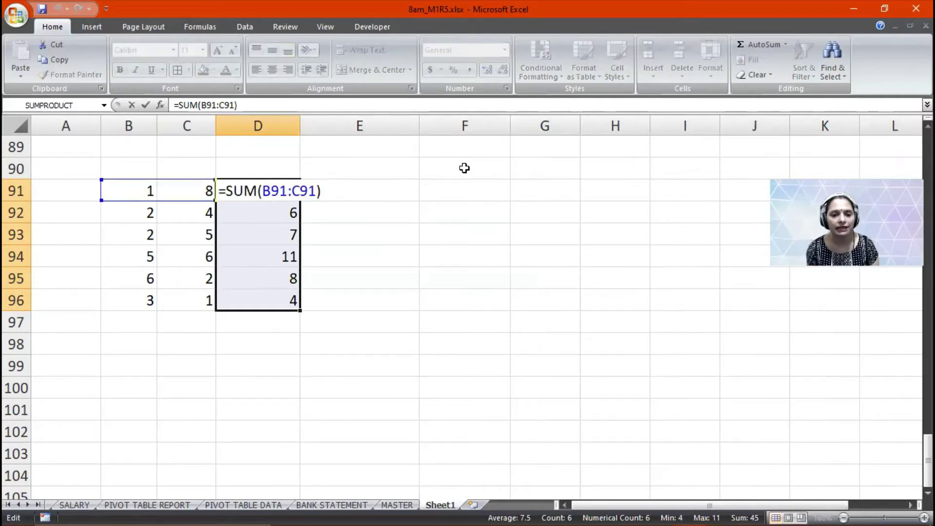
key(Return)
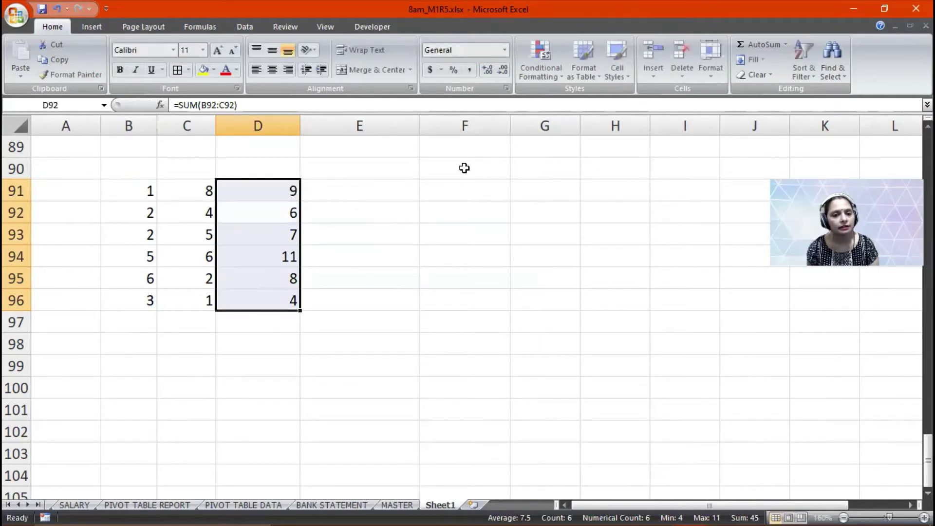
key(F2)
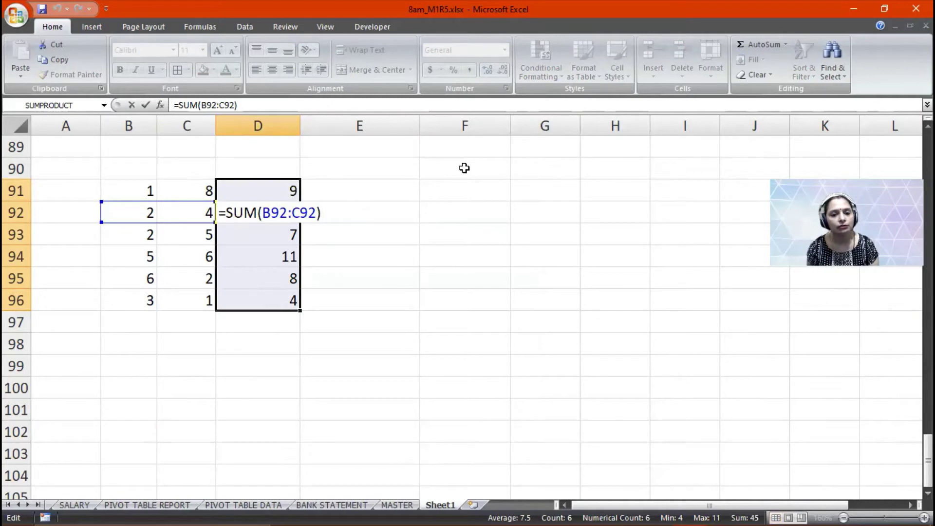
key(Return)
key(F2)
key(Return)
key(F2)
key(Return)
key(F2)
key(Return)
key(F2)
key(Return)
key(F2)
key(Return)
key(Return)
key(F2)
key(Return)
key(Return)
key(F2)
key(Return)
key(Return)
key(Return)
key(F2)
key(Return)
key(Return)
key(Return)
key(F2)
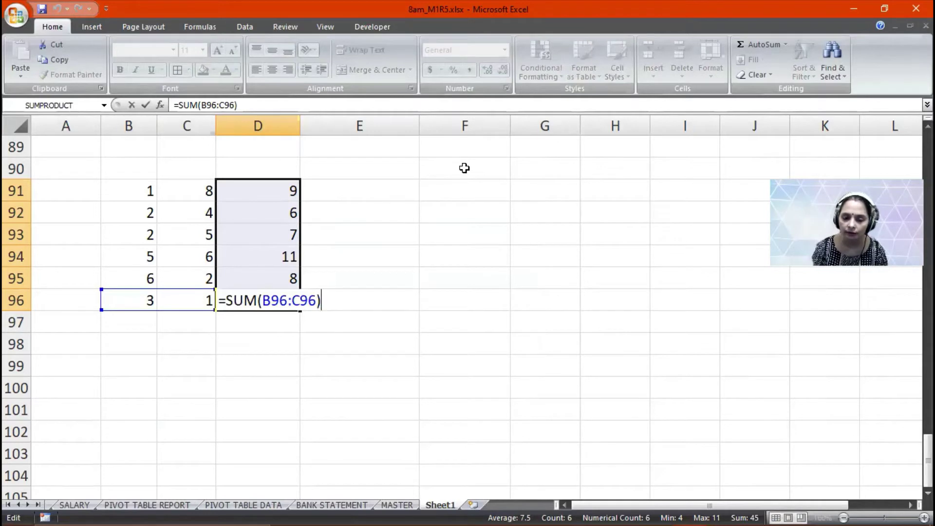
key(Return)
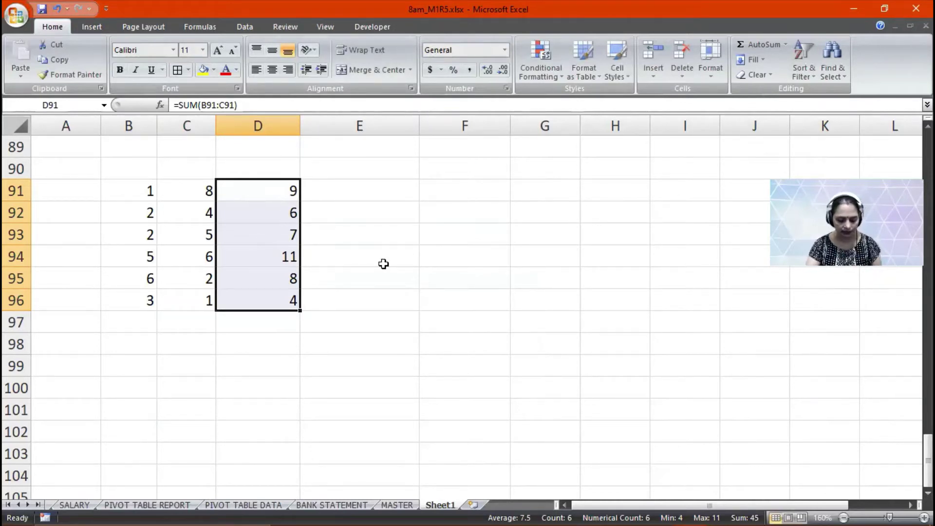
Copy the SUM formulas in D91:D96 and paste them starting at F97
key(ctrl+c)
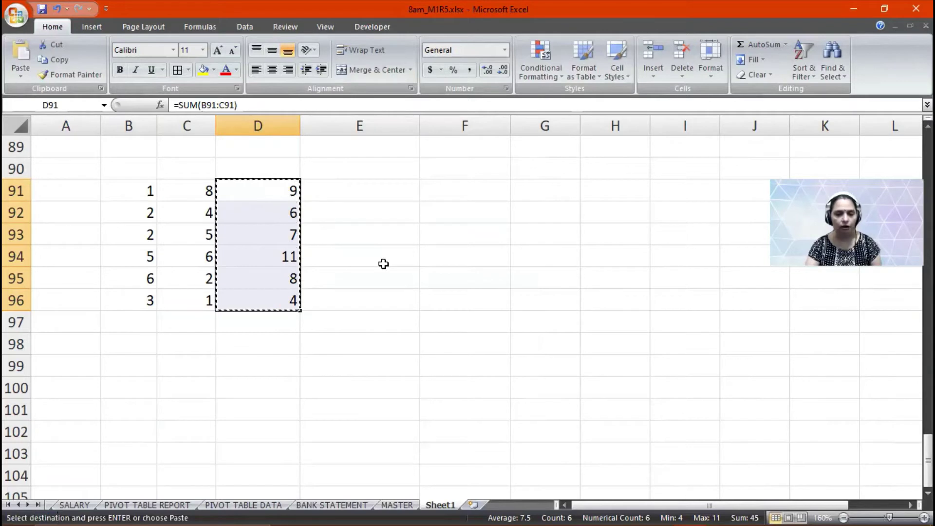
click(436, 328)
key(ctrl+v)
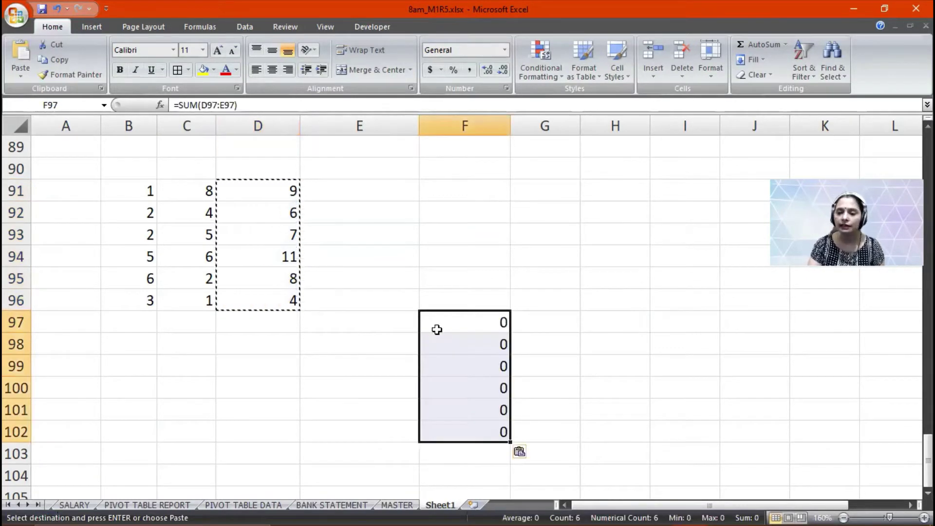
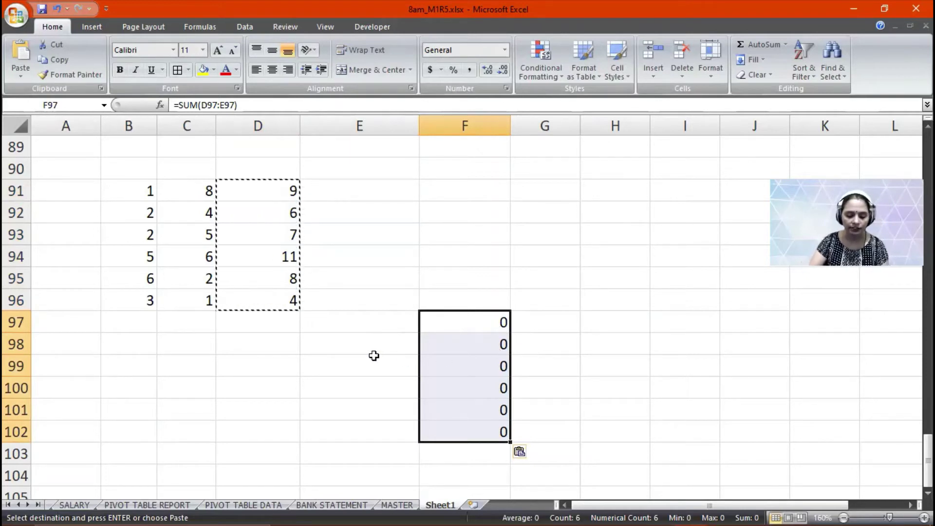
key(Escape)
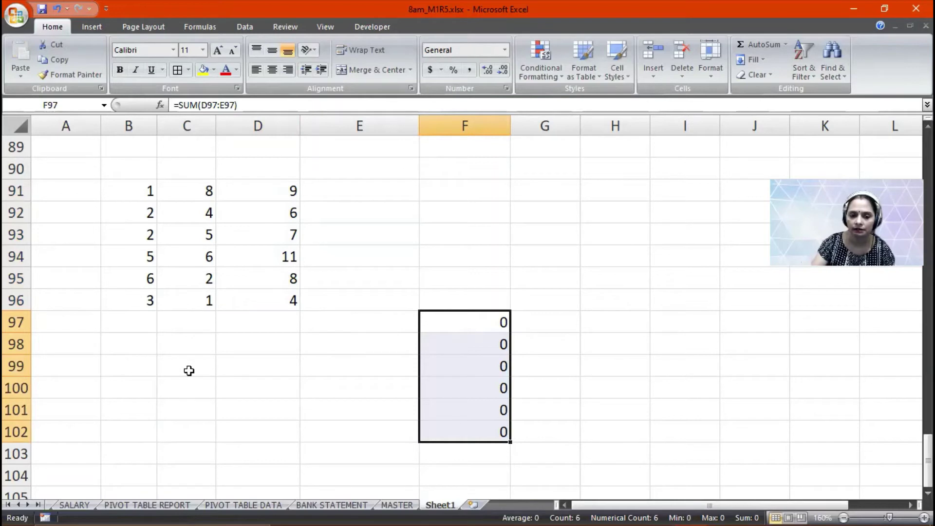
Enter the amounts 2000, 5000, 1000, 3600, 5000 and 6000 down B107:B112
scroll(186, 373, down, 5)
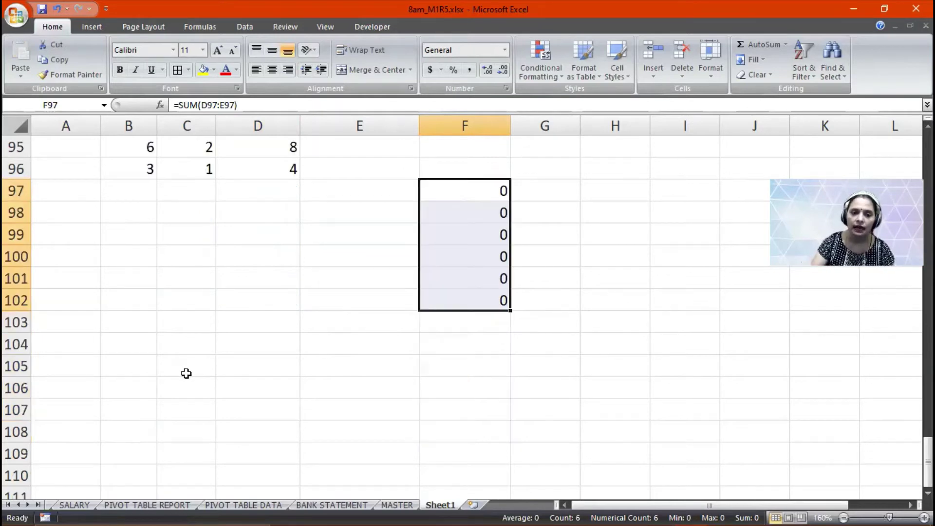
click(118, 216)
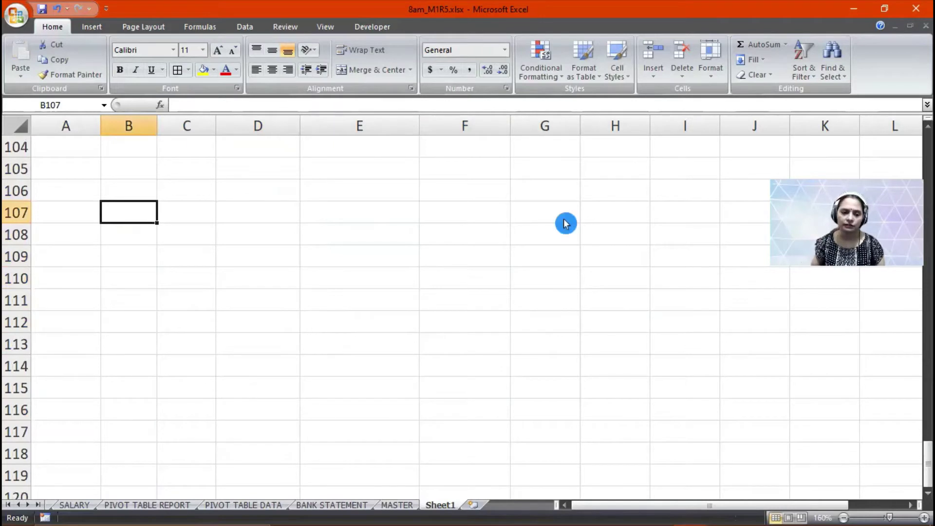
text(2000)
key(Return)
text(5000)
key(Return)
text(1000)
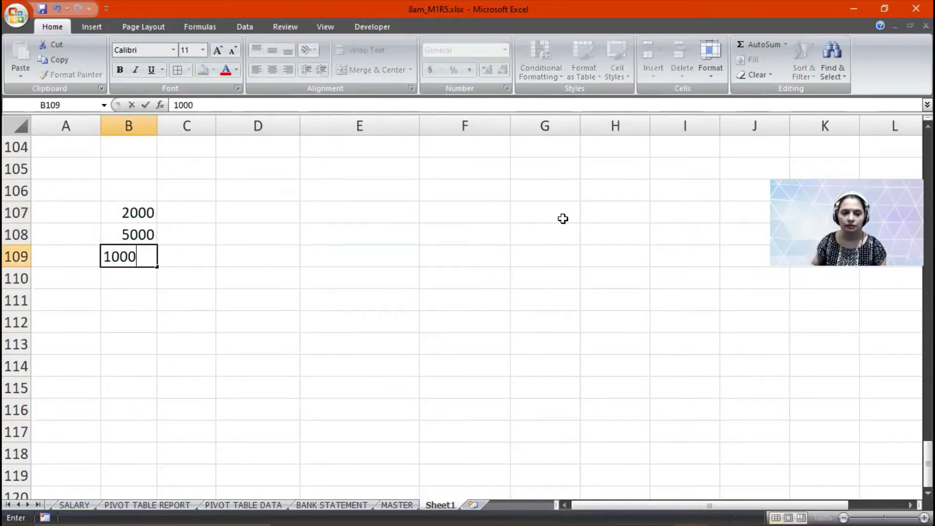
key(Return)
text(3600)
key(Return)
text(5)
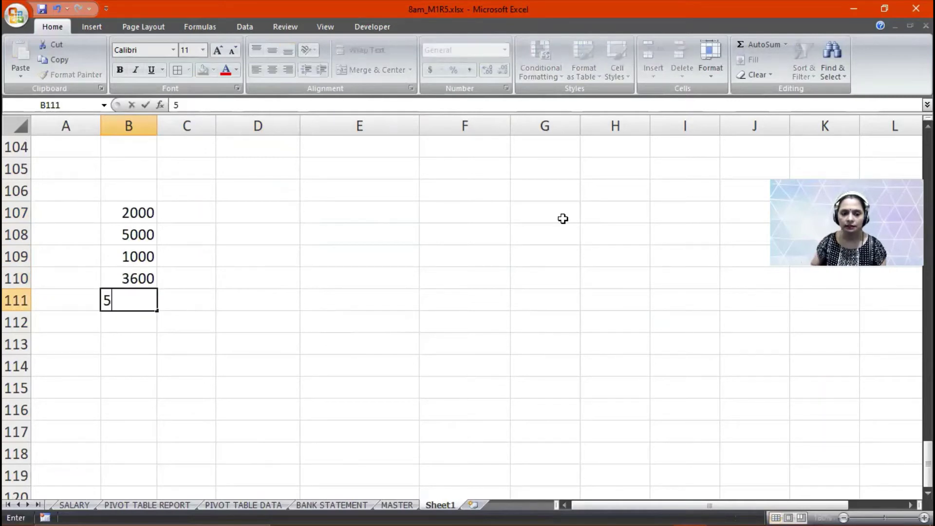
text(0000)
key(Return)
text(6000)
key(Return)
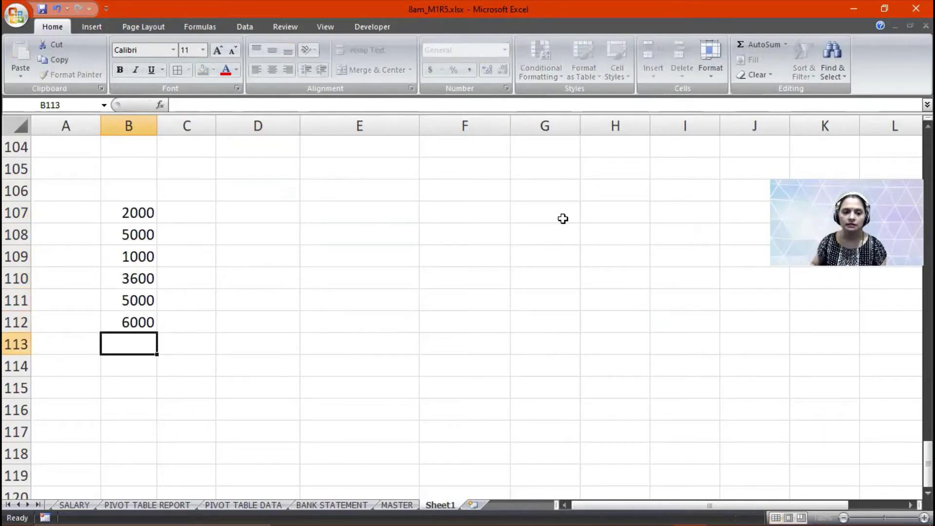
click(200, 219)
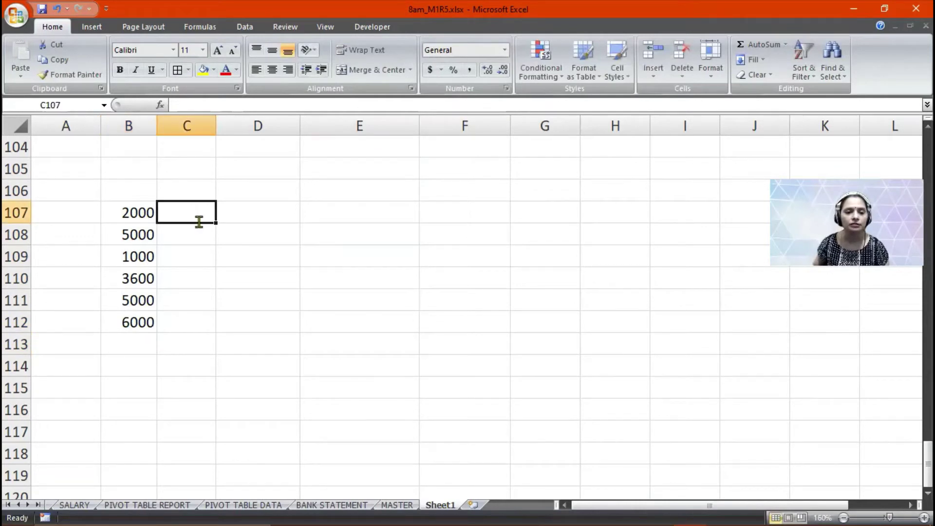
Enter the amount 1000 in C107, beside the first amount of the new column B list
text(1200)
key(BackSpace)
key(BackSpace)
key(BackSpace)
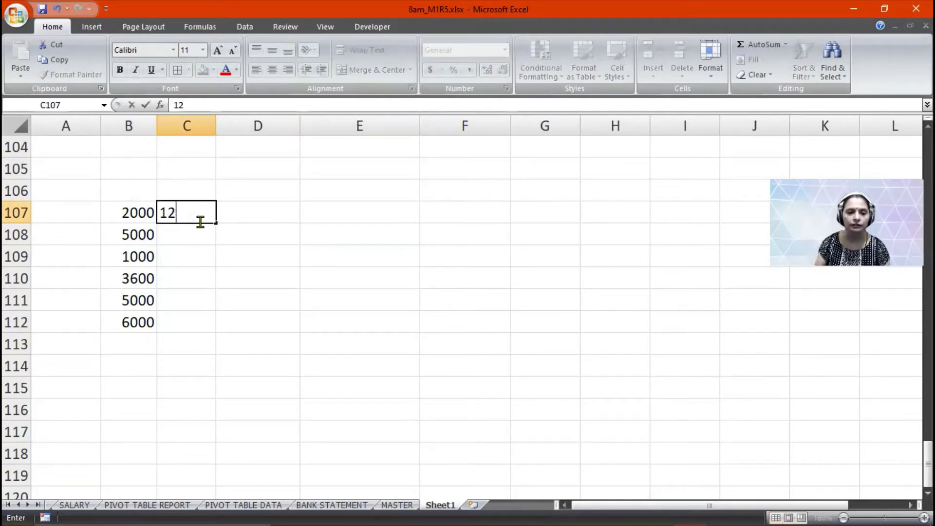
text(000)
key(Return)
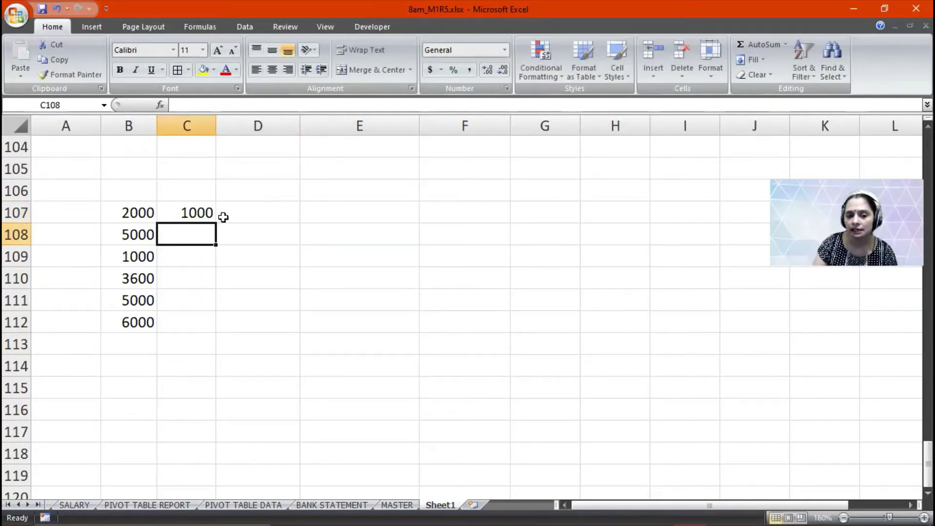
click(245, 214)
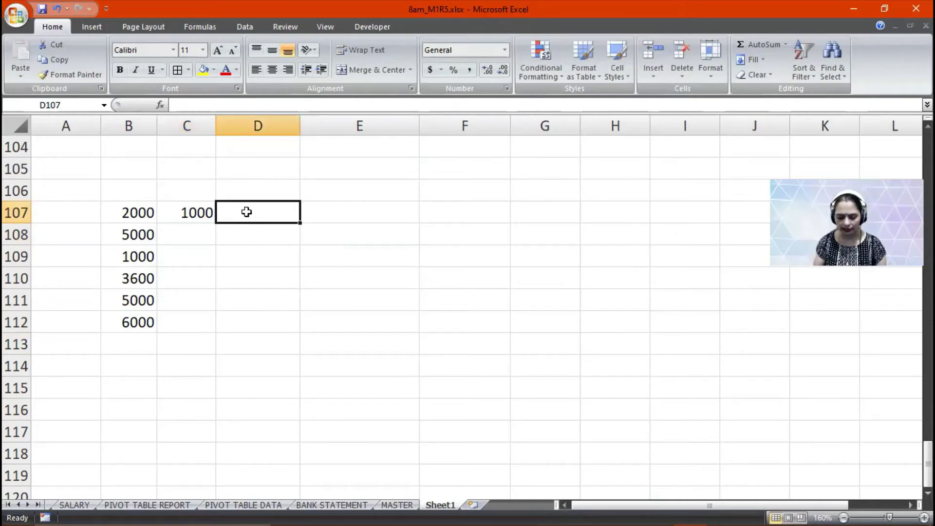
text(=SU)
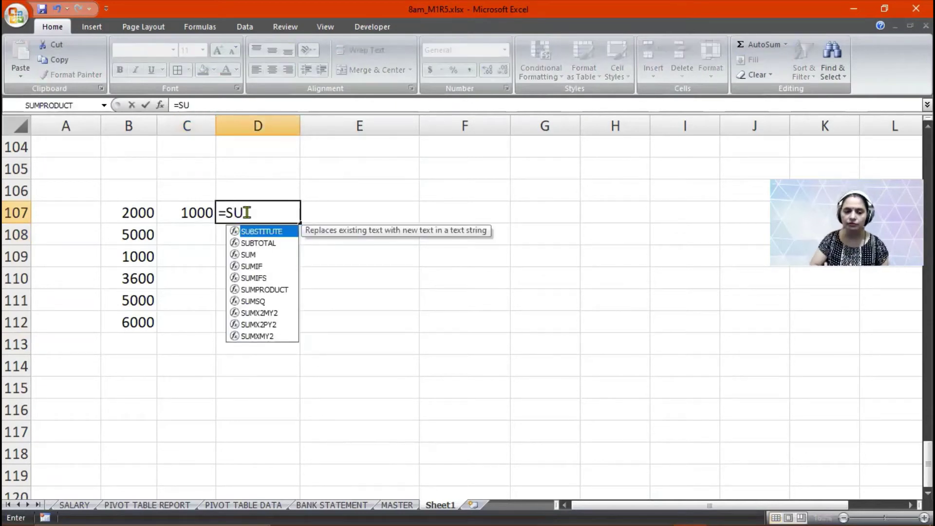
text(M()
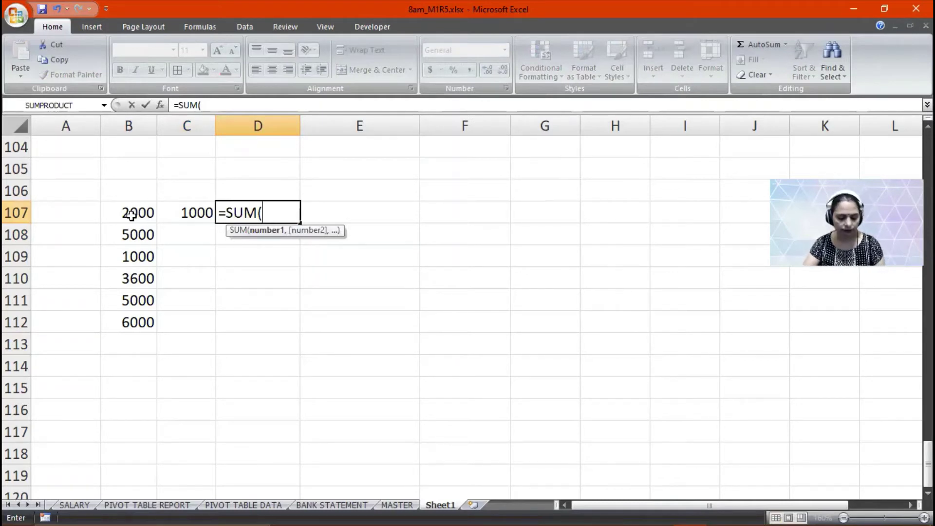
key(Escape)
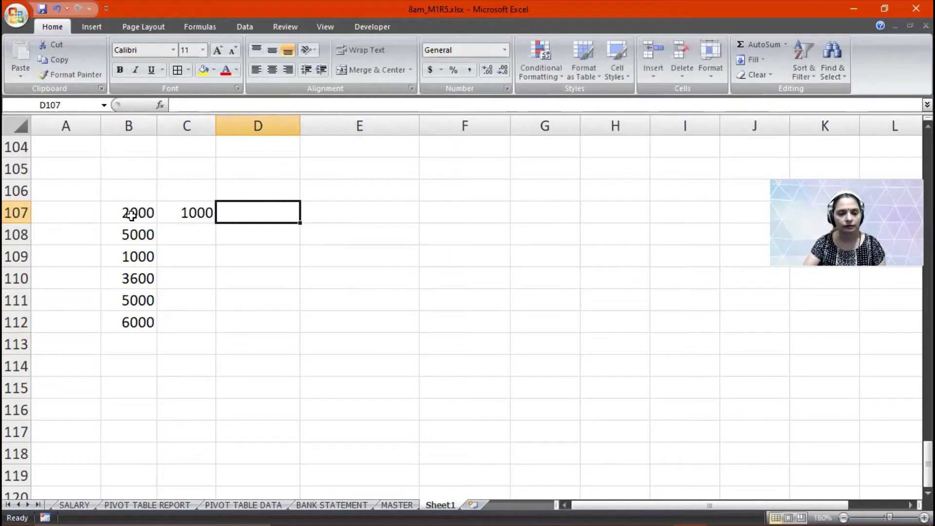
Enter the amounts 200, 500, 300, 600 and 1500 down C108:C112
click(189, 231)
text(200)
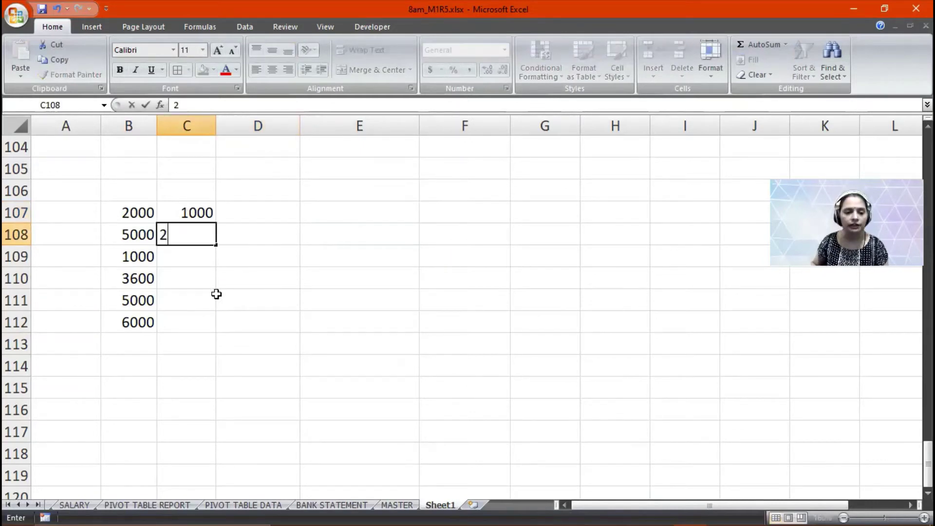
key(Return)
text(500)
key(Return)
text(300)
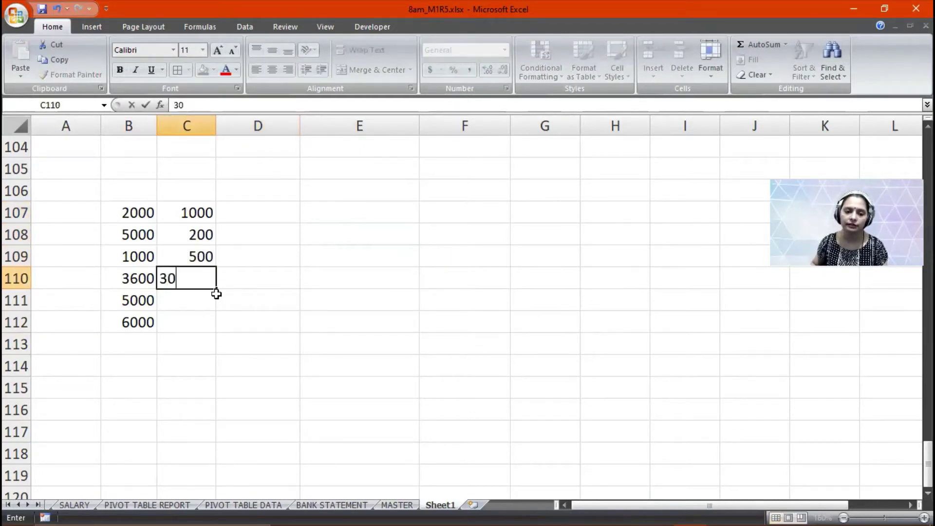
key(Return)
text(600)
key(Return)
text(1500)
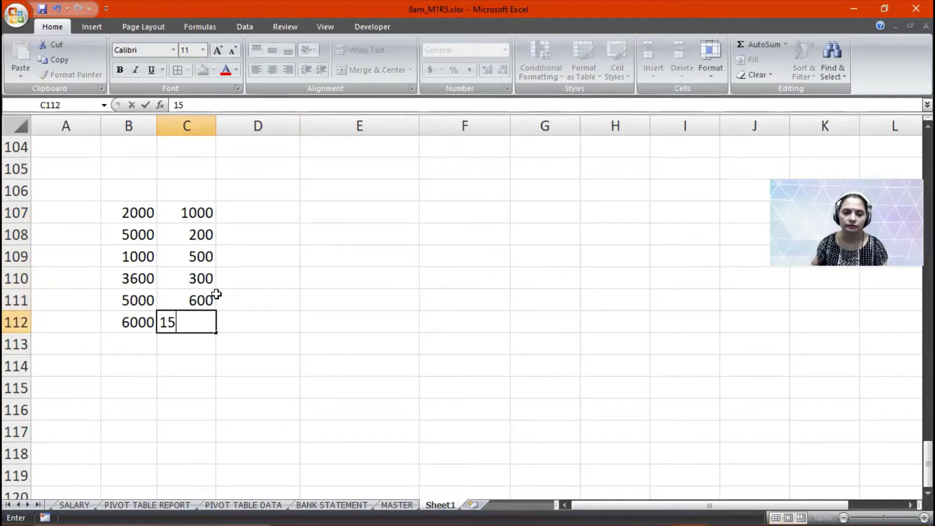
key(Return)
Total the first row in D107 with the relative formula =SUM(B107:C107)
click(254, 220)
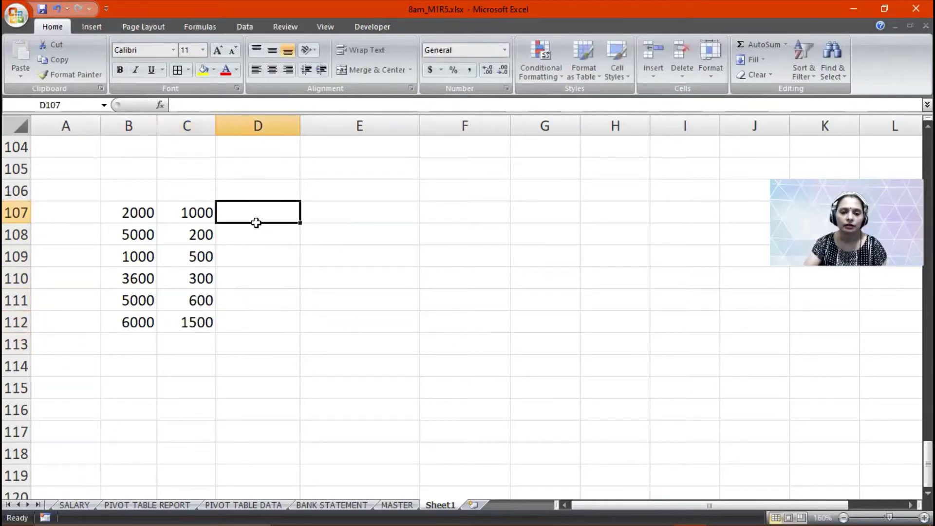
text(=)
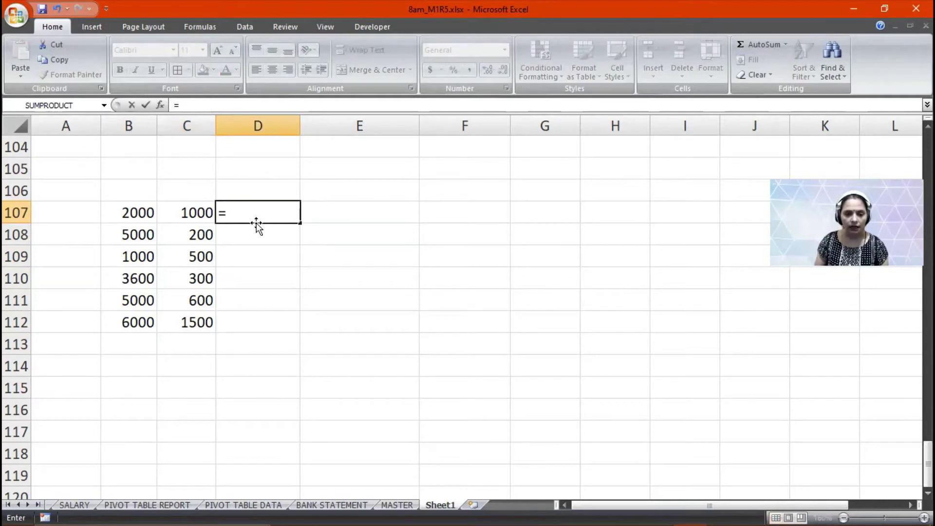
text(S)
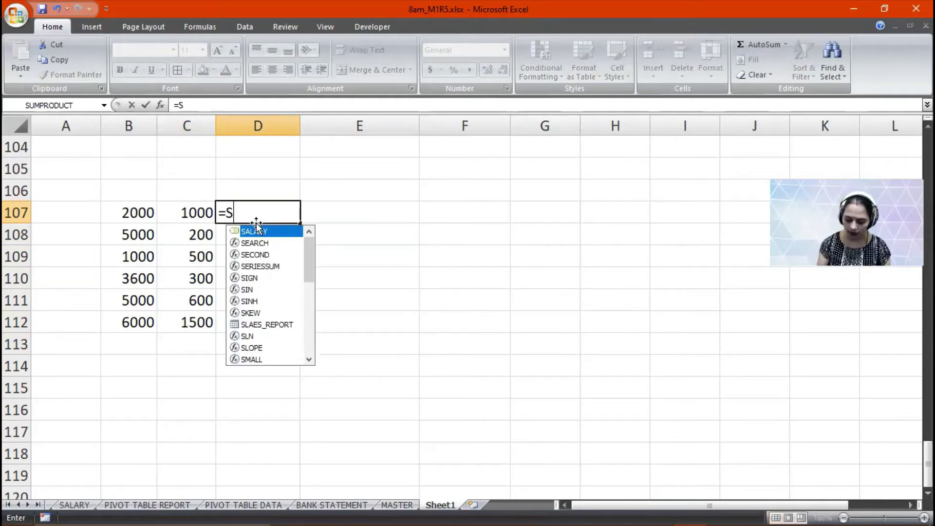
text(UM()
key(Left)
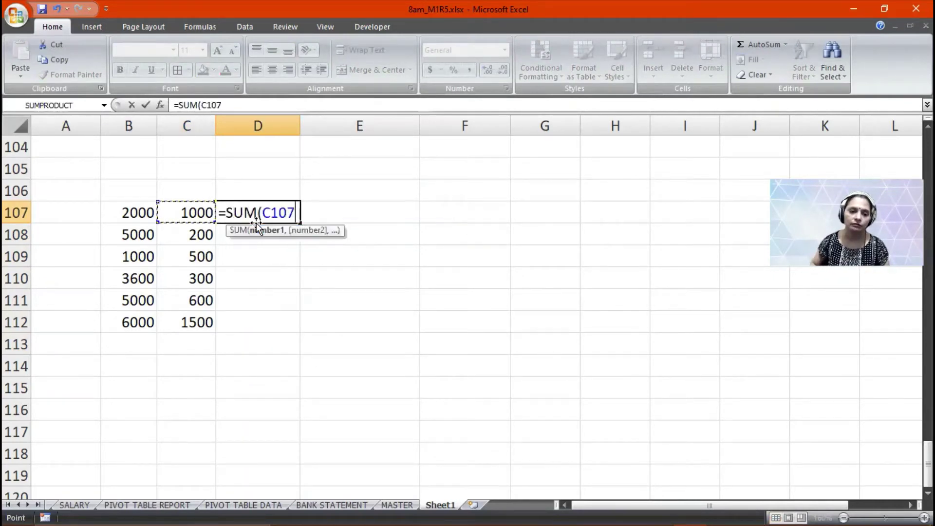
key(shift+Left)
text())
key(Return)
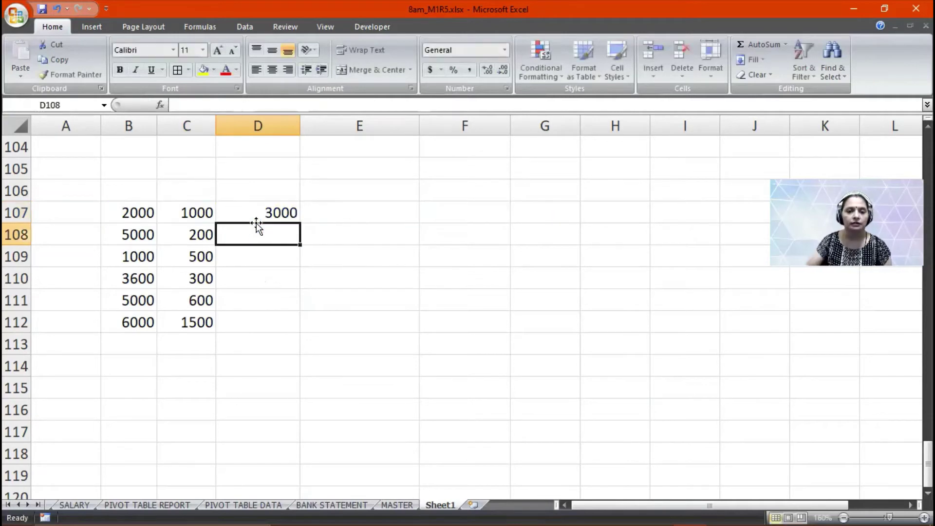
Copy the relative SUM formula from D107 to E113 and inspect the references of the pasted formula
click(276, 211)
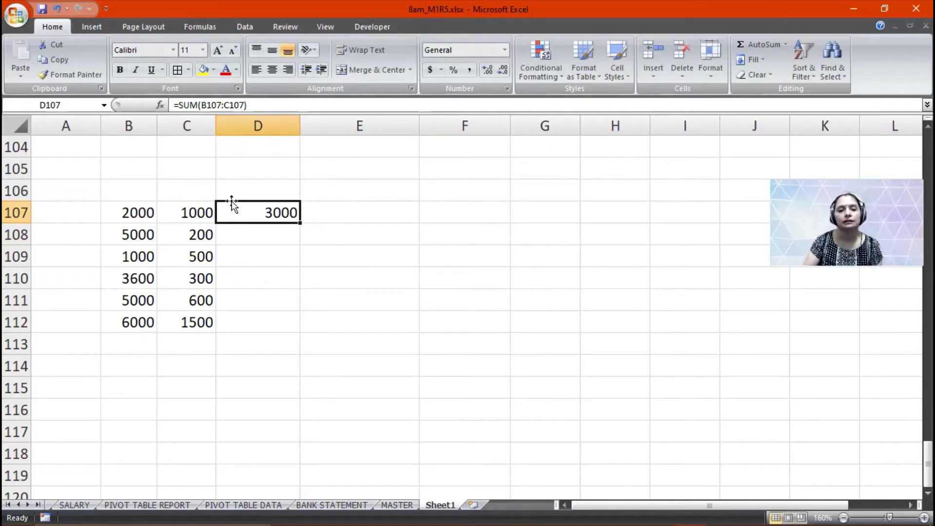
double_click(252, 218)
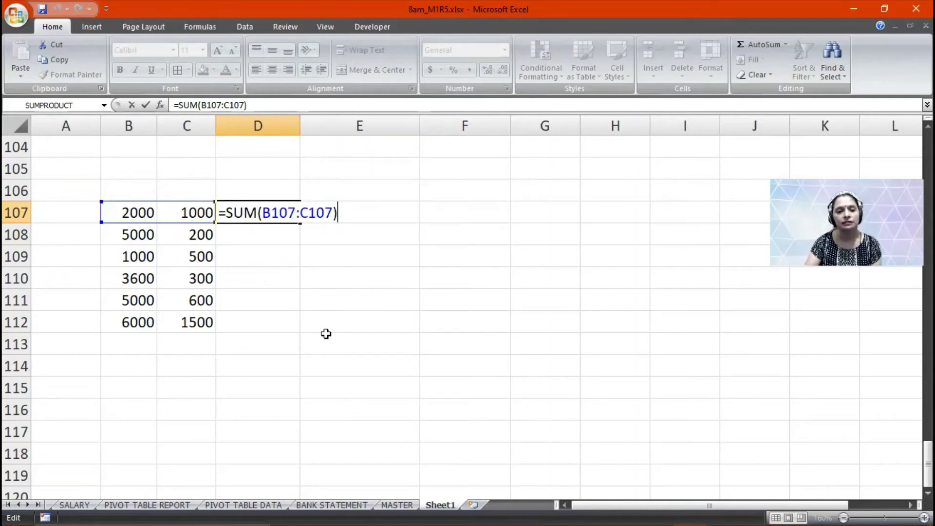
key(Escape)
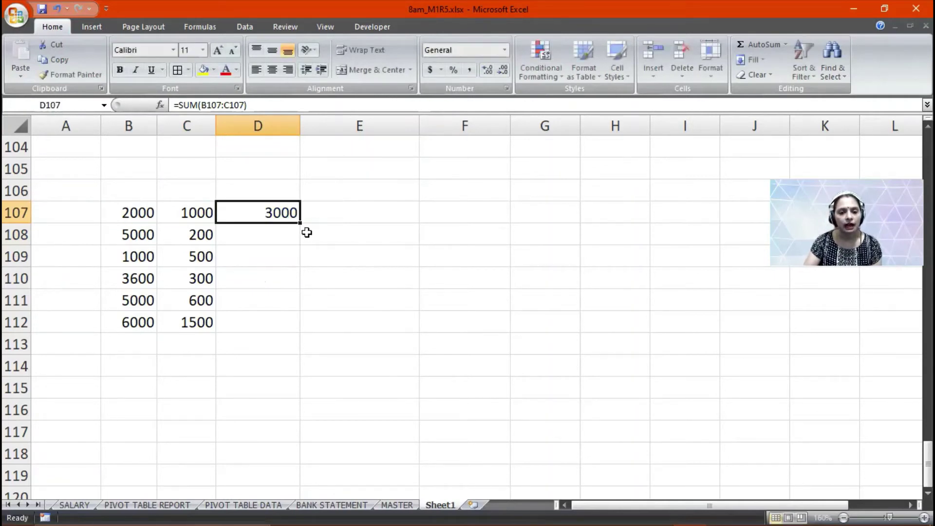
key(ctrl+c)
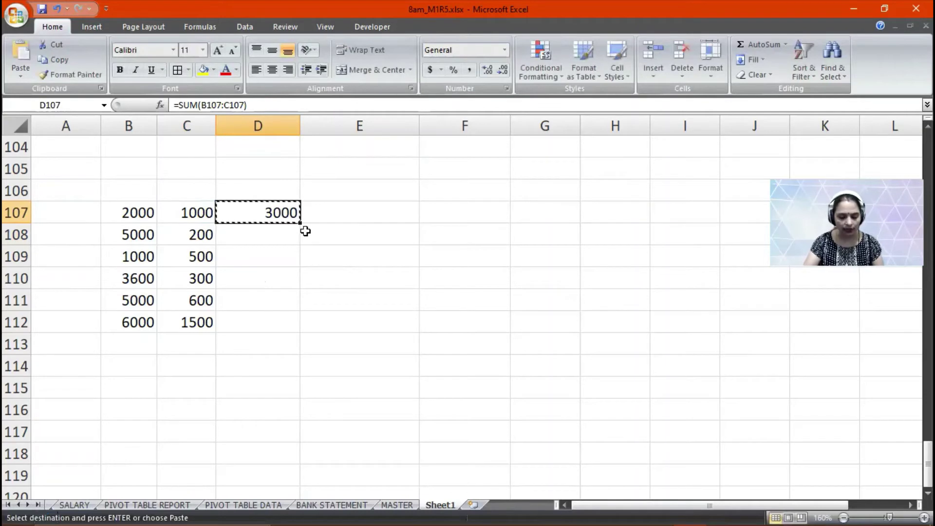
click(336, 341)
key(ctrl+v)
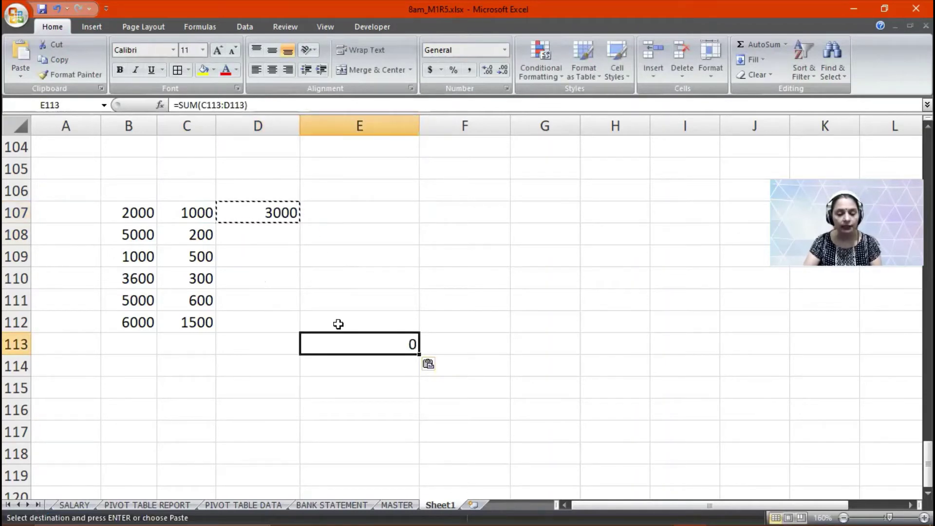
key(F2)
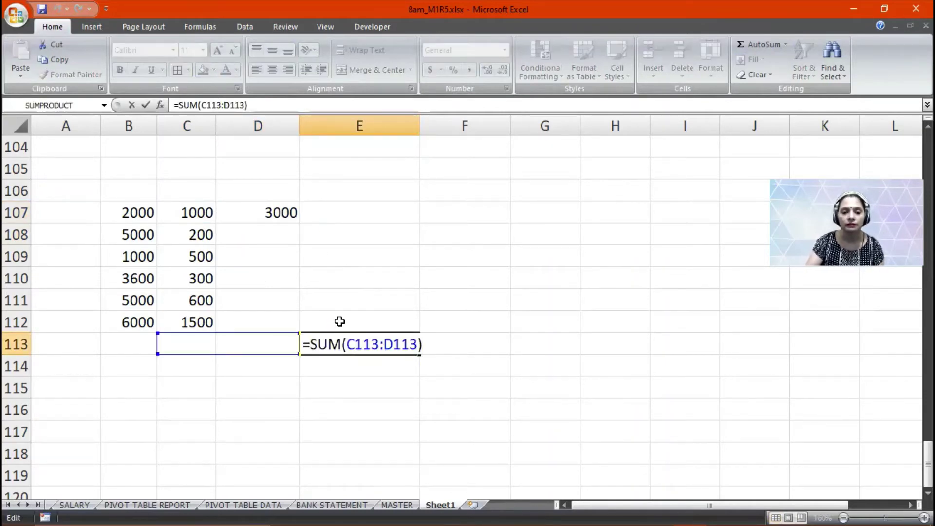
key(Return)
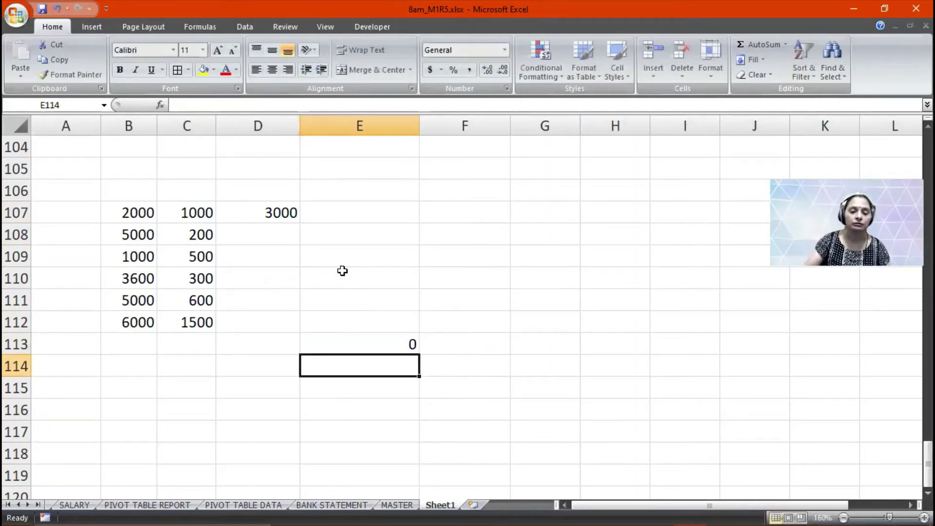
Make both references in D107's formula absolute so it reads =SUM($B$107:$C$107)
click(278, 219)
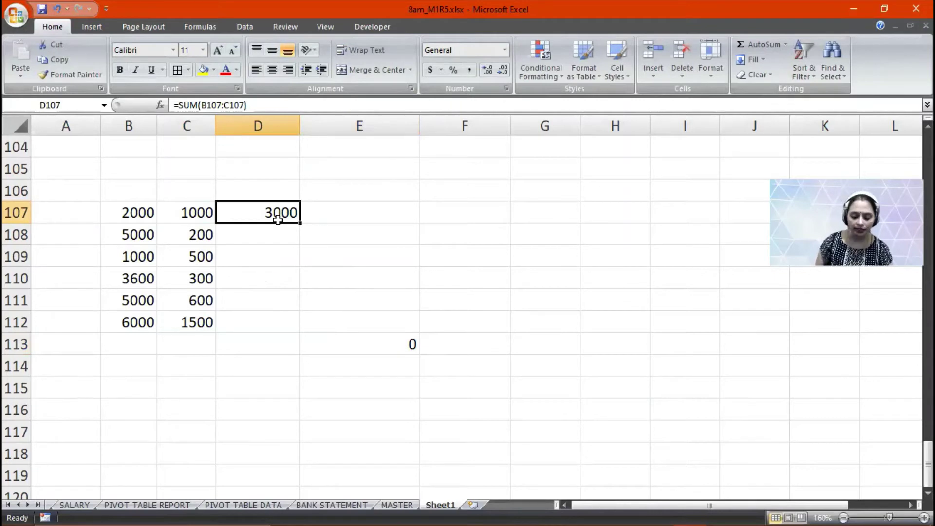
double_click(277, 219)
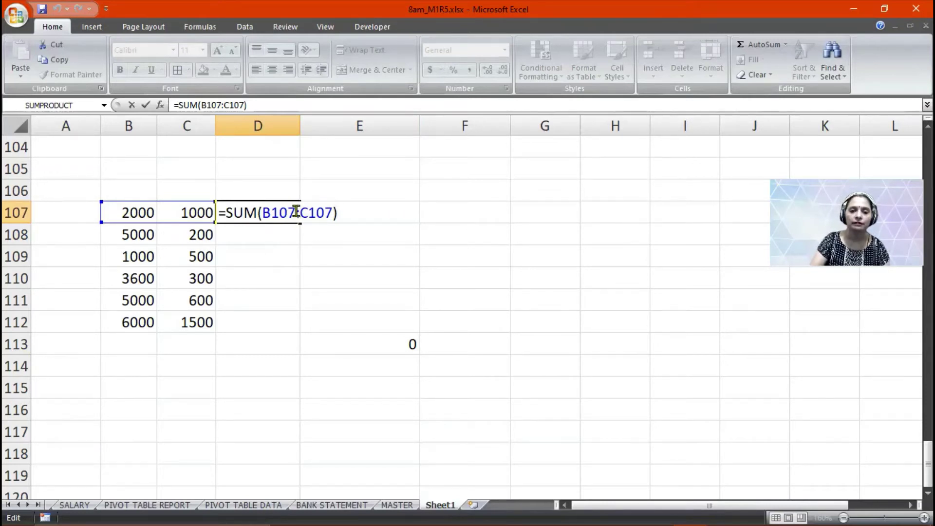
click(296, 211)
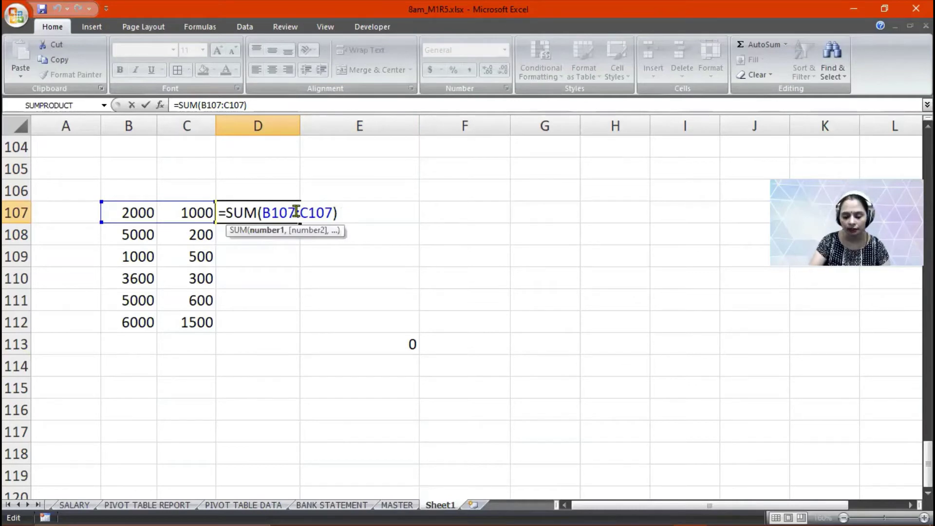
key(F4)
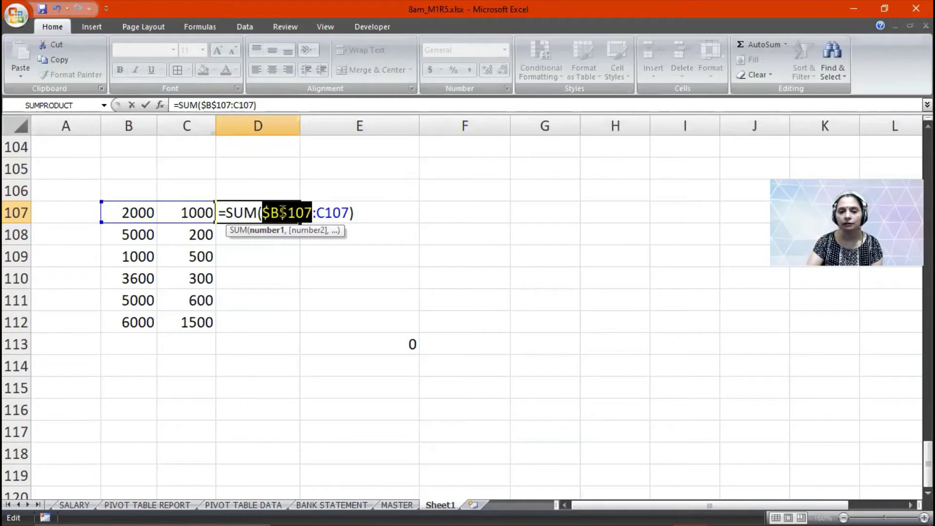
click(350, 212)
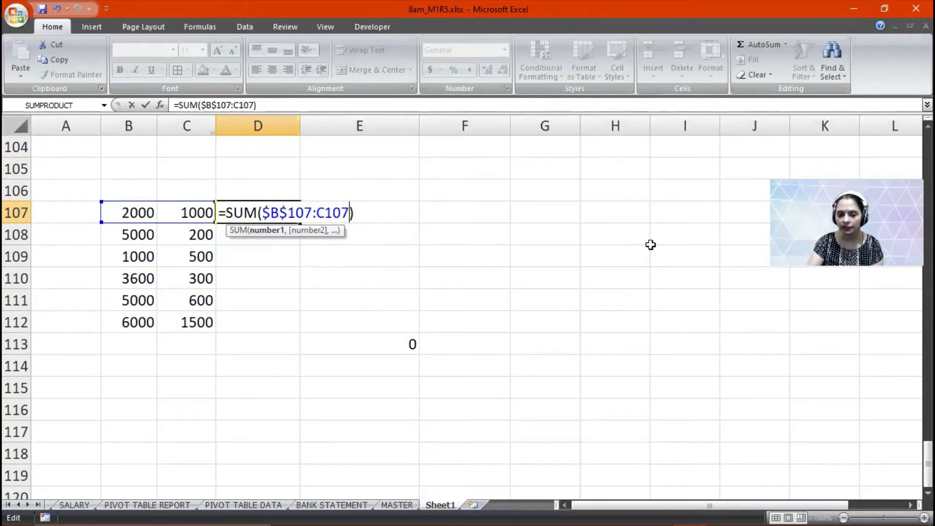
key(F4)
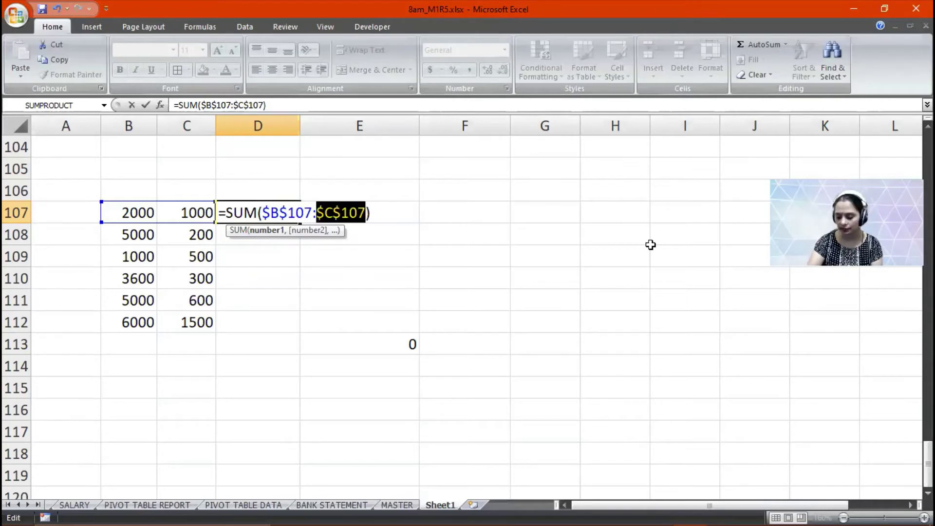
key(Return)
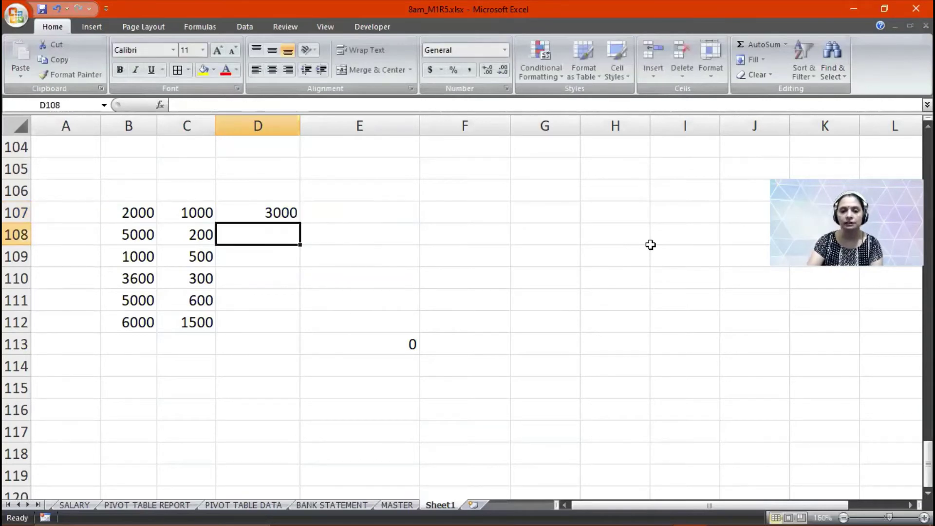
Copy the absolute SUM formula from D107 and paste it into E114
click(268, 212)
key(ctrl+c)
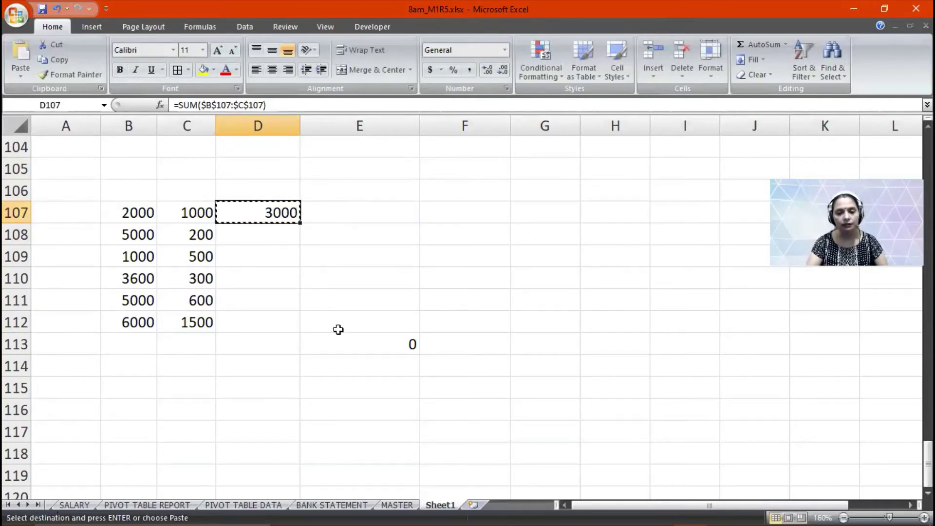
click(392, 360)
key(ctrl+v)
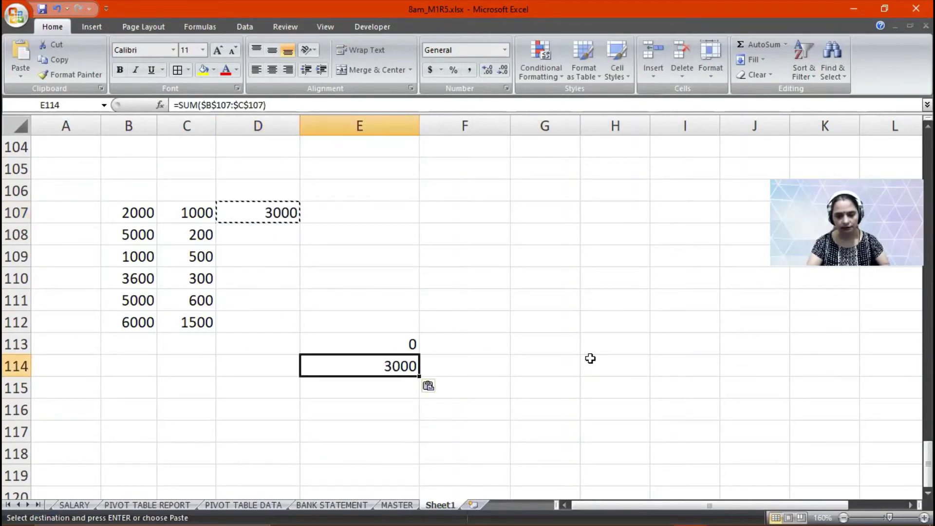
key(Escape)
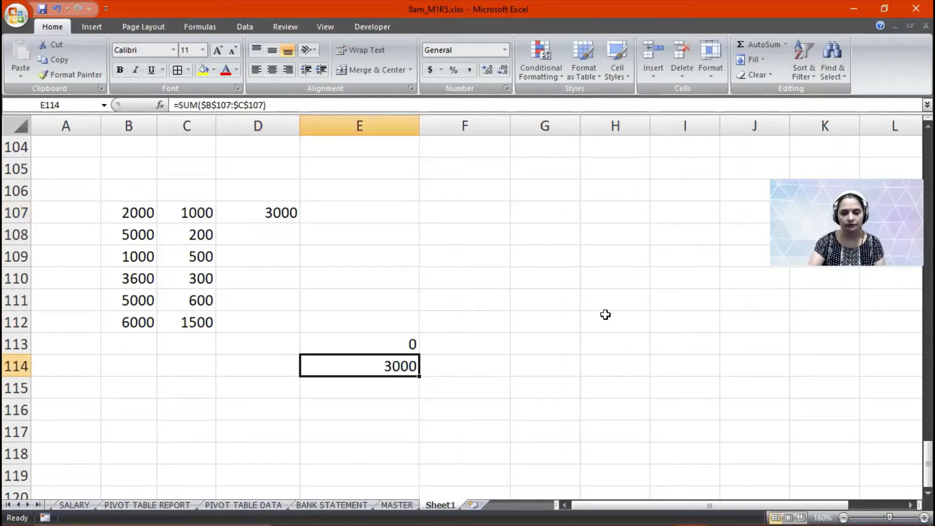
Compare the pasted formulas in E113 and E114 with the source formula in D107
key(Up)
key(F2)
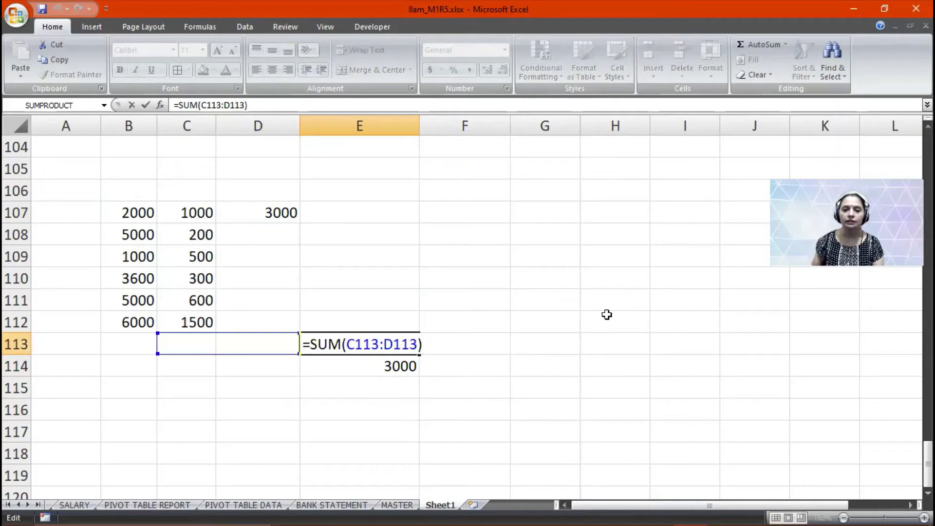
key(Return)
key(F2)
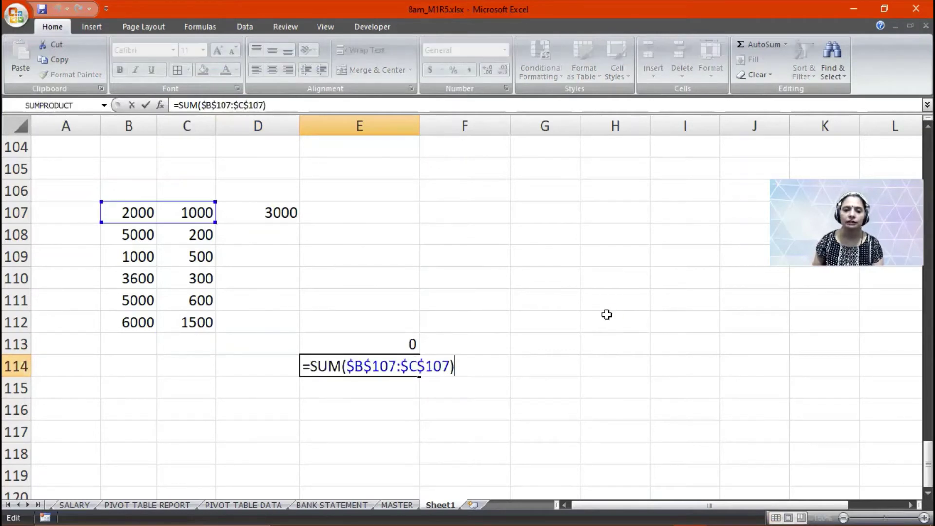
key(Return)
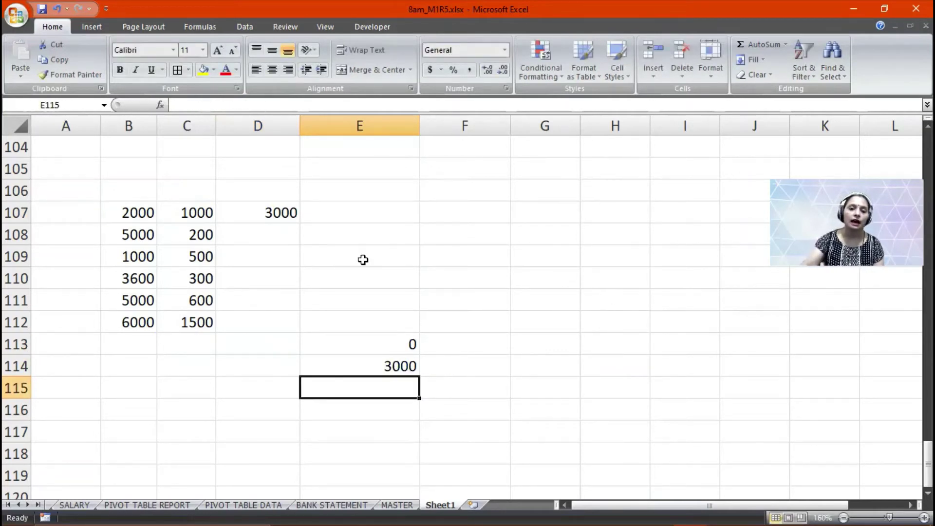
click(281, 217)
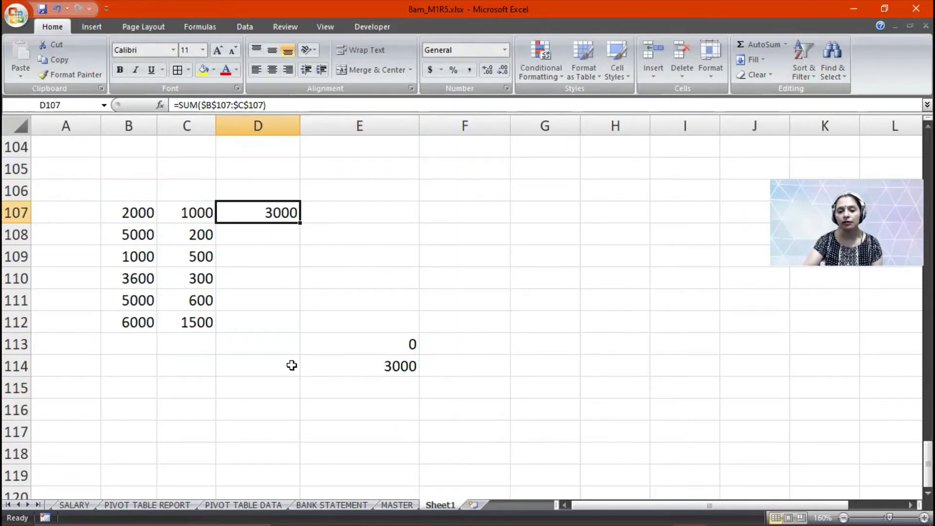
Enter 5 in both C115 and D115
click(190, 391)
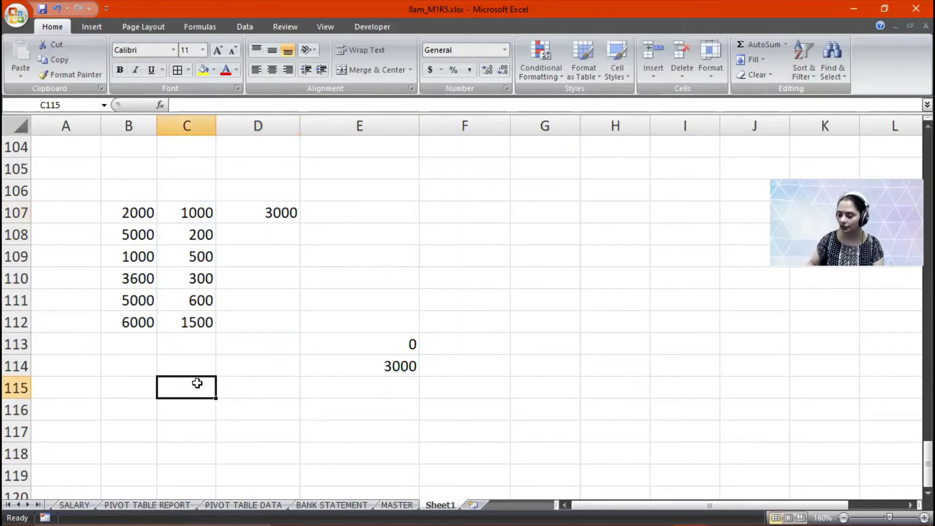
text(5)
key(Tab)
text(5)
key(Return)
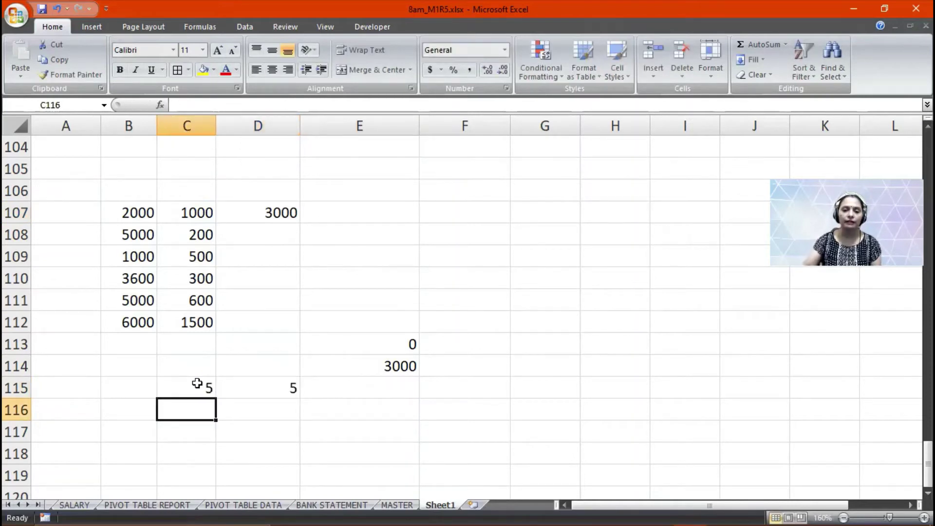
Copy the absolute SUM formula from D107 and paste it into E115
click(283, 214)
key(ctrl+c)
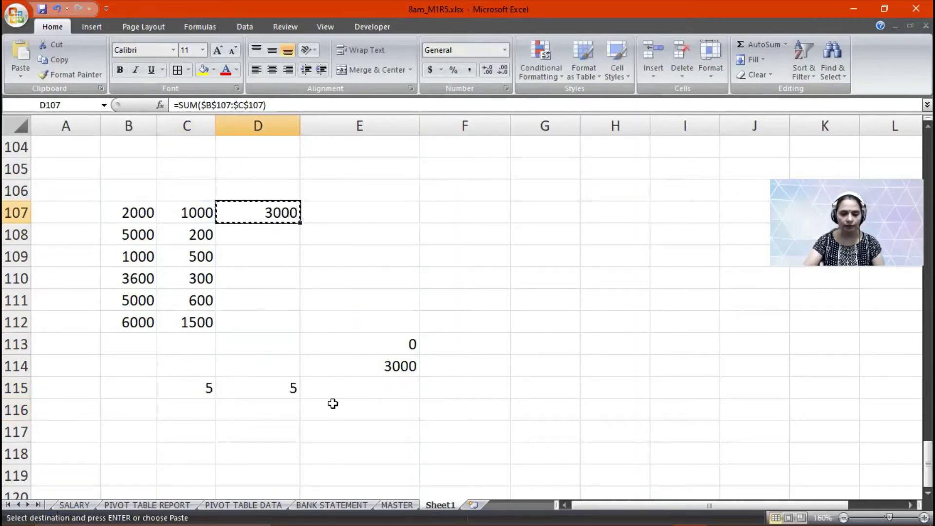
click(336, 395)
key(ctrl+v)
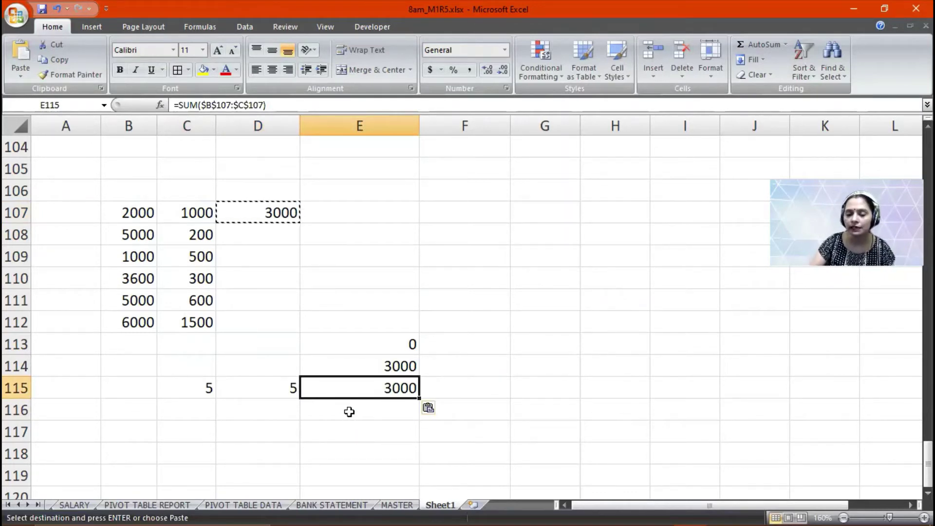
key(Escape)
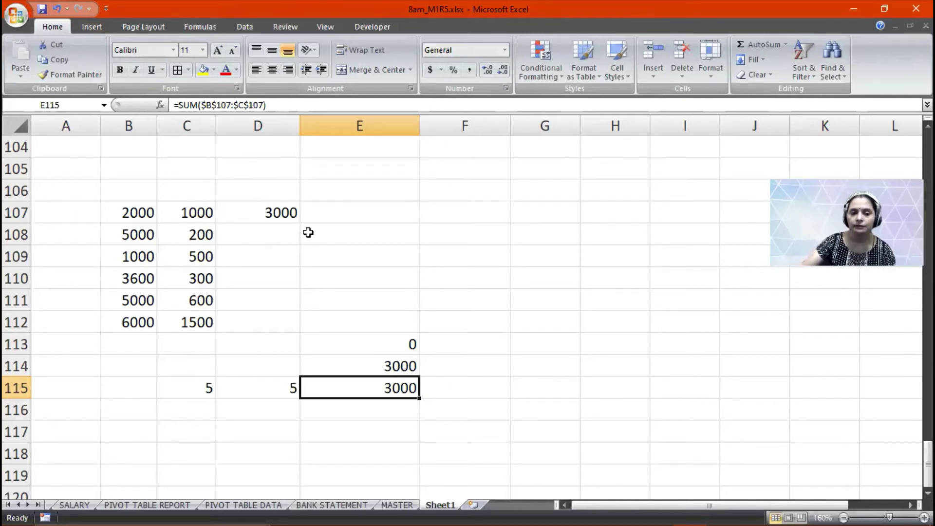
Enter the values 20000, 15000, 14500, 18500 and 35000 down column B in B118:B122
scroll(292, 232, down, 4)
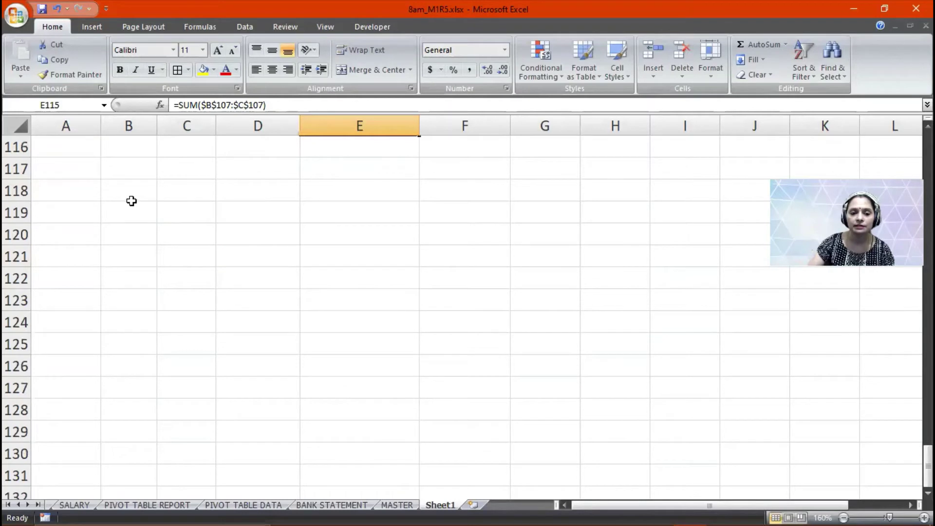
click(132, 201)
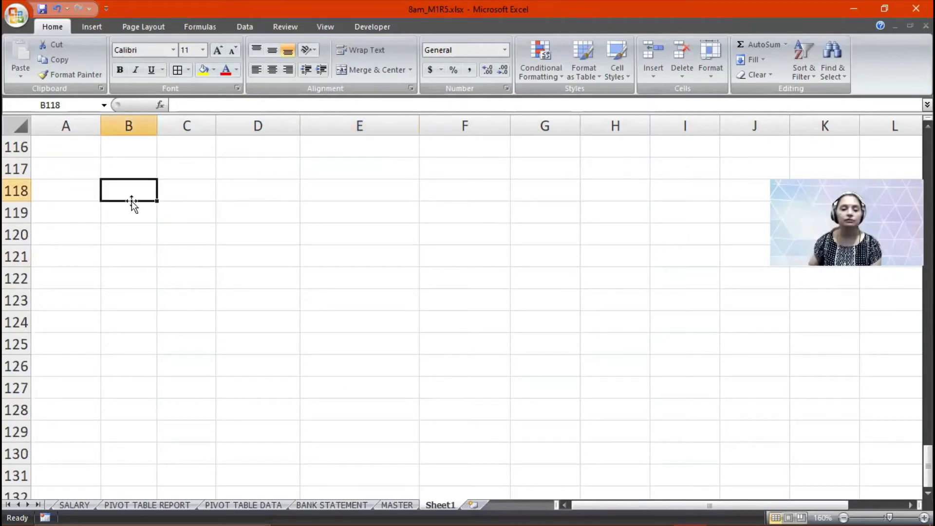
text(20000)
key(Return)
text(15000)
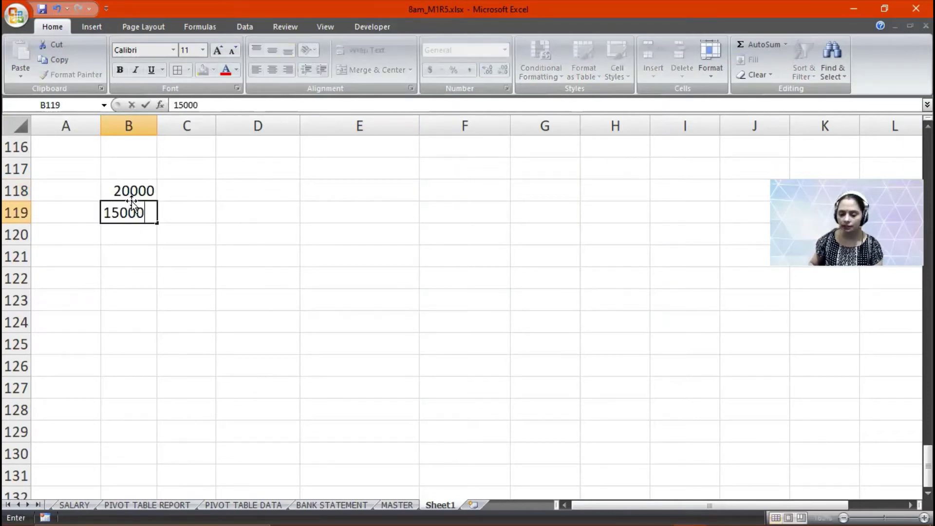
key(Return)
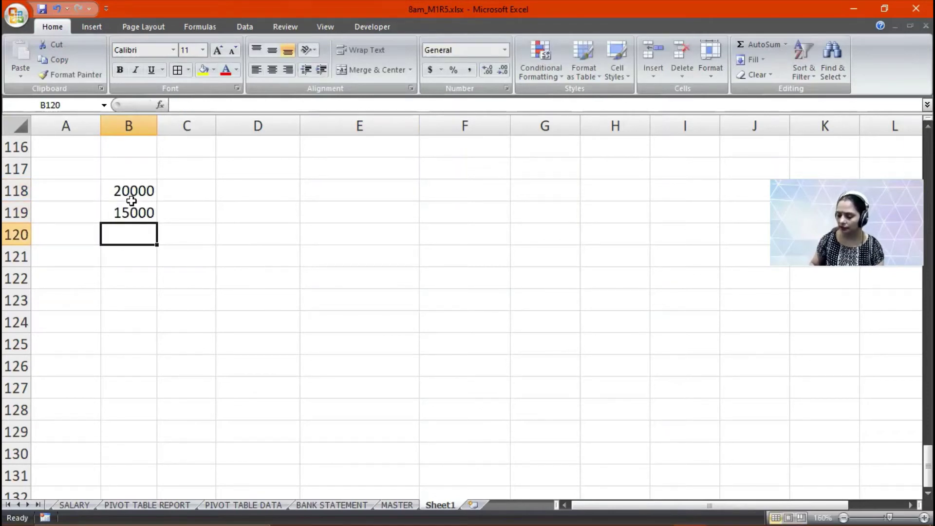
text(14500)
key(Return)
text(18500)
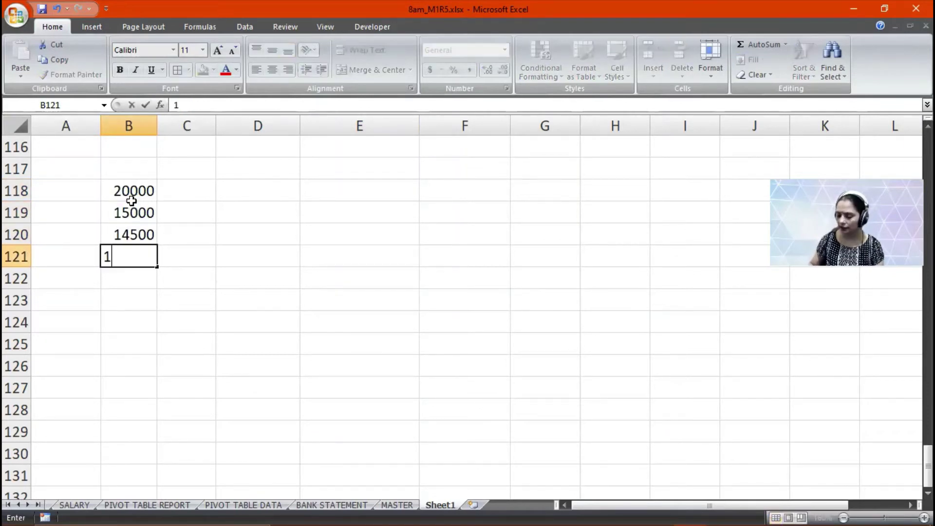
key(Return)
text(35000)
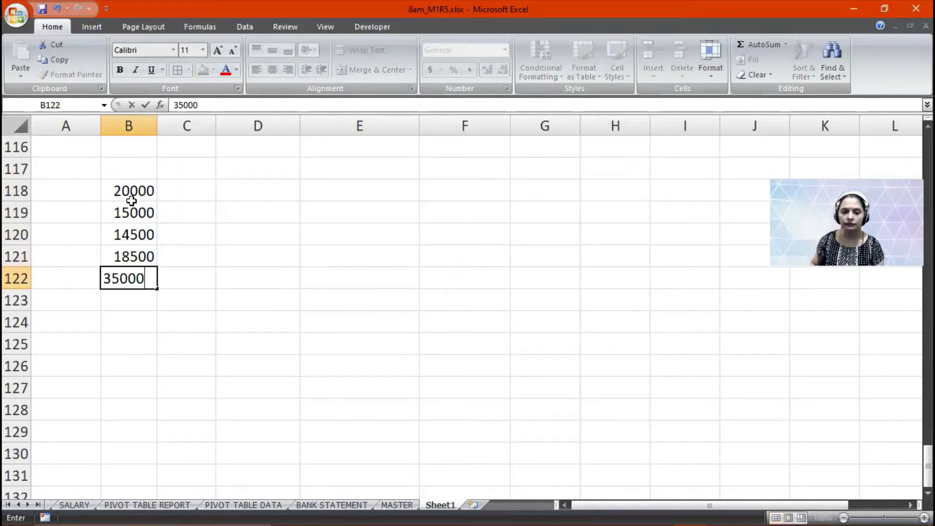
key(Return)
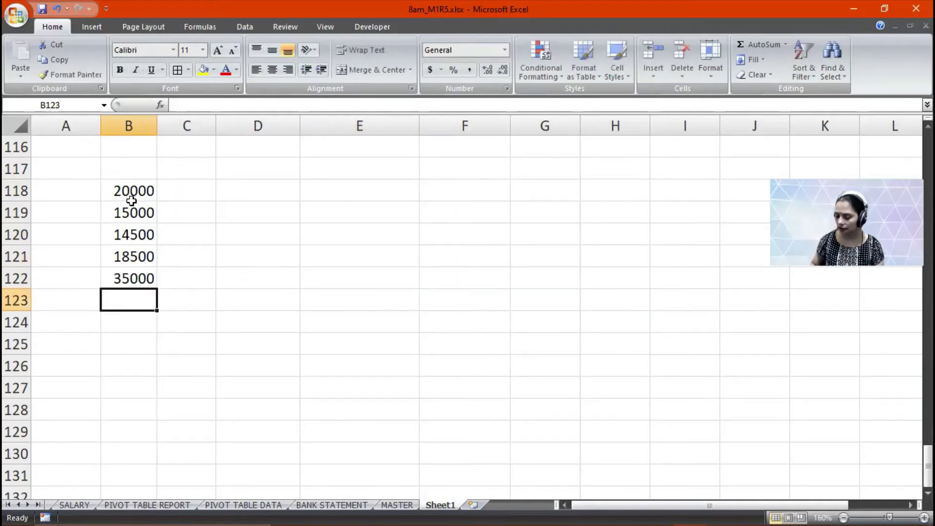
Continue the column B list in B123:B128 with 22000, 16000, 10000, 15000, 25000 and 30000
text(22000)
key(Return)
text(16000)
key(Return)
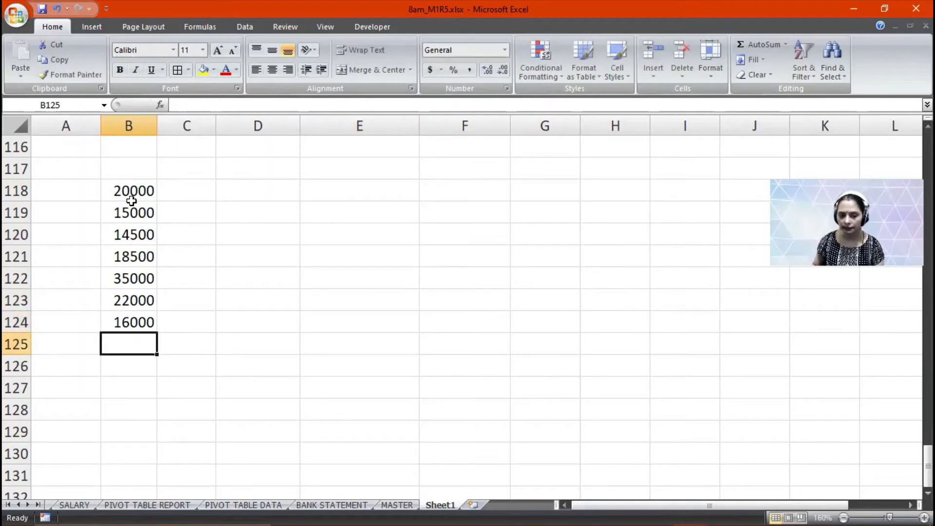
text(10000)
key(Return)
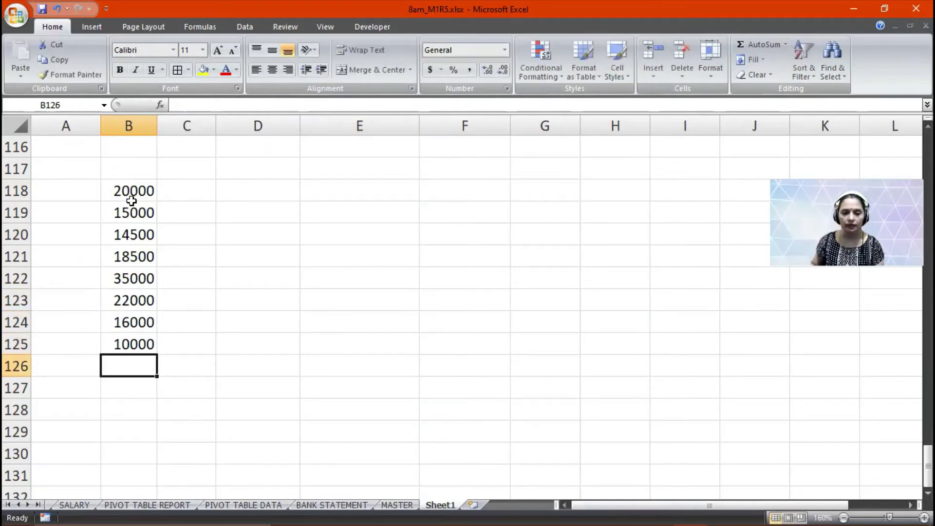
text(15000)
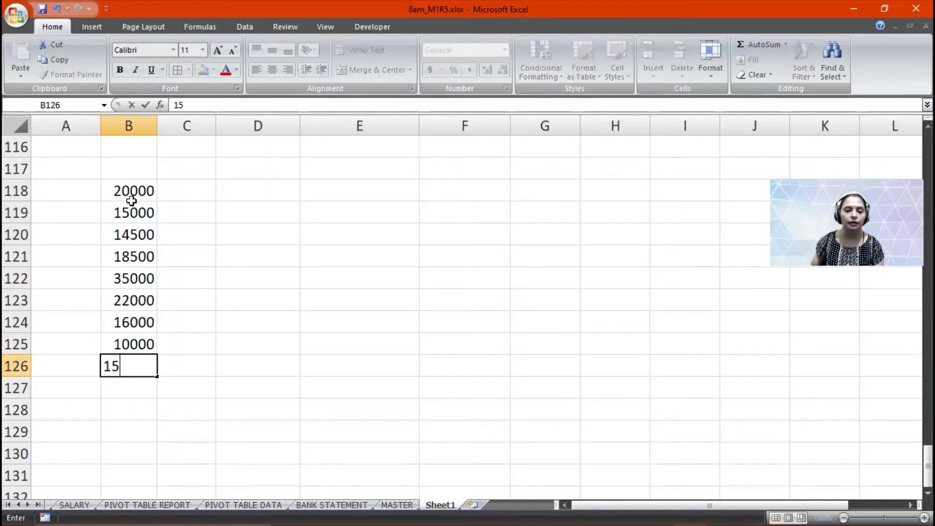
key(Return)
text(25000)
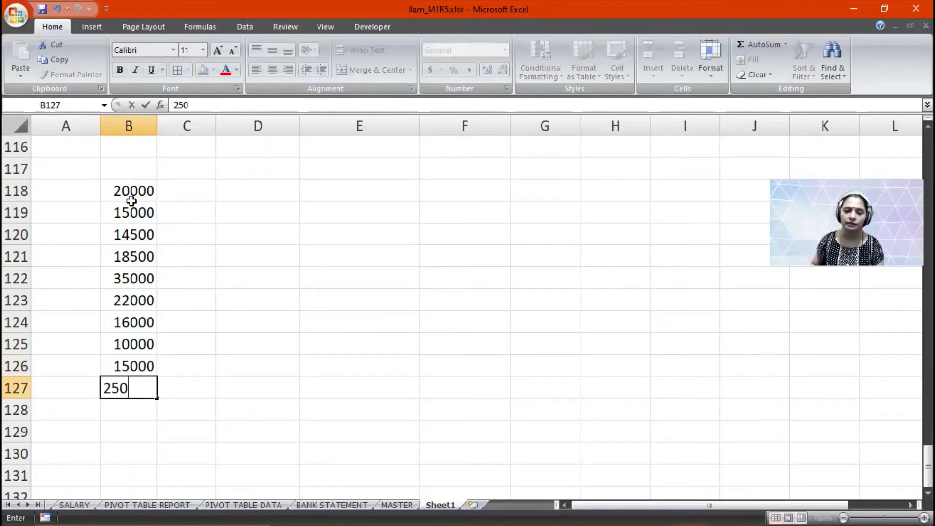
key(Return)
text(350)
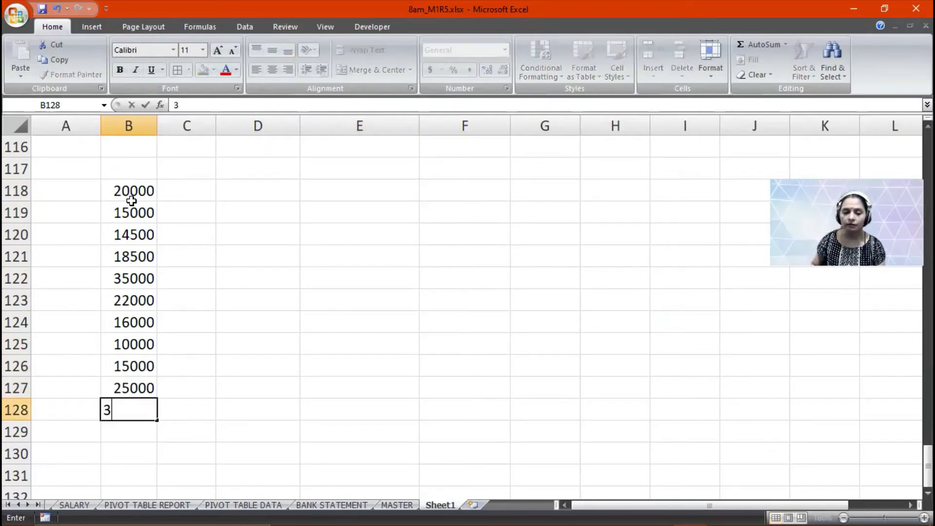
key(BackSpace)
key(BackSpace)
key(BackSpace)
text(30000)
key(Return)
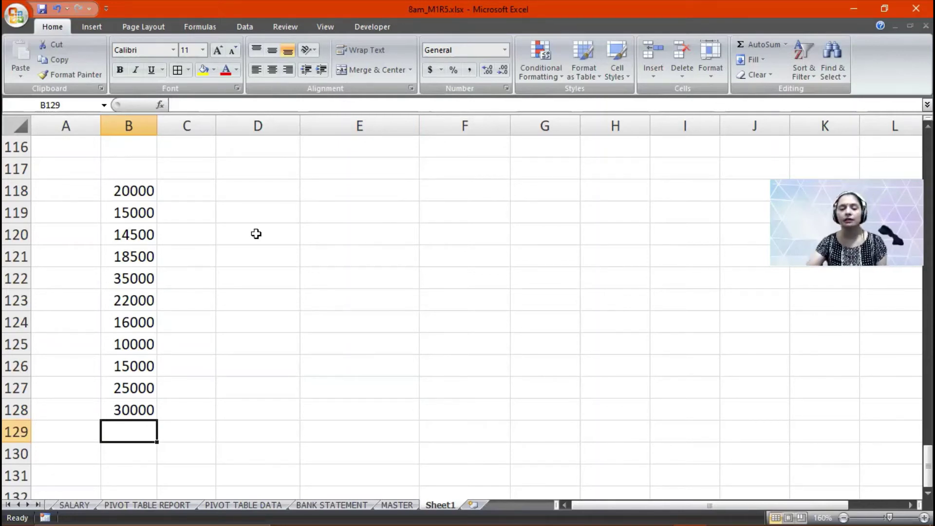
Add the heading BASIC in B117 and the rate 10% in C117 above the list
click(146, 167)
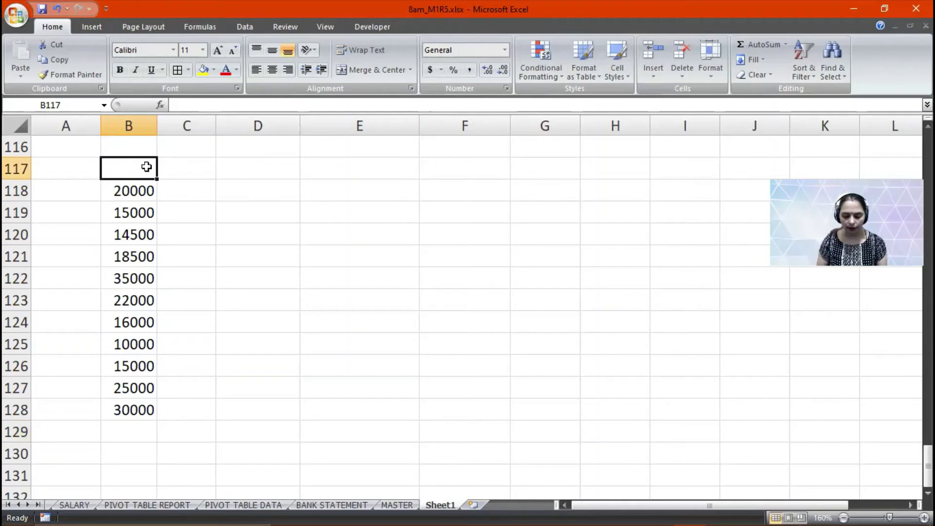
text(BASIC)
key(Tab)
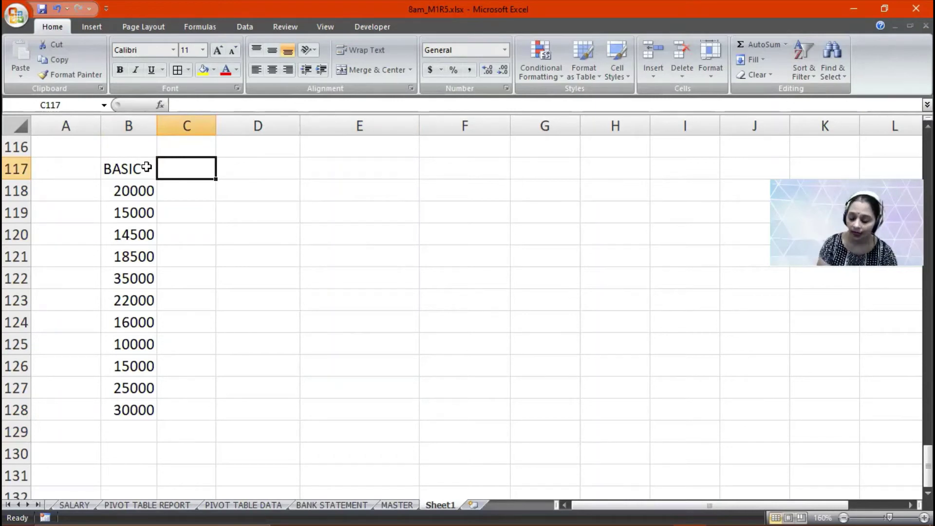
text(10%)
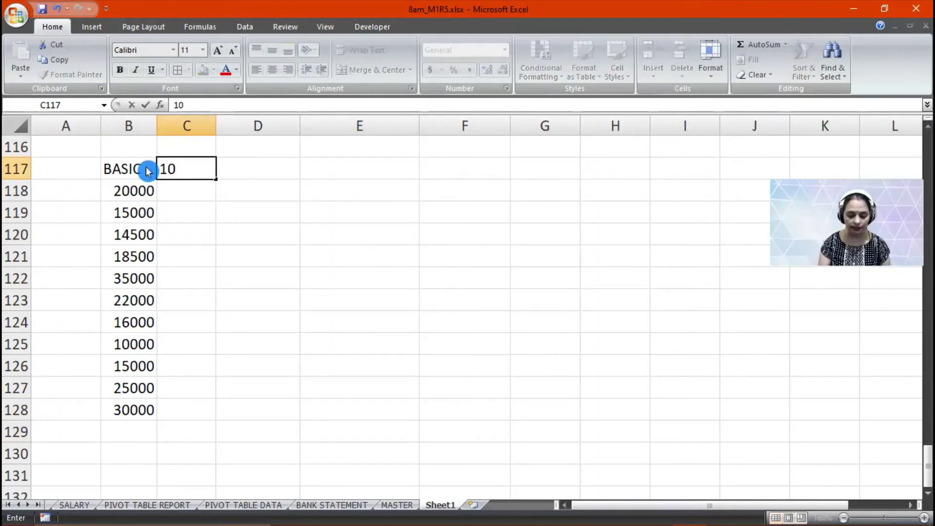
key(Return)
key(Left)
key(Right)
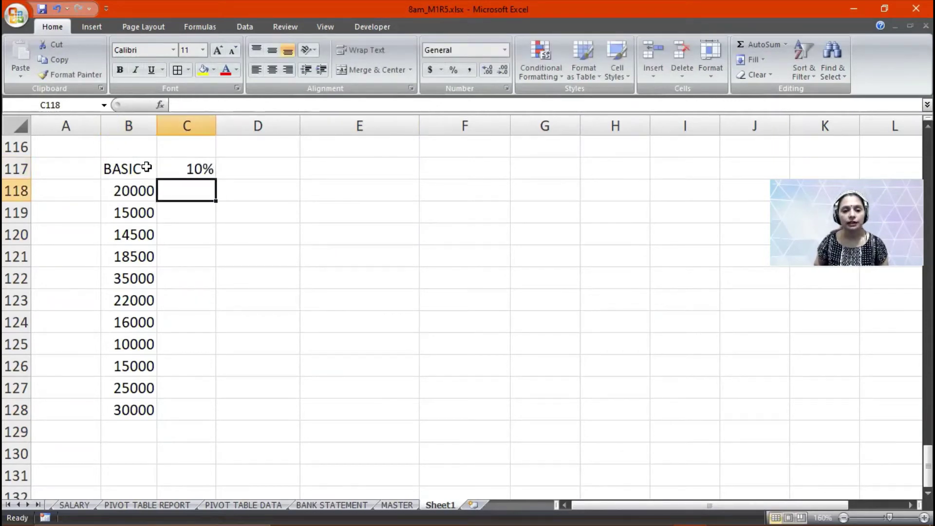
Fill C118:C128 with the formula =B118&10% in one entry and widen column C to fit the results
key(shift+Down)
key(shift+Down)
key(shift+Down)
key(shift+Down)
key(shift+Down)
key(shift+Down)
key(shift+Down)
key(shift+Down)
key(shift+Down)
key(shift+Down)
text(=)
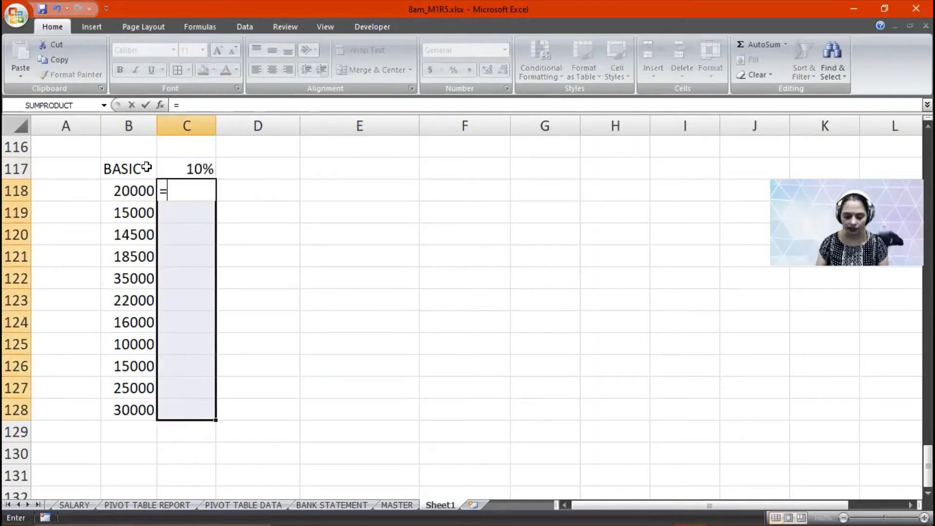
key(Left)
text(&)
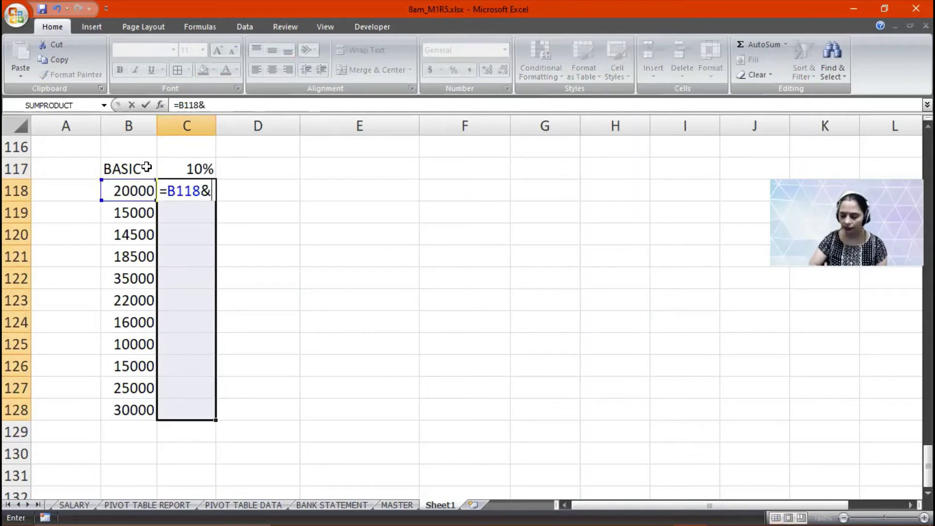
text(10%)
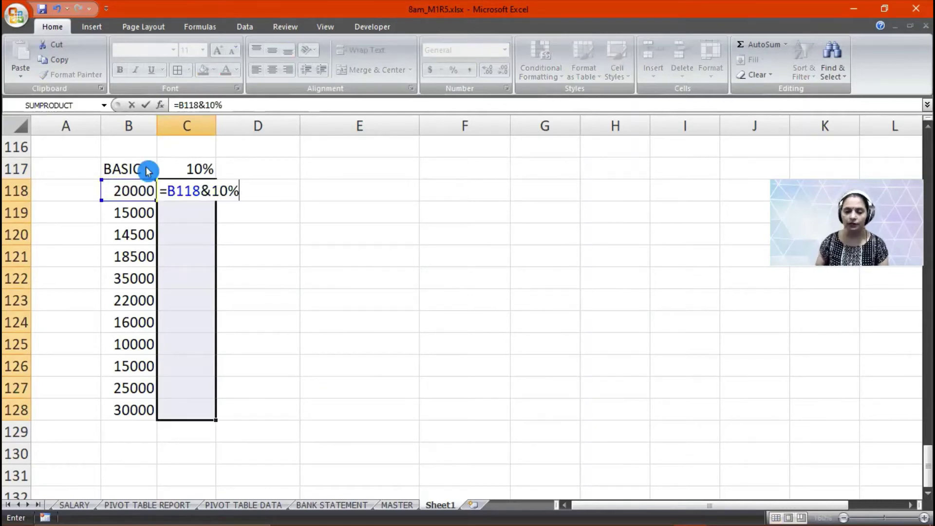
key(ctrl+Return)
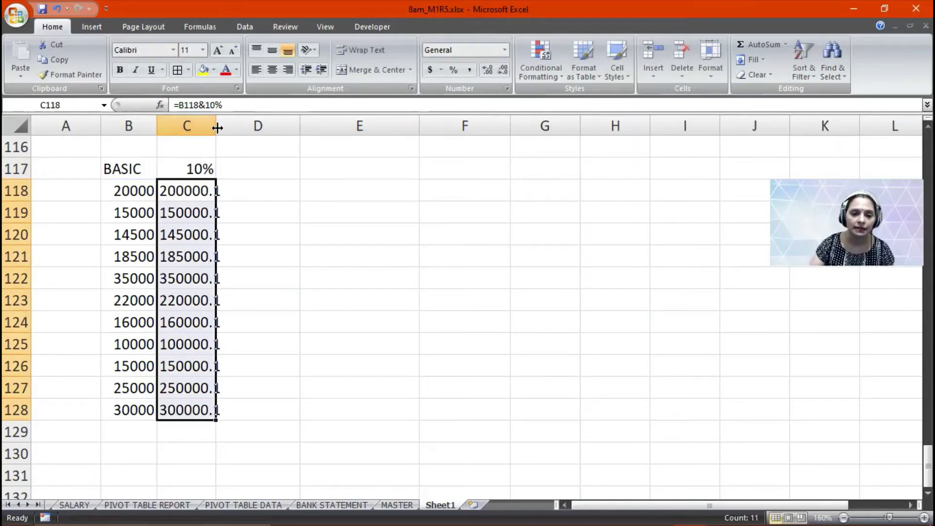
drag(218, 127, 240, 128)
click(502, 71)
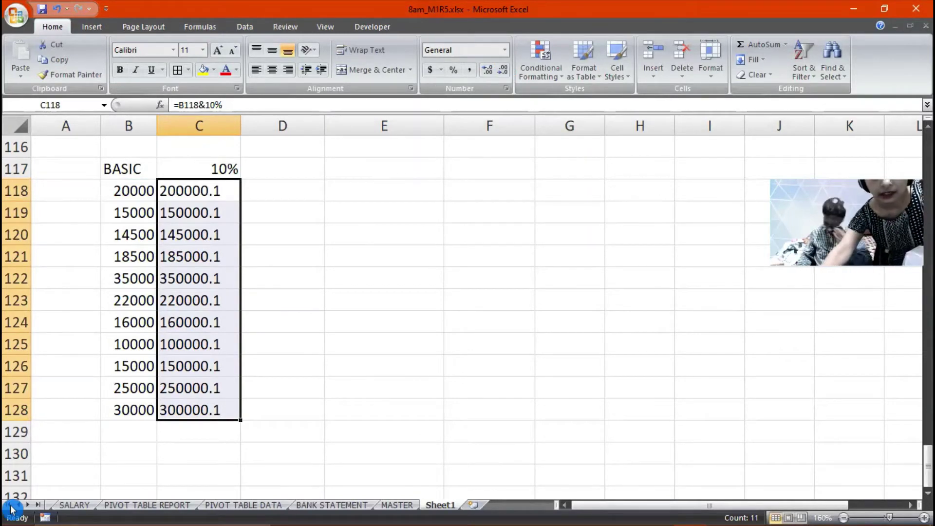
Open the formula in C118 for editing at the part between & and 10%
double_click(191, 189)
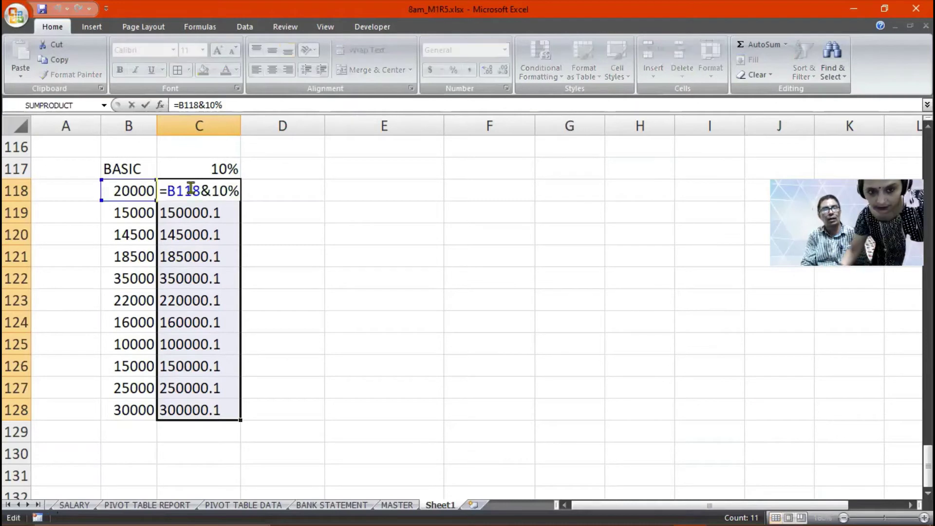
key(Left)
key(Left)
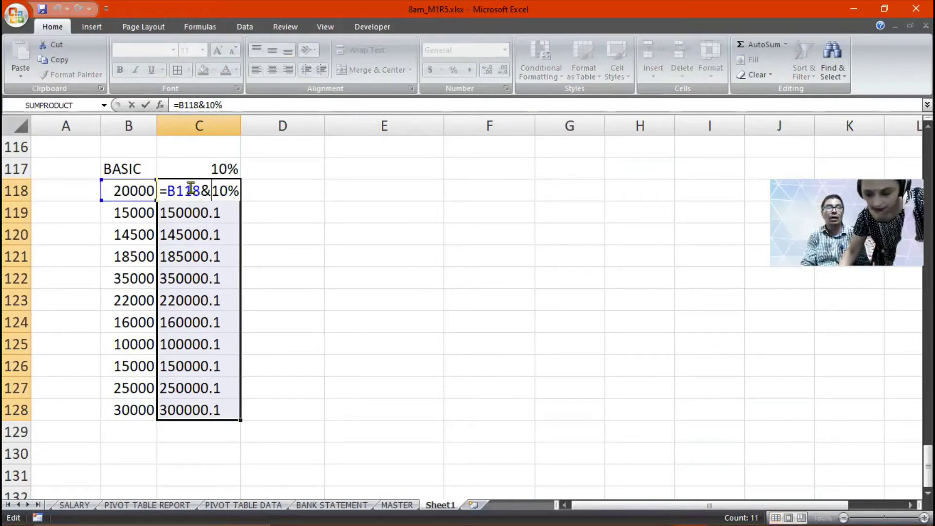
Correct the C118 formula to =B118*10% and fill it down through C128
key(BackSpace)
text(*)
key(Return)
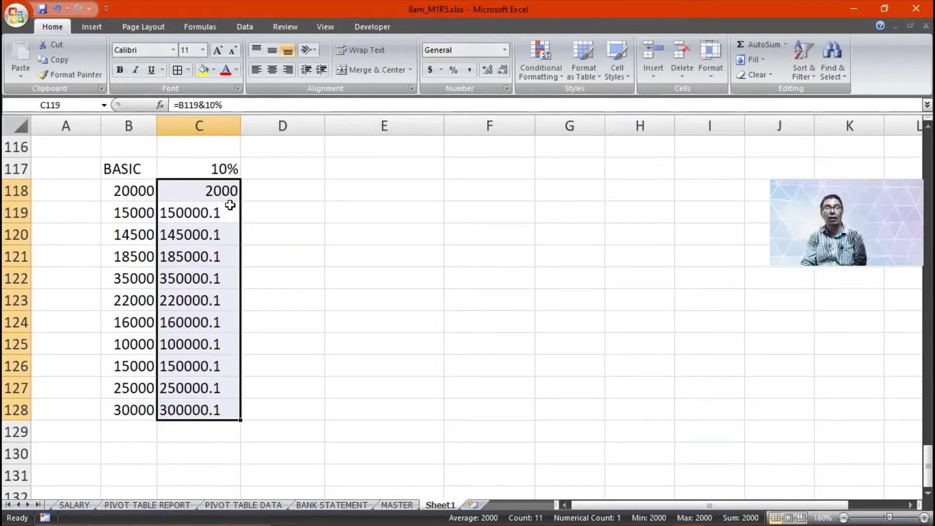
key(ctrl+d)
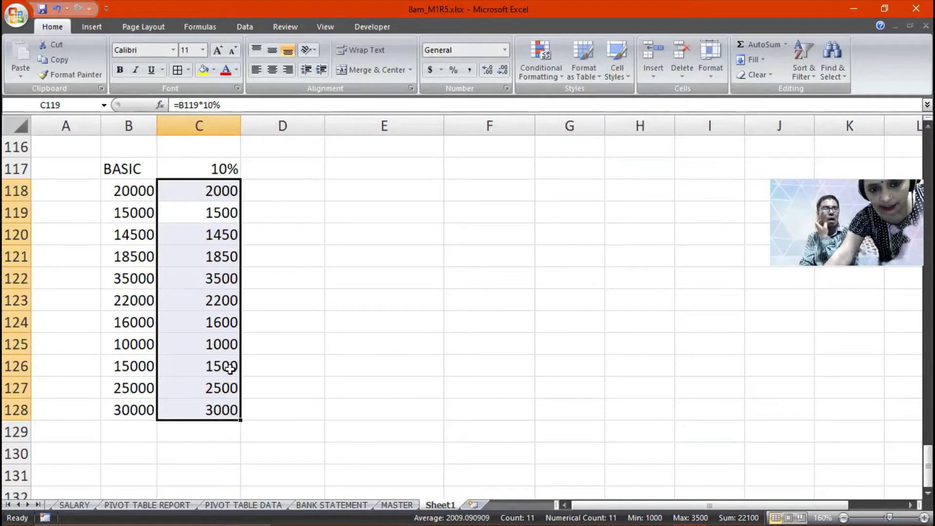
click(213, 343)
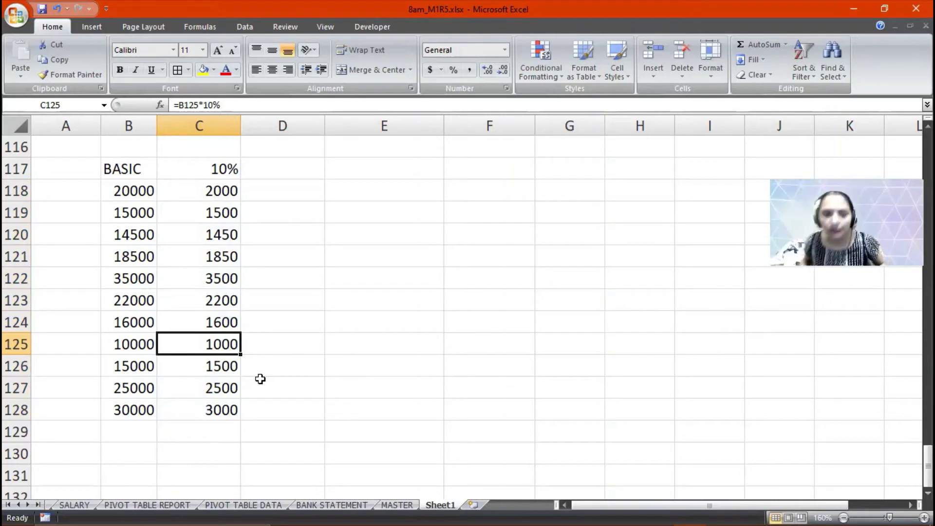
Enter a formula in D118 that subtracts C125 from the first basic salary, =B118-C125
click(285, 196)
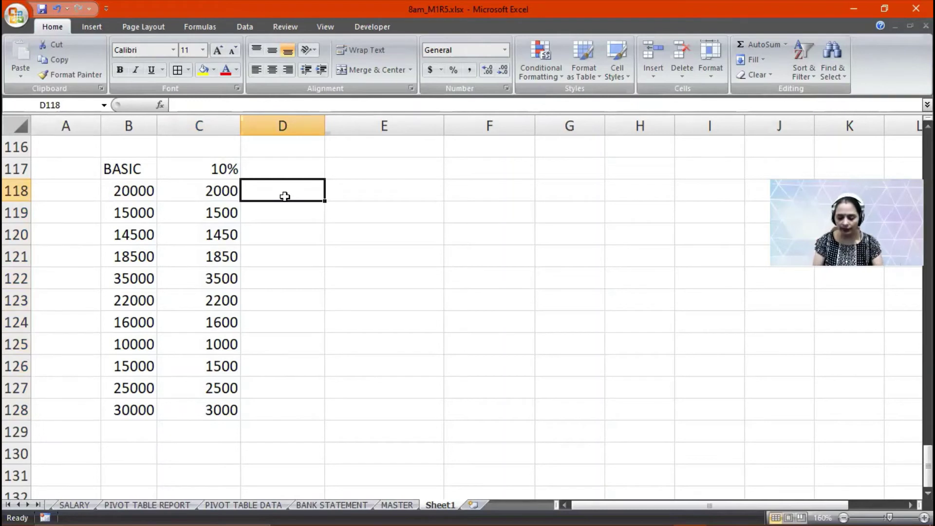
text(=)
key(Left)
key(Left)
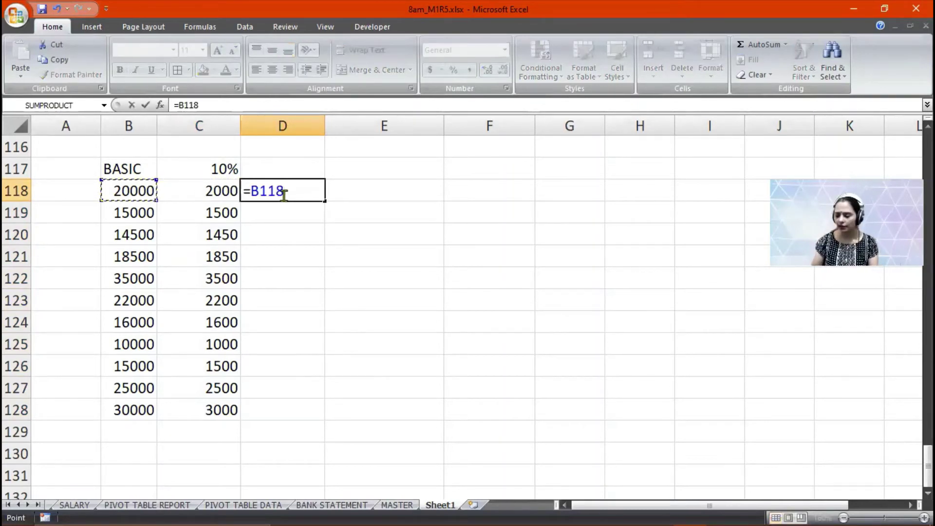
text(-)
key(Down)
key(Down)
key(Down)
key(Down)
key(Down)
key(Down)
key(Down)
key(Left)
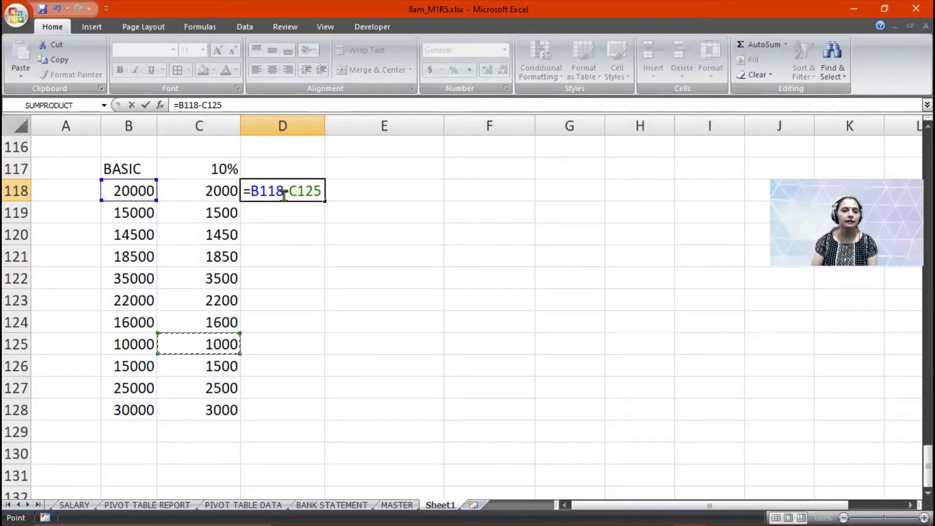
key(Return)
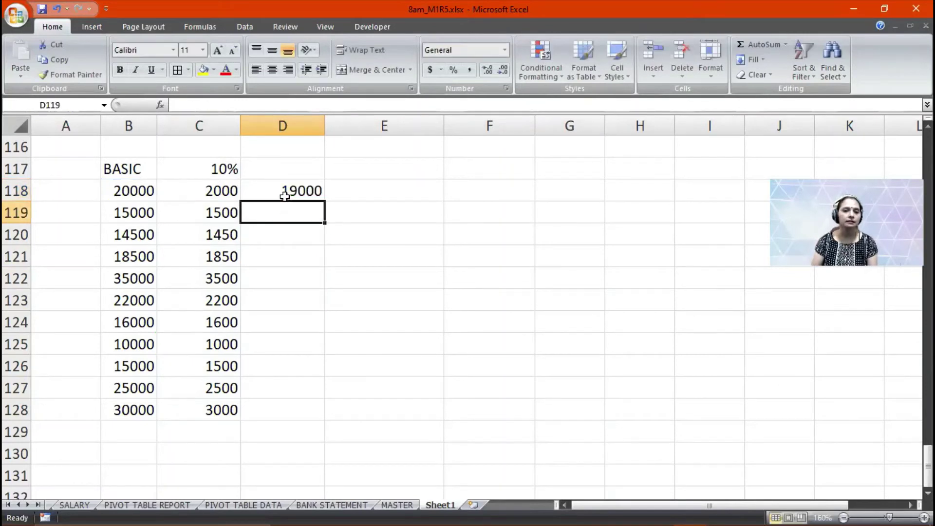
Fill the D118 subtraction formula down through D128 and save the workbook
click(317, 185)
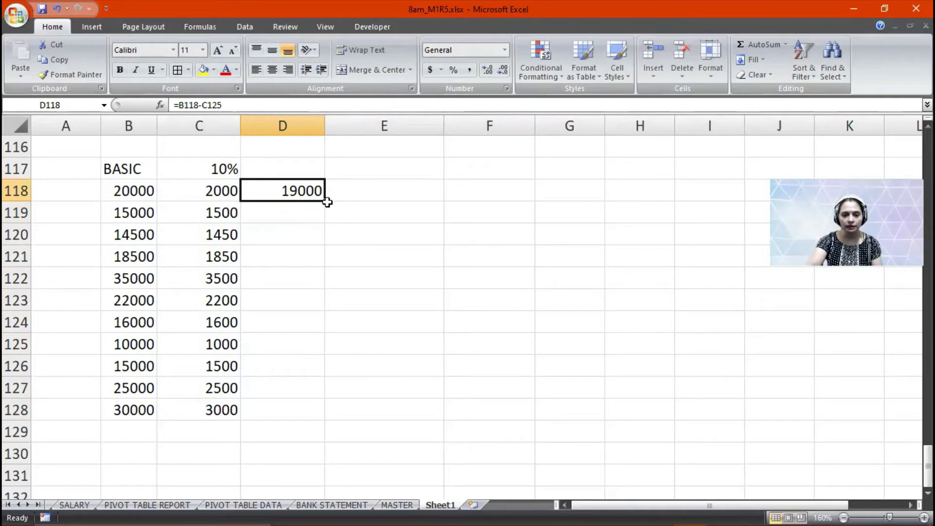
drag(326, 203, 346, 413)
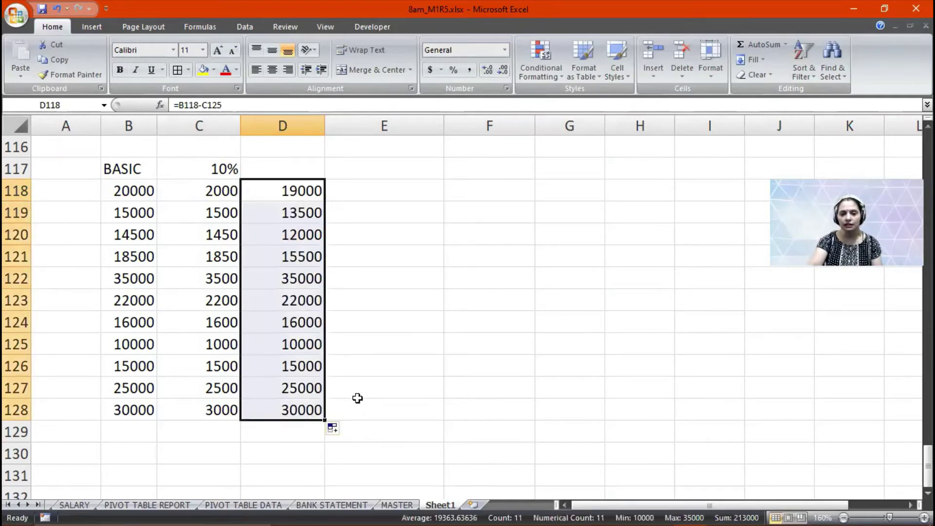
click(358, 399)
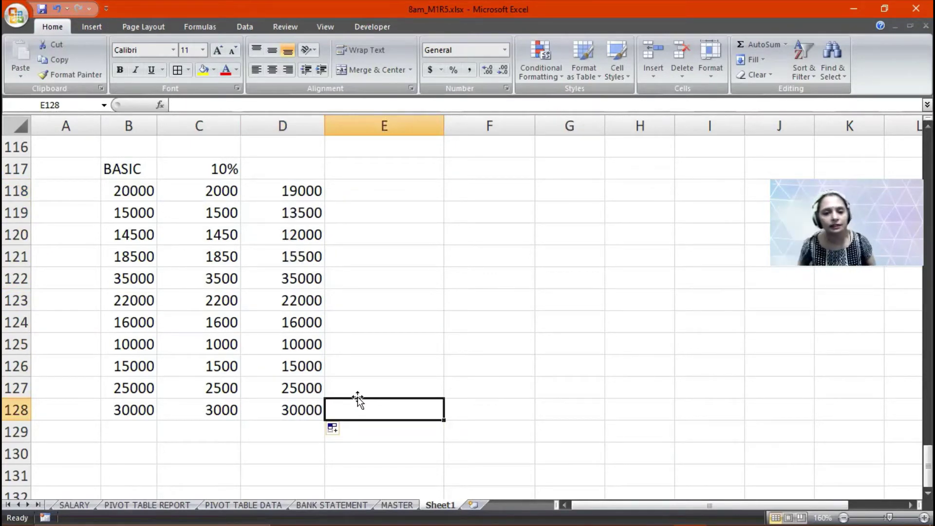
key(ctrl+s)
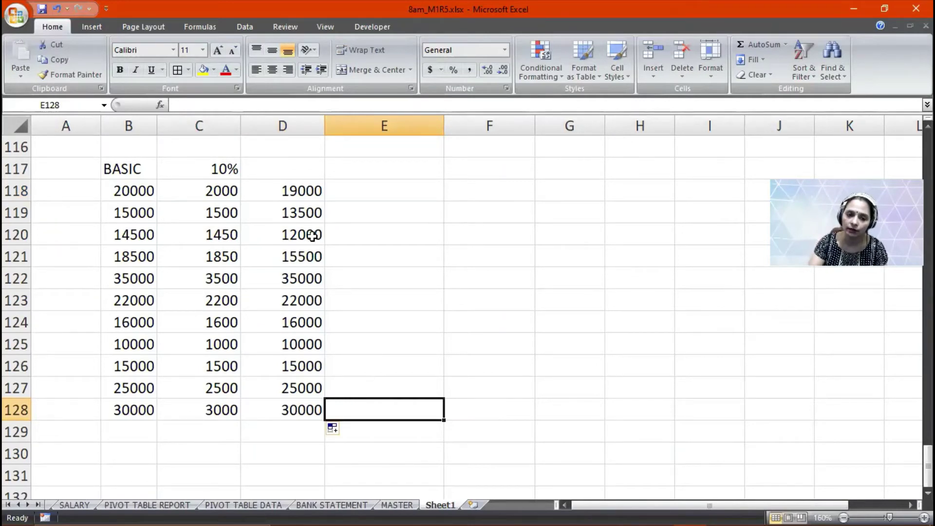
Examine the subtraction formulas in D118 through D128 one by one, checking which cells each references
click(319, 192)
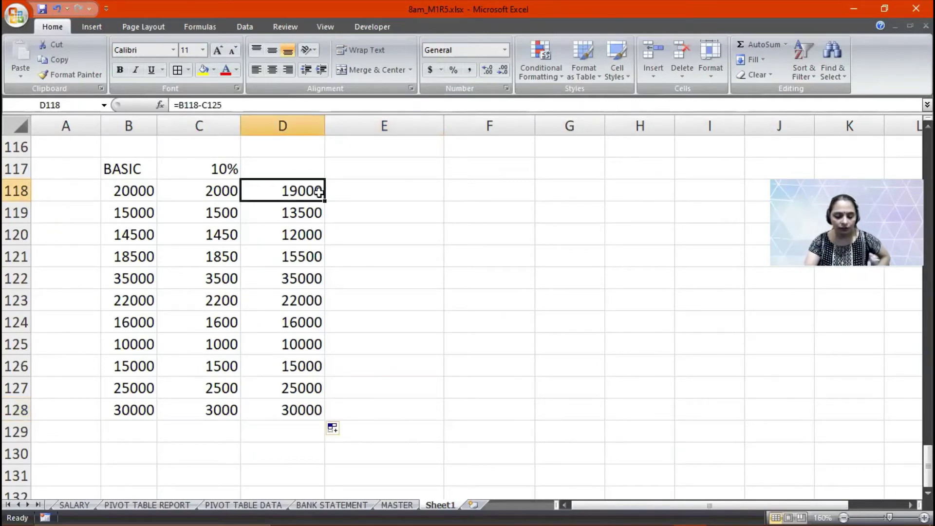
double_click(319, 192)
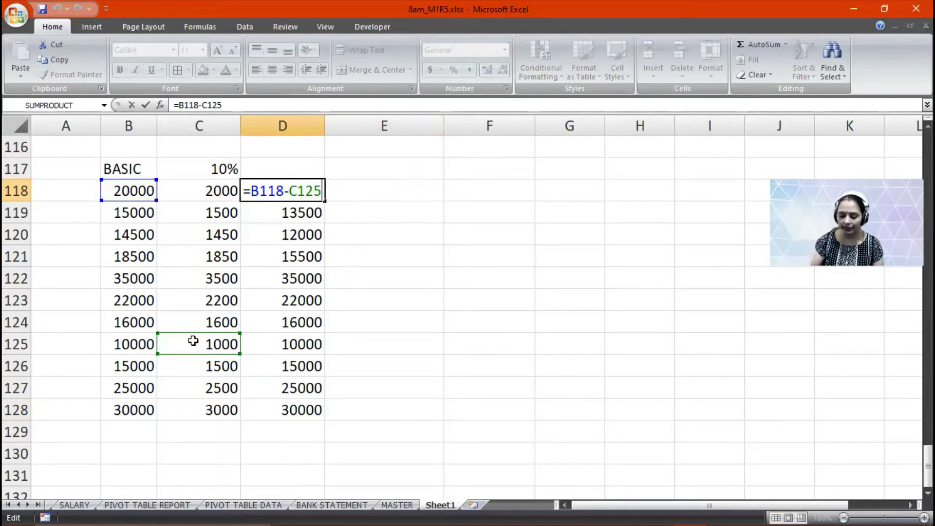
key(Return)
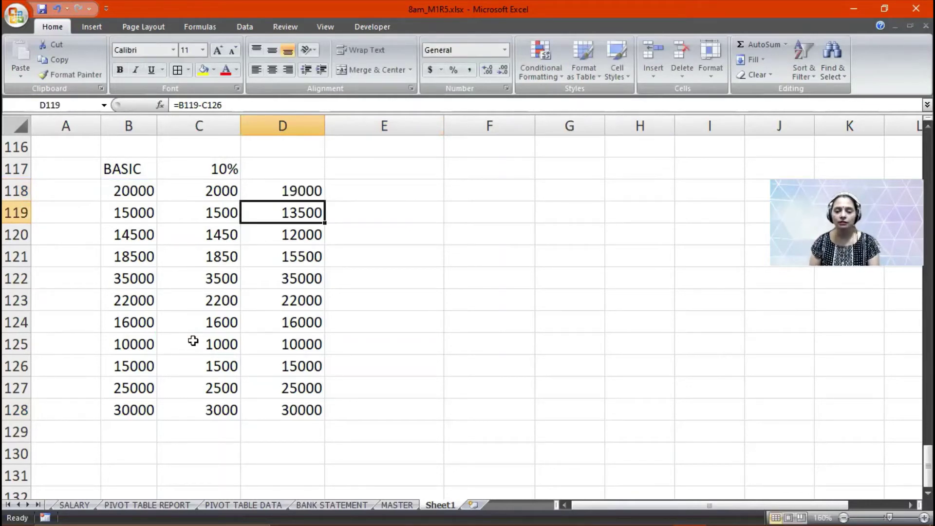
key(F2)
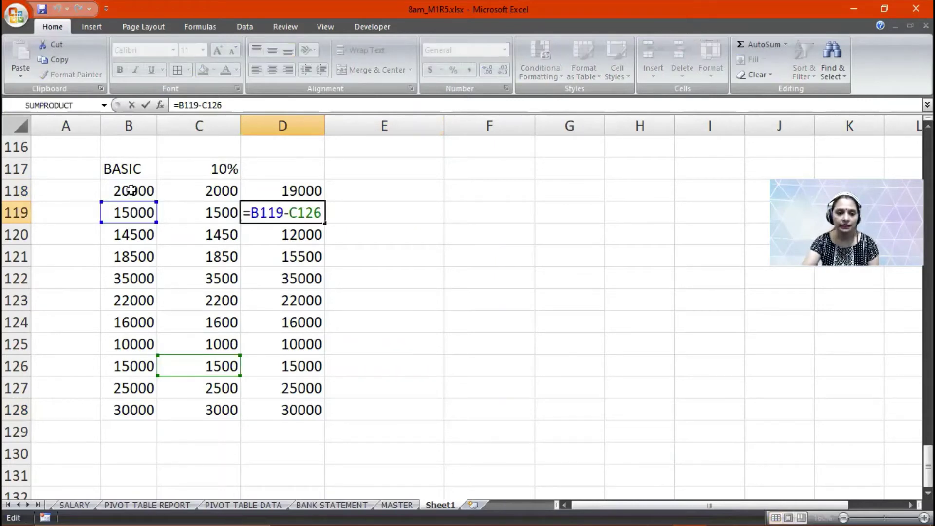
click(204, 351)
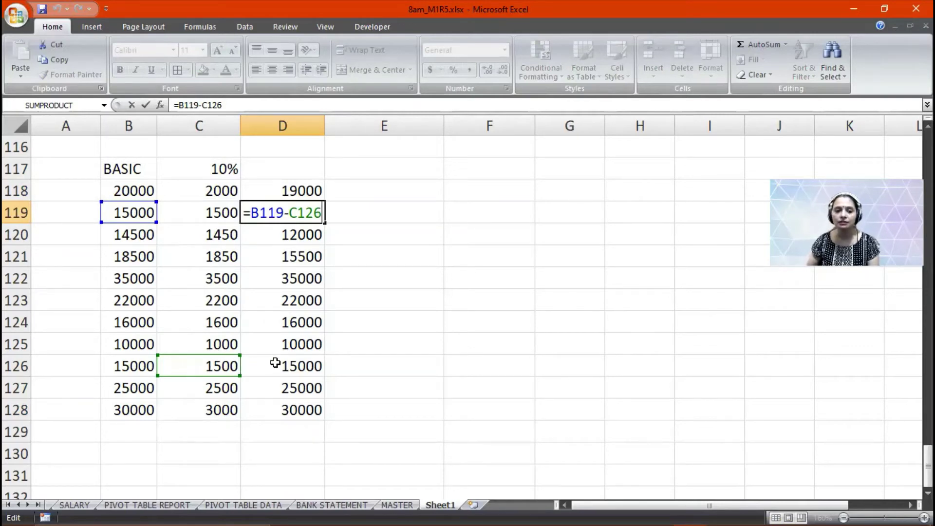
key(Return)
key(F2)
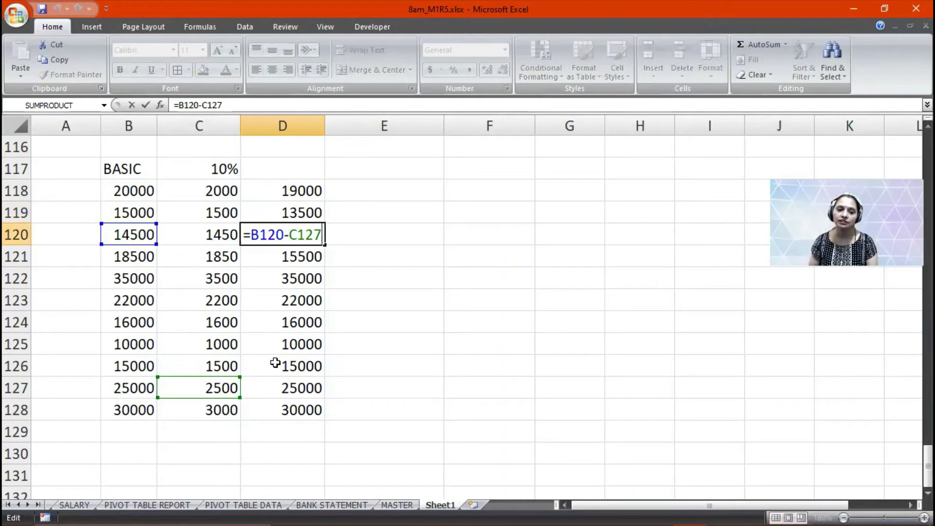
key(Return)
key(F2)
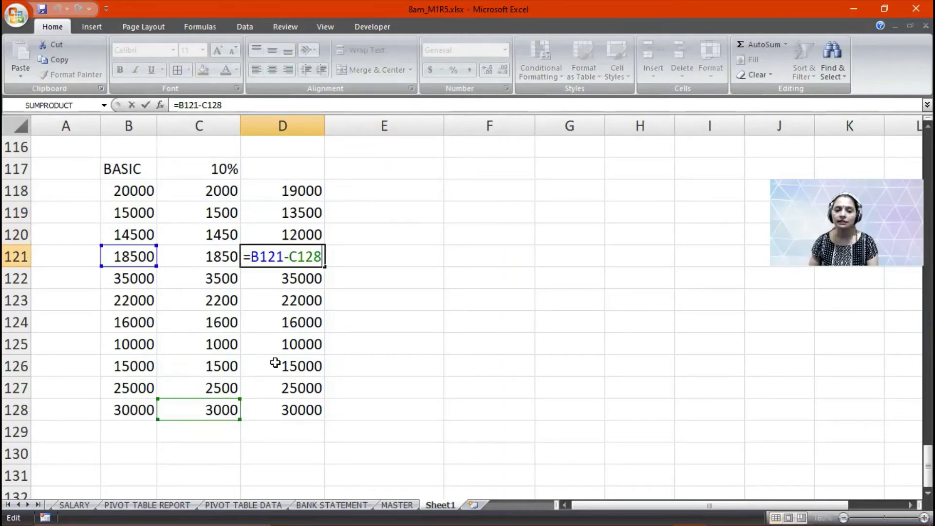
key(Return)
key(F2)
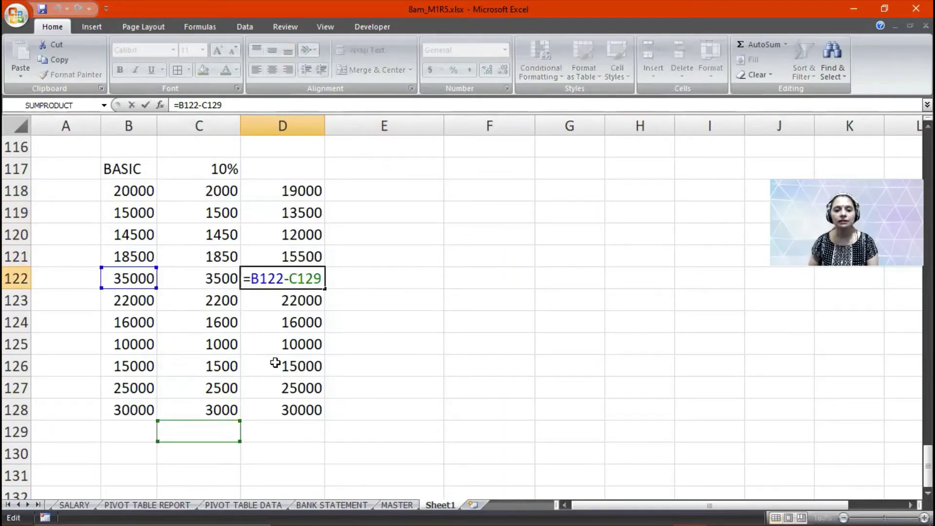
key(Return)
key(Return)
key(Return)
click(276, 366)
key(Return)
key(F2)
key(Return)
key(F2)
key(Return)
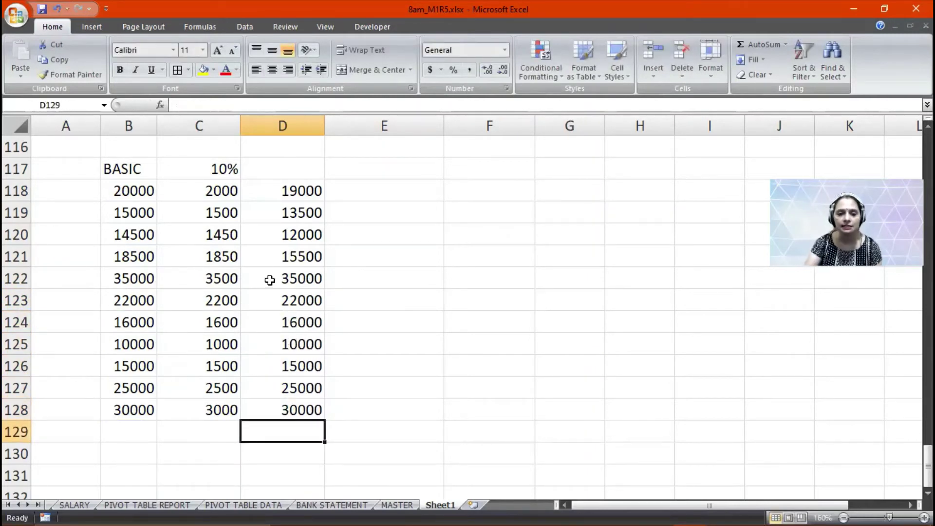
Go through the column D formulas again from D118 to D128, comparing how their relative references shift by row
click(268, 196)
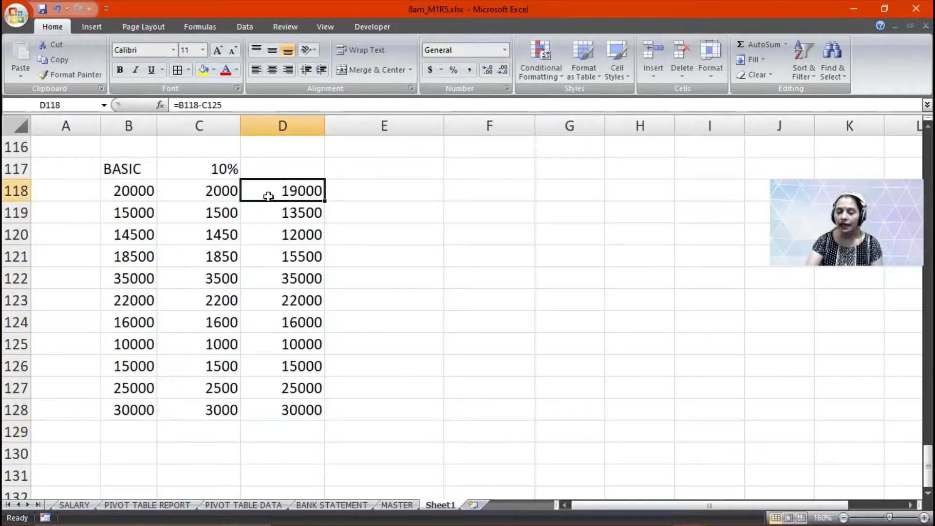
double_click(268, 195)
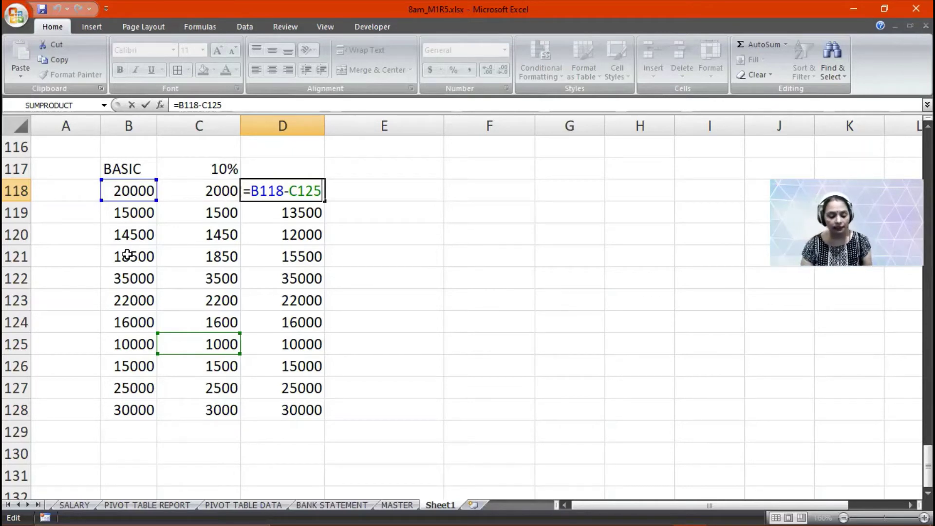
key(F2)
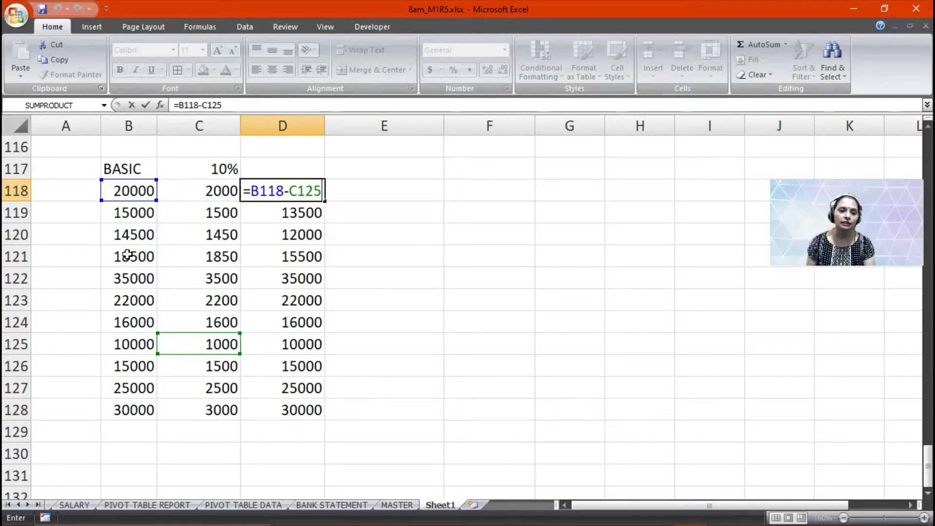
key(Return)
key(F2)
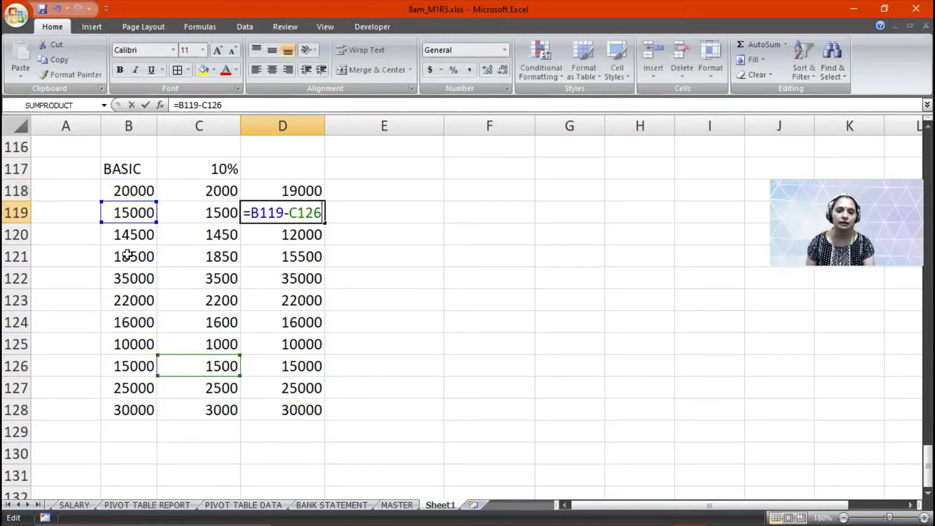
key(Return)
key(F2)
key(Return)
key(F2)
key(Return)
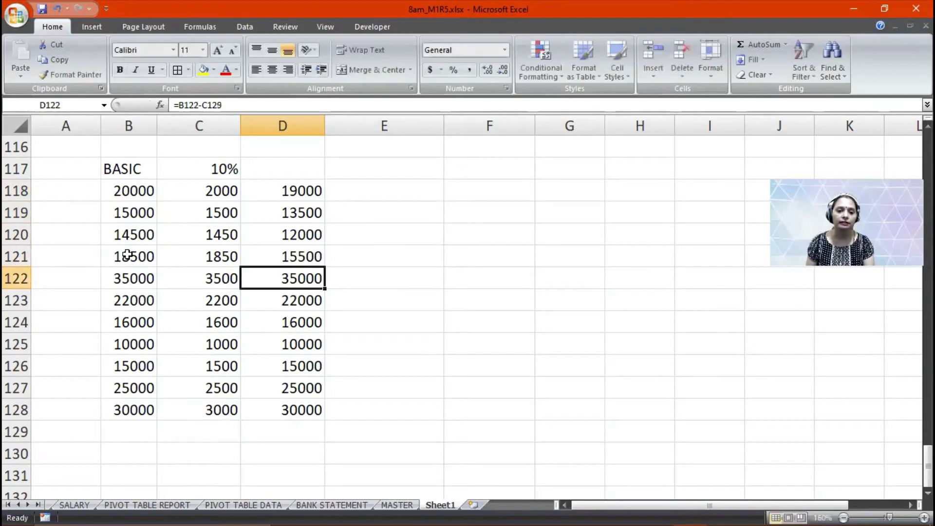
key(F2)
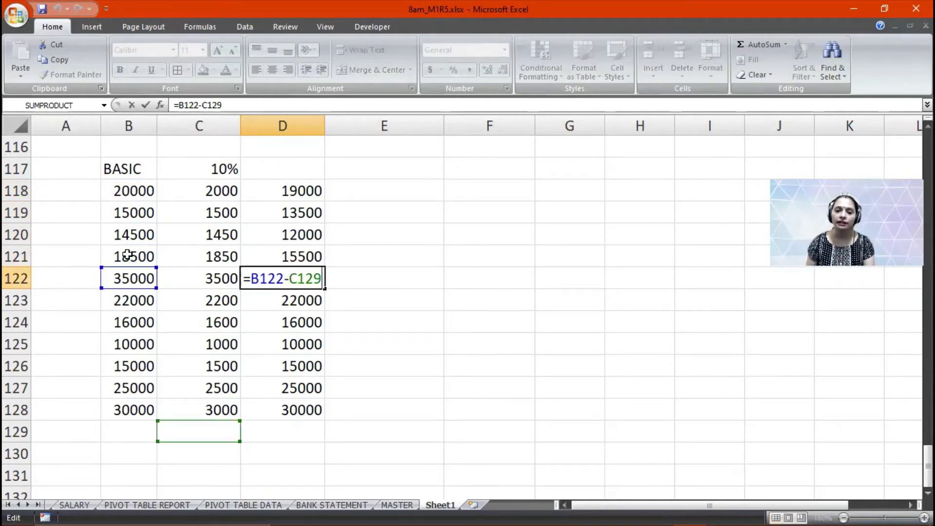
key(Return)
key(F2)
key(Return)
key(F2)
key(Return)
key(F2)
key(Return)
key(F2)
key(Return)
key(F2)
key(Return)
key(F2)
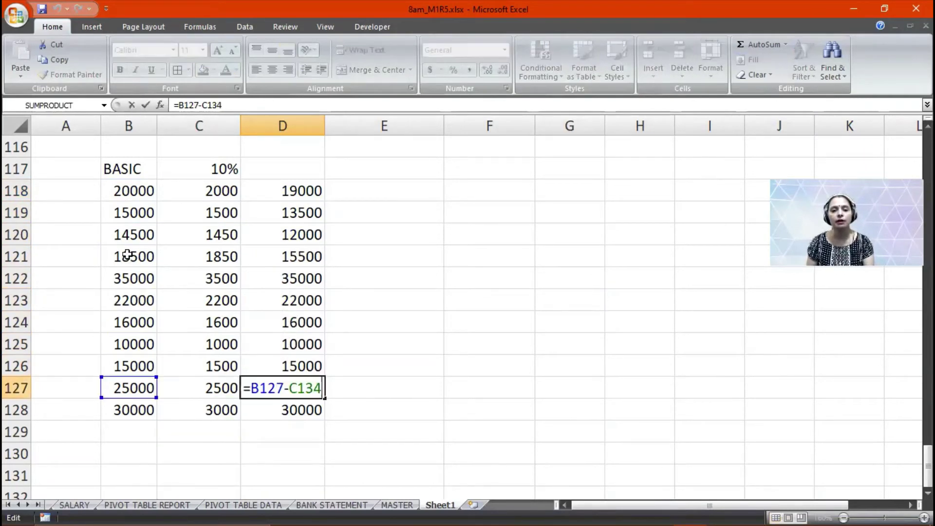
key(Return)
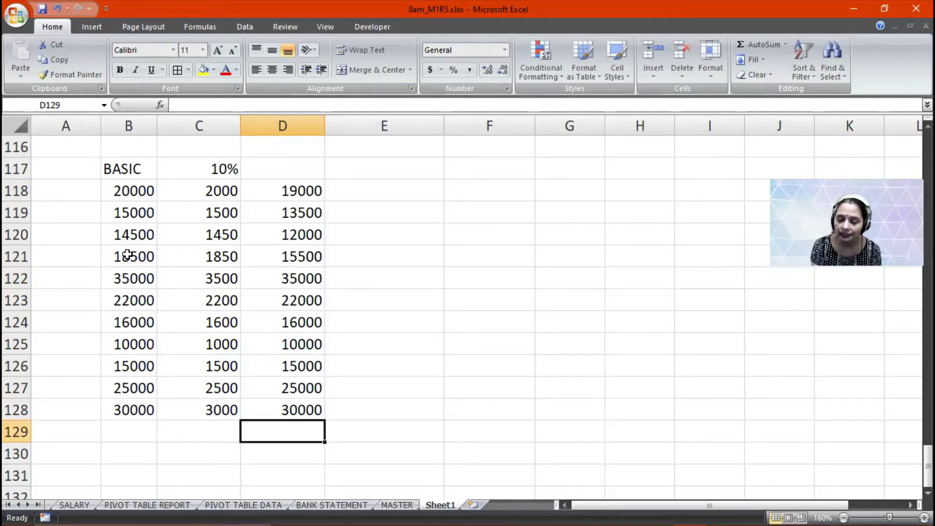
Replace the C125 reference in the D118 formula with the constant 1000, making it =B118-1000
key(Up)
key(Up)
key(Up)
key(Up)
key(Up)
key(Up)
key(Up)
key(Up)
key(Up)
key(Up)
key(Up)
key(Up)
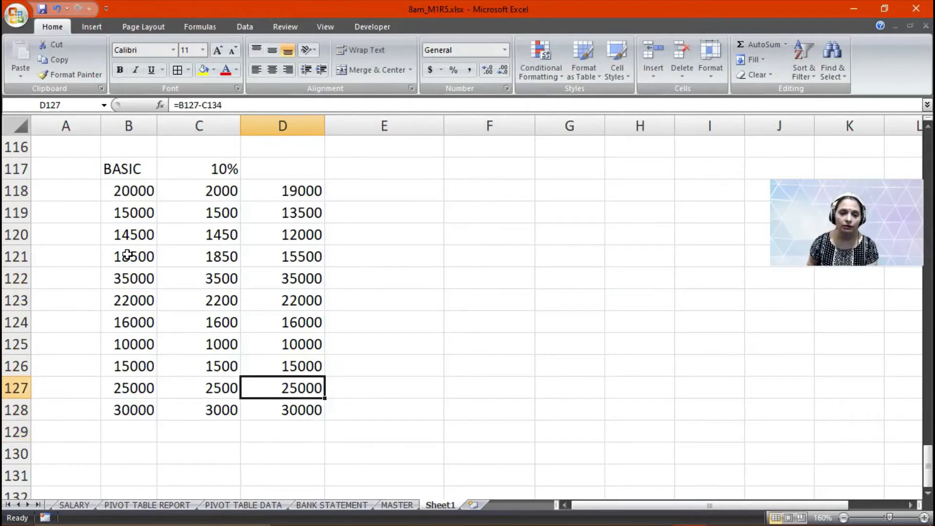
key(Down)
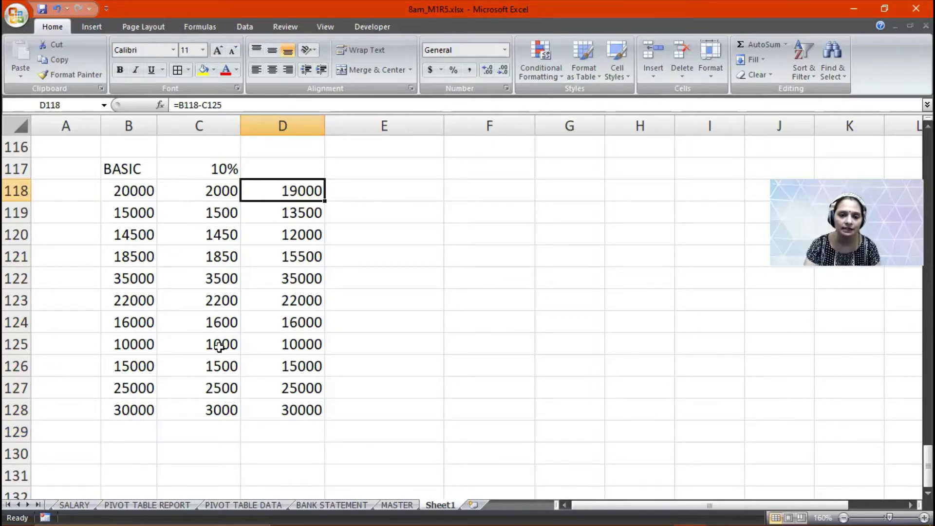
double_click(304, 193)
key(BackSpace)
key(BackSpace)
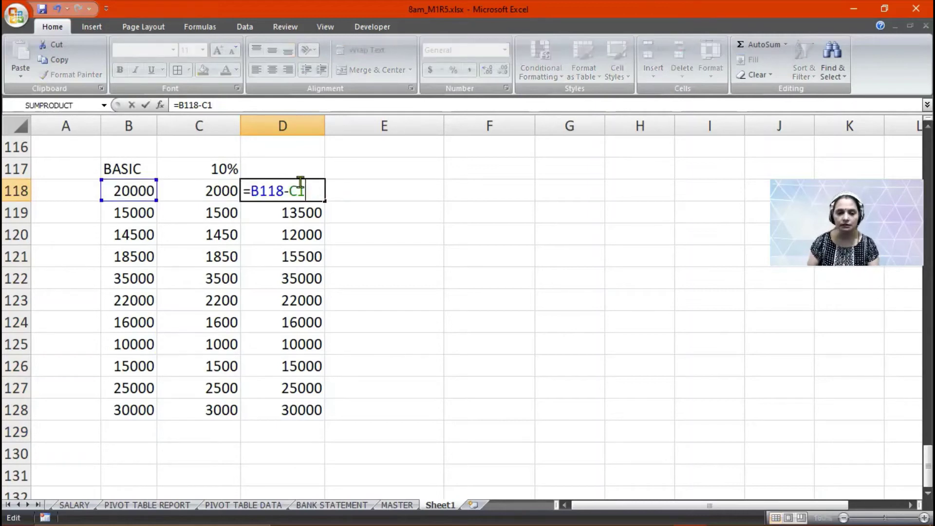
key(BackSpace)
key(BackSpace)
text(1000)
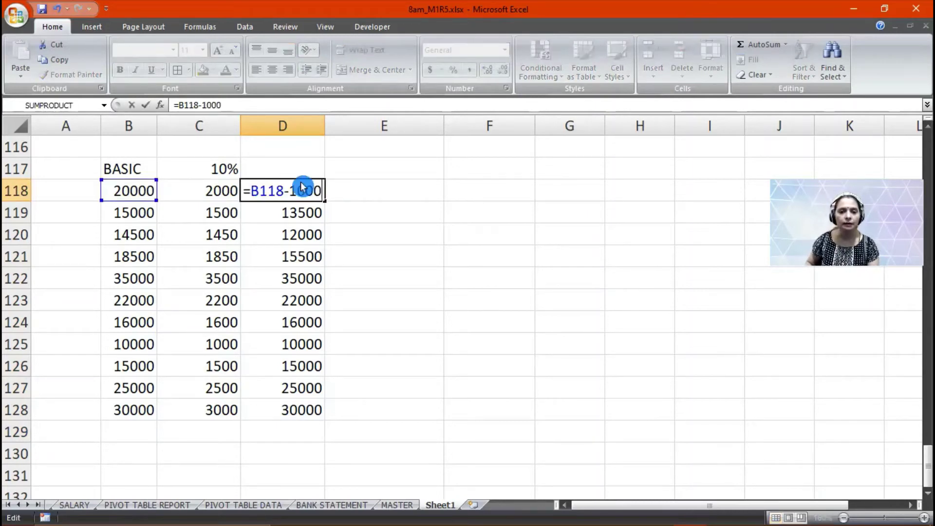
key(Return)
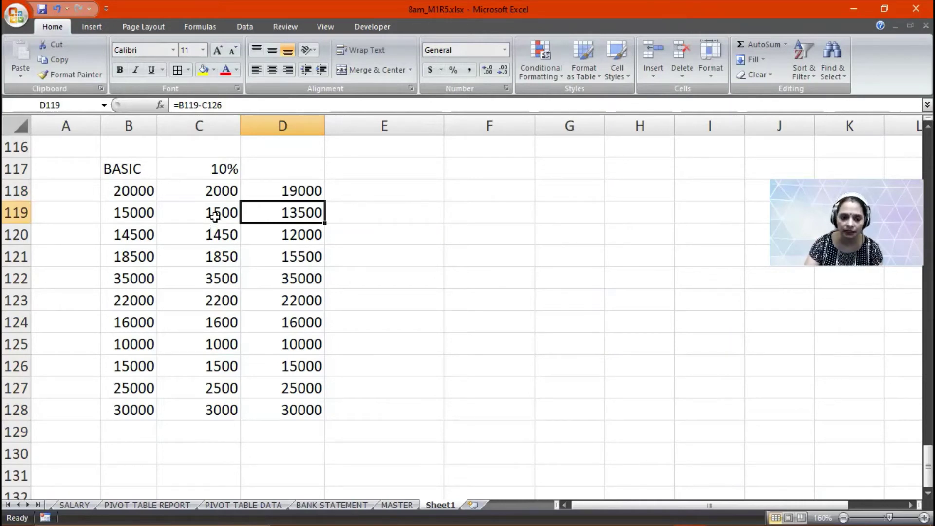
Change the percentage in the C118 formula so it reads =B118*1%
click(215, 191)
double_click(215, 191)
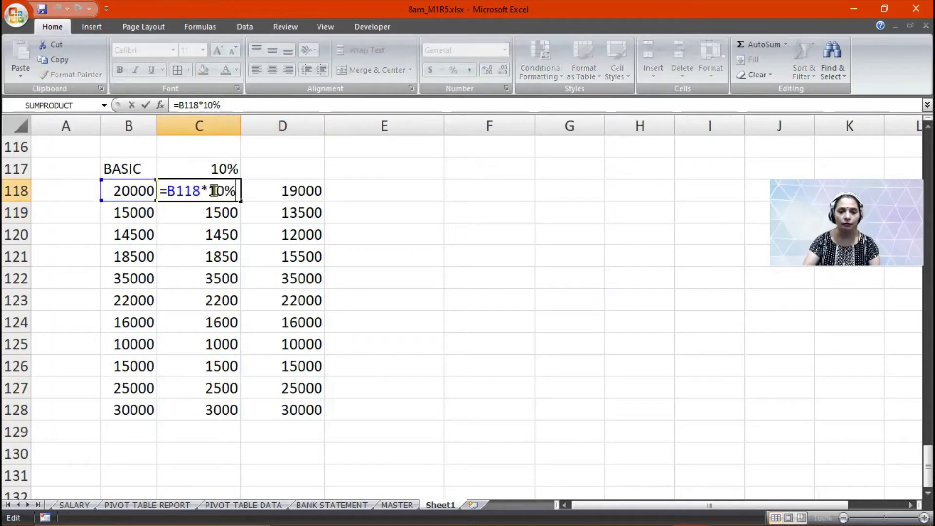
key(Delete)
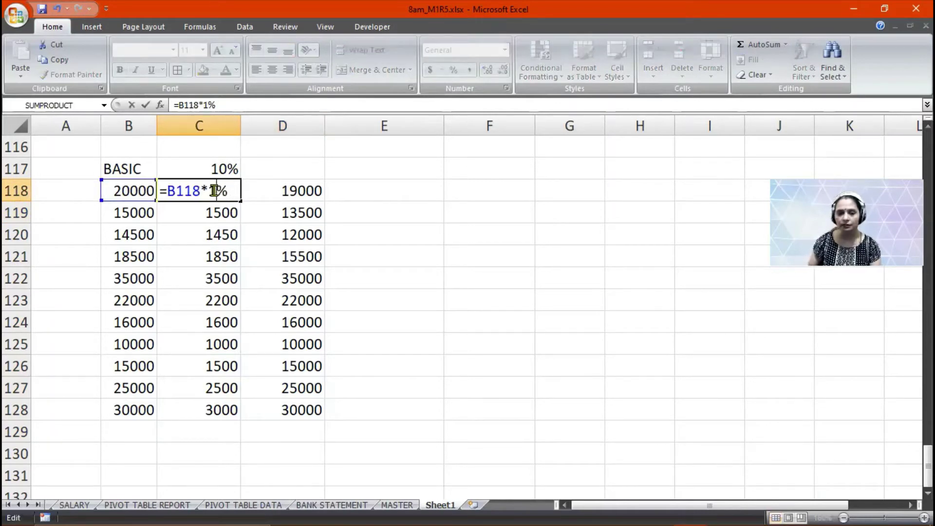
key(Return)
Fill the C118 formula down through C128, and undo both the fill and the percentage change
click(215, 190)
key(shift+Down)
key(shift+Down)
key(shift+Down)
key(shift+Down)
key(shift+Down)
key(shift+Down)
key(shift+Down)
key(shift+Down)
key(shift+Down)
key(shift+Down)
key(shift+Up)
key(shift+Down)
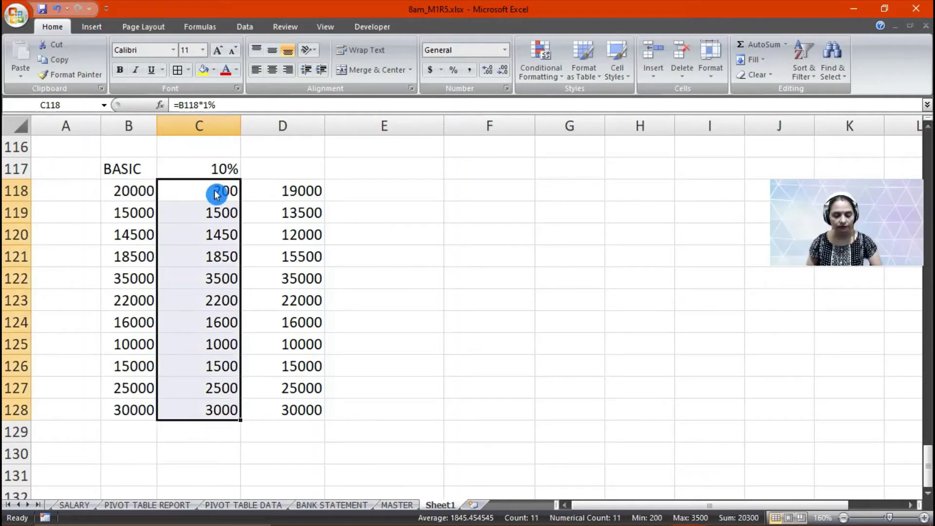
key(ctrl+d)
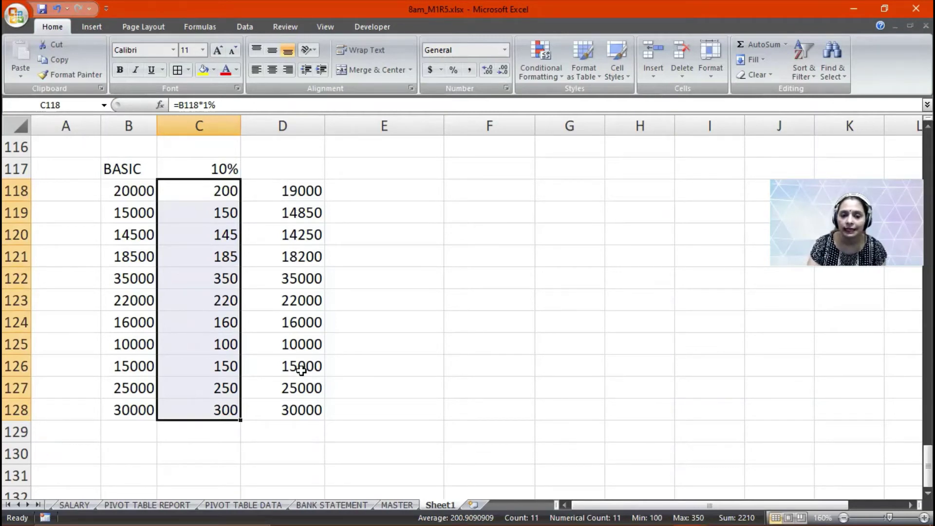
key(ctrl+z)
key(ctrl+z)
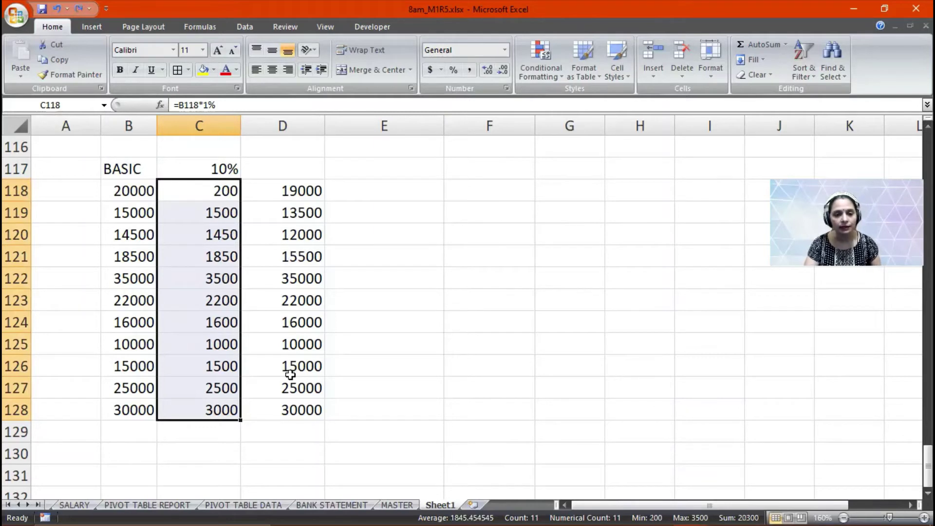
Replace the constant 1000 in the D118 formula with a reference to C125, making it =B118-C125
click(277, 204)
click(277, 190)
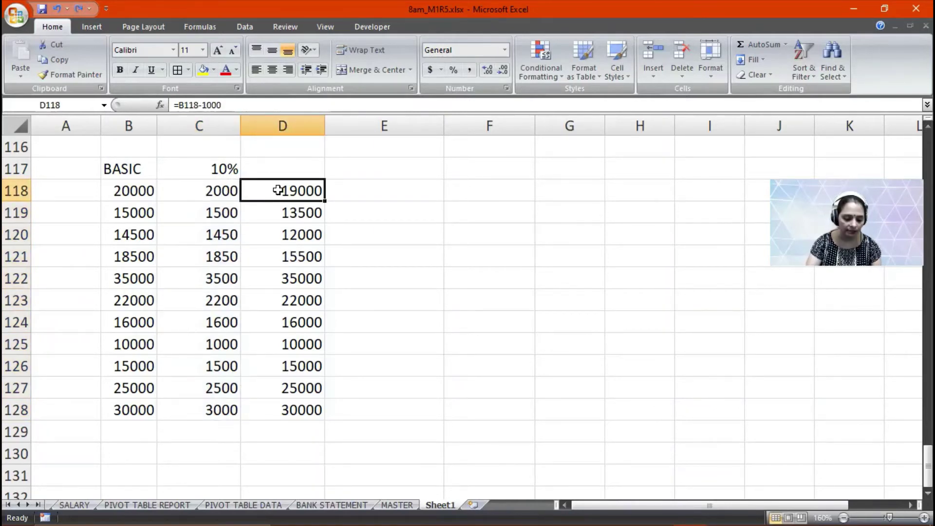
double_click(278, 190)
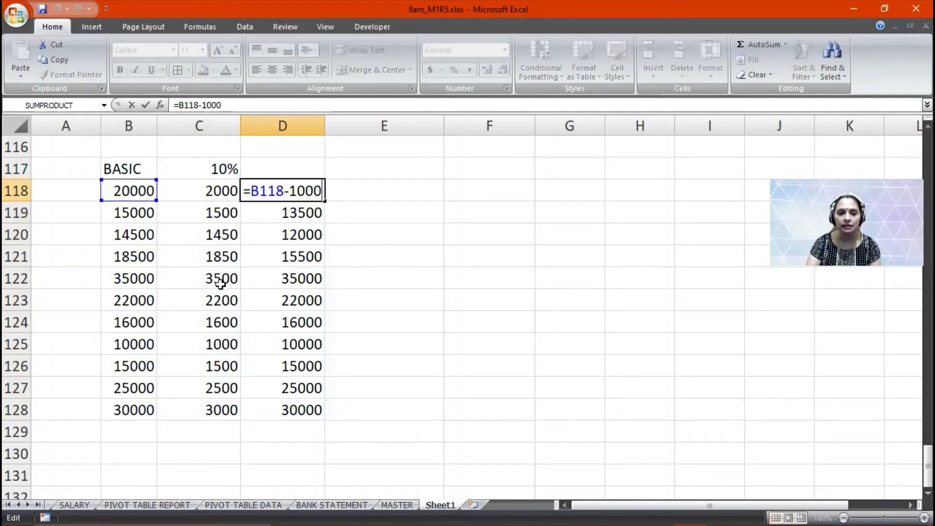
key(BackSpace)
key(BackSpace)
key(BackSpace)
key(BackSpace)
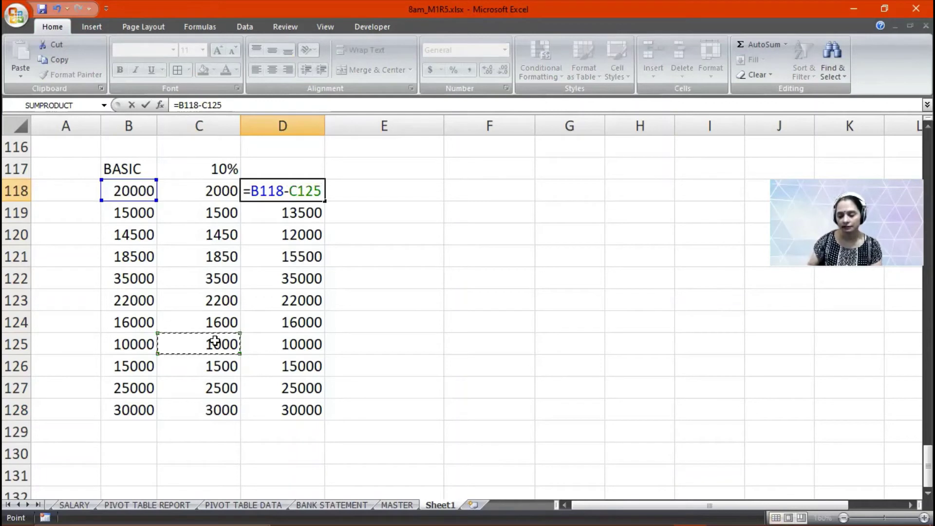
key(Return)
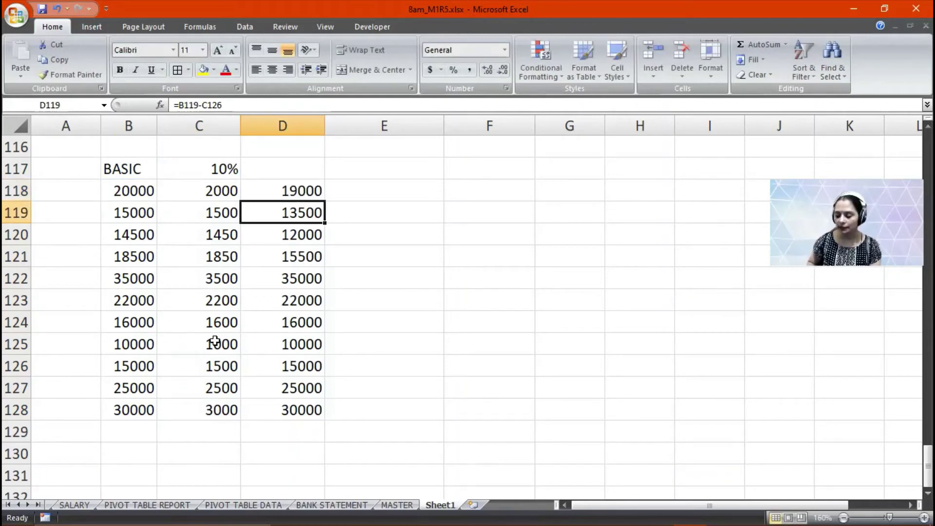
Examine the formulas in D118, D119 and D120 to compare which column C cell each one subtracts
key(Up)
key(F2)
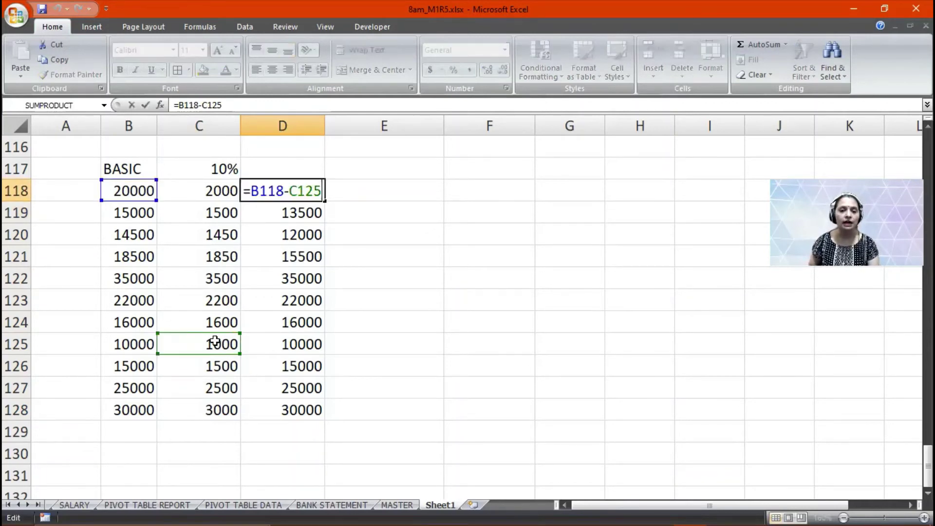
key(Return)
key(F2)
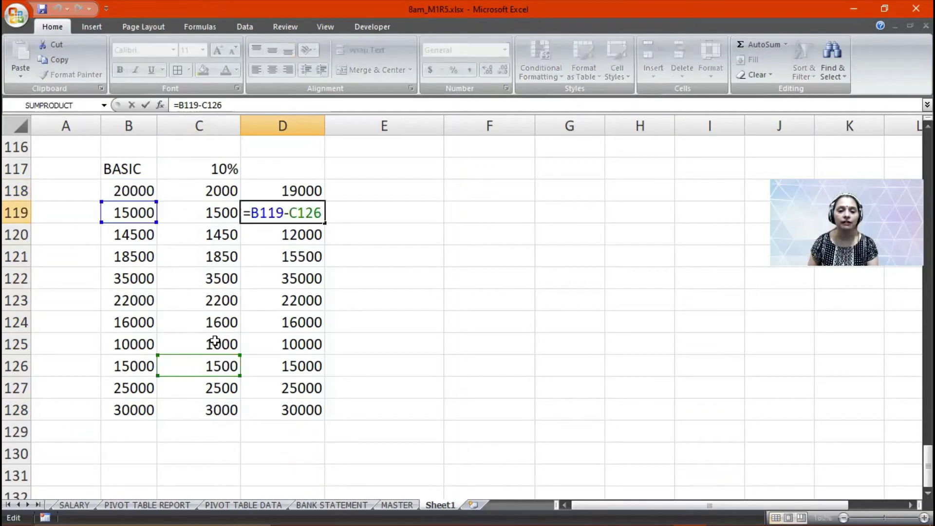
key(Return)
key(F2)
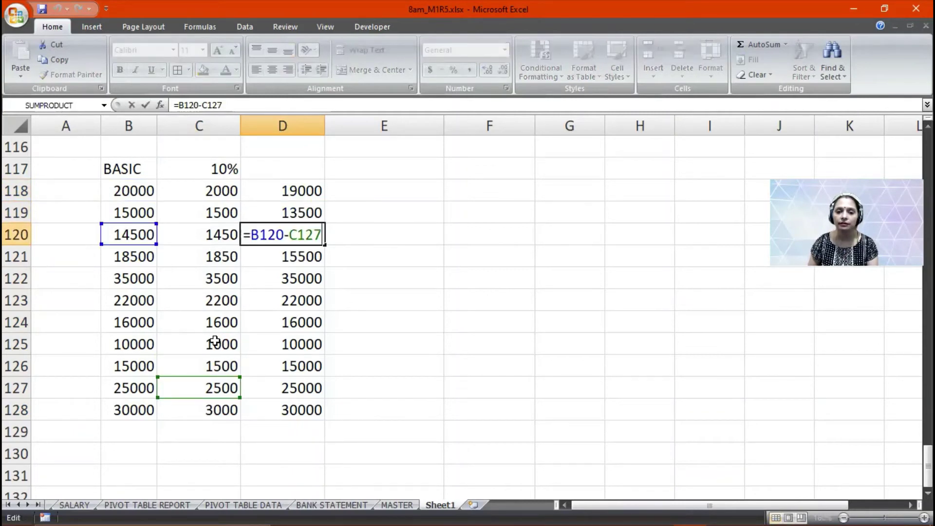
key(Return)
Make the C125 reference in D118 absolute, giving =B118-$C$125, and fill the formula down through D128
key(Up)
key(Up)
key(Up)
key(F2)
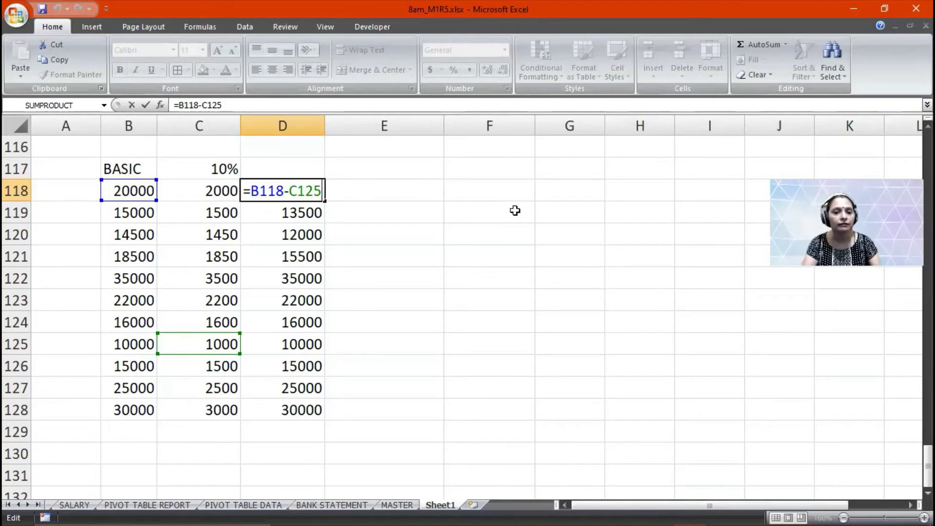
key(F4)
key(Return)
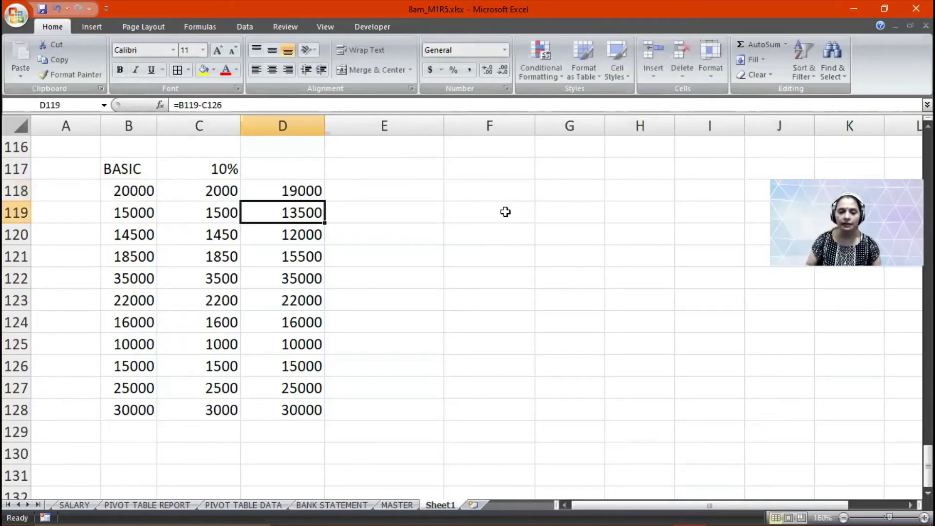
click(309, 194)
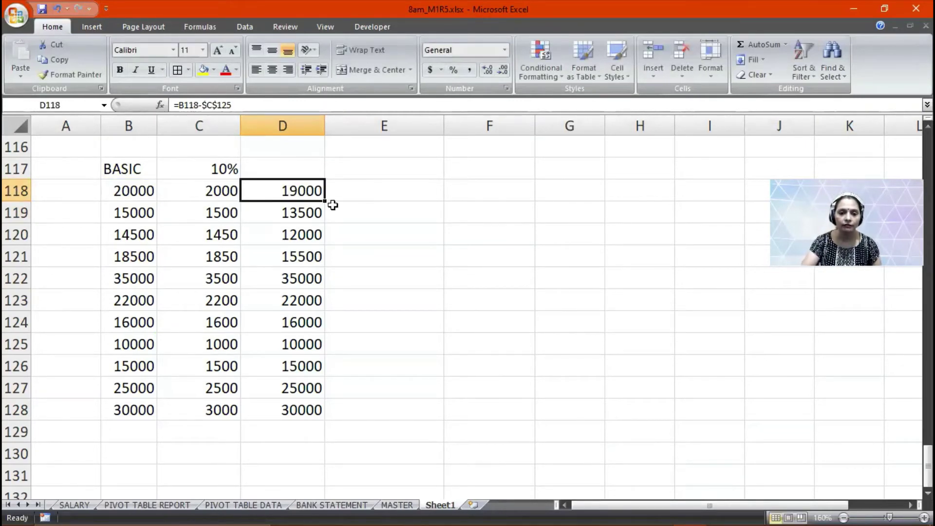
drag(325, 203, 341, 417)
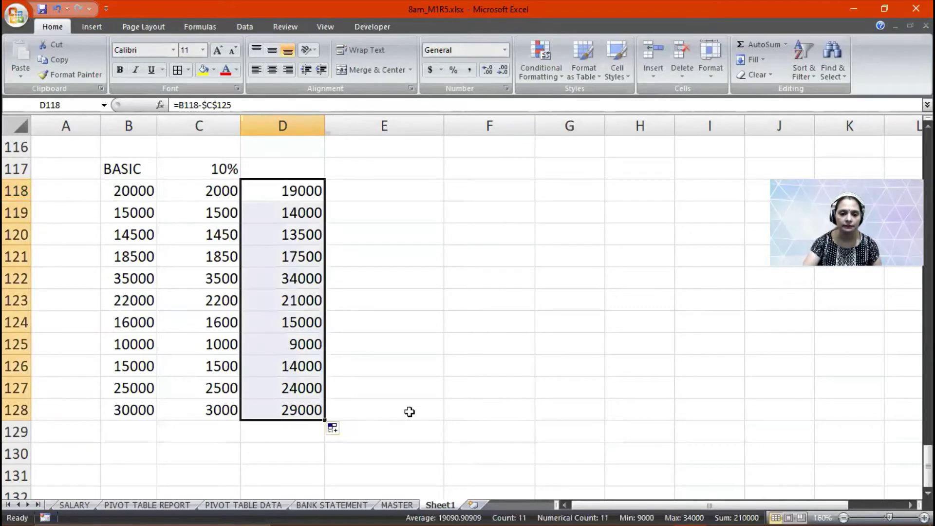
Examine the formulas in D118 through D128 one by one, checking the relative and absolute references in each
key(F2)
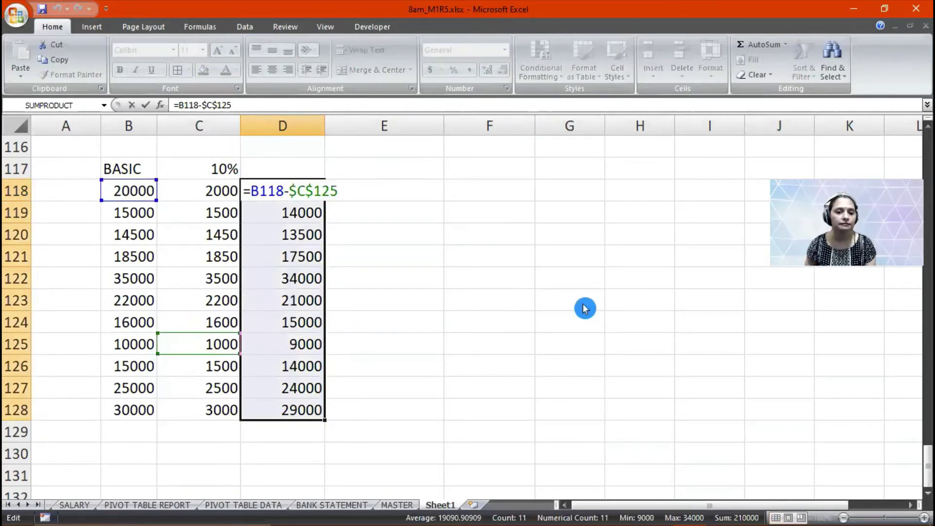
key(Return)
key(F2)
key(Return)
key(F2)
key(Return)
key(F2)
key(Return)
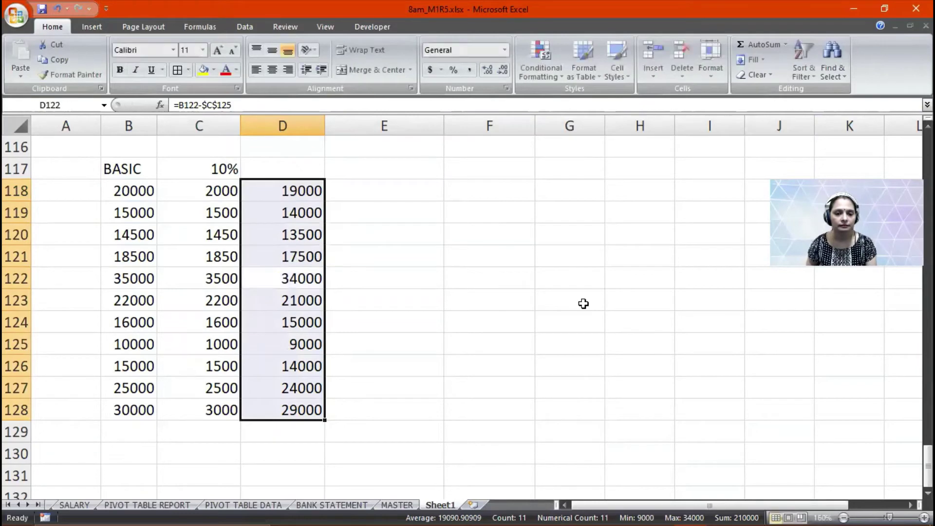
key(F2)
key(Return)
key(F2)
key(Return)
key(F2)
key(Return)
key(F2)
key(Return)
key(F2)
key(Return)
key(F2)
key(Return)
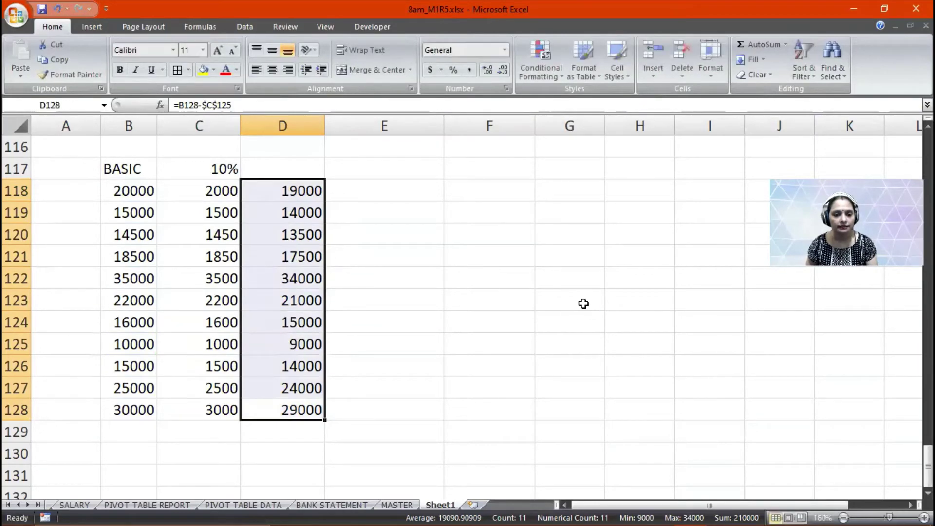
key(F2)
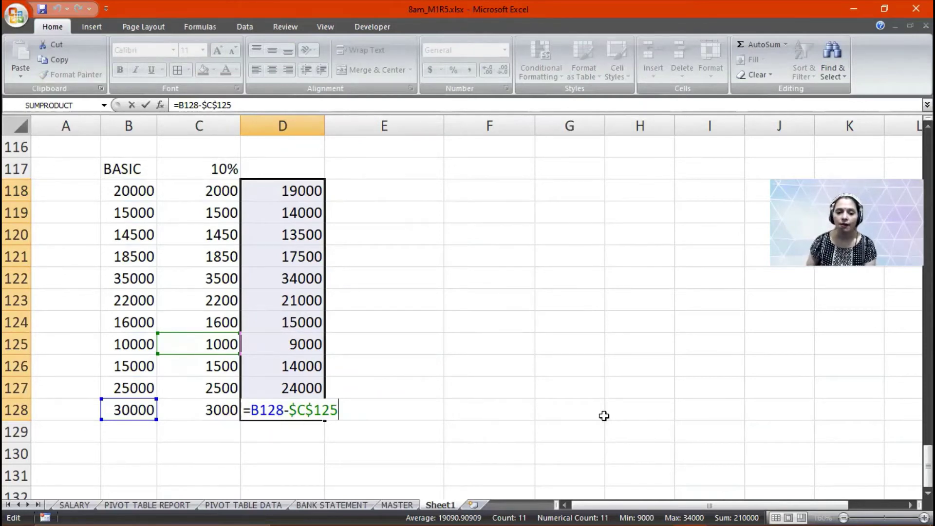
key(Return)
Go through the formulas again from D119 to D128, comparing the column B reference with the fixed $C$125
key(Return)
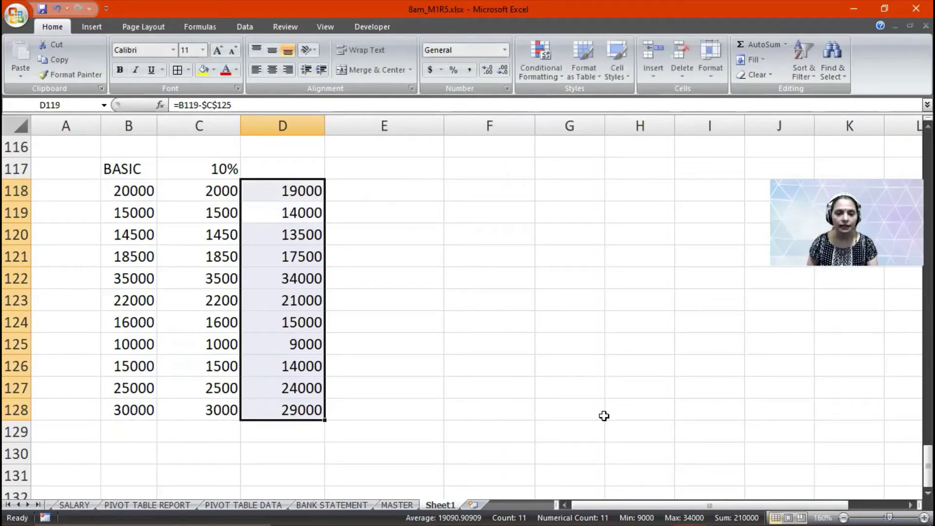
key(F2)
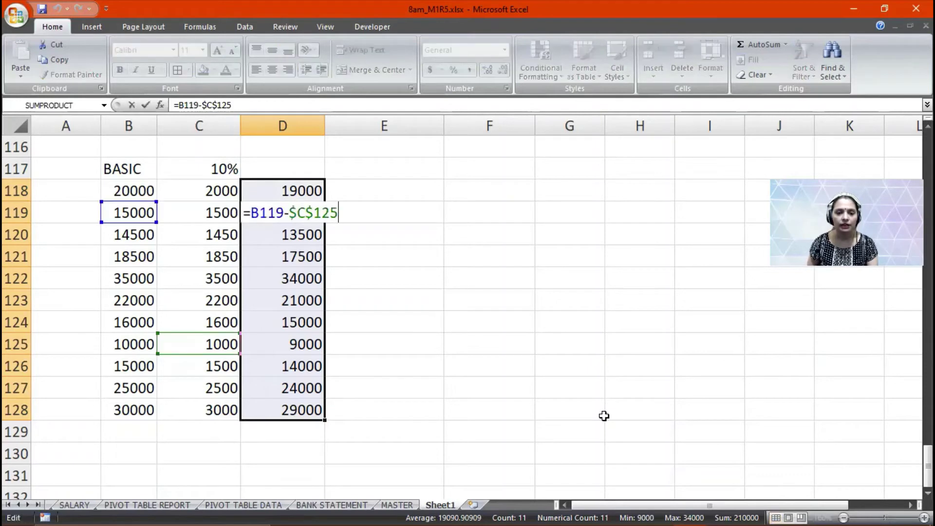
key(Return)
key(F2)
key(Return)
key(F2)
key(Return)
key(F2)
key(Return)
key(F2)
key(Return)
key(F2)
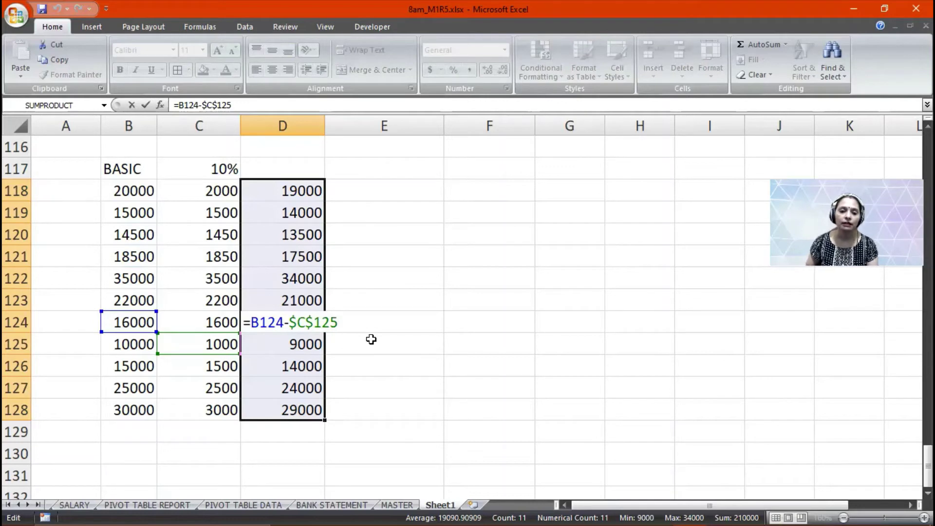
key(Return)
key(F2)
key(Return)
key(F2)
key(Return)
key(F2)
key(Return)
key(F2)
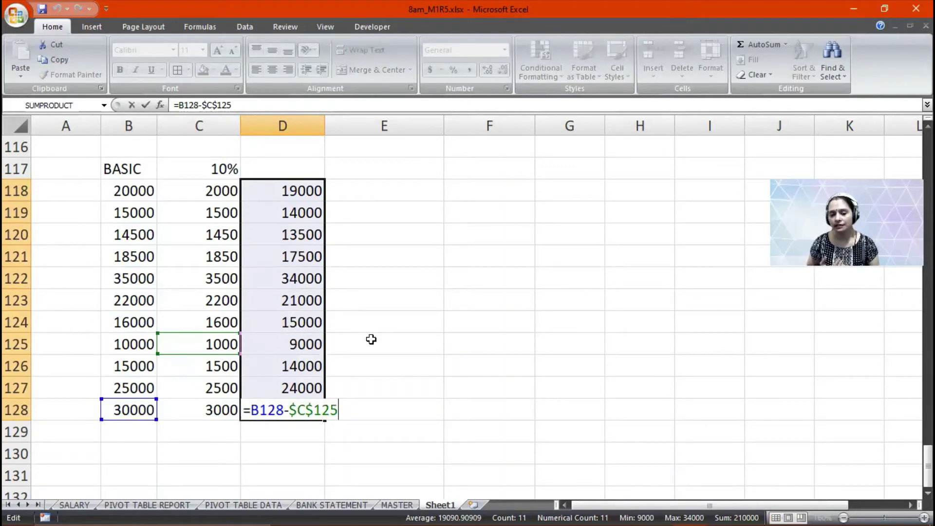
key(Return)
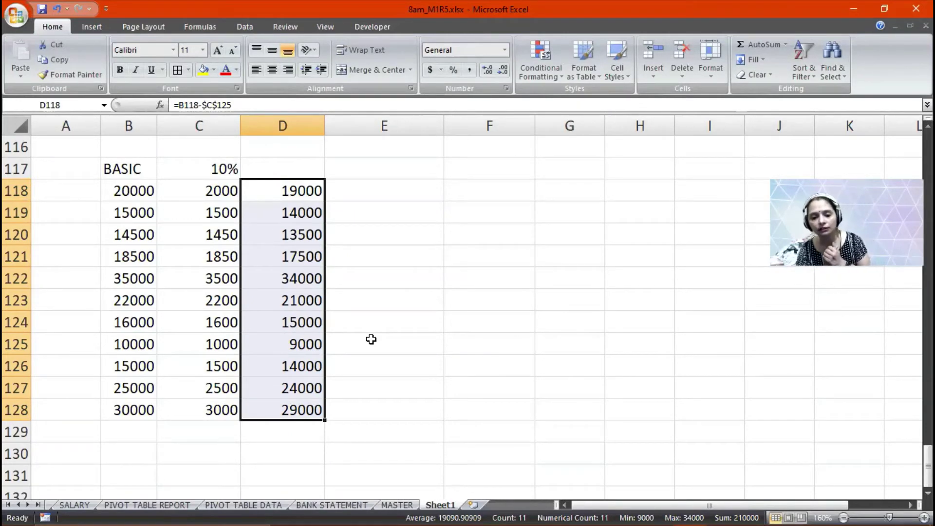
Enter the labels EXPENSES in C133 and SALARY in B134, and widen column C
click(415, 439)
scroll(414, 439, down, 5)
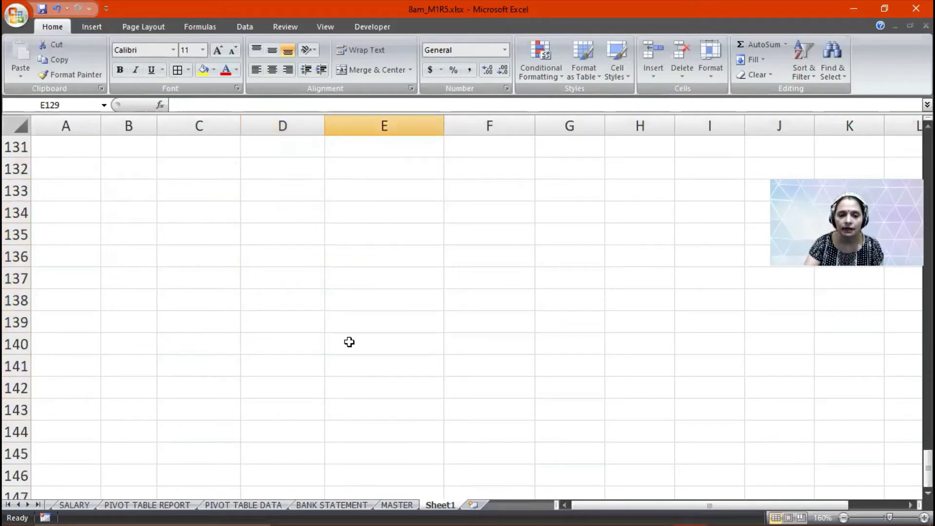
click(207, 198)
text(EXPENSES)
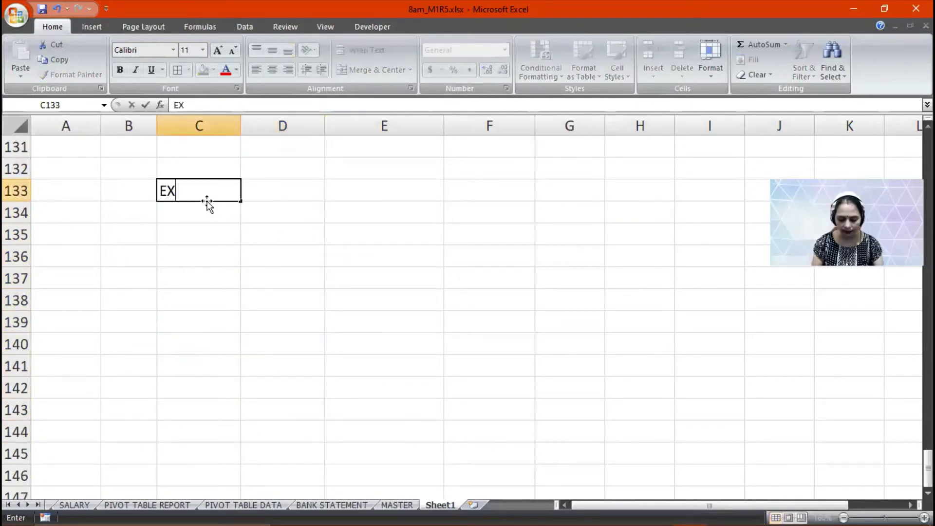
key(Return)
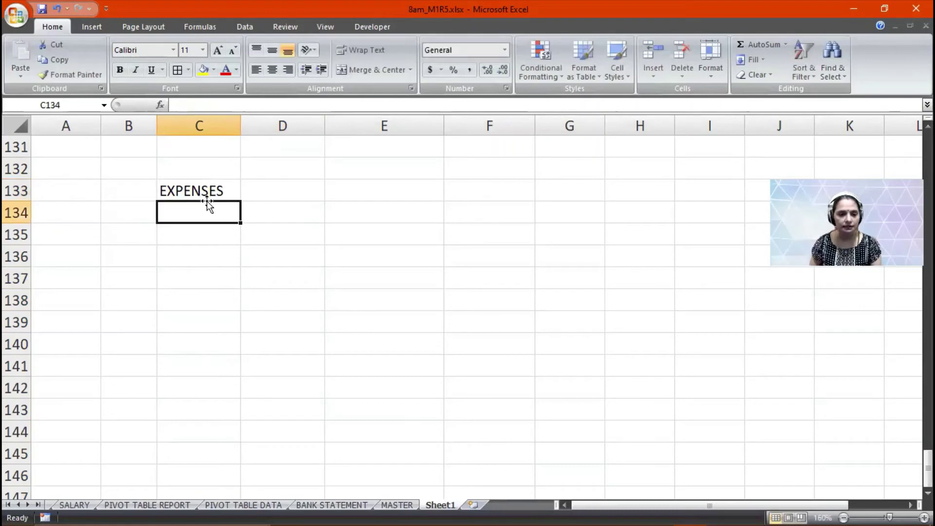
key(Left)
text(SALARY)
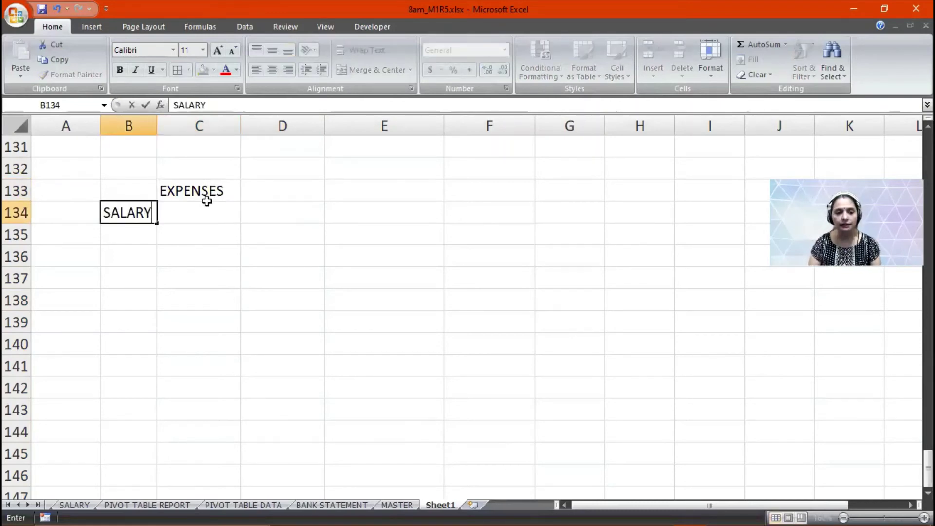
key(Return)
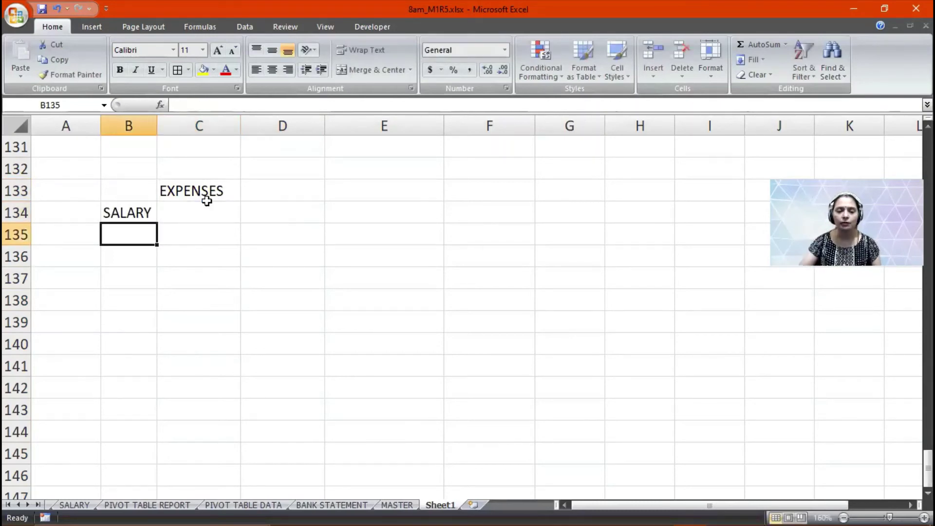
drag(241, 121, 268, 121)
Total the January net salaries in C134 of Sheet1 with =SUM(SALARY!L2:L11), taking the range from the SALARY sheet
click(244, 212)
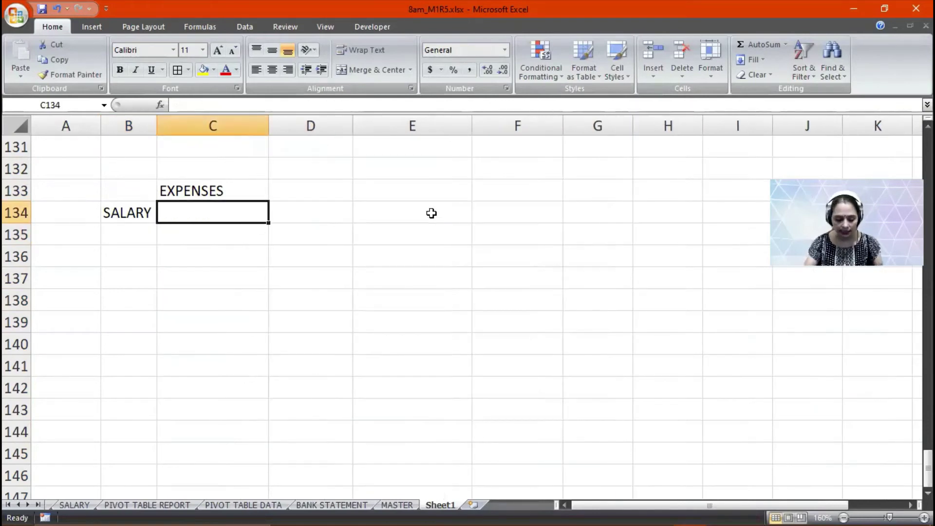
text(=SU)
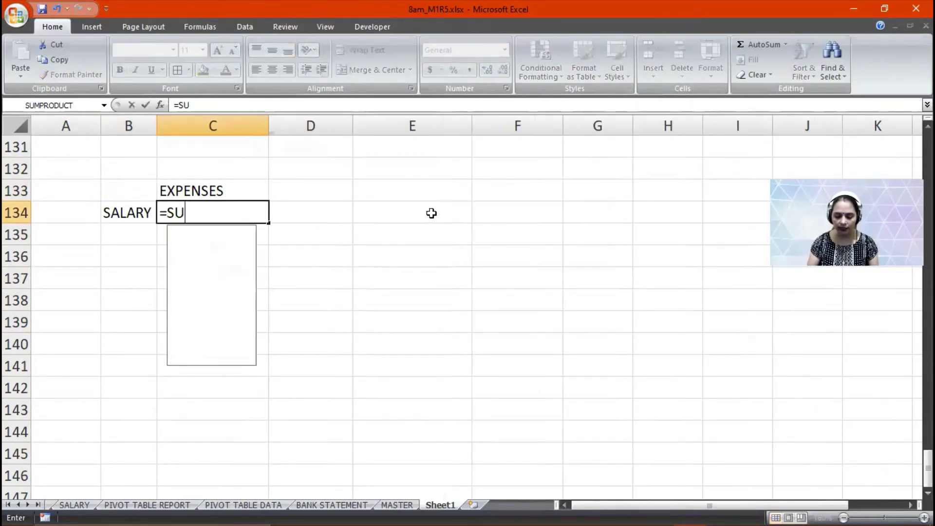
text(M()
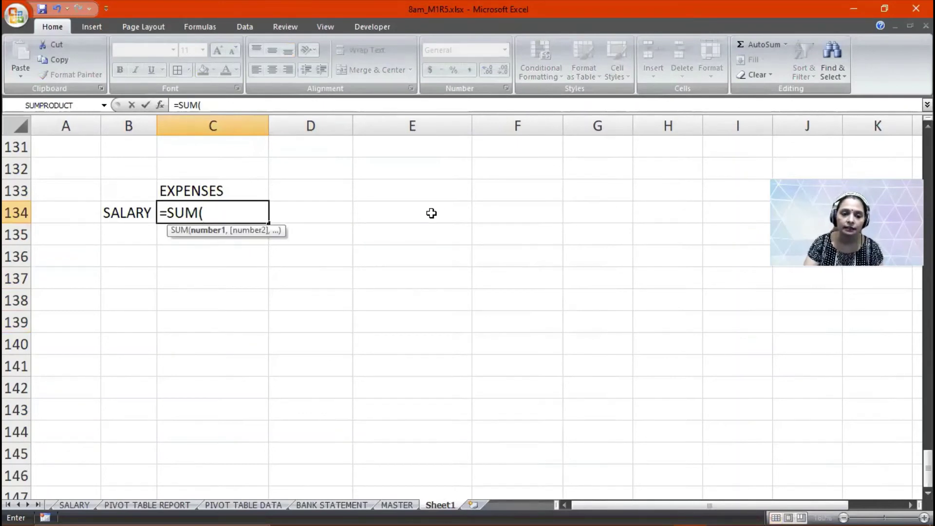
click(80, 507)
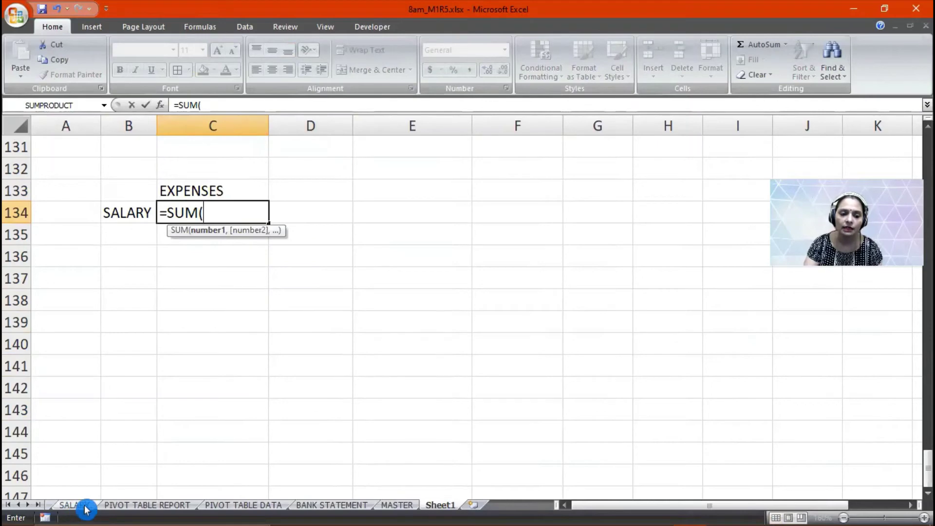
click(83, 507)
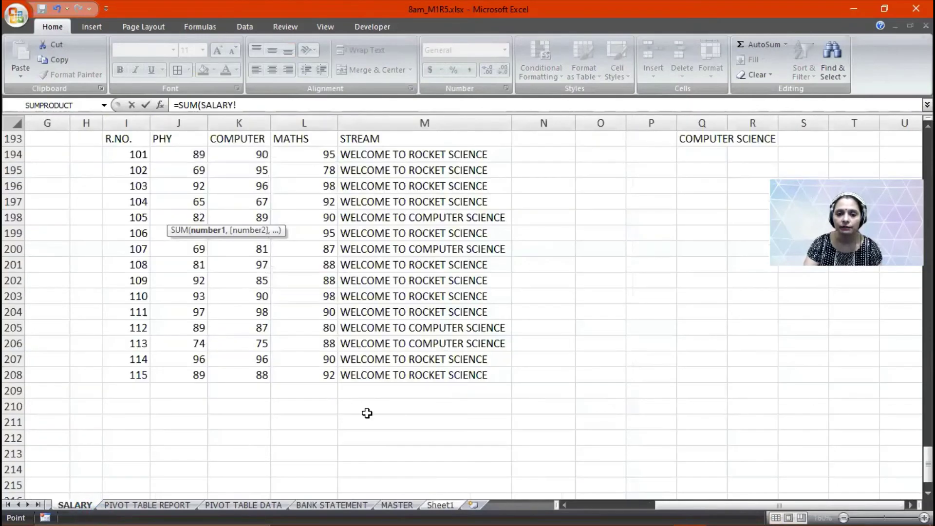
scroll(406, 407, up, 20)
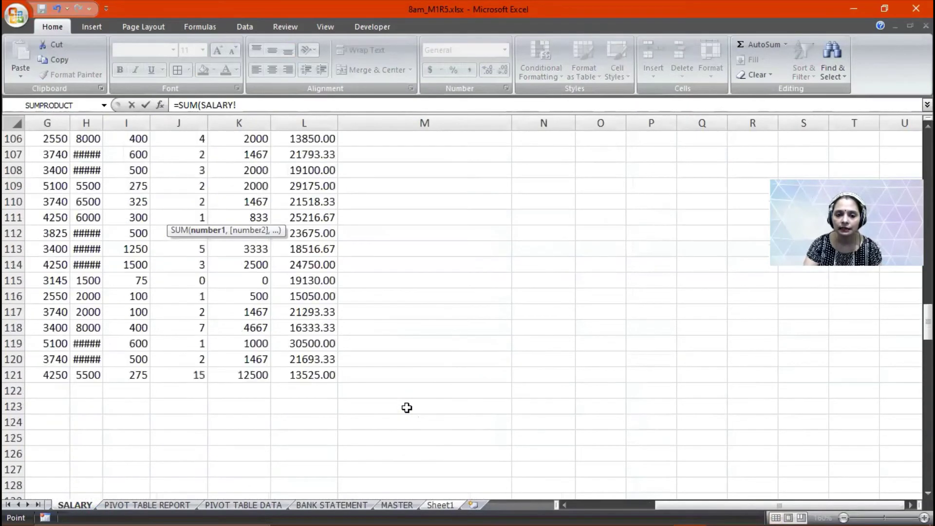
scroll(406, 407, up, 20)
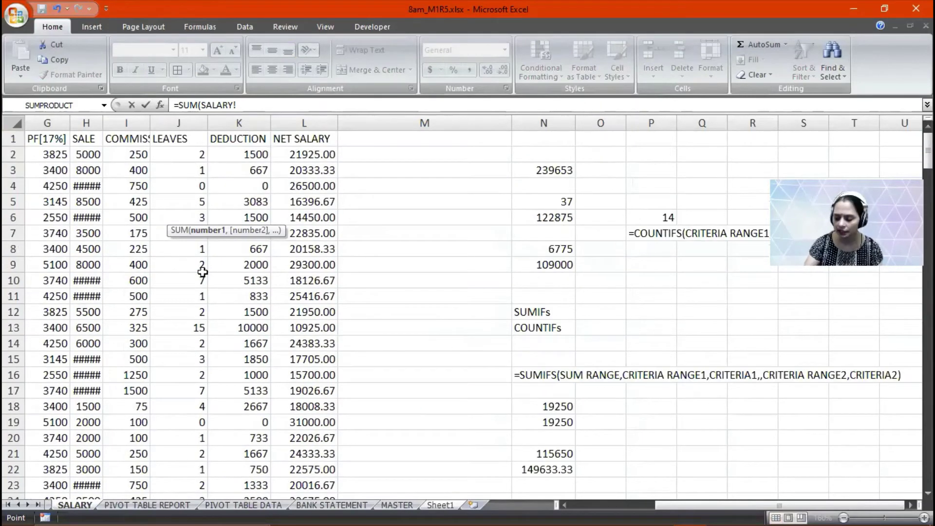
key(Home)
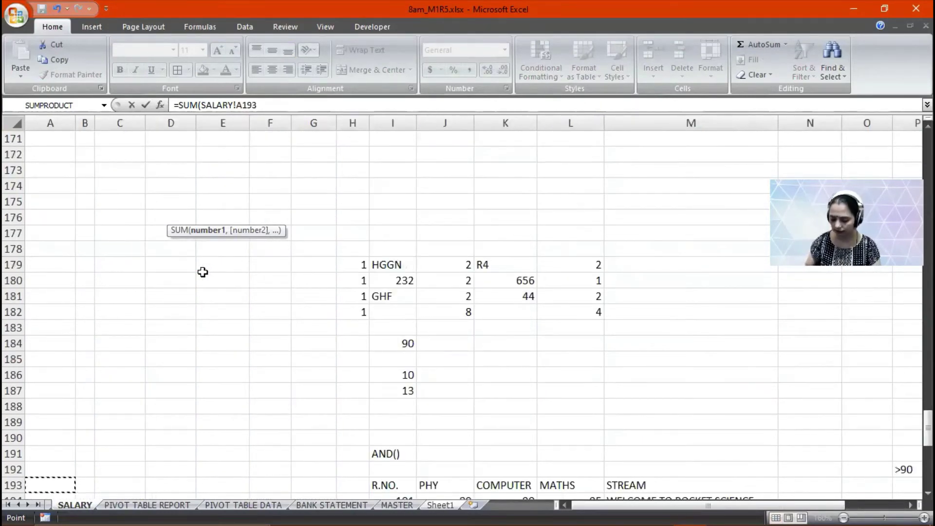
key(ctrl+Home)
click(581, 154)
drag(581, 154, 590, 294)
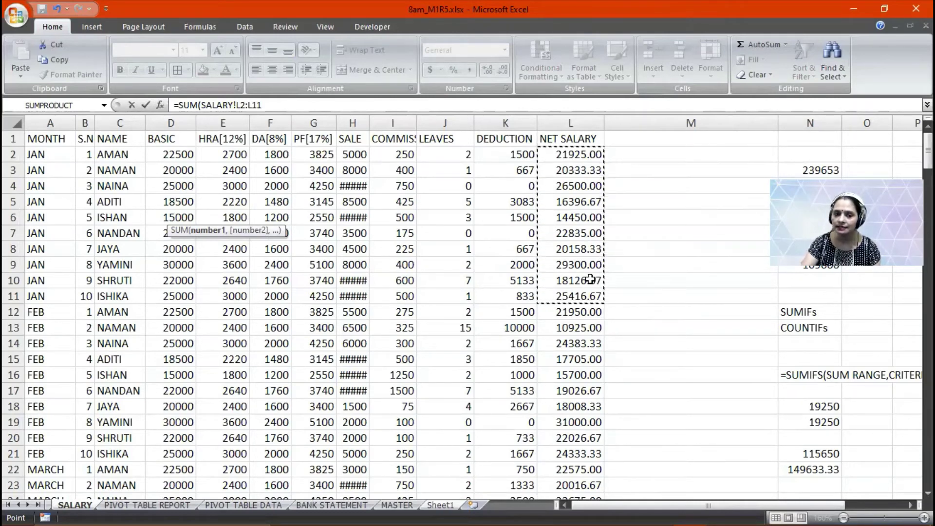
text())
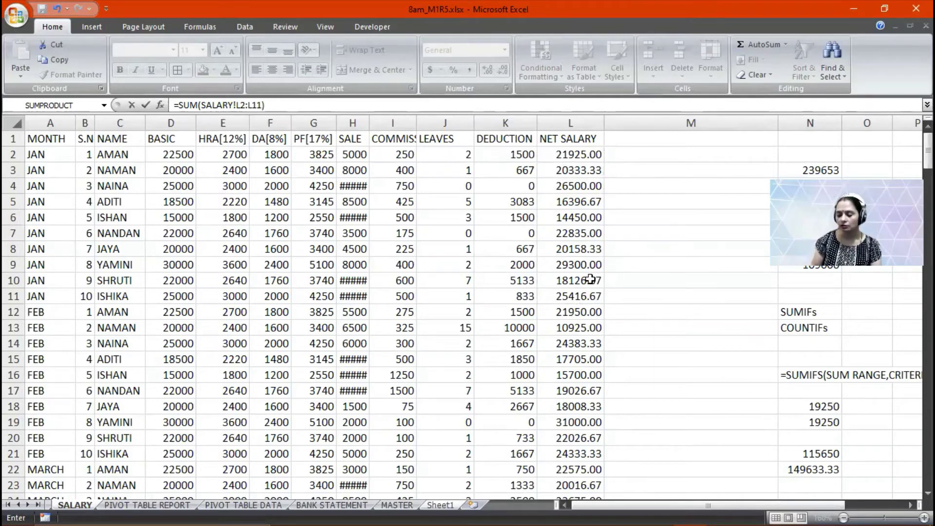
key(Return)
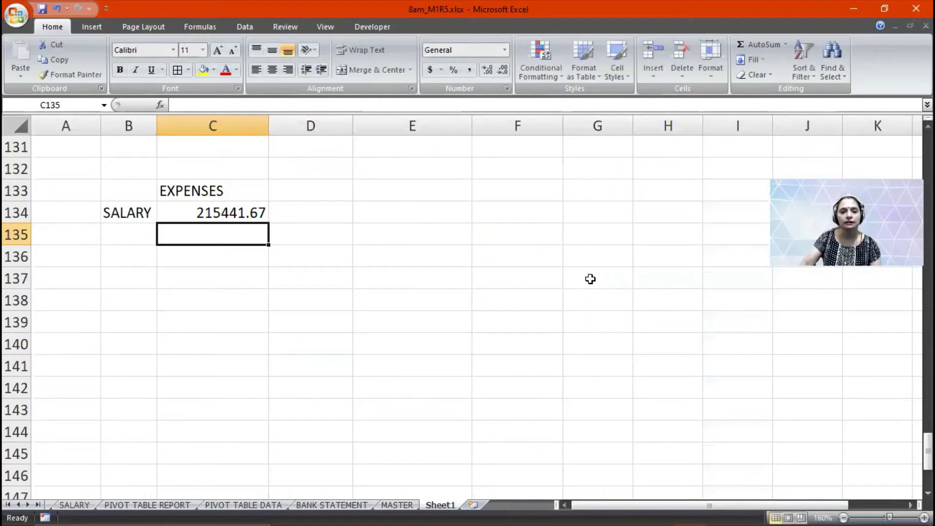
Clear C134 and rebuild its cross-sheet formula as =SUM(SALARY!L2:L11) to total the January net salaries
click(211, 212)
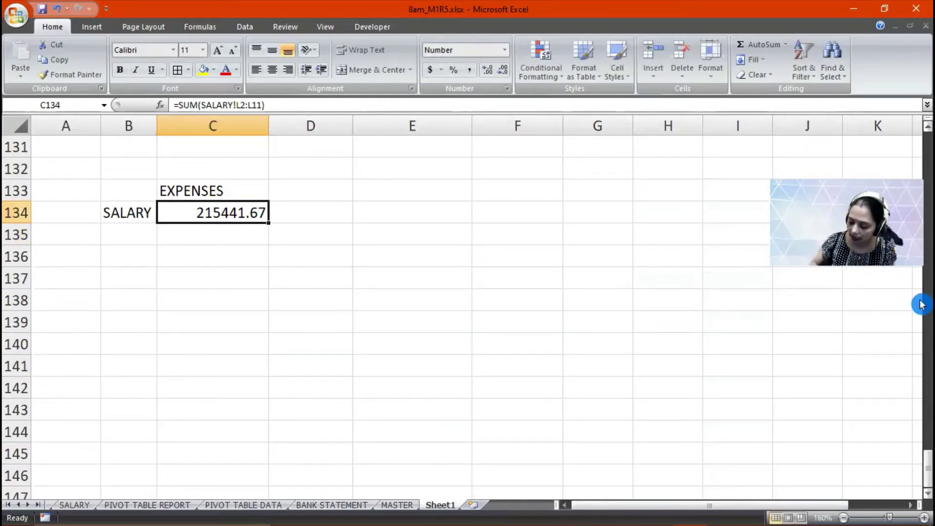
key(Delete)
text(=)
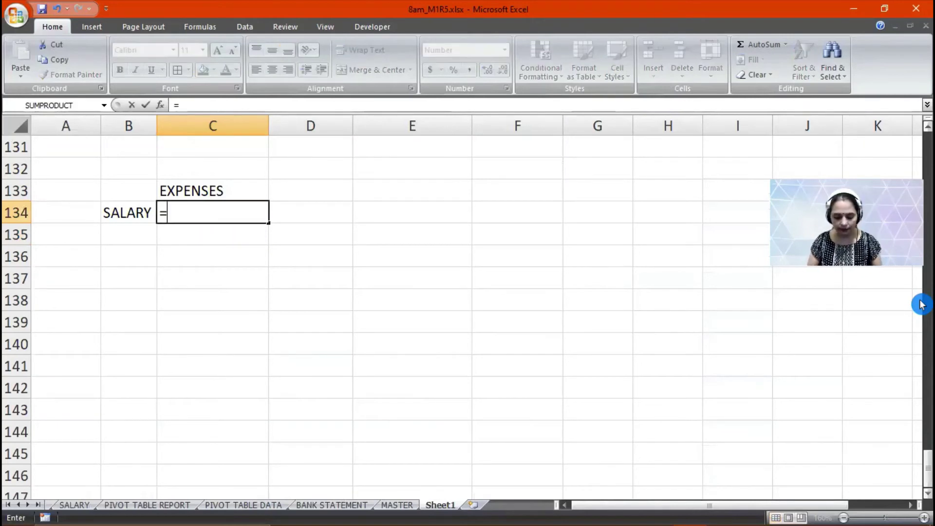
text(SUM)
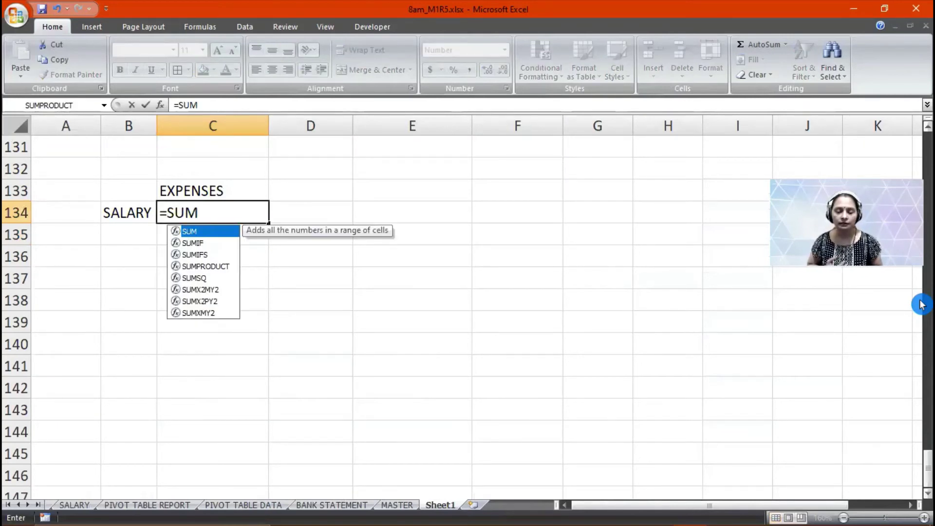
text(()
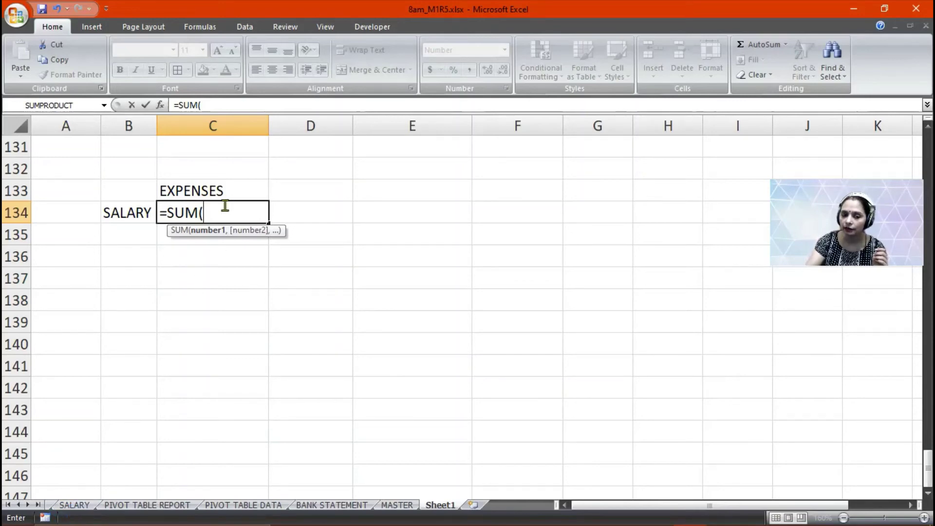
click(83, 506)
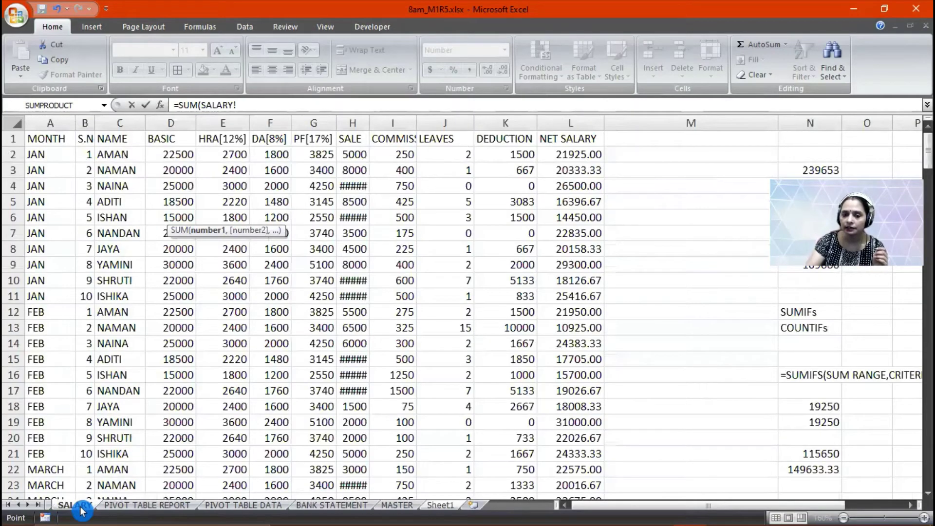
click(574, 152)
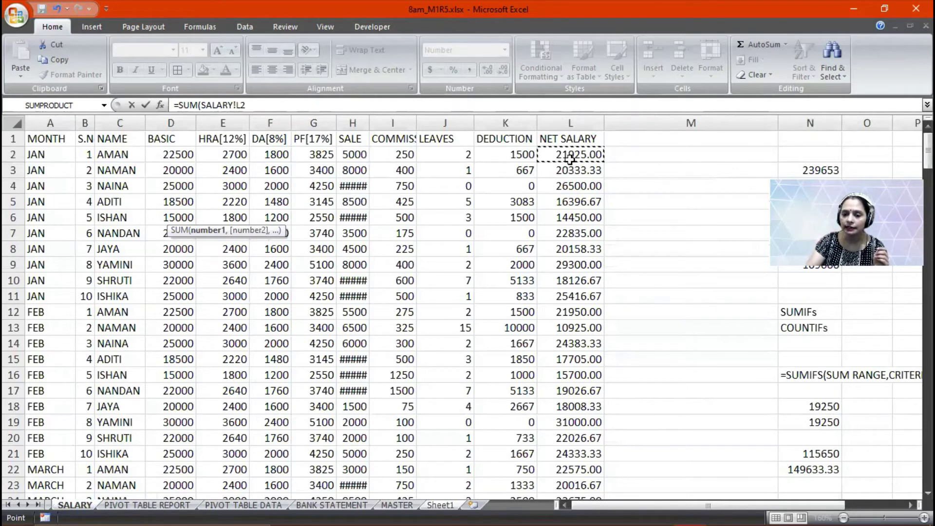
drag(582, 251, 580, 296)
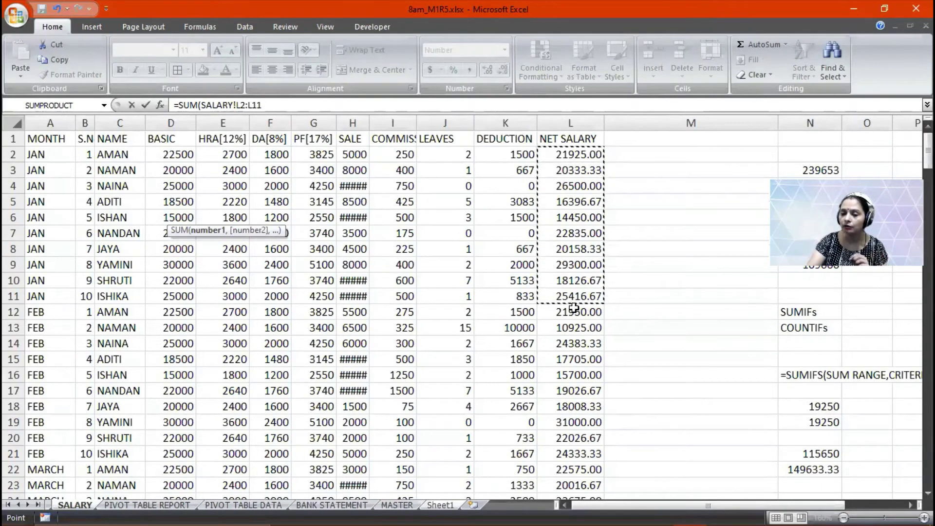
click(442, 506)
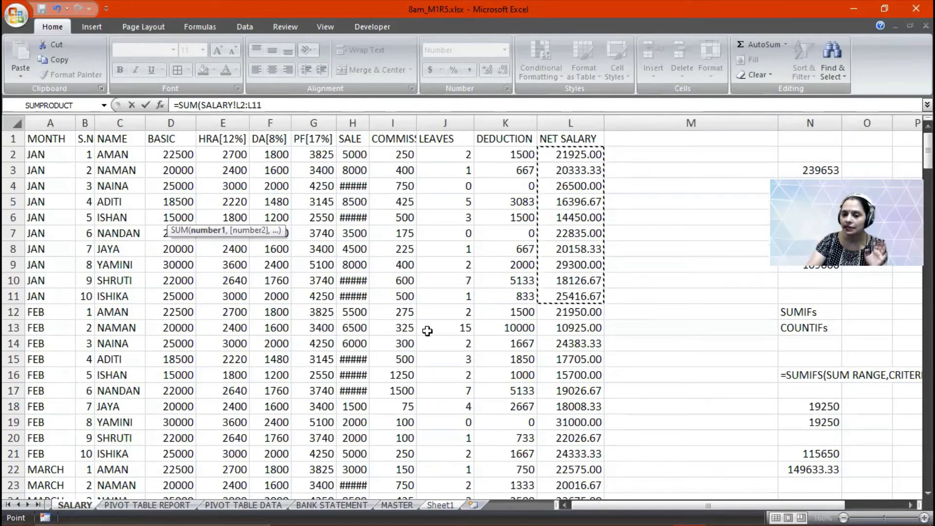
text())
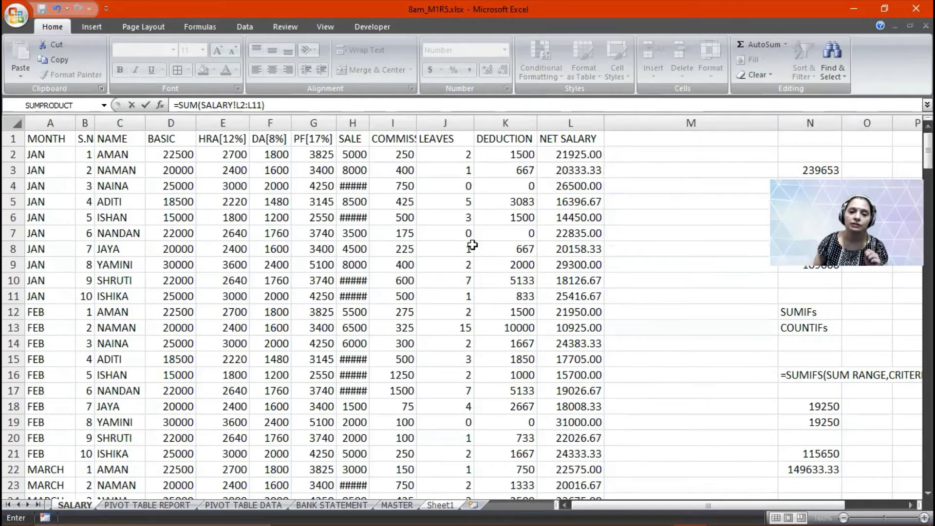
key(Return)
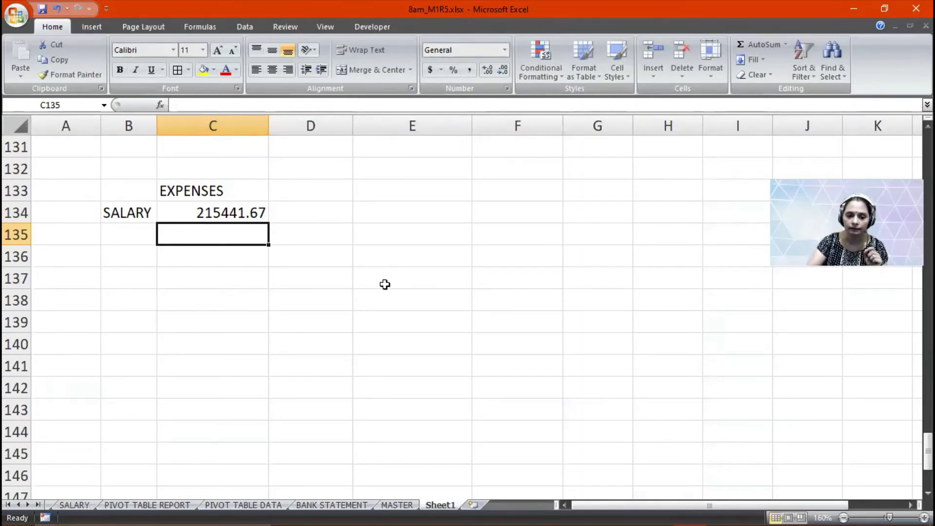
Examine the 3D reference in C134's formula, checking the sheet name, the exclamation mark and the cell range
click(226, 214)
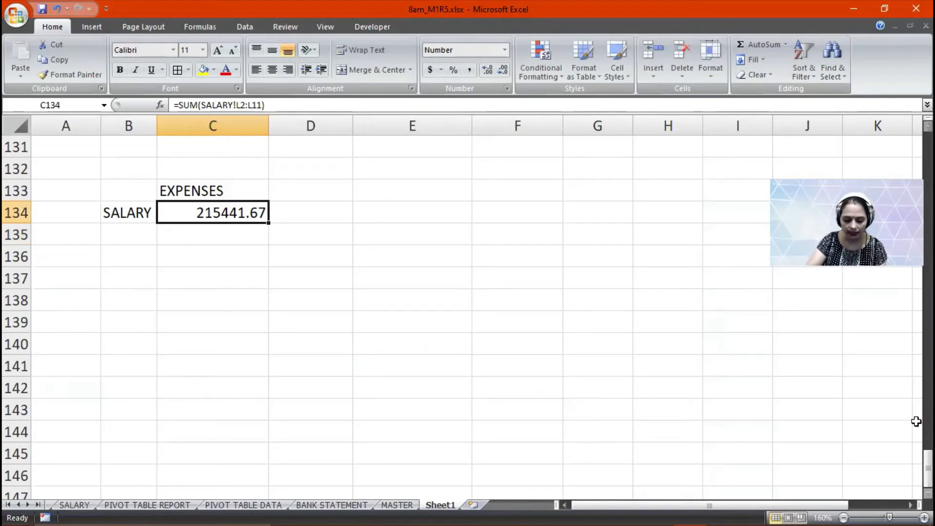
key(F2)
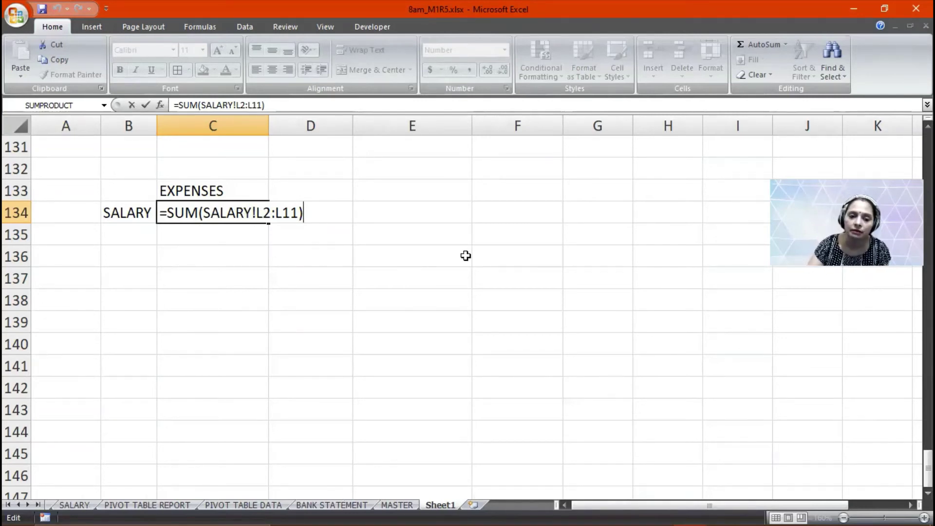
click(85, 505)
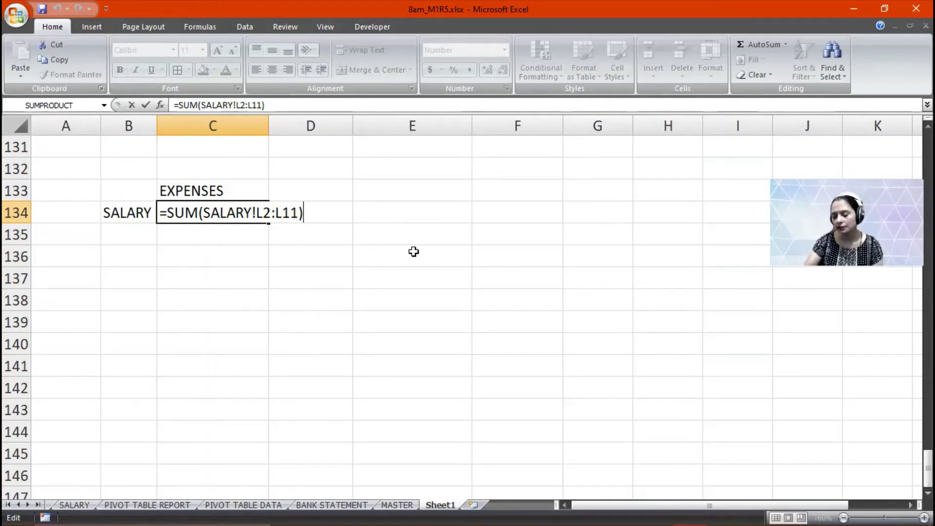
key(Return)
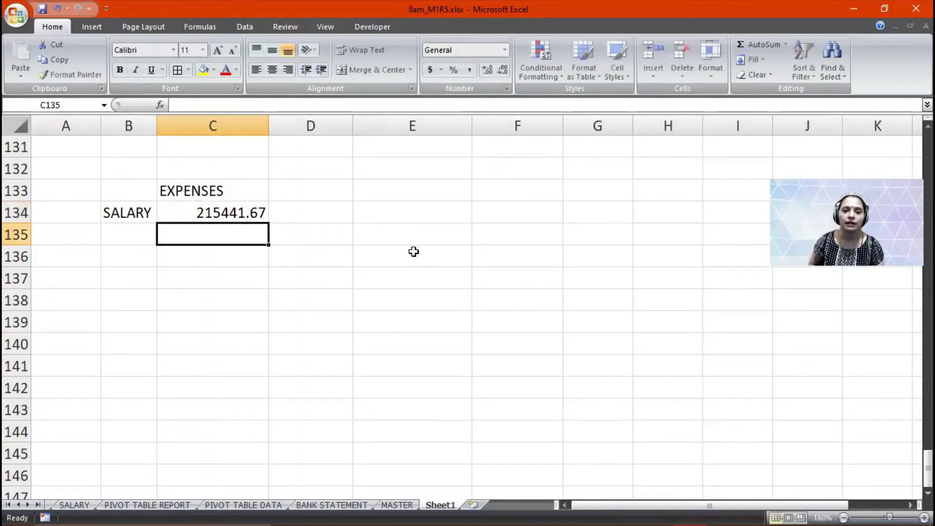
key(Up)
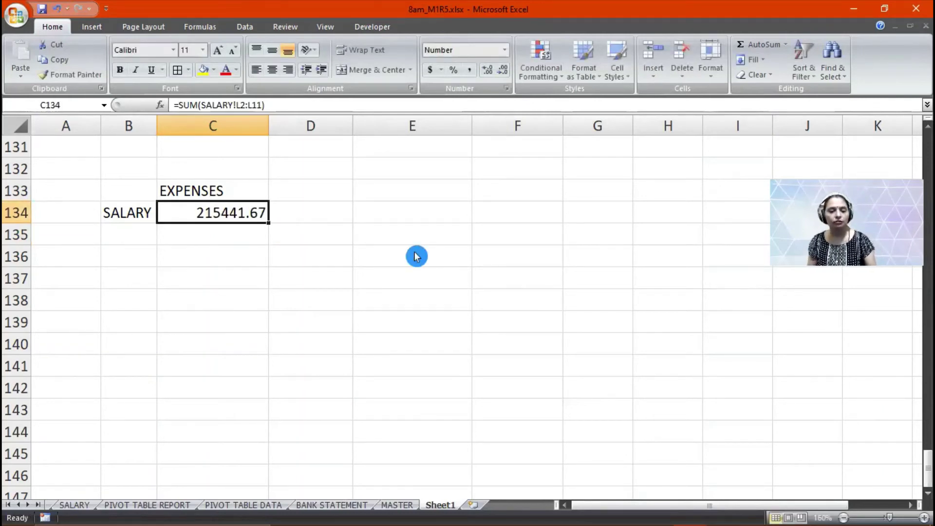
key(F2)
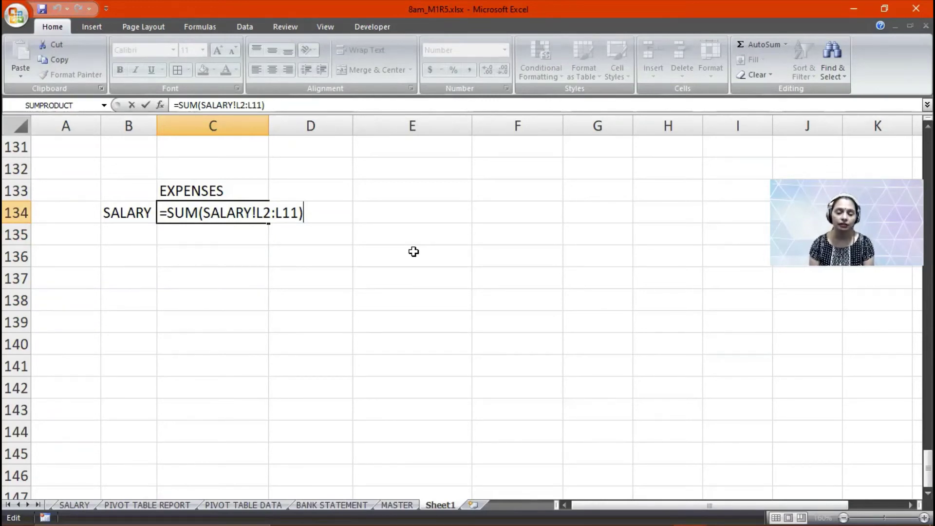
key(Return)
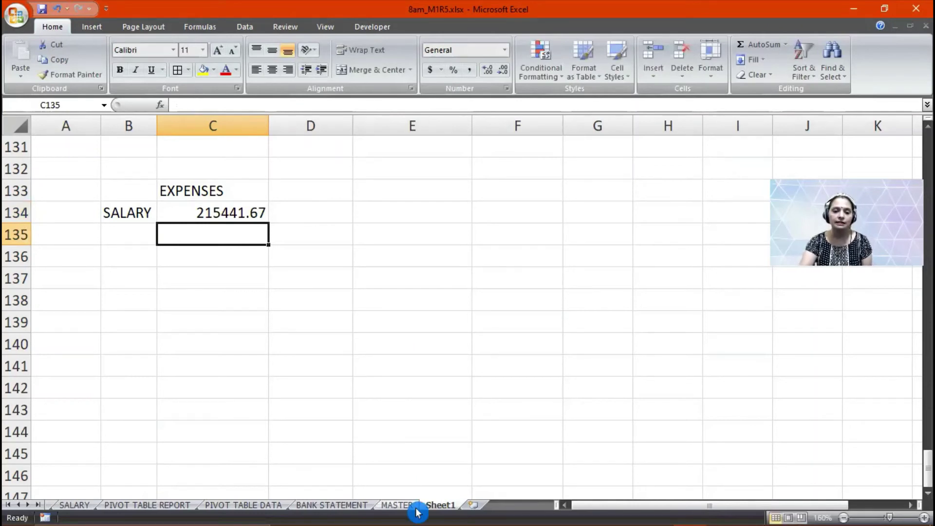
Look through the MASTER, SALARY and MARKS REPORT sheets, and review the REFERENCES table and lookup notes on Sheet1
click(396, 505)
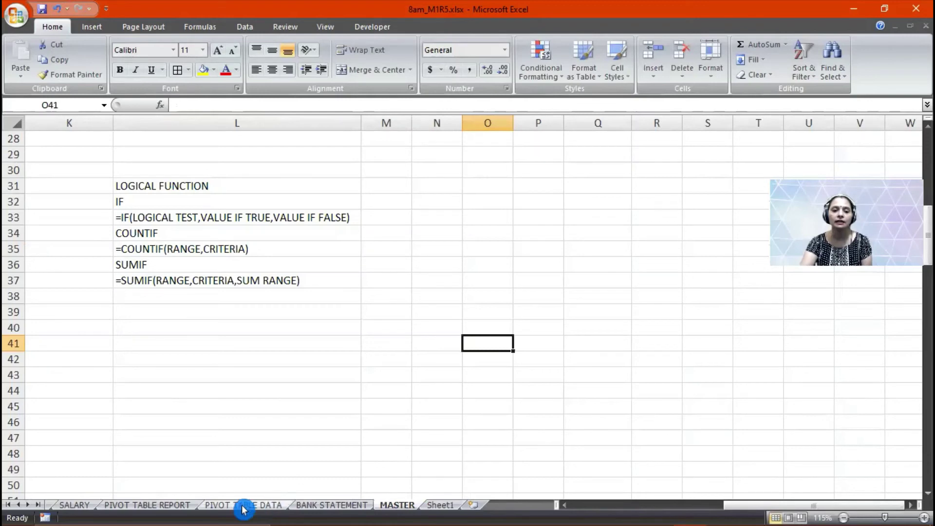
click(87, 505)
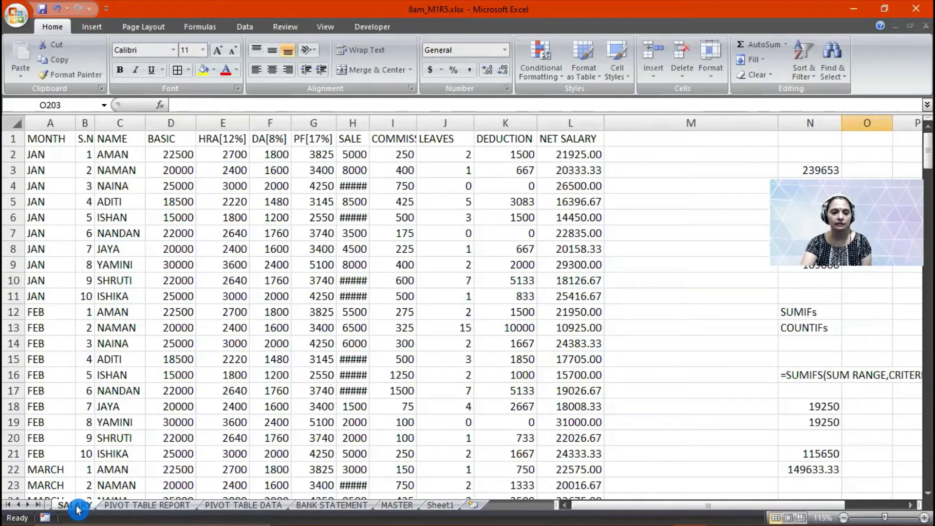
click(20, 505)
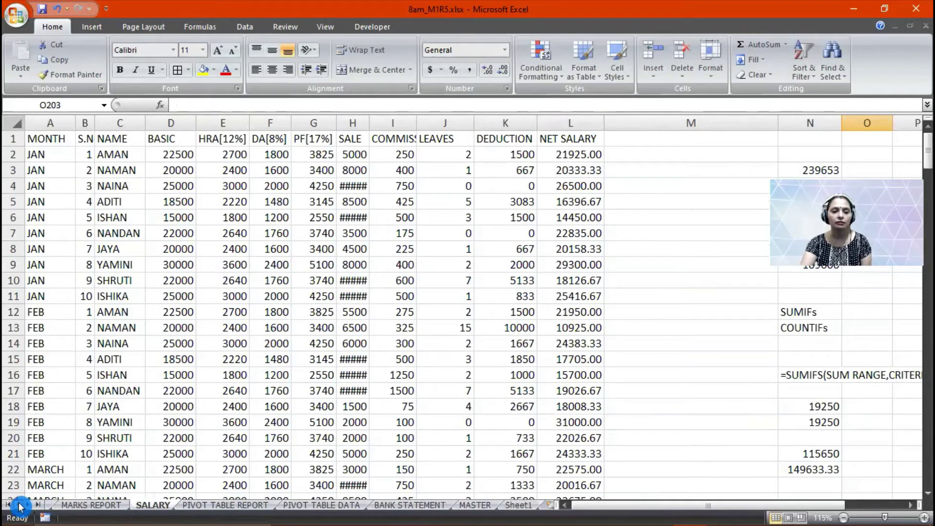
click(91, 505)
scroll(317, 411, down, 20)
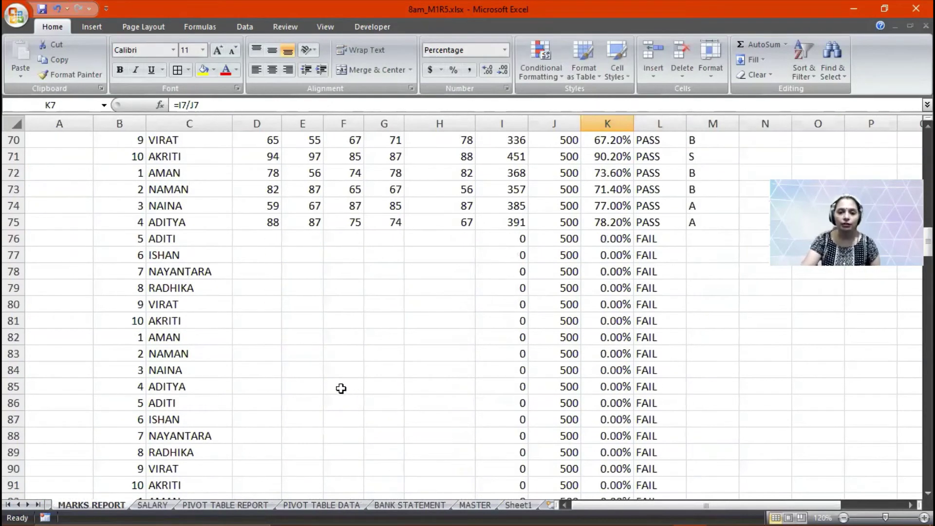
scroll(339, 388, down, 19)
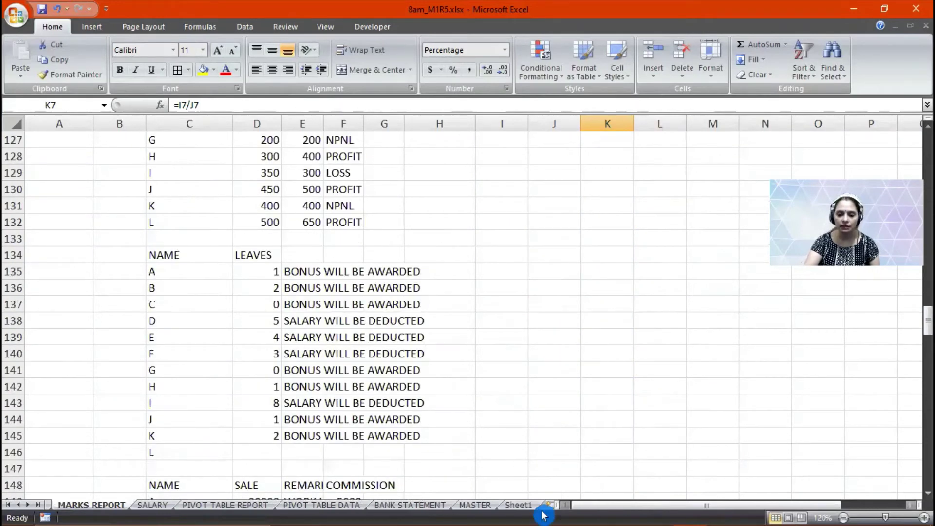
click(518, 505)
scroll(251, 343, up, 6)
scroll(249, 342, up, 16)
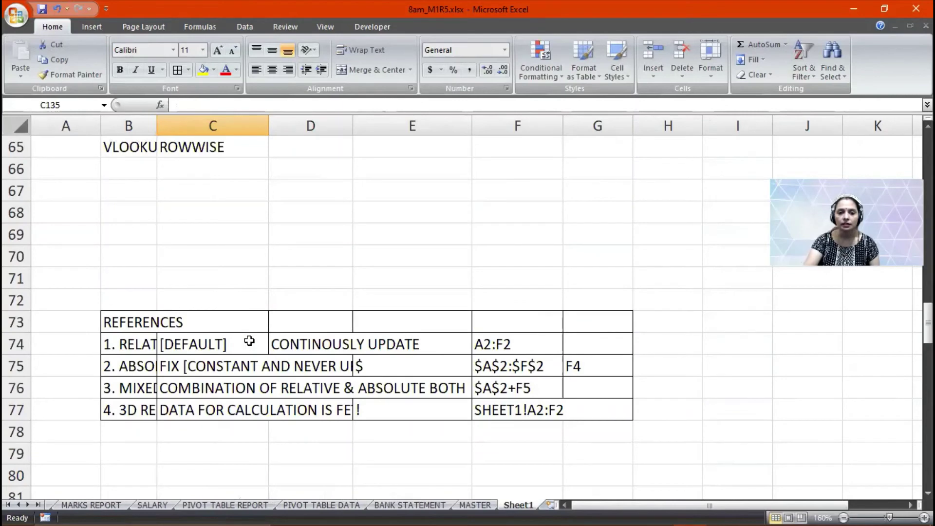
scroll(249, 342, up, 3)
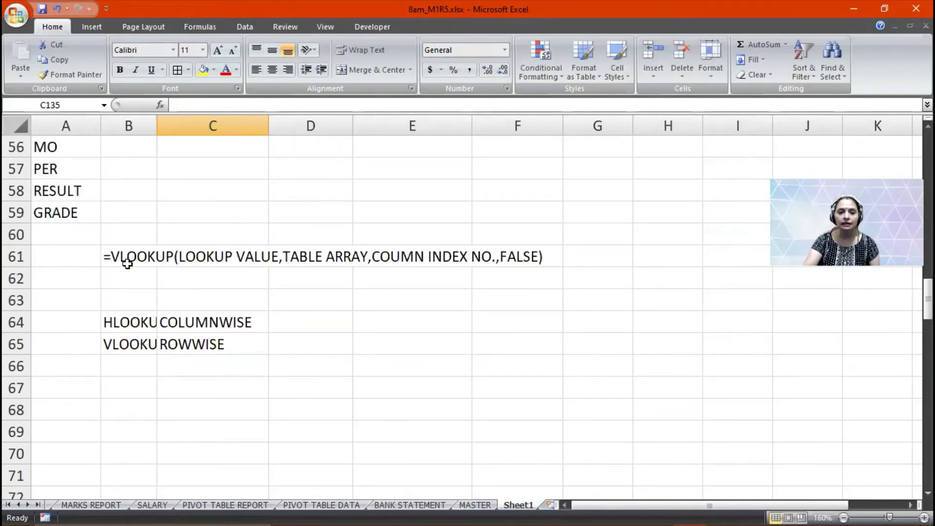
Review the student lookup form on Sheet1, from R.No. in row 49 through its name and subject cells, along with the VLOOKUP syntax note
scroll(155, 269, up, 1)
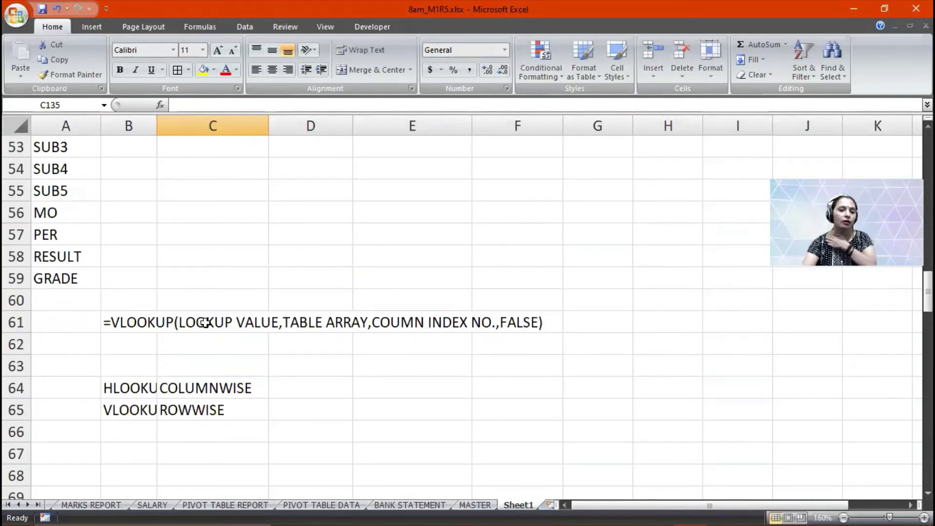
scroll(180, 231, up, 2)
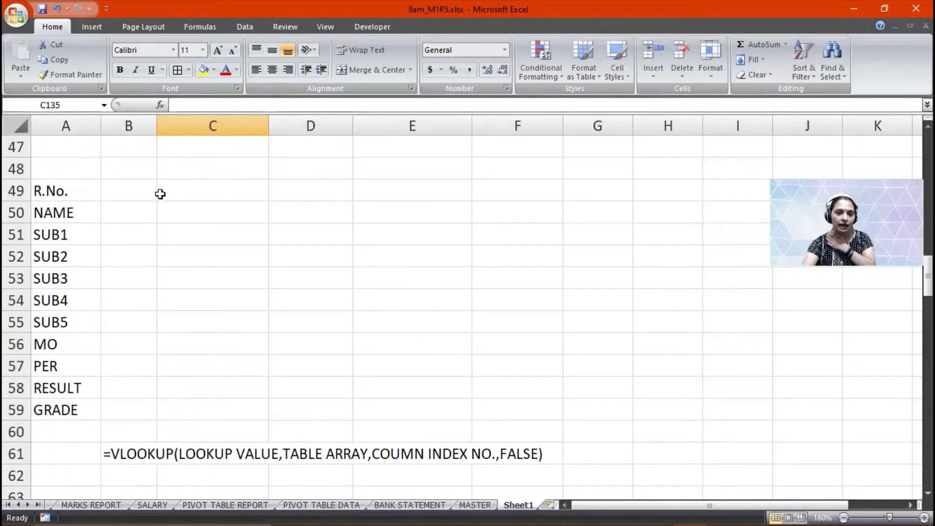
click(128, 188)
click(129, 217)
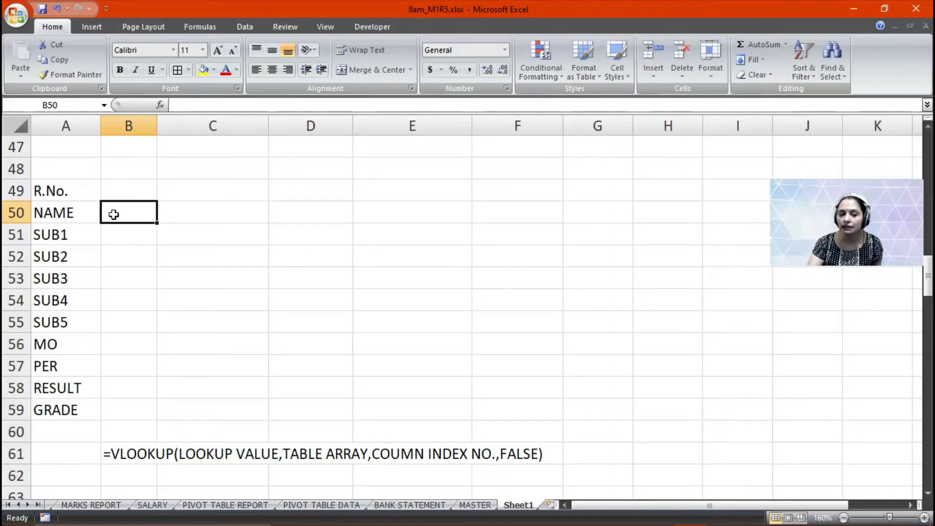
click(124, 190)
click(120, 220)
click(123, 233)
click(125, 257)
click(129, 279)
click(121, 193)
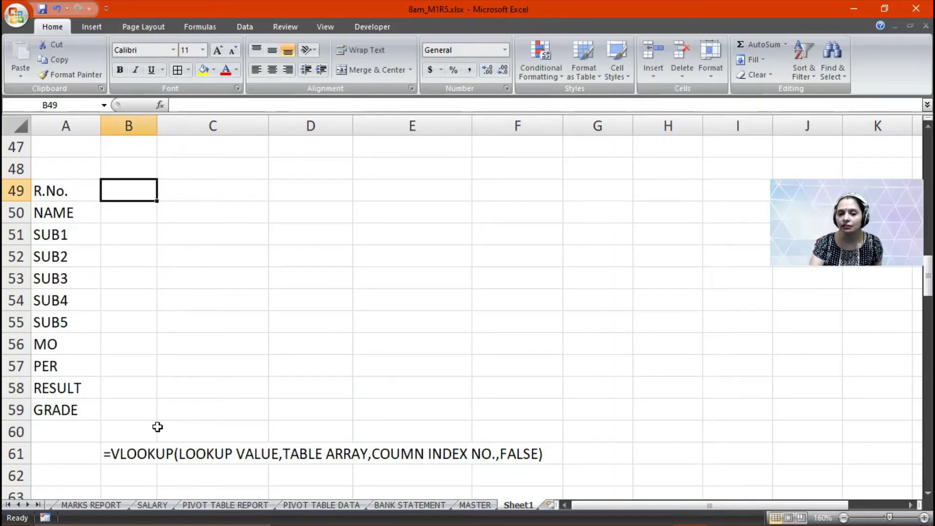
Widen the STUDENT NAME column to show full names and narrow the SUB1 to SUB5 columns in the student marks table
scroll(157, 427, up, 15)
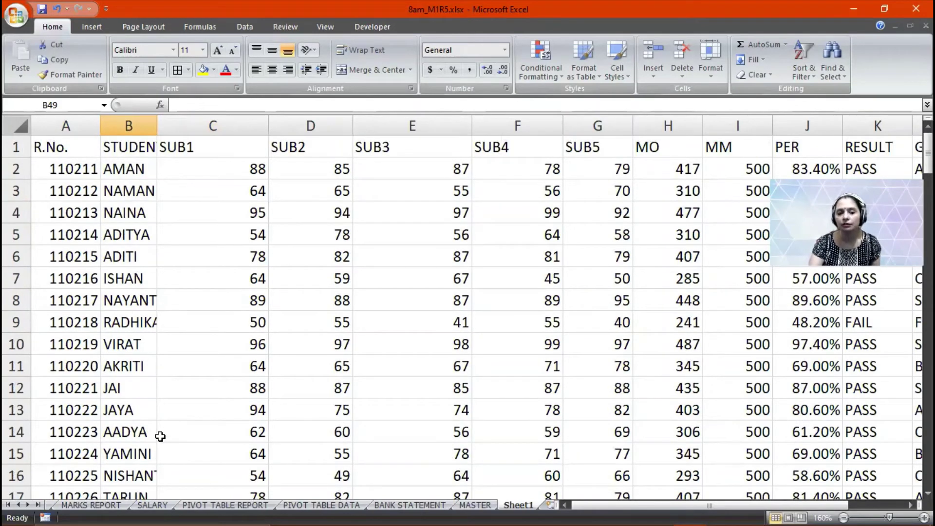
drag(157, 121, 217, 124)
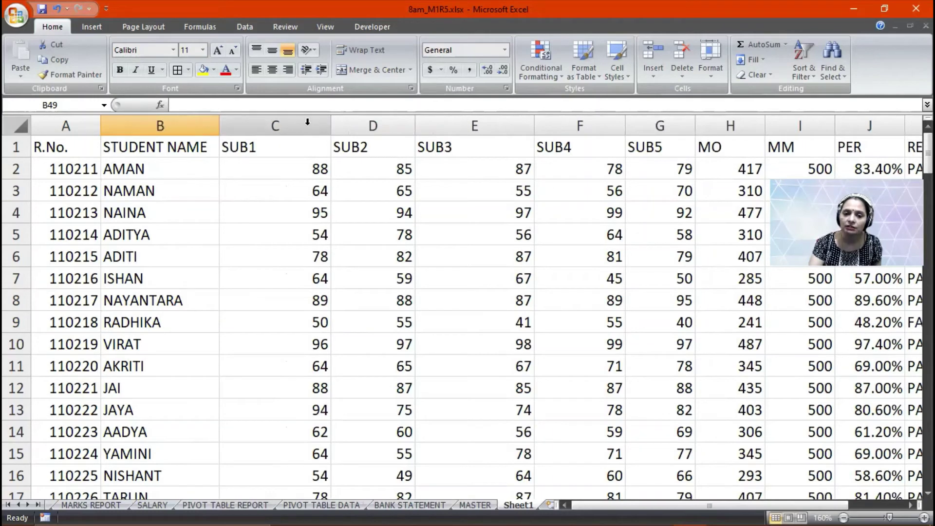
drag(327, 121, 280, 121)
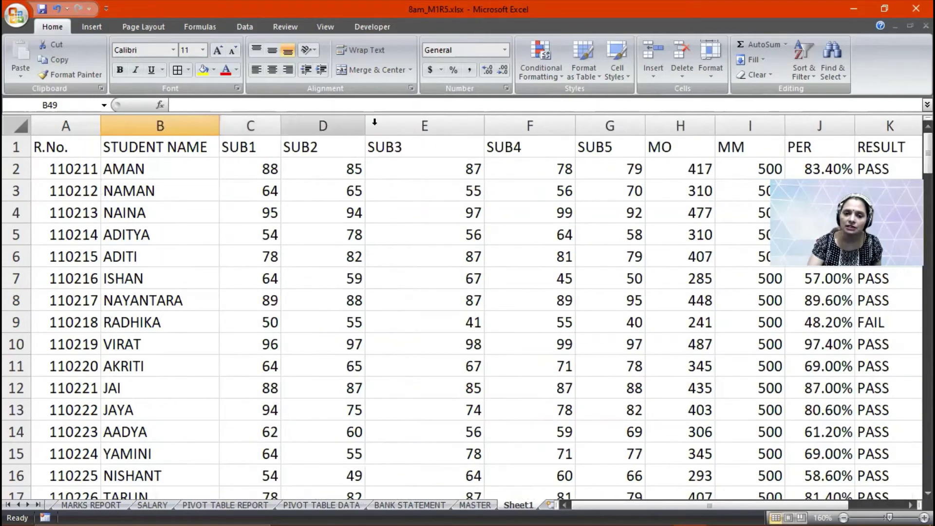
drag(362, 120, 394, 126)
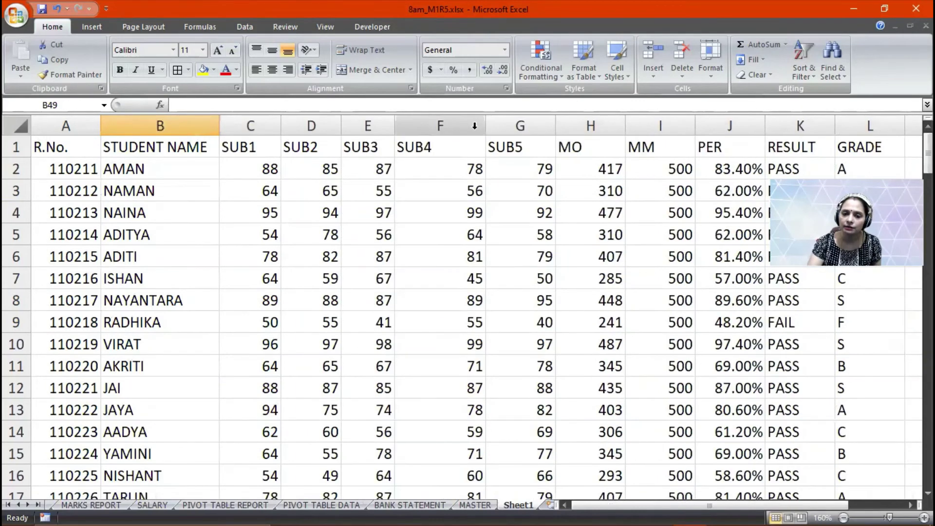
drag(483, 125, 448, 125)
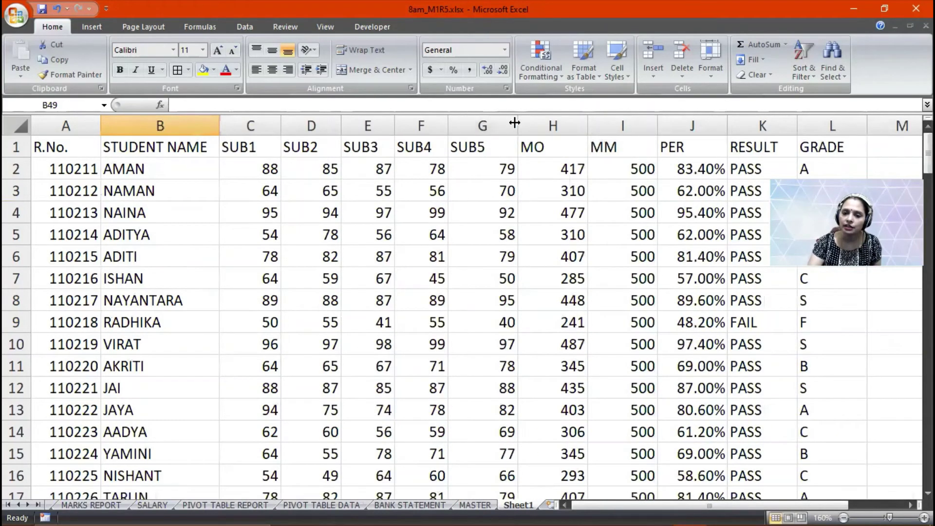
drag(515, 126, 504, 127)
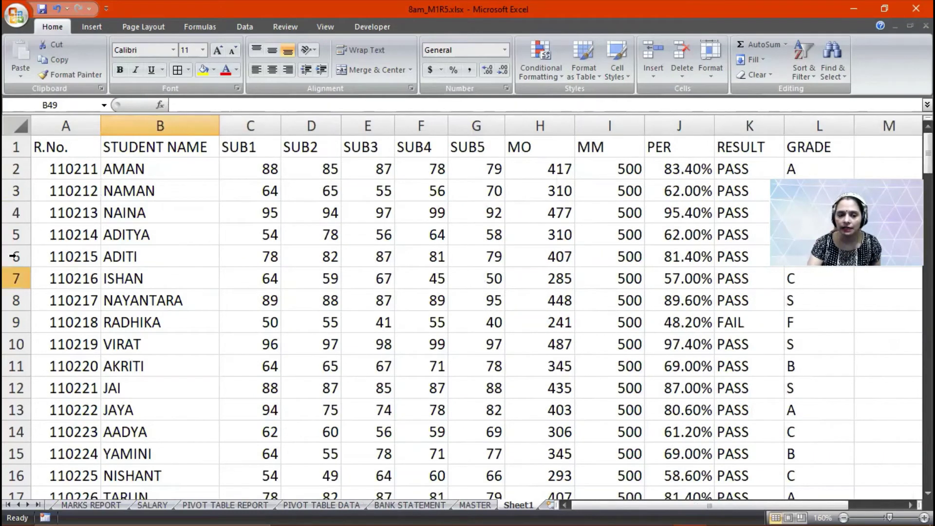
Define the whole student marks table, A1:L33, as a named range called DATA
drag(74, 152, 700, 485)
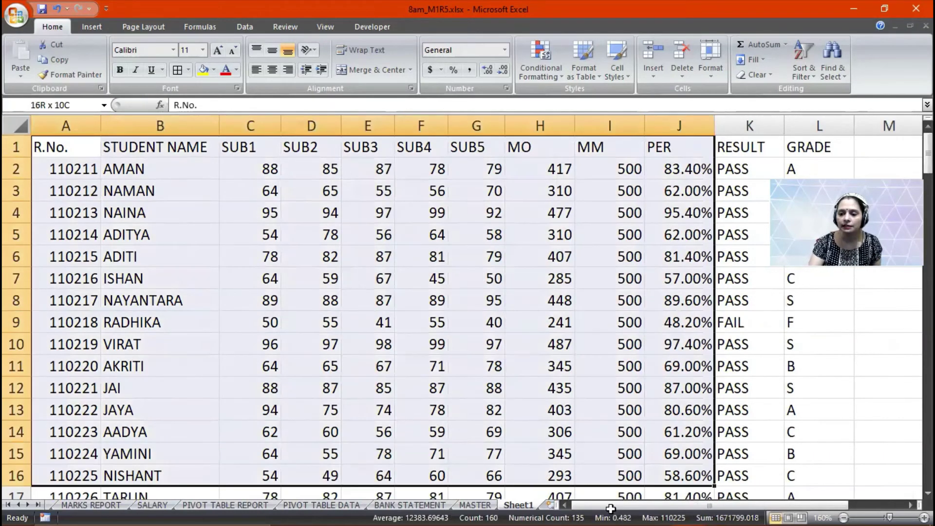
scroll(789, 455, down, 6)
shift+click(794, 453)
scroll(779, 445, up, 4)
scroll(769, 435, up, 2)
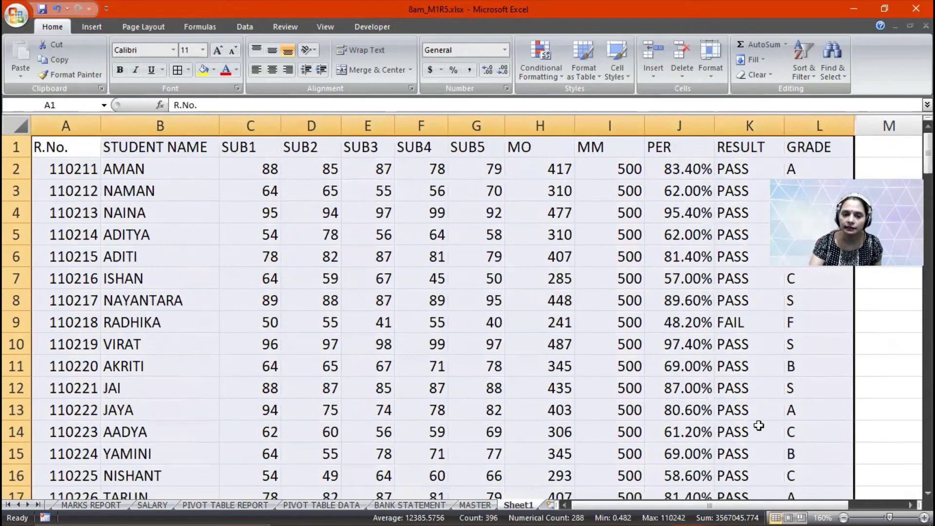
click(66, 106)
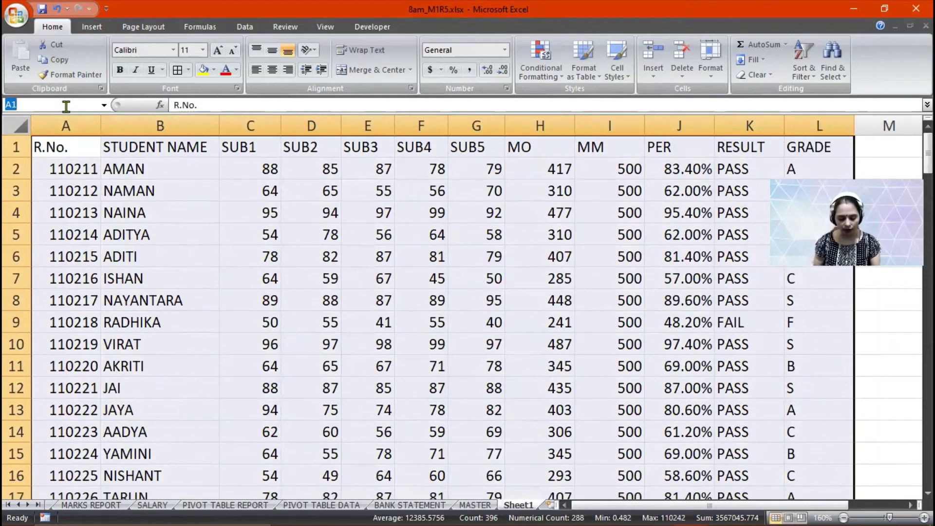
text(DATA)
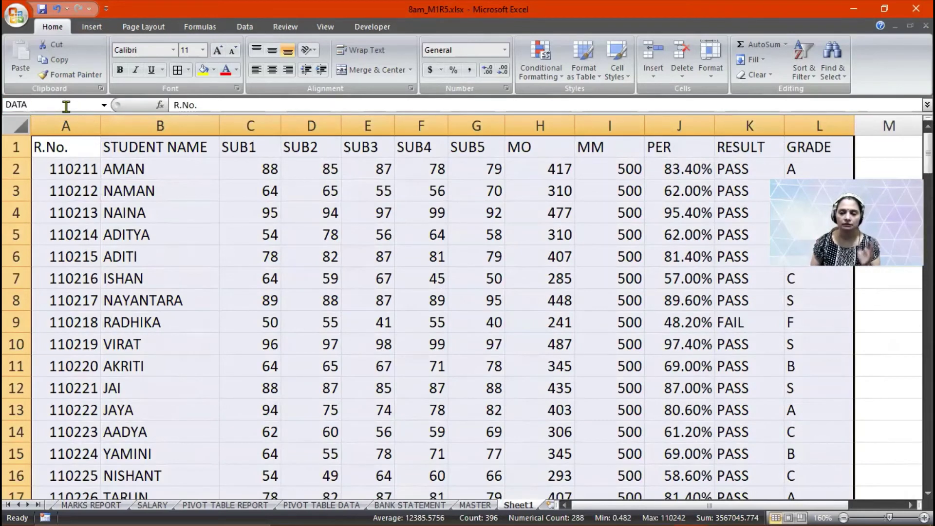
key(Return)
click(132, 207)
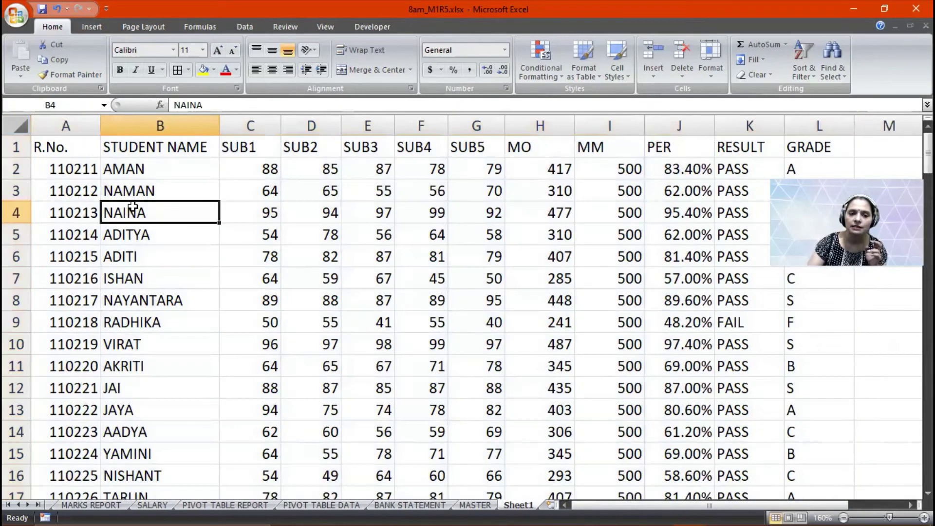
Start a VLOOKUP formula in the NAME cell B50 with the roll number cell B49 as the lookup value
scroll(183, 244, down, 15)
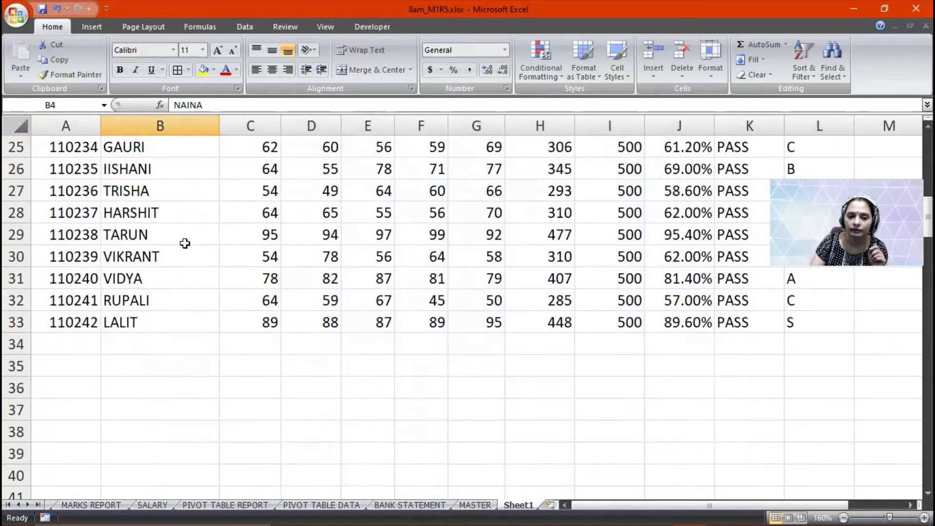
click(137, 213)
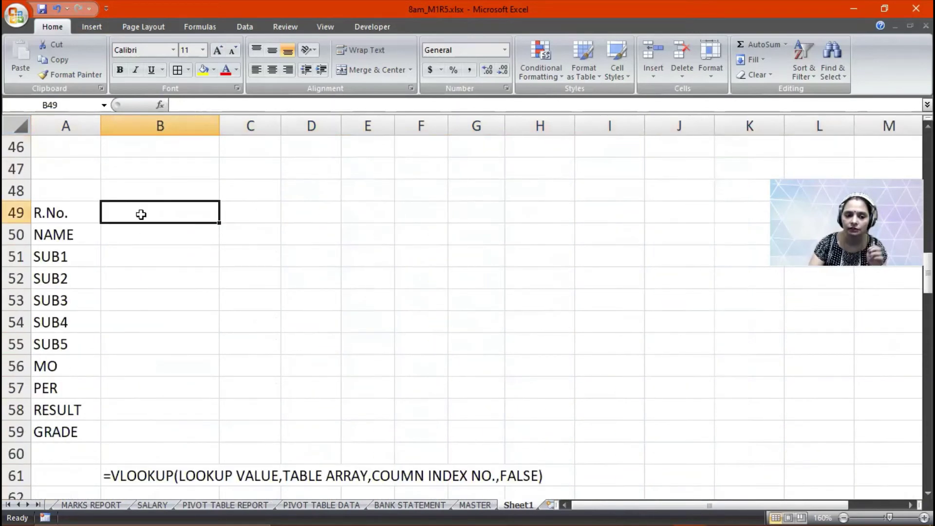
click(122, 237)
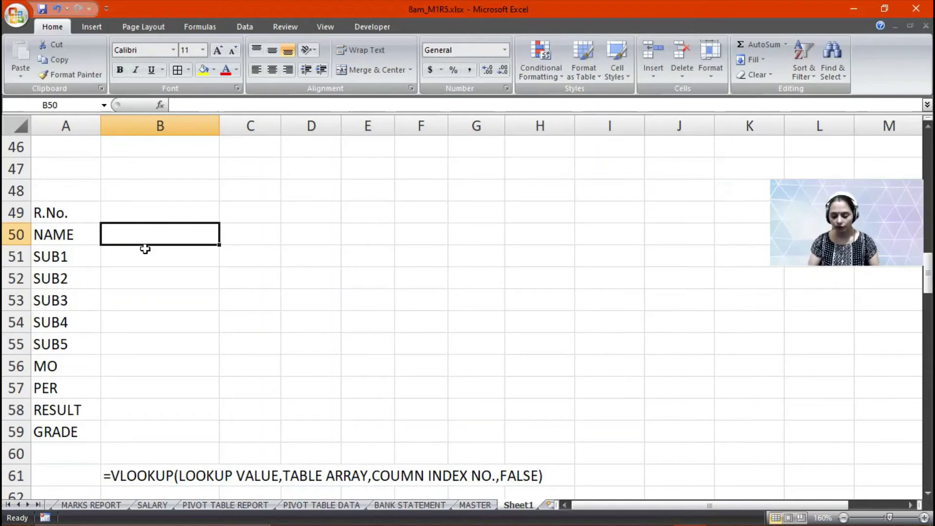
text(=)
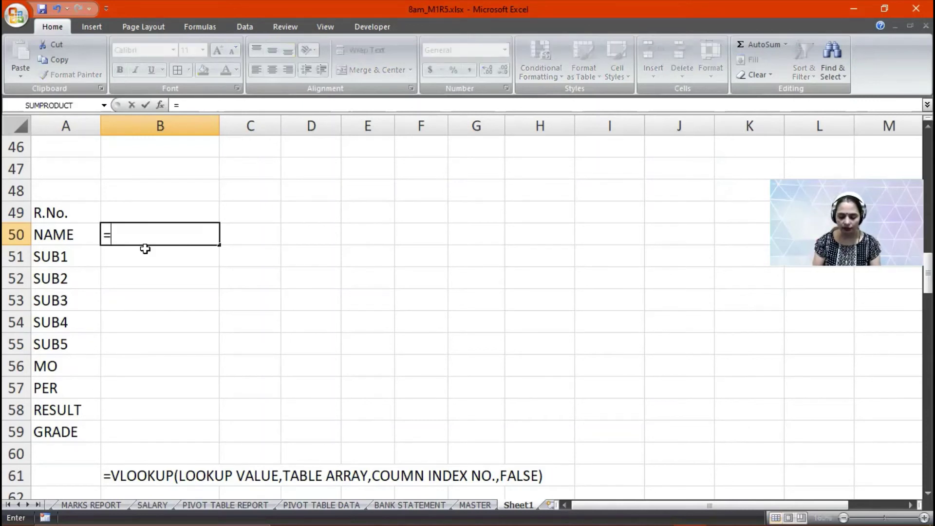
text(VLOOKUP)
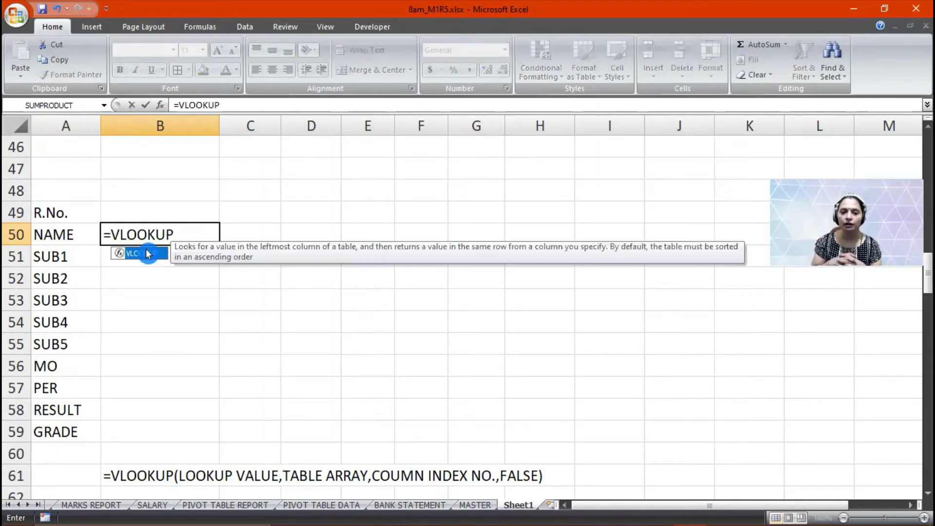
double_click(147, 253)
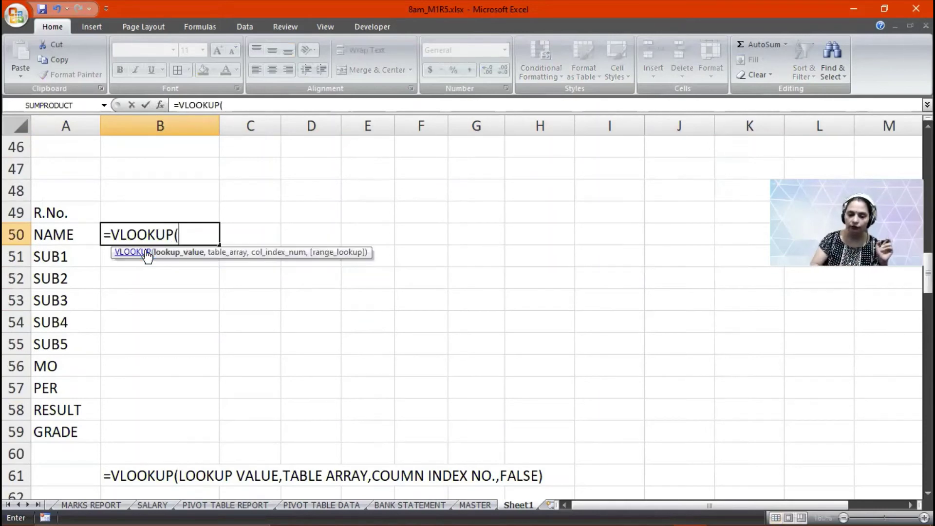
click(147, 211)
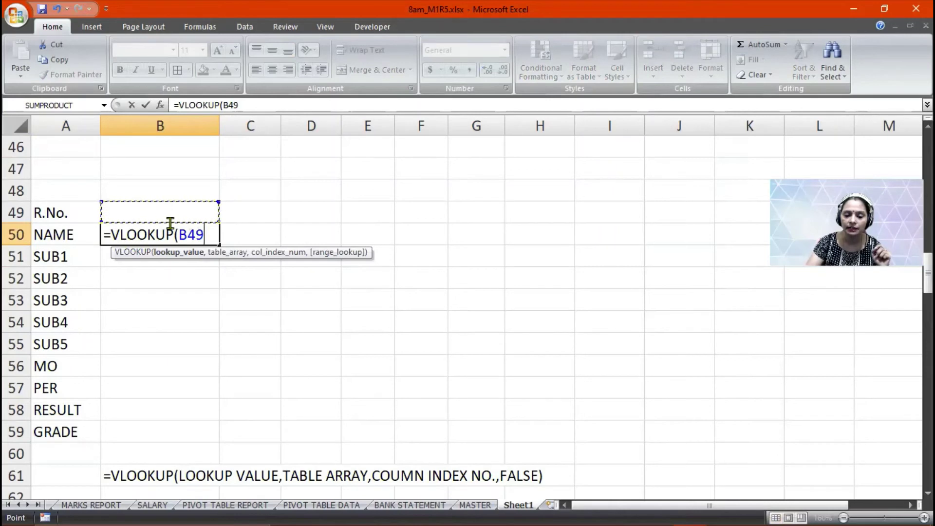
text(,)
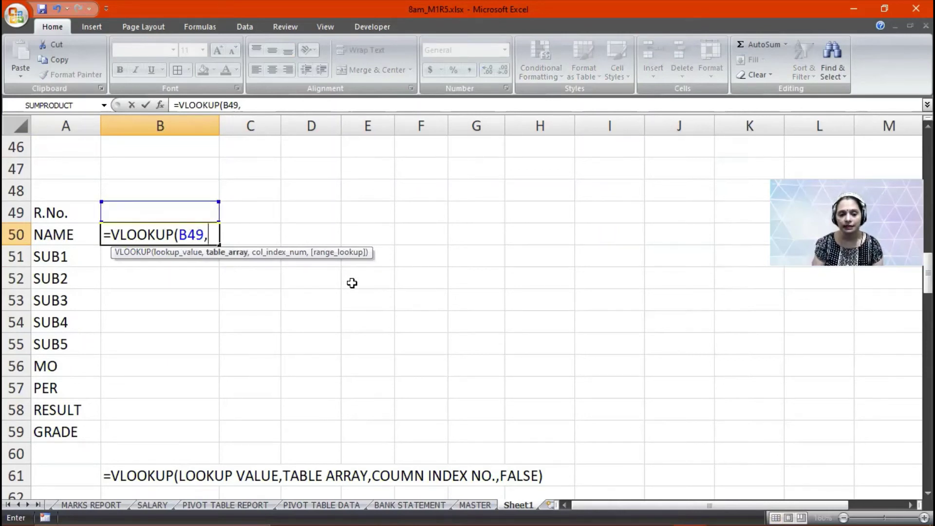
Enter the named range DATA as the table array of B50's VLOOKUP, checking the range it covers
text(D)
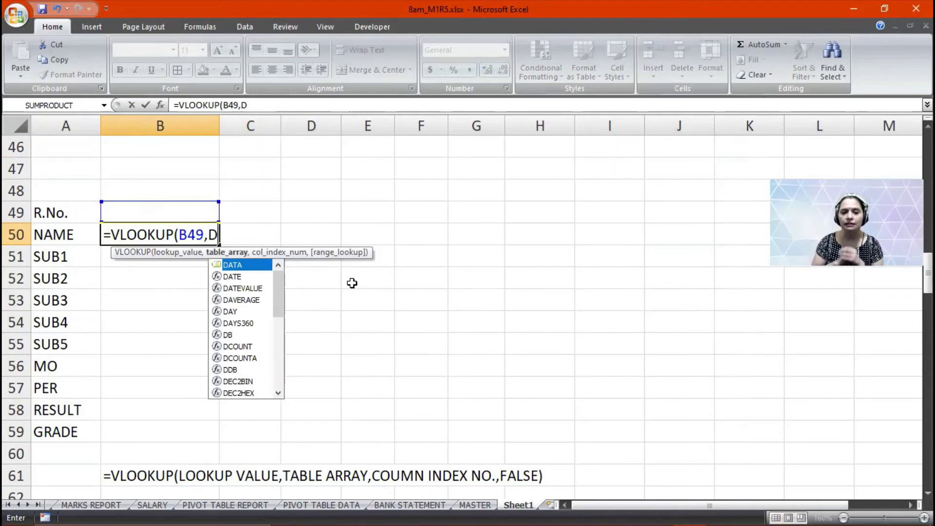
text(ATA)
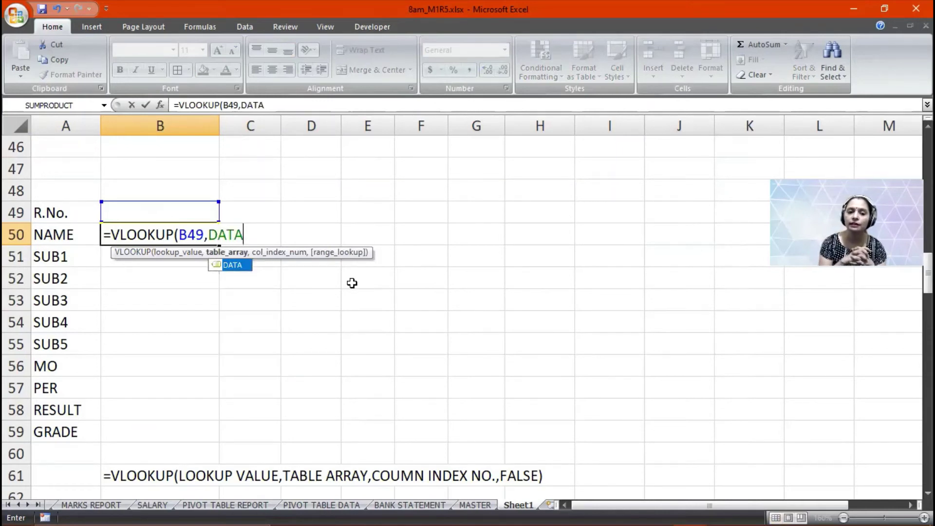
click(233, 266)
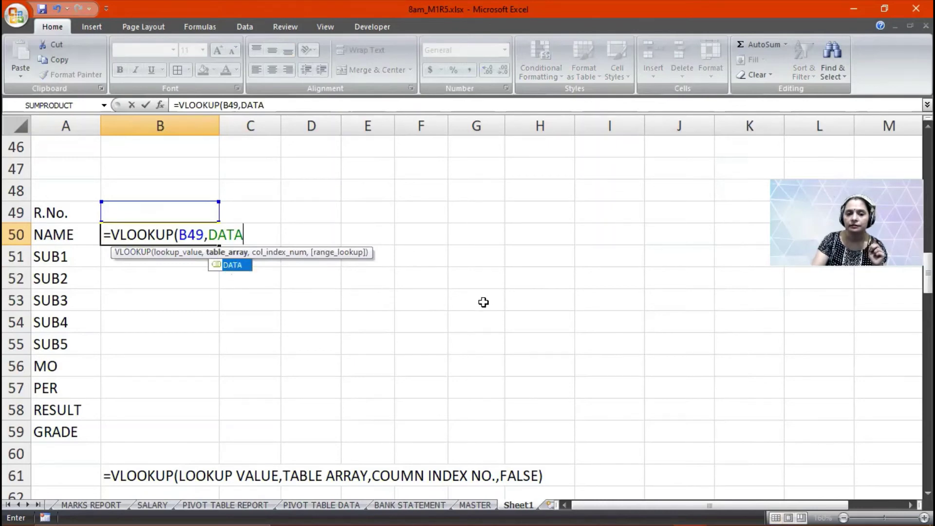
scroll(484, 302, up, 14)
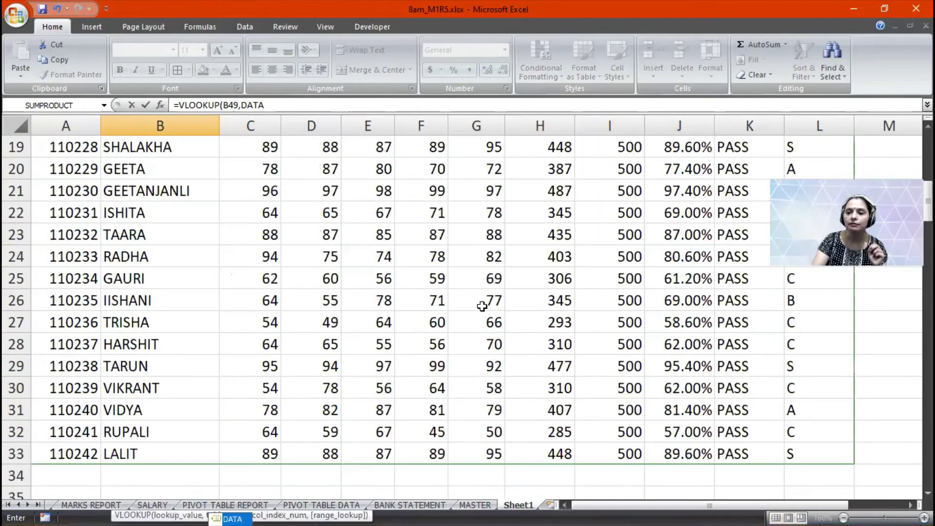
scroll(481, 306, up, 1)
scroll(472, 310, down, 10)
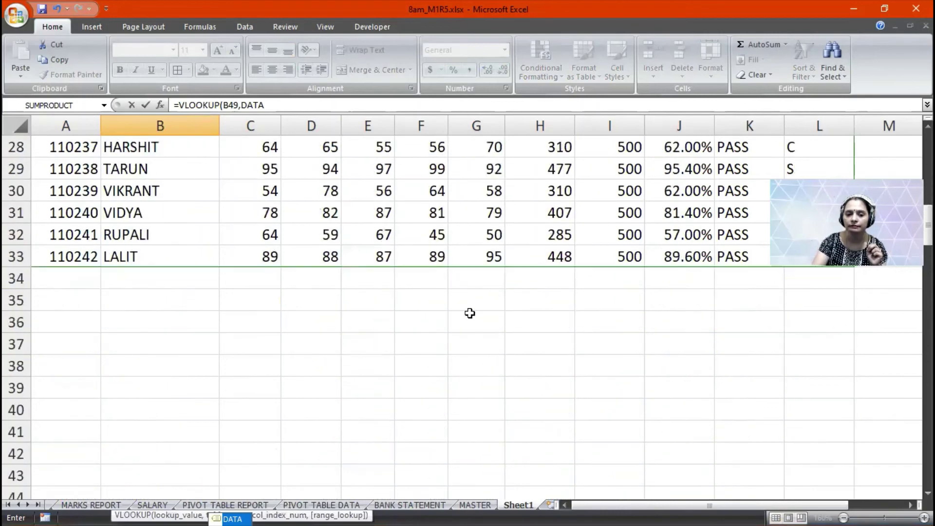
scroll(467, 313, down, 6)
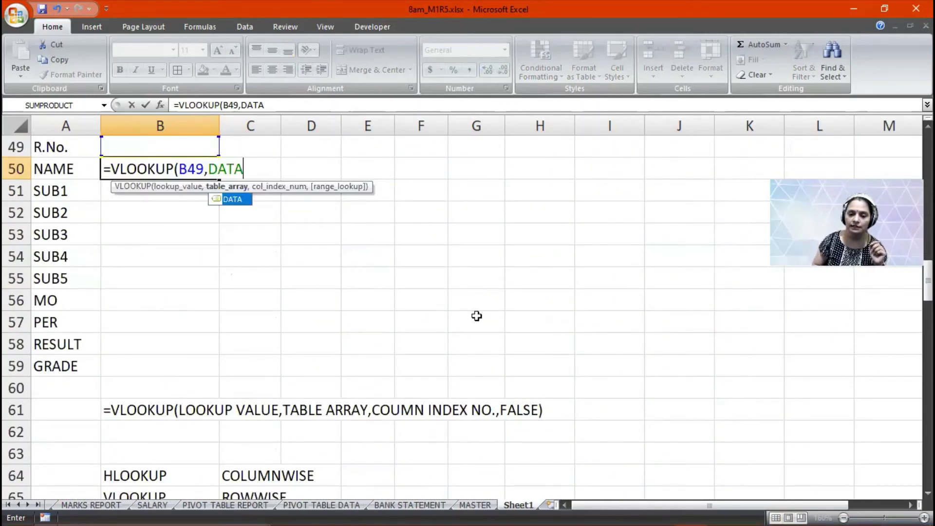
text(,)
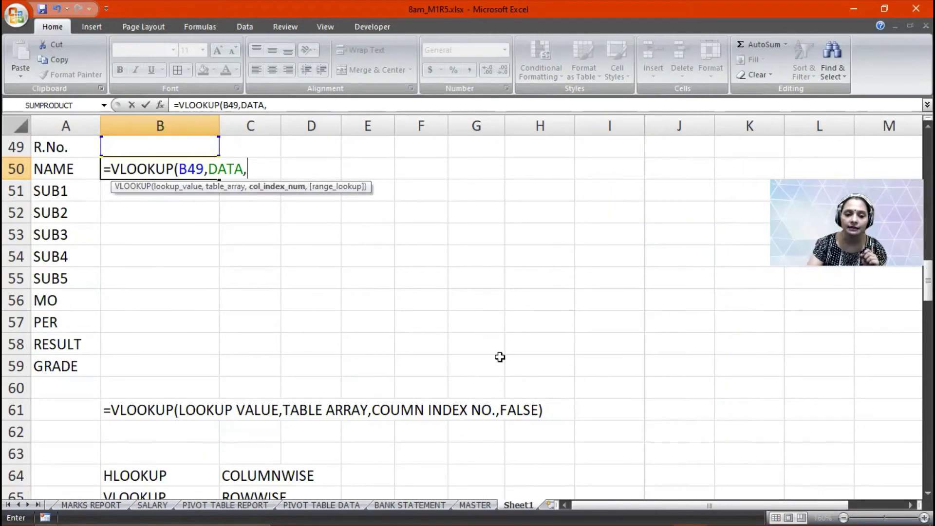
Complete B50's VLOOKUP with column index 2 for the student name and FALSE for an exact match
scroll(500, 354, up, 1)
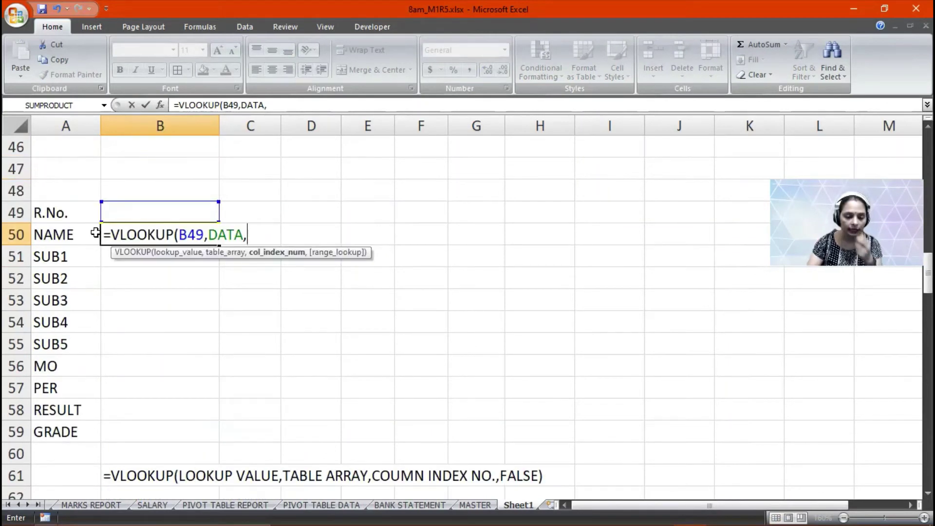
scroll(184, 277, up, 2)
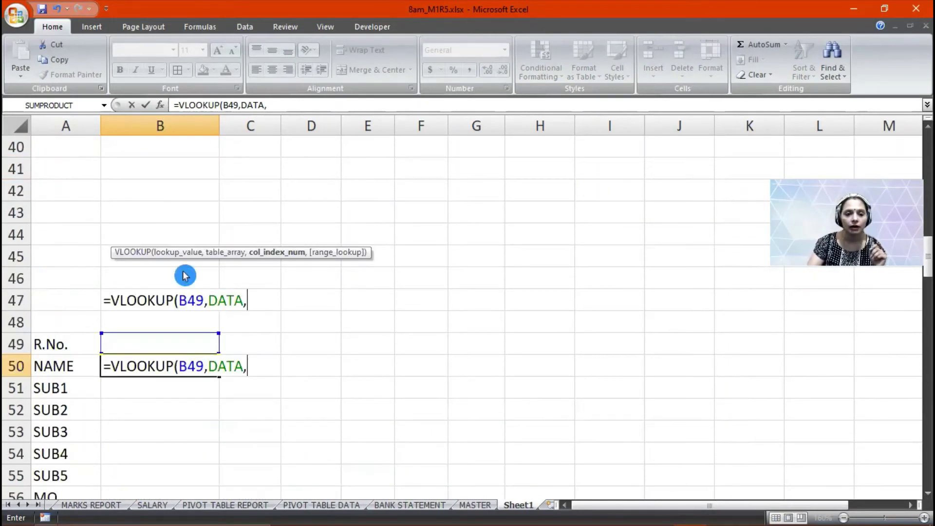
scroll(184, 273, up, 13)
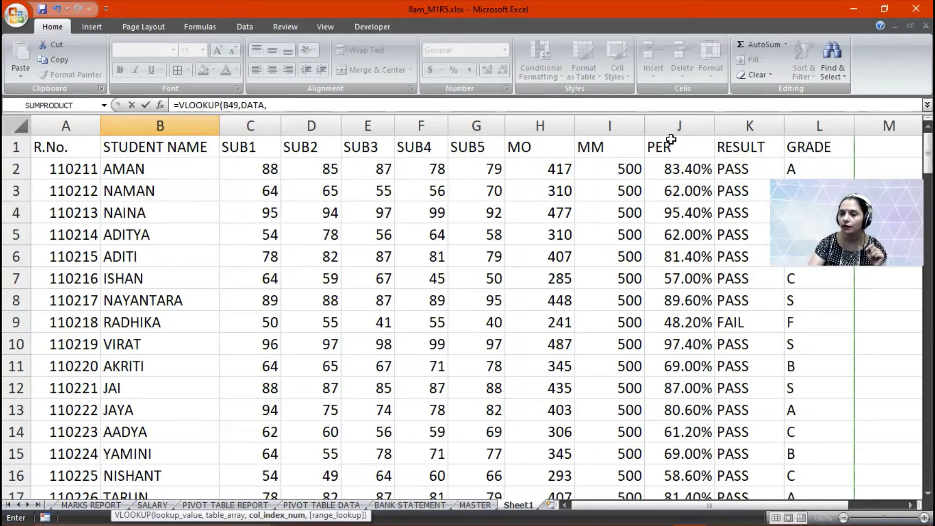
scroll(209, 306, down, 10)
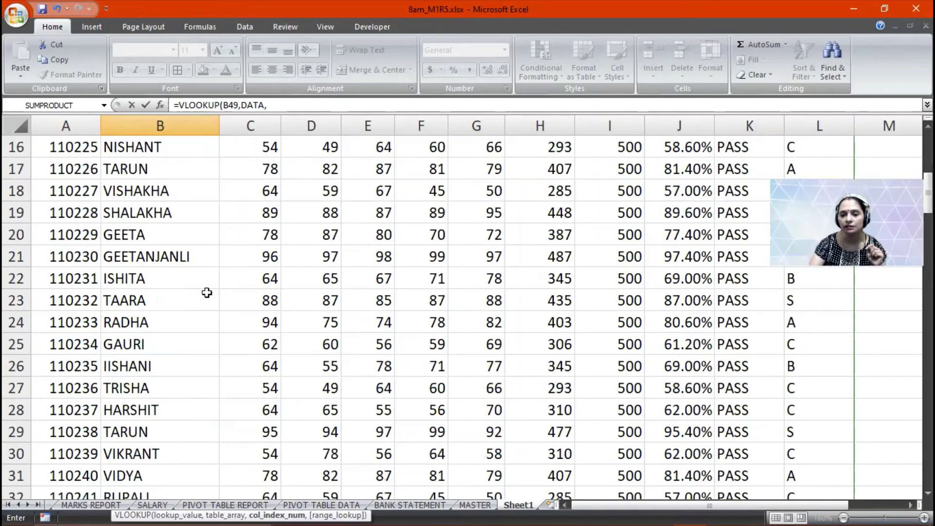
scroll(182, 294, down, 3)
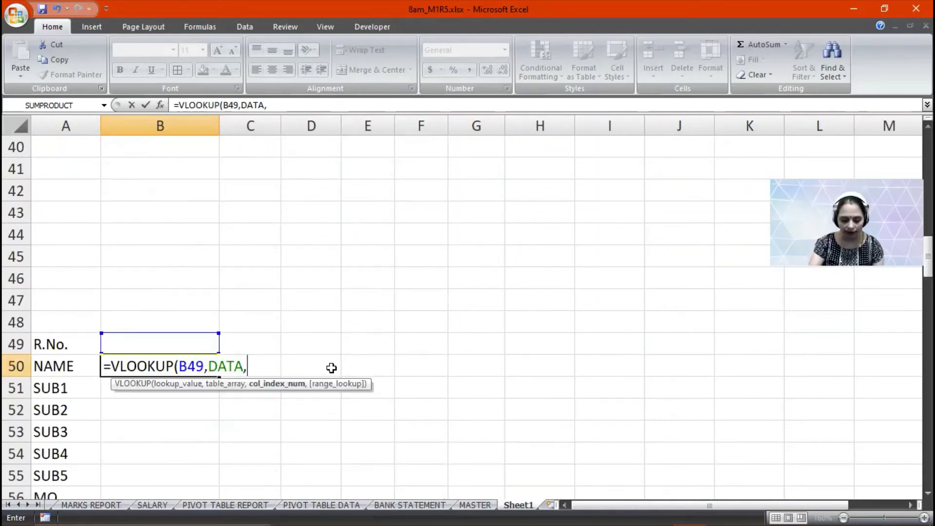
text(2)
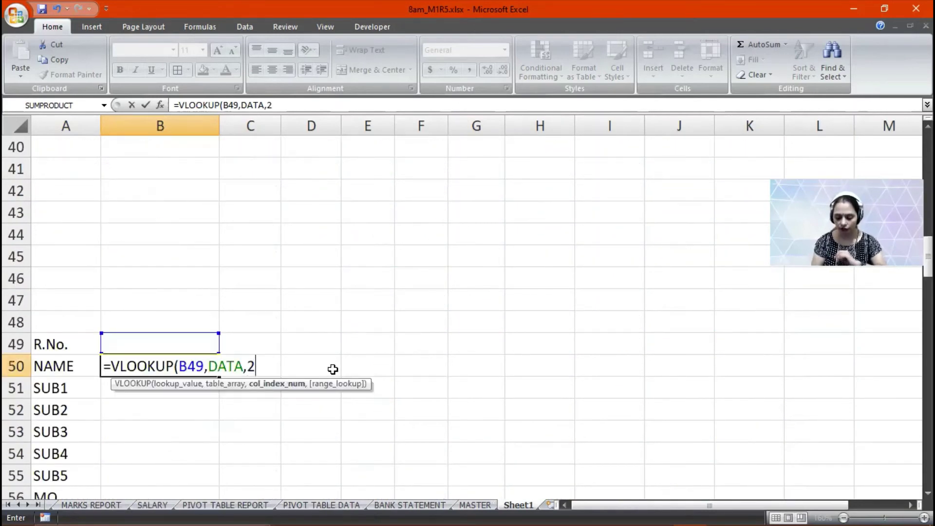
text(,FALSE)
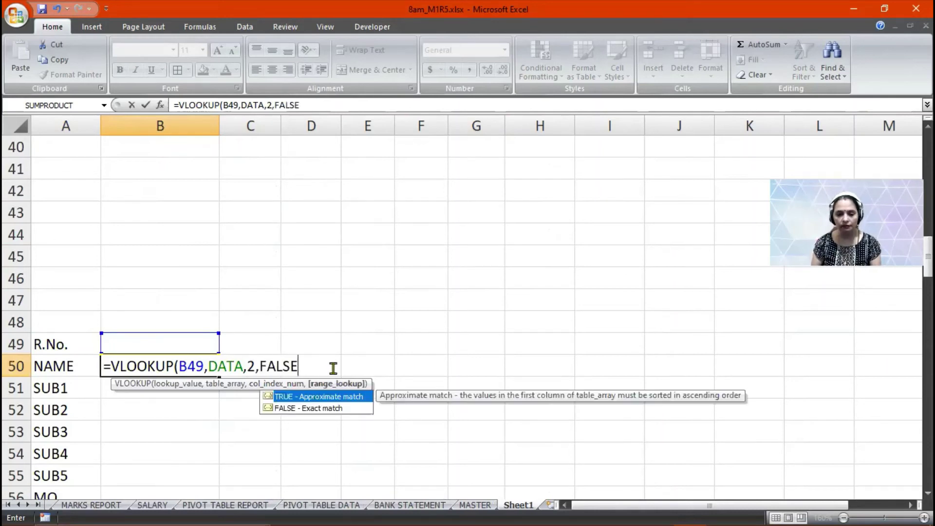
text())
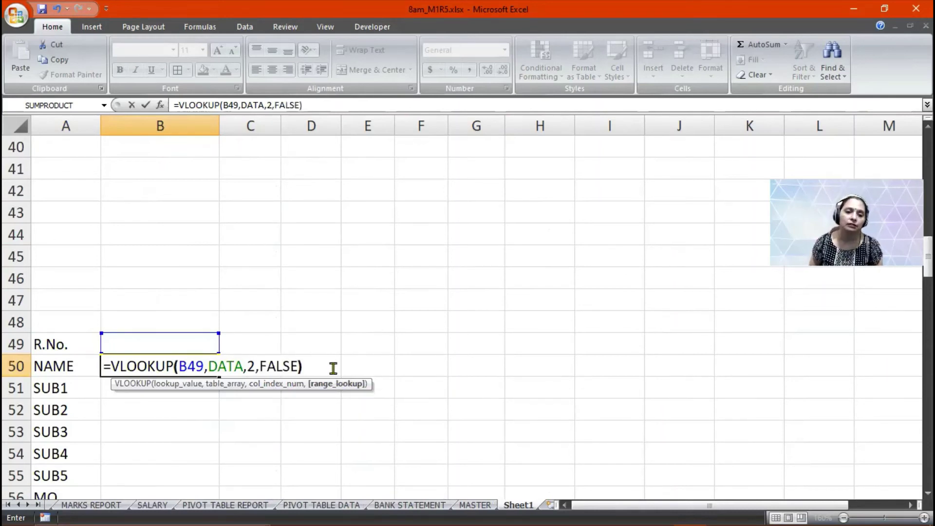
key(Return)
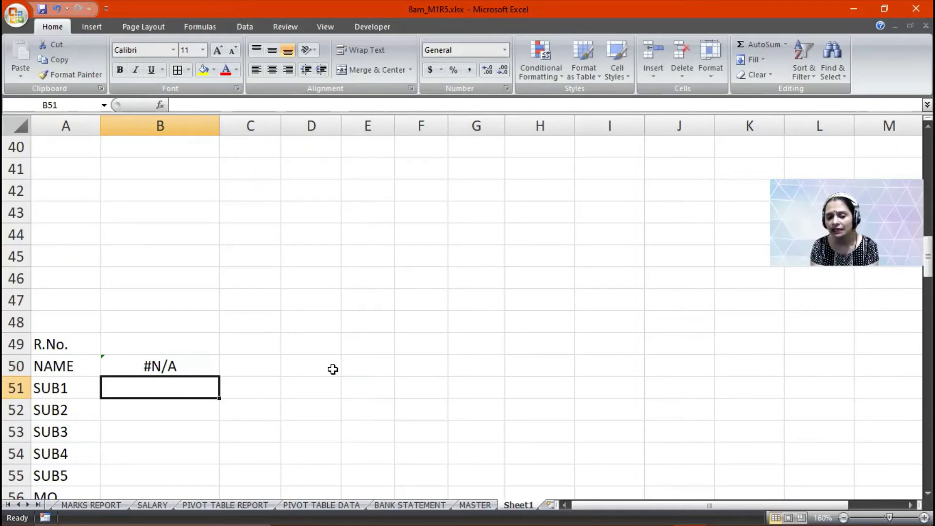
Fill the VLOOKUP formula from B50 down to the GRADE cell B59
click(157, 369)
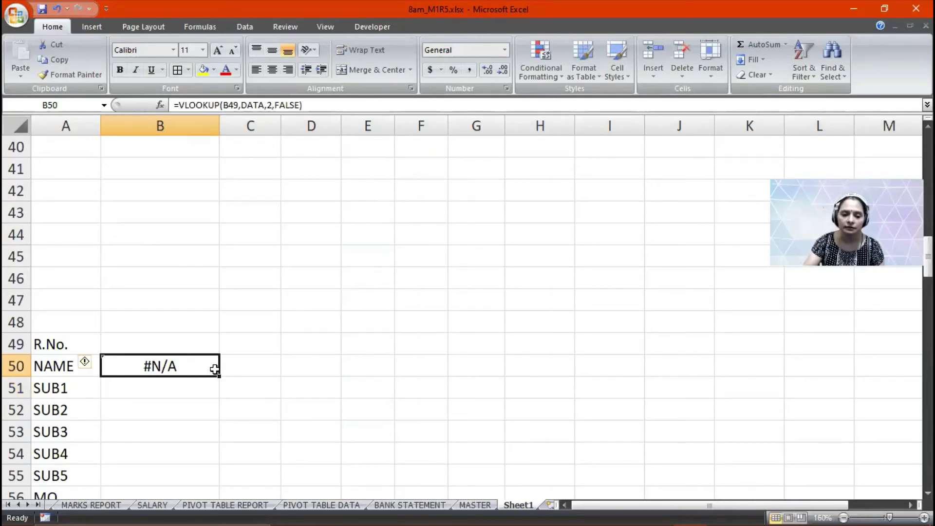
drag(218, 377, 219, 461)
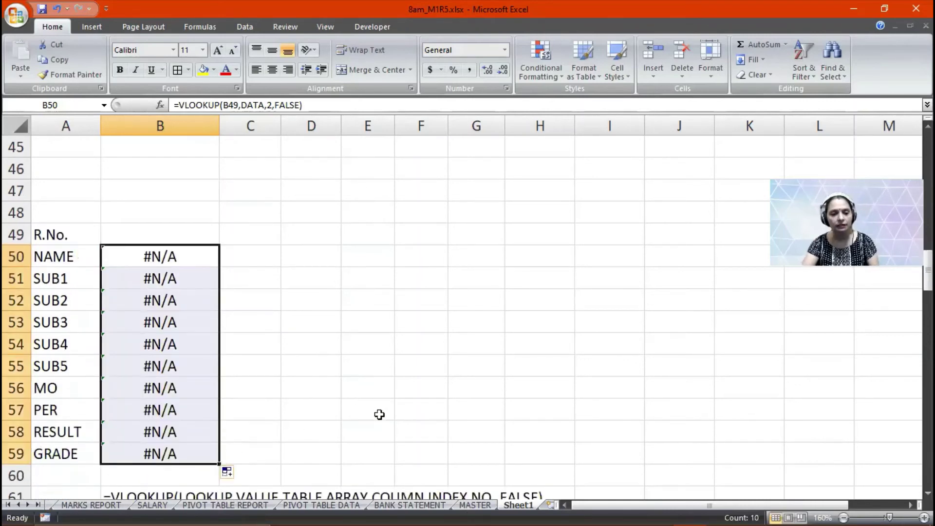
Examine the copied formulas in B50:B59 for how the lookup value reference and column index carry over
key(F2)
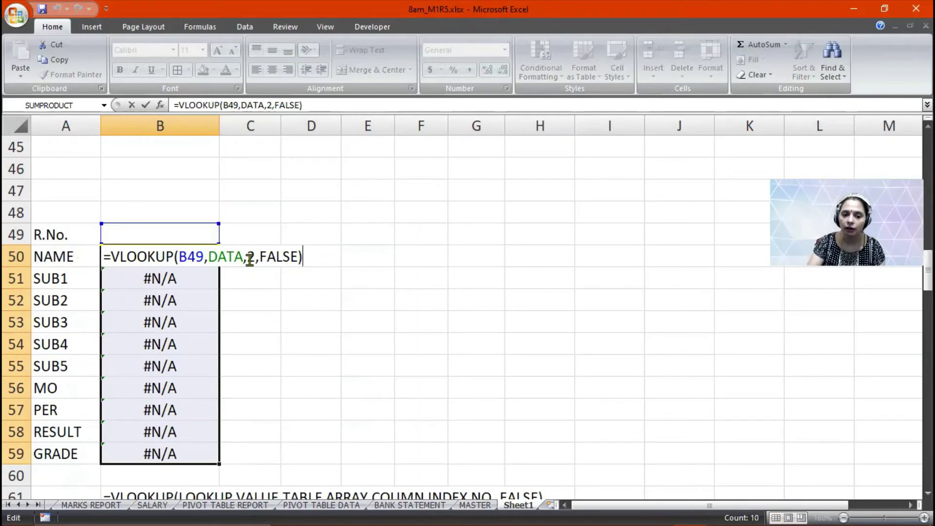
key(Return)
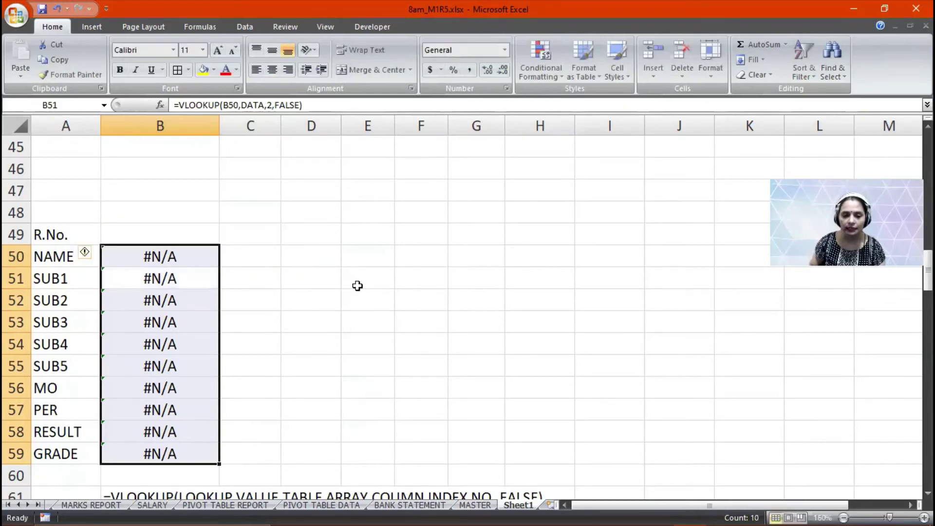
key(F2)
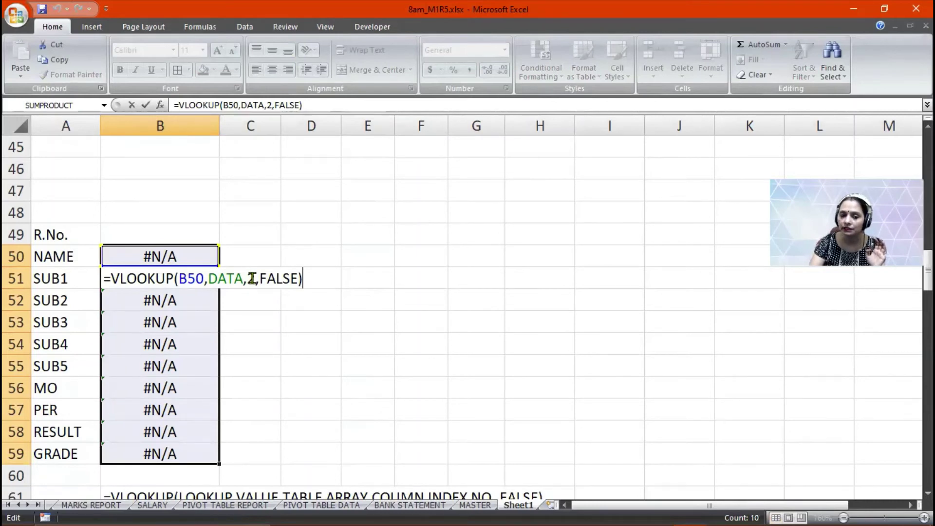
key(Return)
key(F2)
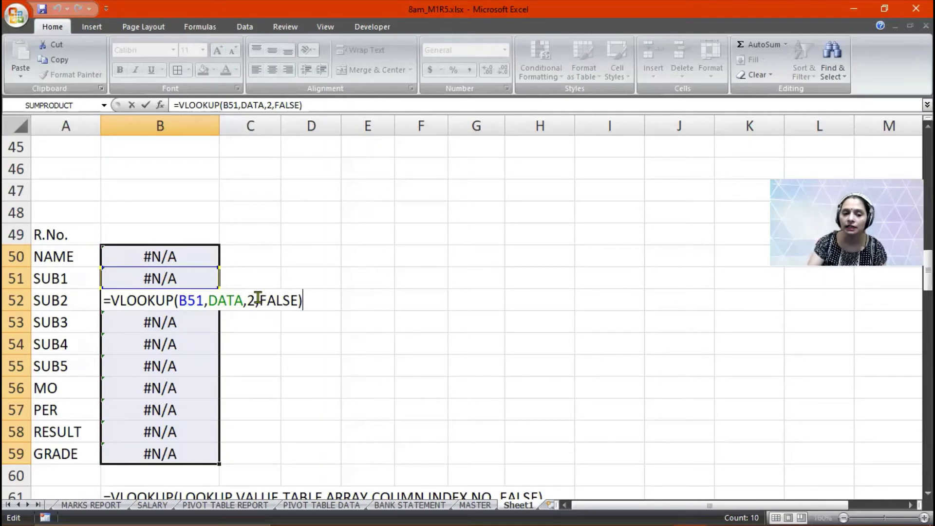
key(F2)
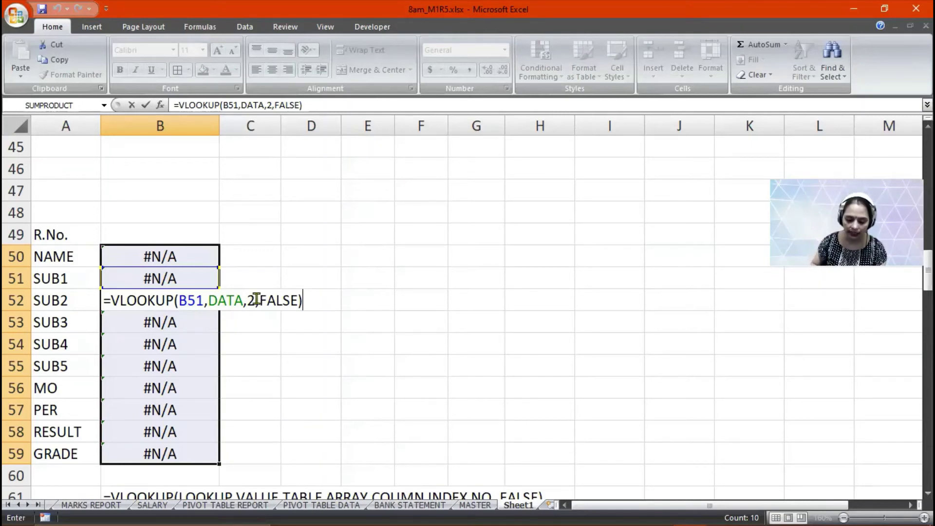
key(Return)
key(Return)
key(Return)
key(Return)
key(Return)
key(Return)
key(Return)
key(Return)
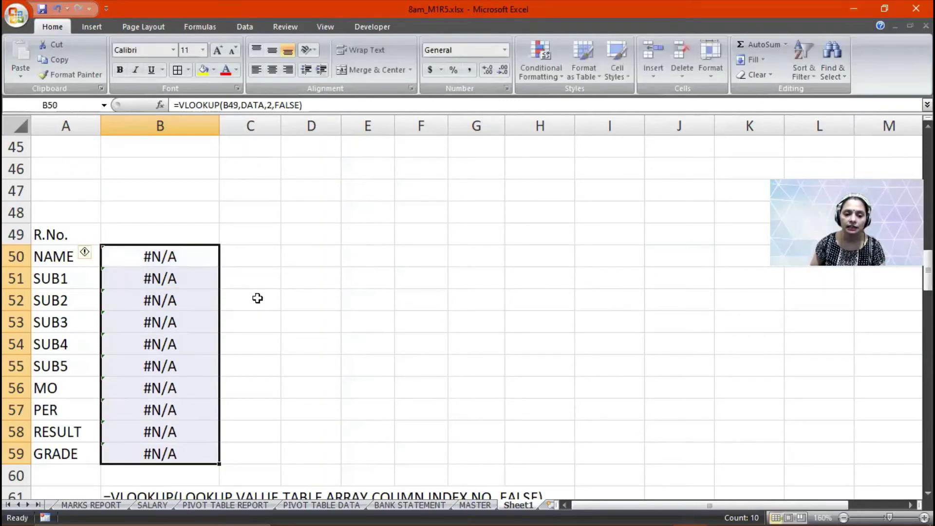
key(Return)
key(Return)
key(Return)
key(Return)
key(Return)
key(Return)
key(Return)
key(Return)
key(Return)
key(Return)
key(Return)
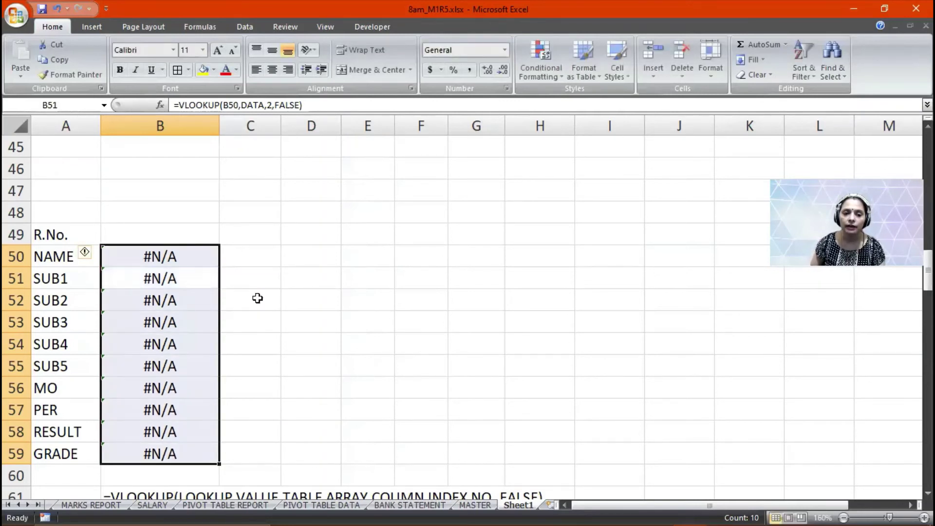
key(Return)
key(Return)
key(Return)
key(Return)
key(Return)
key(Return)
key(Return)
key(Return)
key(Return)
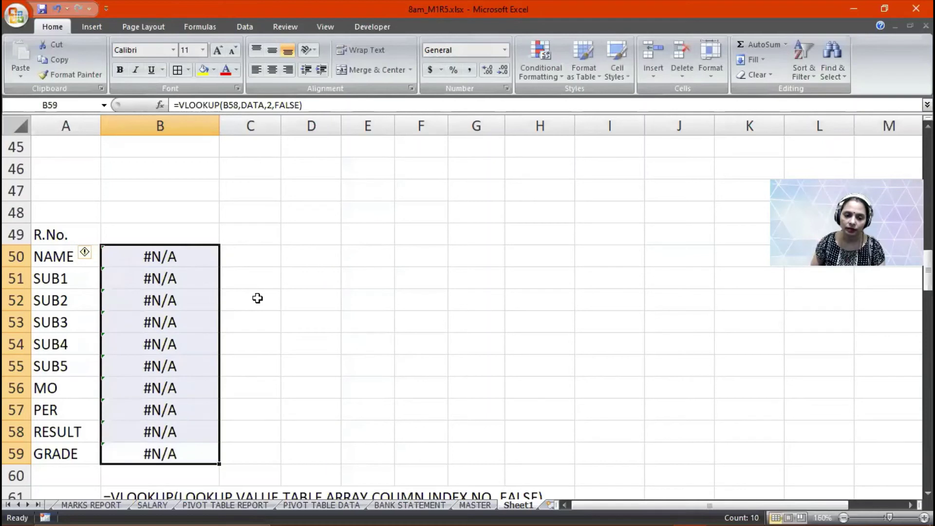
Make the lookup value in B50's VLOOKUP absolute as $B$49 and fill the formula down through B59
key(F2)
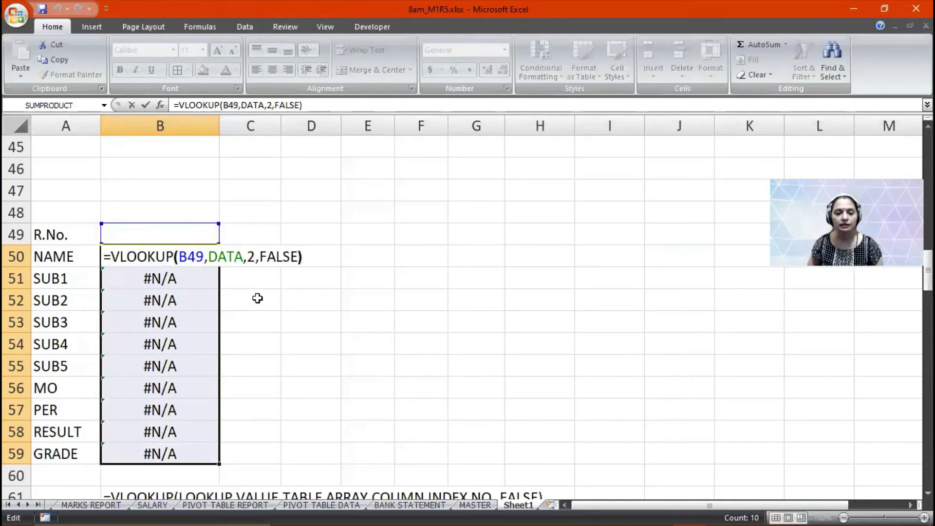
key(Left)
key(Left)
key(Left)
key(Left)
key(Left)
key(Left)
key(Left)
key(Left)
key(Left)
key(Left)
key(Left)
key(Left)
key(Left)
key(Left)
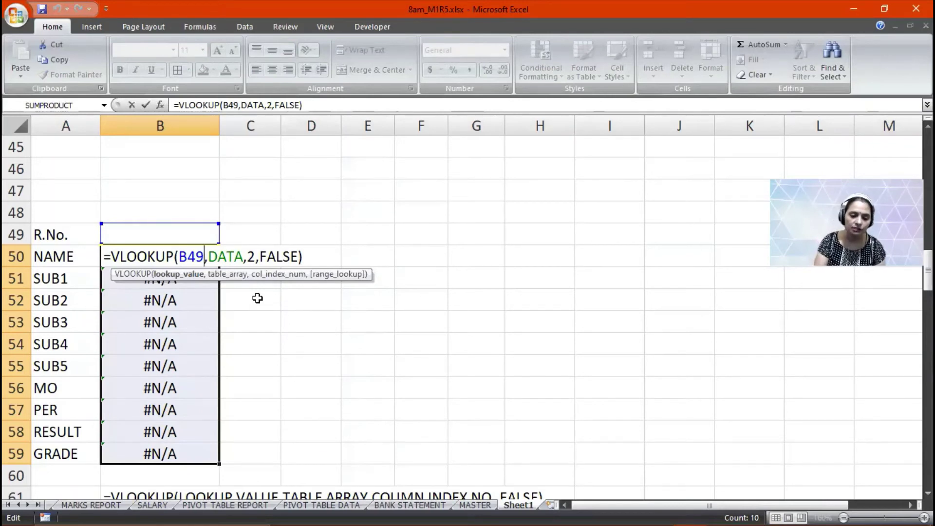
key(F4)
key(Return)
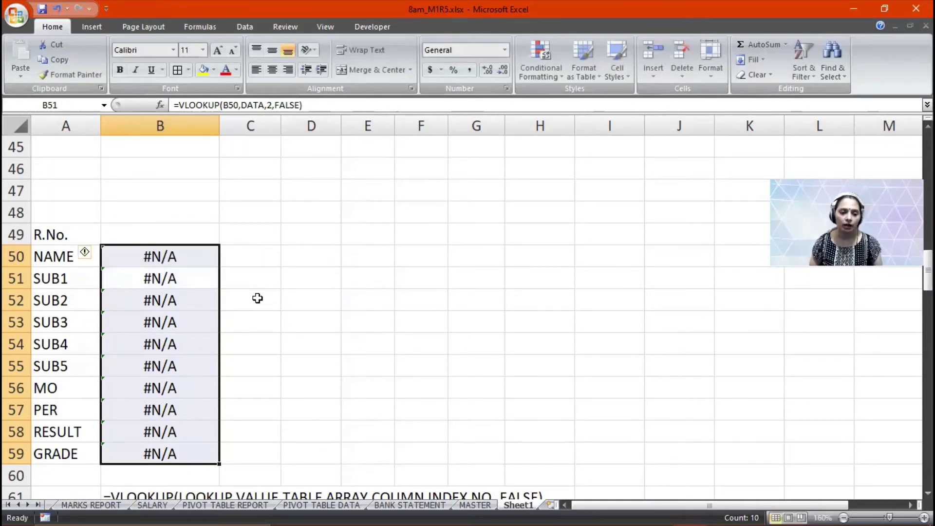
key(ctrl+d)
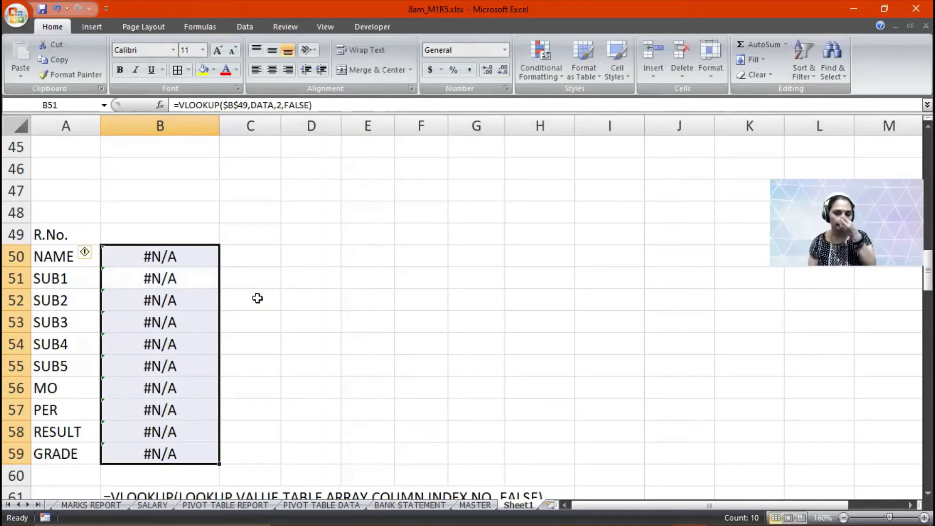
Check each refilled formula in B50:B59 for the absolute lookup reference $B$49
key(F2)
key(Return)
key(F2)
key(Return)
key(F2)
key(Return)
key(F2)
key(Return)
key(F2)
key(Return)
key(F2)
key(Return)
key(F2)
key(Return)
key(F2)
key(Return)
key(F2)
key(Return)
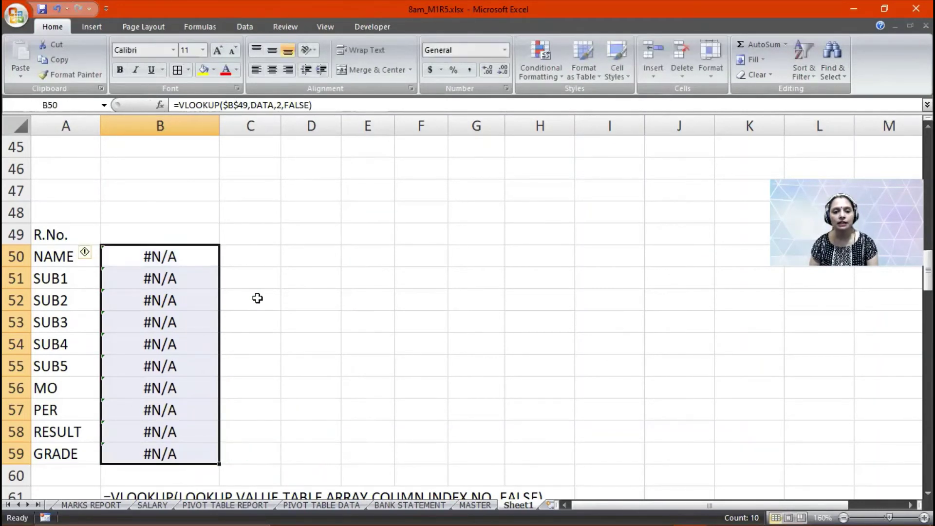
key(F2)
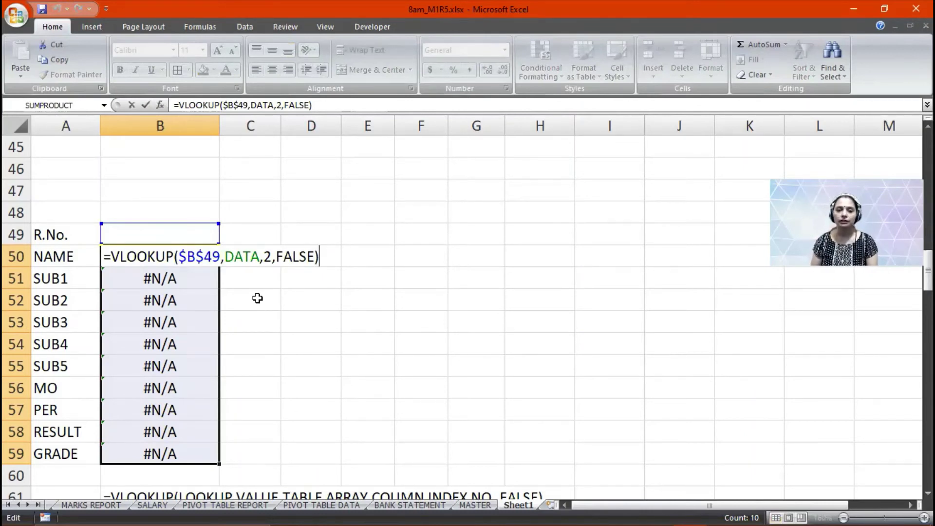
key(Return)
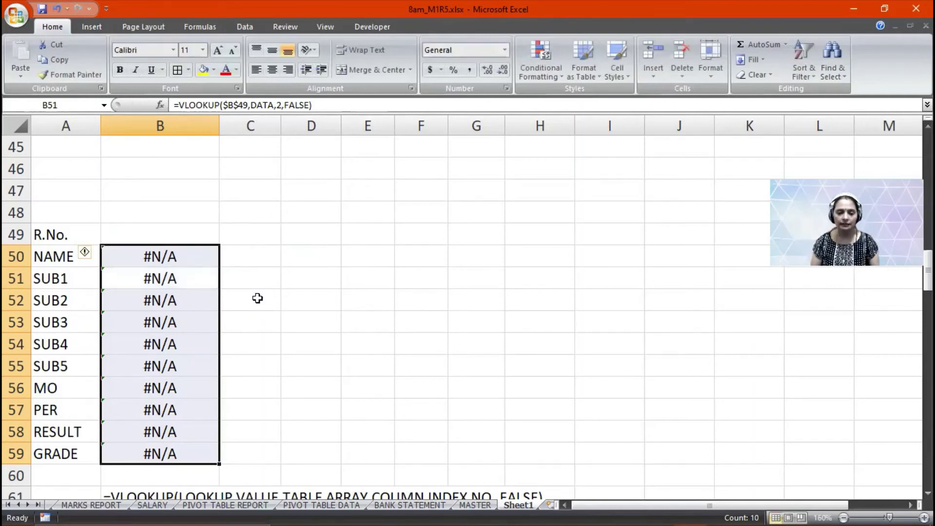
Clear the VLOOKUP formulas from B50:B59
key(Delete)
key(Up)
key(Down)
key(Up)
Re-enter the lookup formula in B50 with absolute lookup value $B$49, table DATA, column index 2 and FALSE
text(=V)
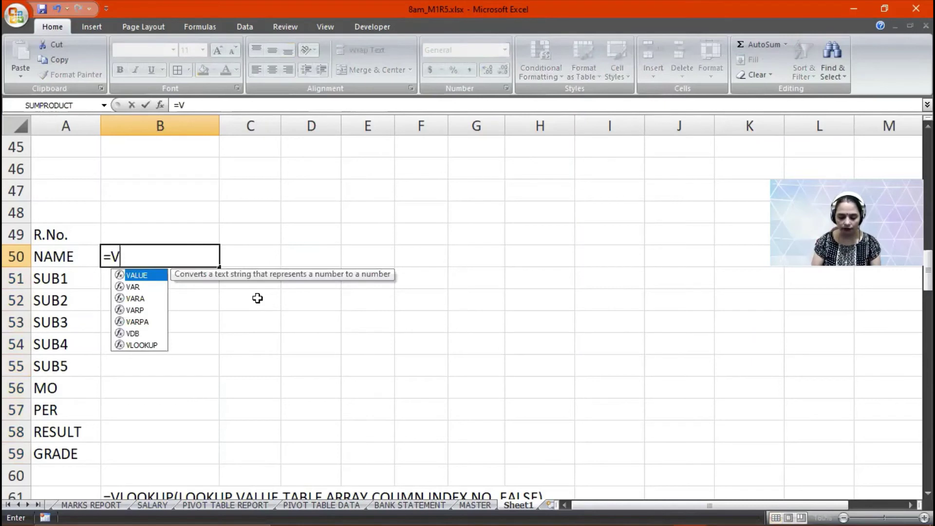
text(LOOPUP()
key(Up)
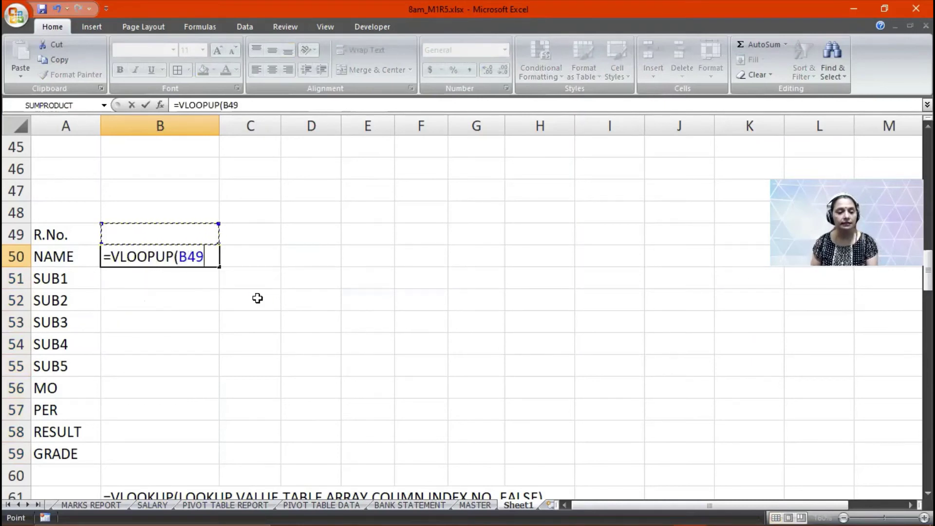
key(F4)
text(,DATA,)
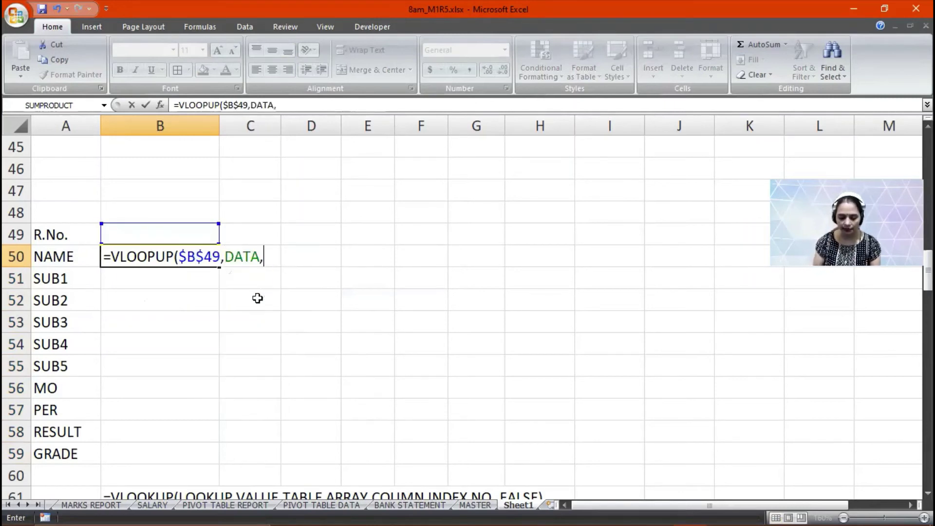
text(2,F)
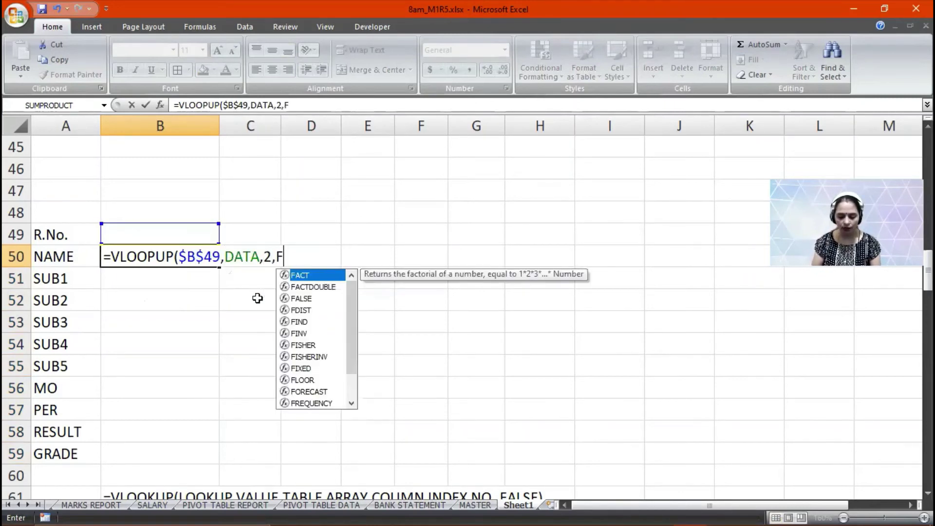
text(ALSE))
key(Return)
Correct the misspelled function name in B50's formula to VLOOKUP
key(Up)
key(F2)
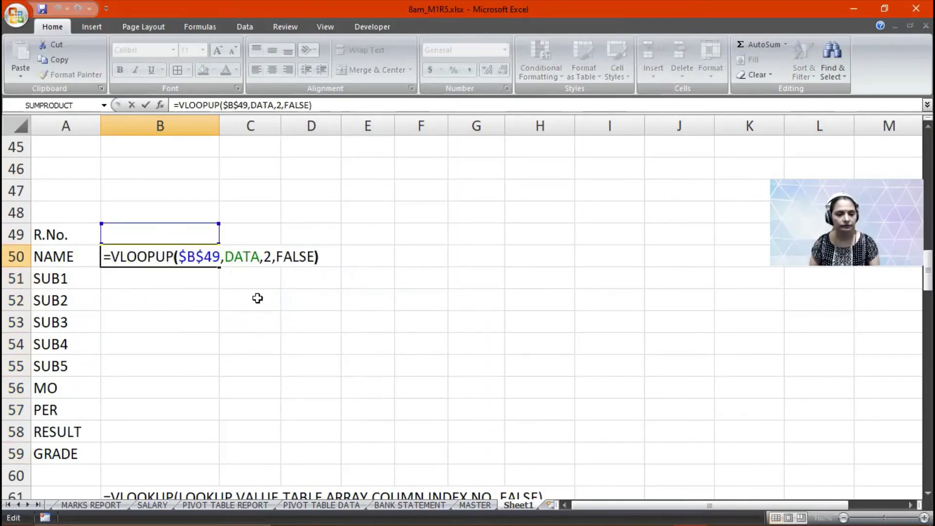
key(Left)
key(Left)
key(Left)
key(Left)
key(Left)
key(Left)
key(Left)
key(Left)
key(Left)
key(Left)
key(Left)
key(Left)
key(Left)
key(Left)
key(Left)
key(Left)
key(Left)
key(Left)
key(Left)
key(Left)
key(Right)
key(Right)
key(Right)
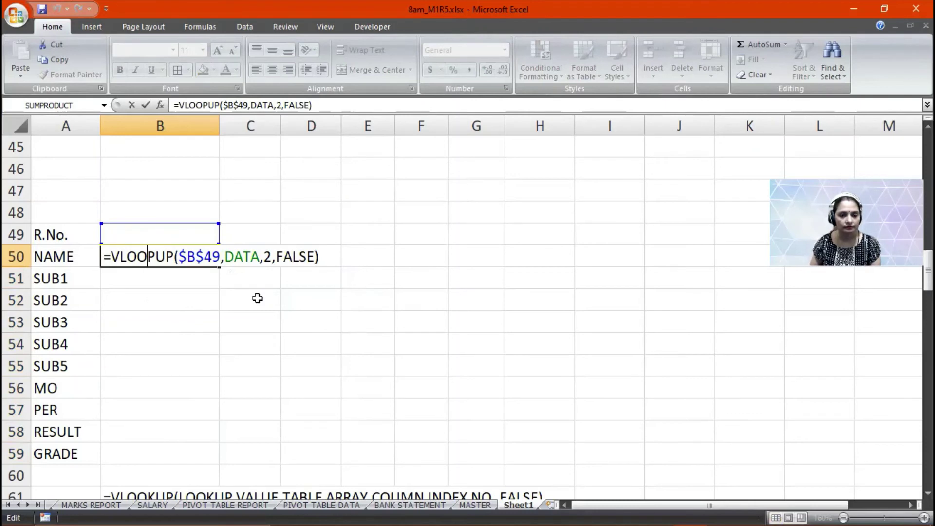
key(Delete)
text(K)
key(Return)
key(Up)
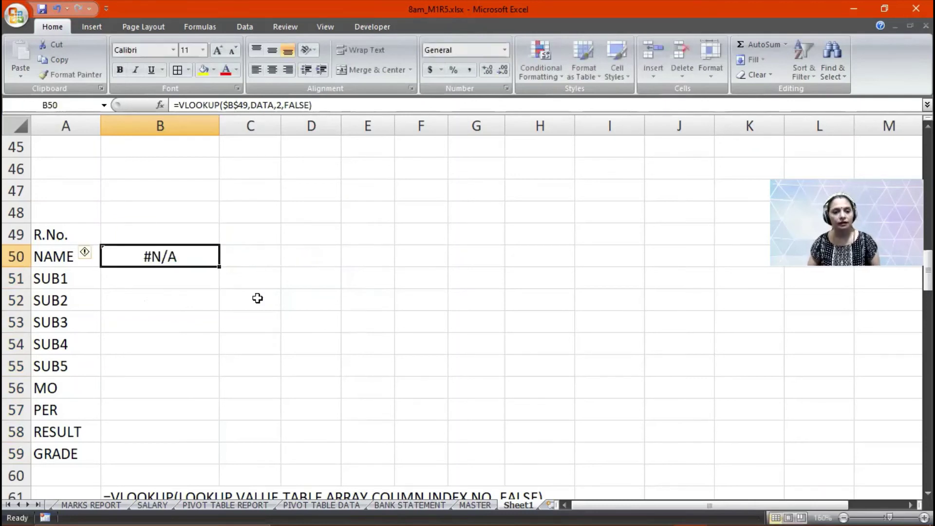
Fill B50's corrected VLOOKUP formula down through the GRADE cell B59
key(shift+Down)
key(shift+Down)
key(shift+Down)
key(shift+Down)
key(shift+Down)
key(shift+Down)
key(shift+Down)
key(shift+Down)
key(shift+Down)
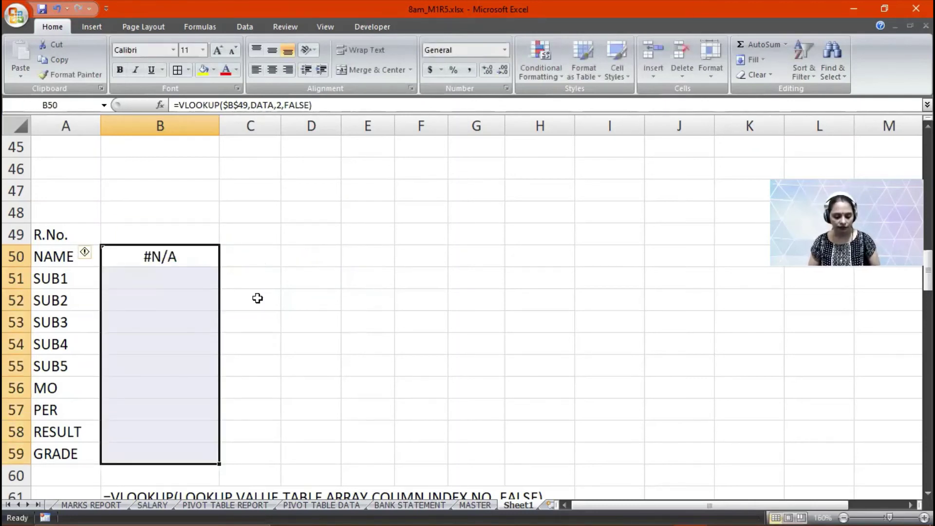
key(ctrl+d)
Set the column index in the SUB1 VLOOKUP formula in B51 to 3
key(Return)
key(F2)
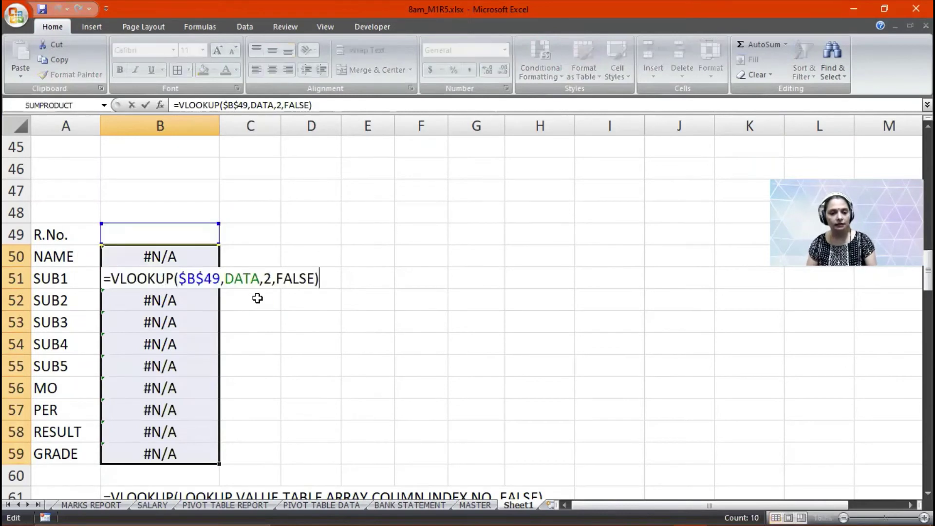
key(Left)
key(Left)
key(Left)
key(Left)
key(Left)
key(Left)
key(Left)
key(BackSpace)
text(3)
key(Return)
Set the column index in the SUB2 VLOOKUP formula in B52 to 4
key(F2)
key(Left)
key(Left)
key(Left)
key(Left)
key(Left)
key(Left)
key(Left)
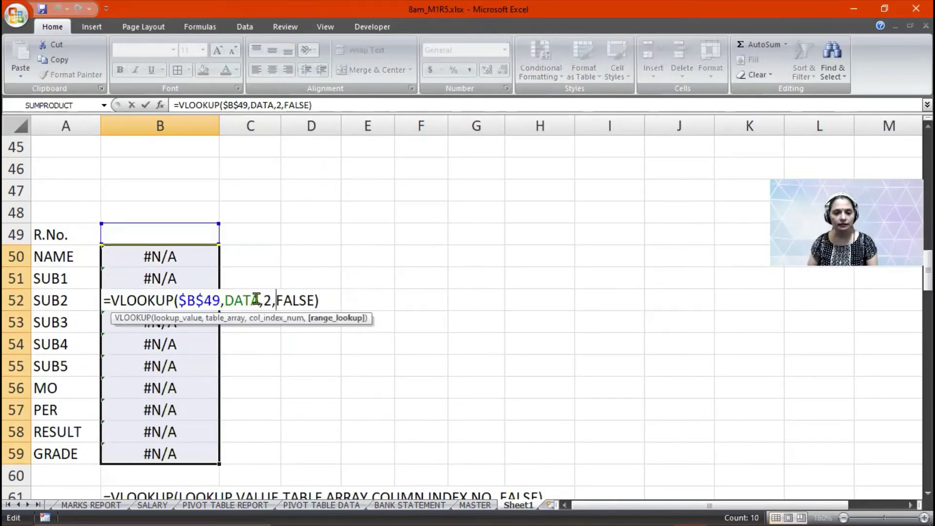
key(BackSpace)
click(258, 301)
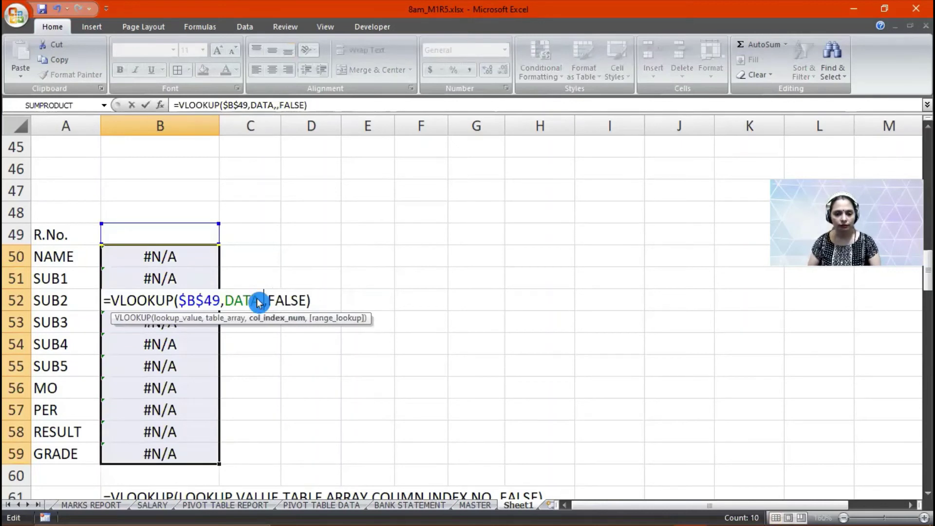
key(F3)
key(Escape)
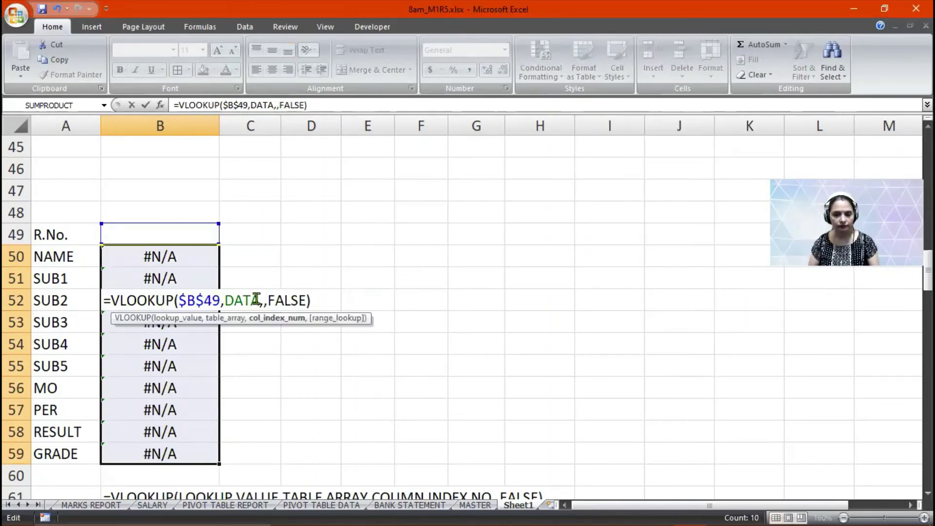
text(4)
key(Return)
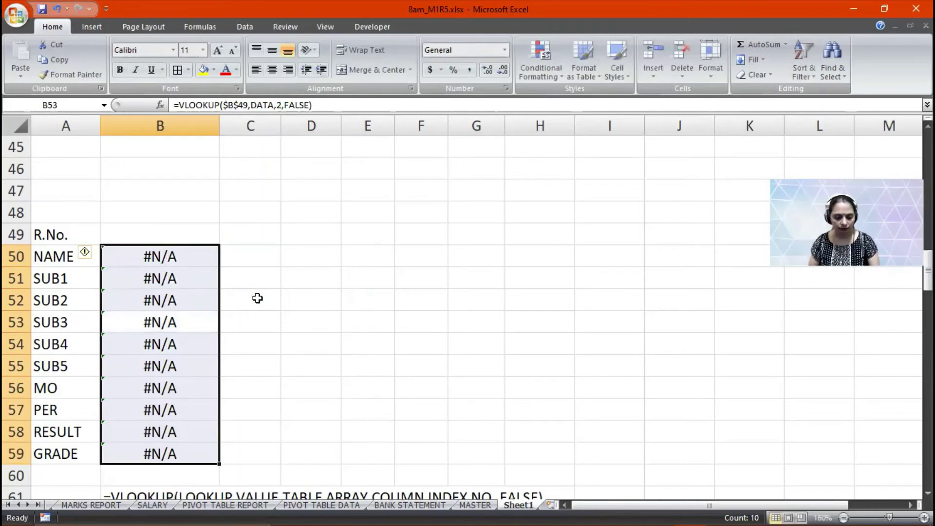
Set the column index in the SUB3 VLOOKUP formula in B53 to 5
key(F2)
key(Left)
key(Left)
key(Left)
key(Left)
key(Left)
key(Left)
key(Left)
key(BackSpace)
text(5)
key(Return)
Set the column index in the SUB4 VLOOKUP formula in B54 to 6
key(F2)
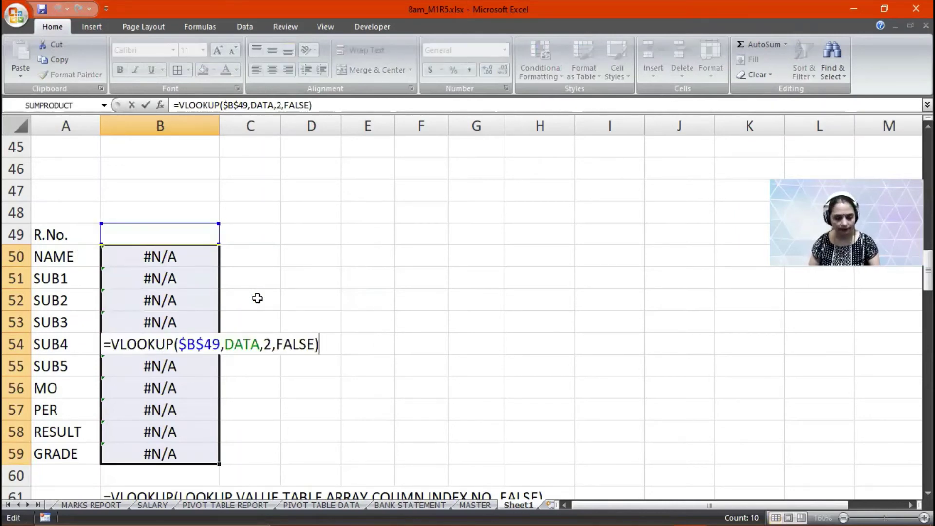
key(Left)
key(Left)
key(Left)
key(Left)
key(Left)
key(Left)
key(Left)
key(BackSpace)
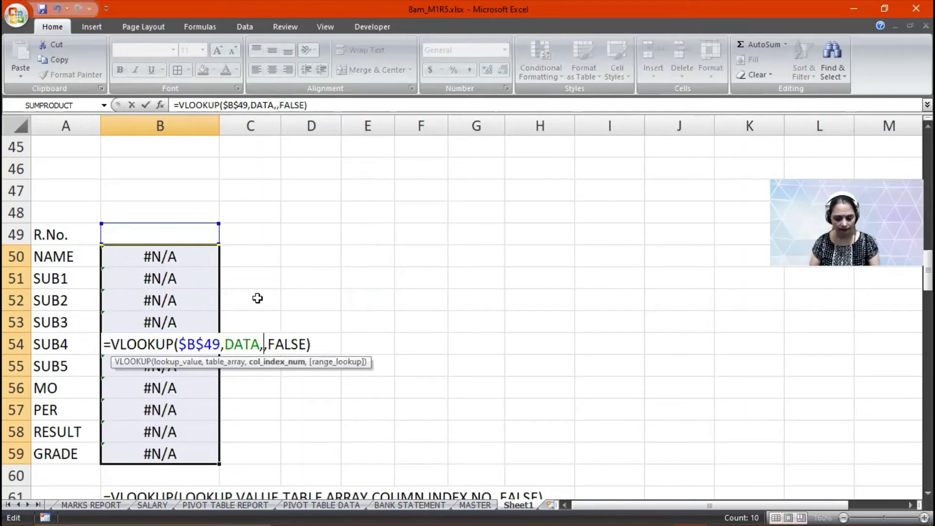
text(6)
key(Return)
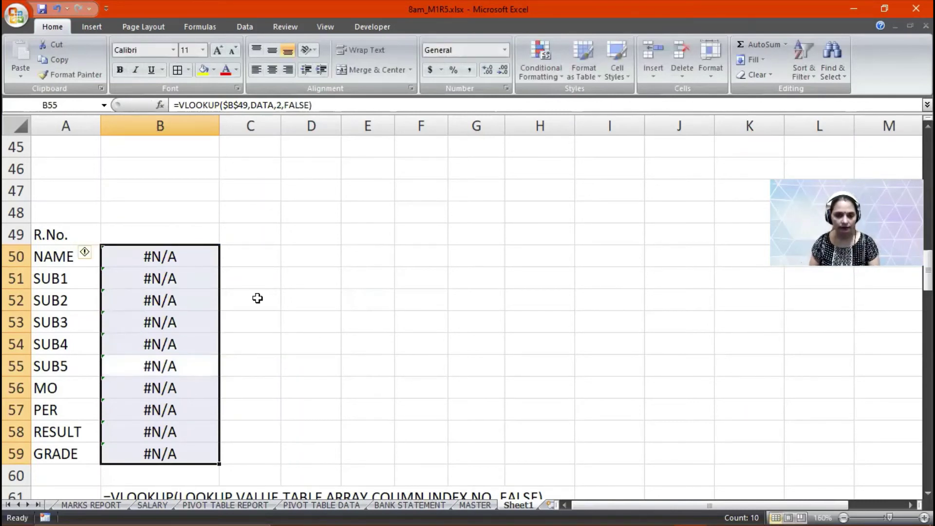
Set the column index in the SUB5 VLOOKUP formula in B55 to 6
key(F2)
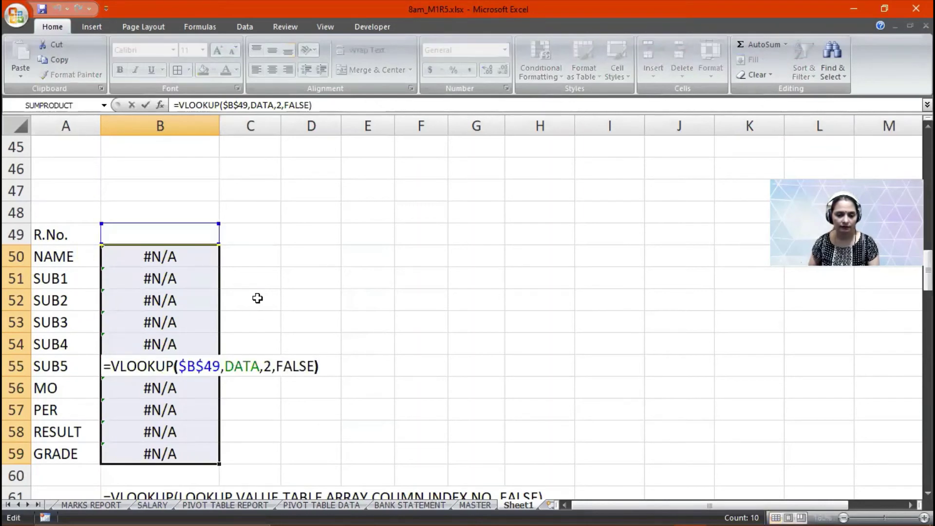
key(Left)
key(Left)
key(Left)
key(Left)
key(Left)
key(Left)
key(Left)
key(BackSpace)
text(6)
key(Return)
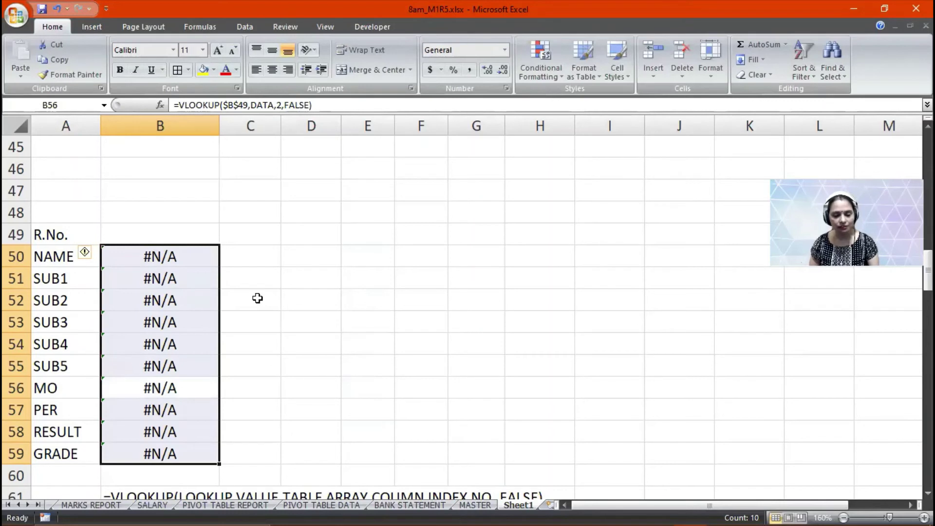
Set the column index in the MO VLOOKUP formula in B56 to 7
key(F2)
key(Left)
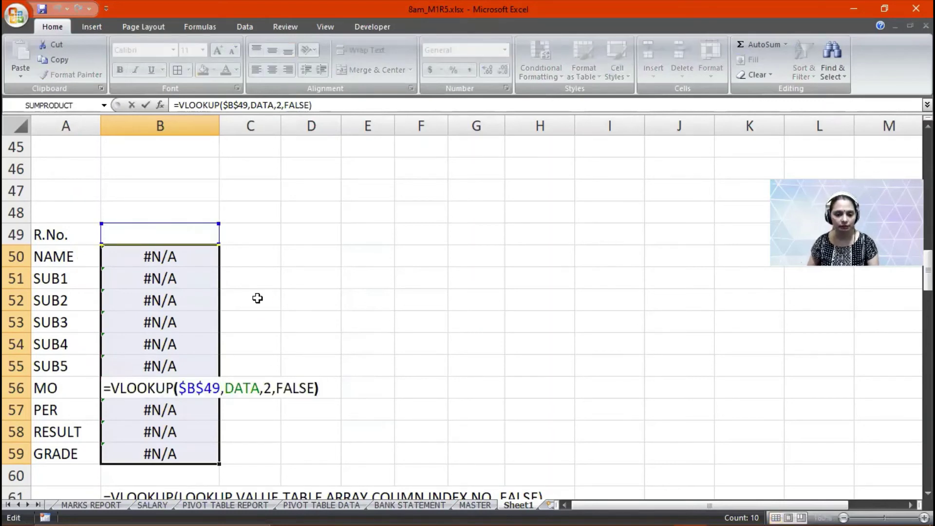
key(Left)
key(Left)
key(Left)
key(Left)
key(Left)
key(Left)
key(BackSpace)
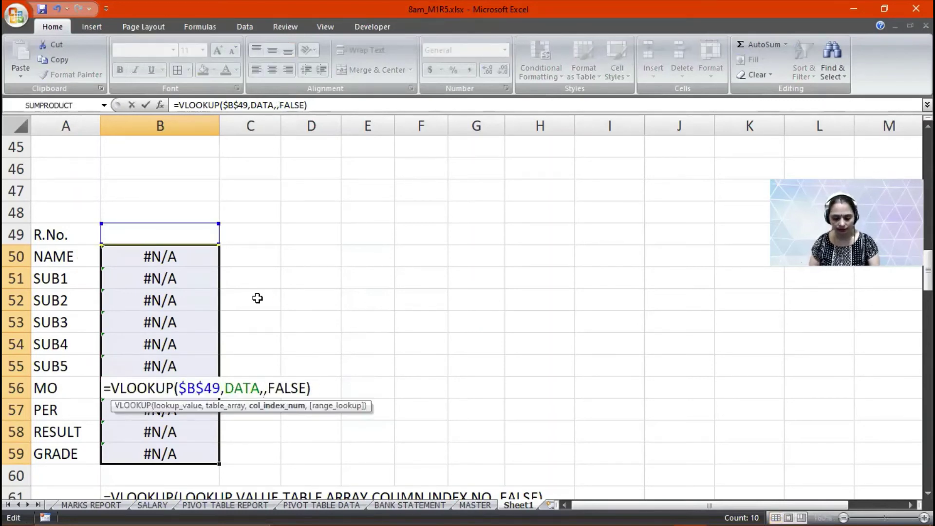
text(7)
key(Return)
Set the column index in the PER VLOOKUP formula in B57 to 8
key(F2)
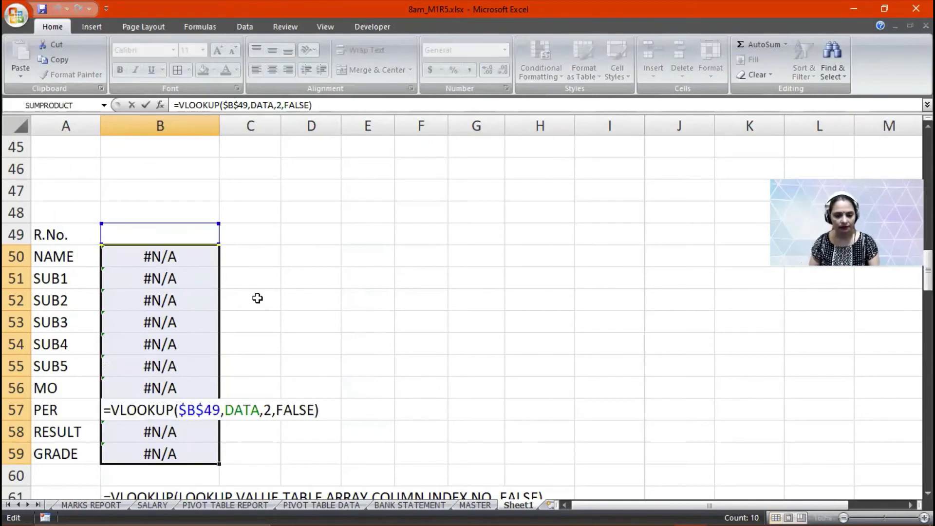
key(Left)
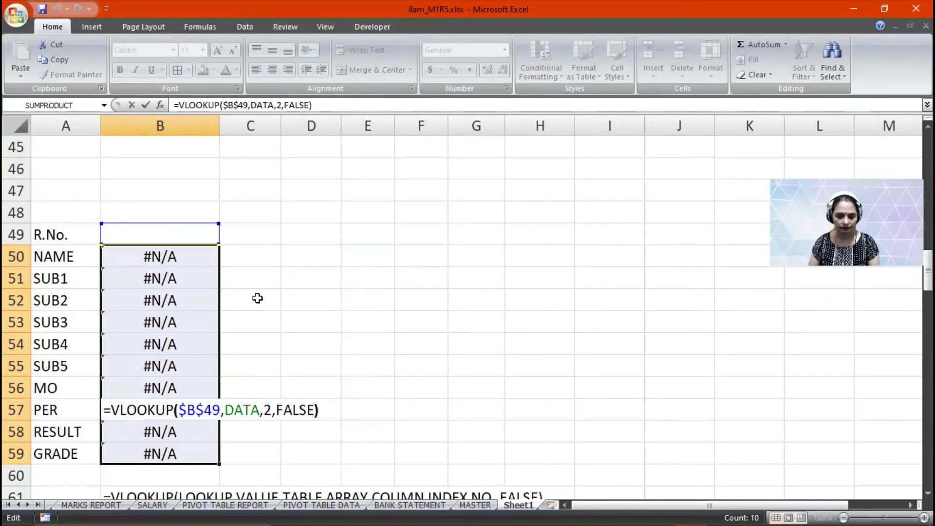
key(Left)
key(Left)
key(Left)
key(Left)
key(Left)
key(Left)
key(BackSpace)
text(8)
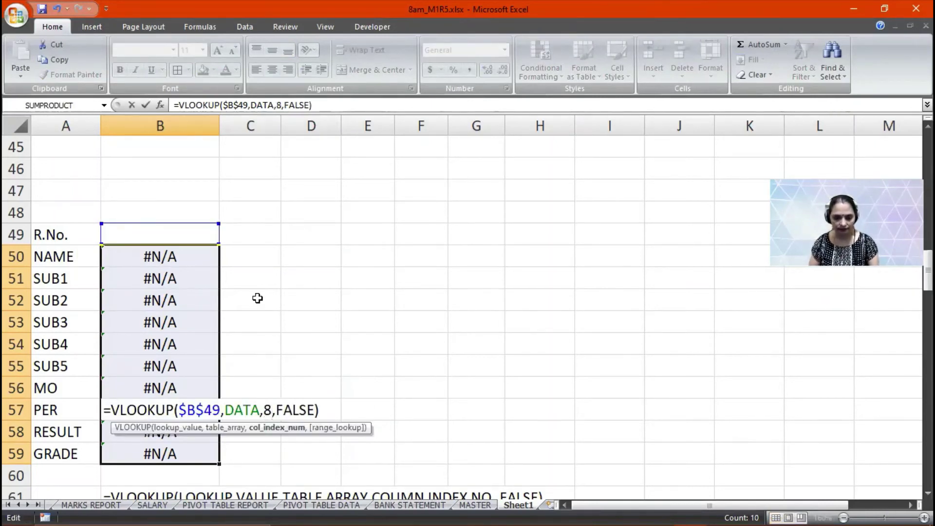
key(Return)
Set the column index in the RESULT VLOOKUP formula in B58 to 11
key(F2)
key(Left)
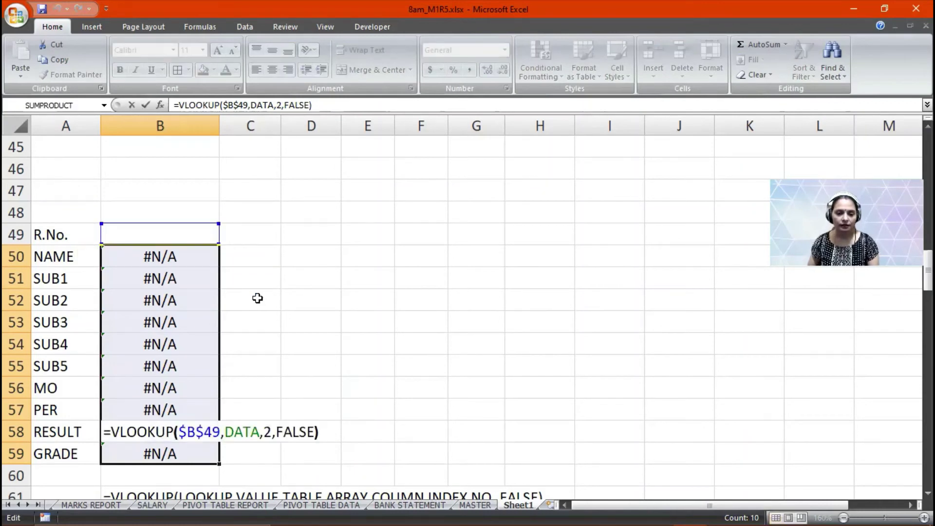
key(Left)
key(Left)
key(Left)
key(Left)
key(Left)
key(Left)
key(BackSpace)
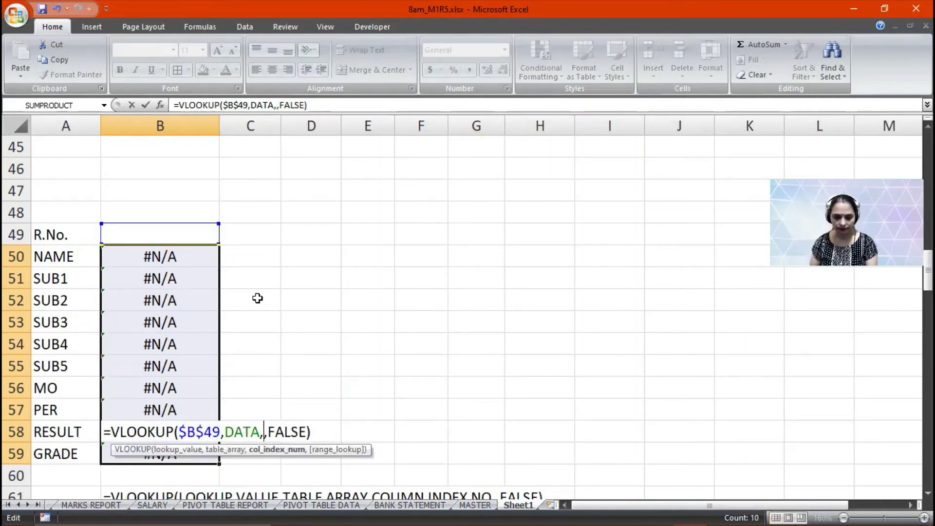
text(11)
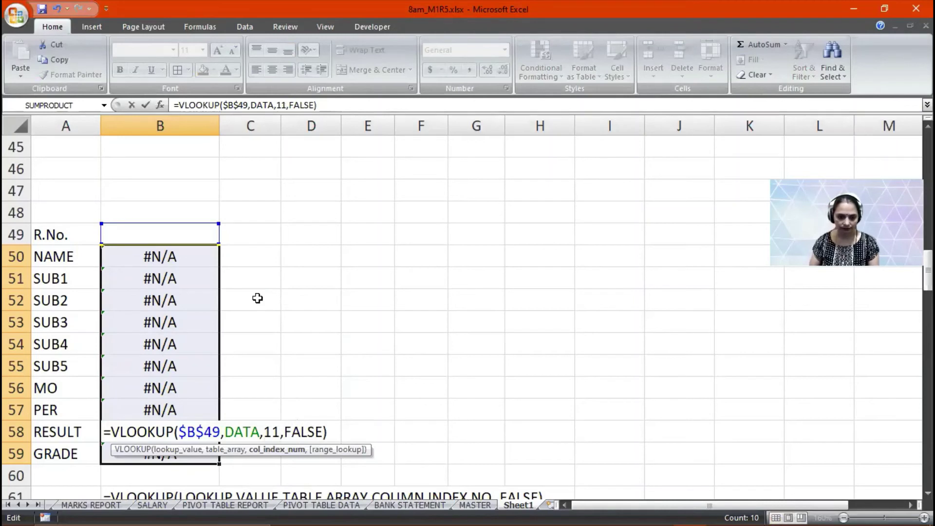
key(Return)
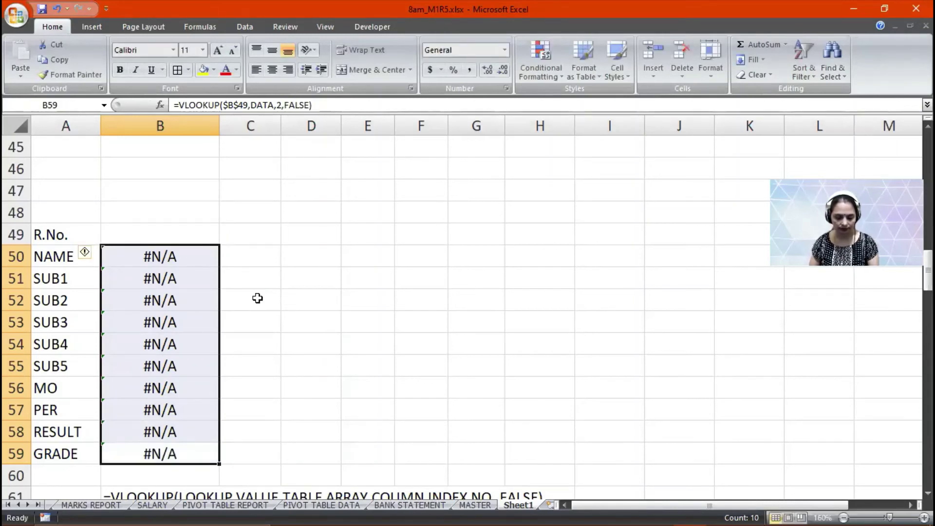
Change the column index in B59's VLOOKUP formula so that it returns the GRADE column of DATA
key(F2)
key(Left)
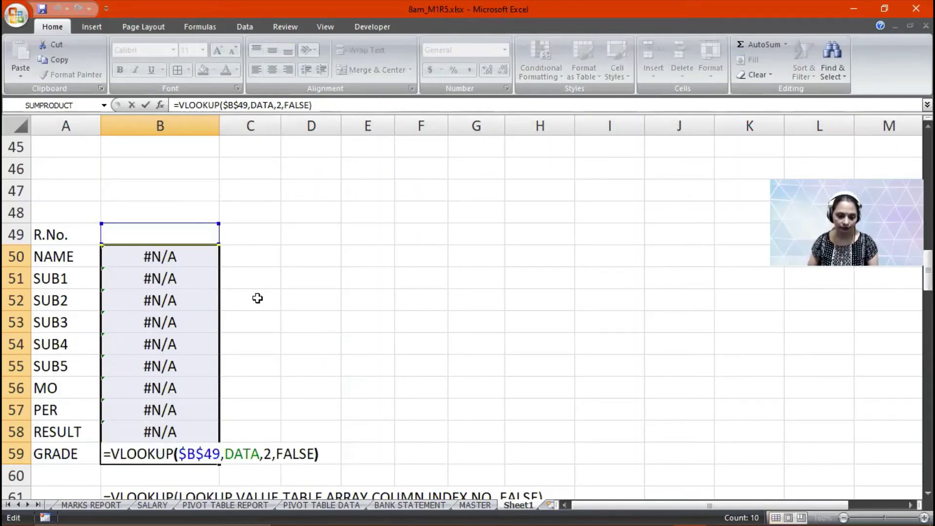
text(1)
key(Return)
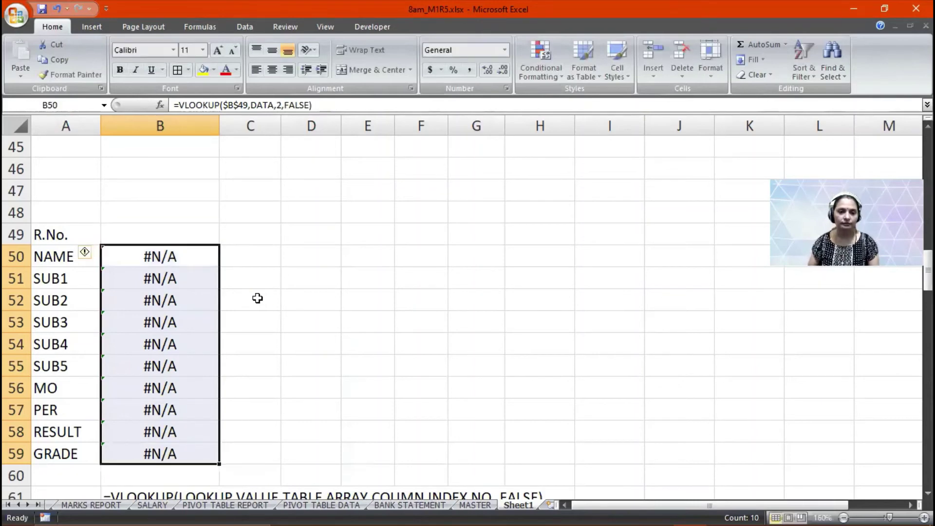
Enter the roll number of the student in row 29 of the table into the R.No. cell B49
key(Up)
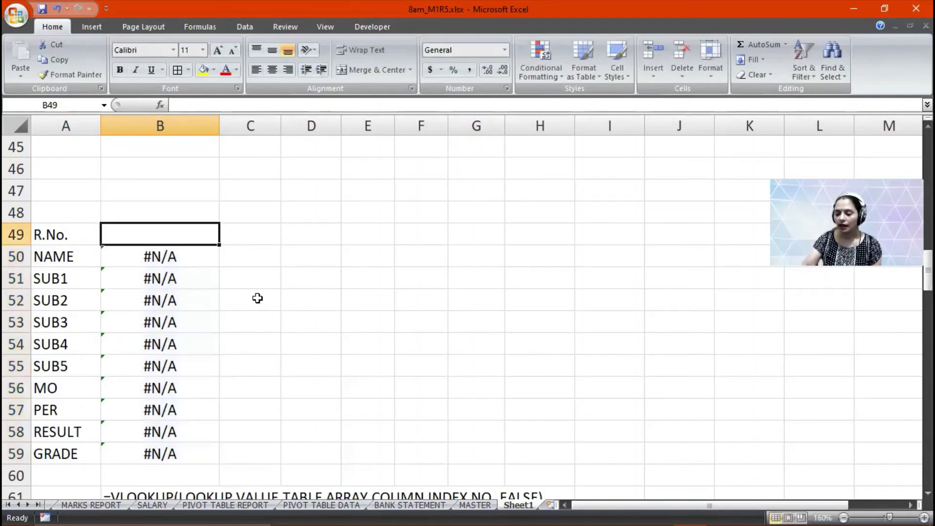
scroll(595, 326, up, 7)
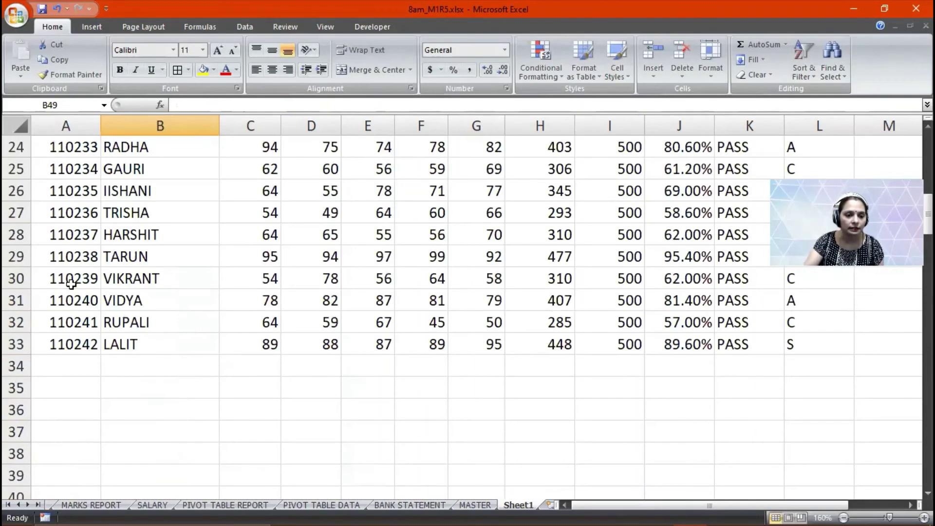
scroll(167, 307, down, 9)
scroll(161, 252, up, 2)
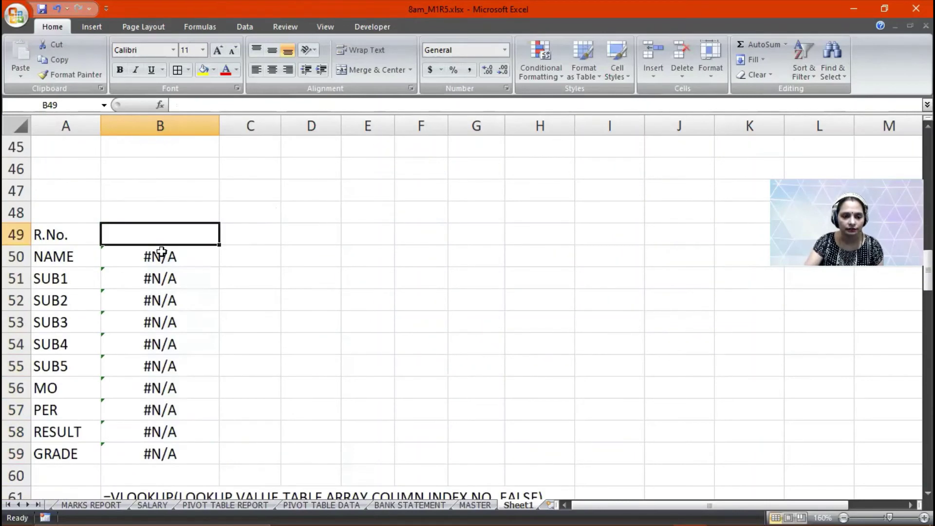
text(110)
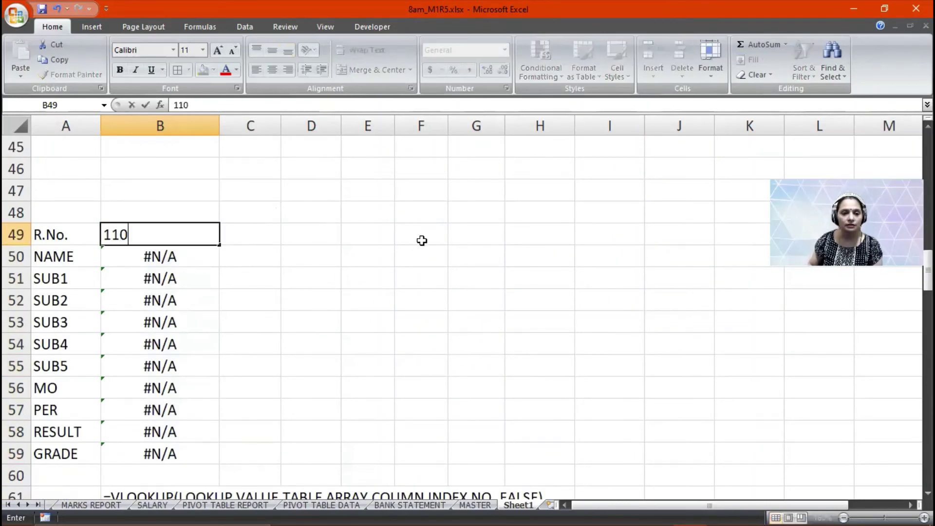
text(238)
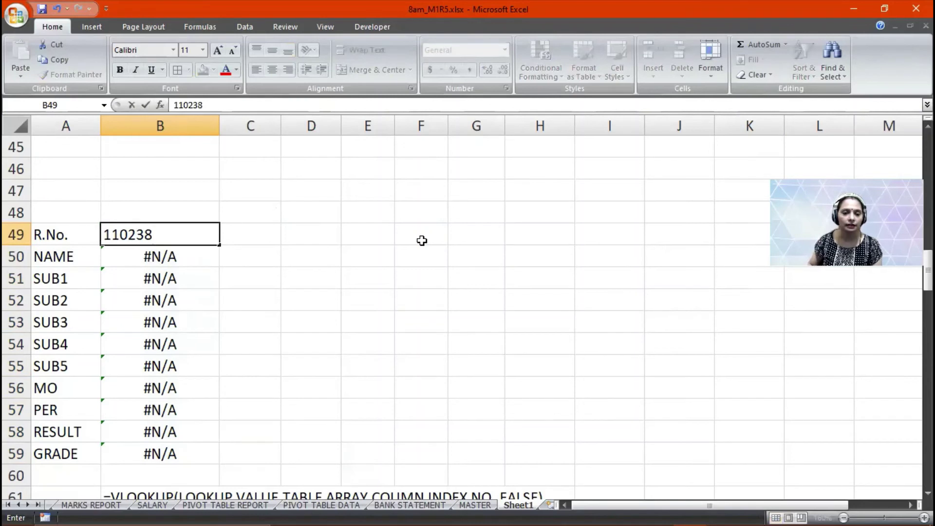
key(Return)
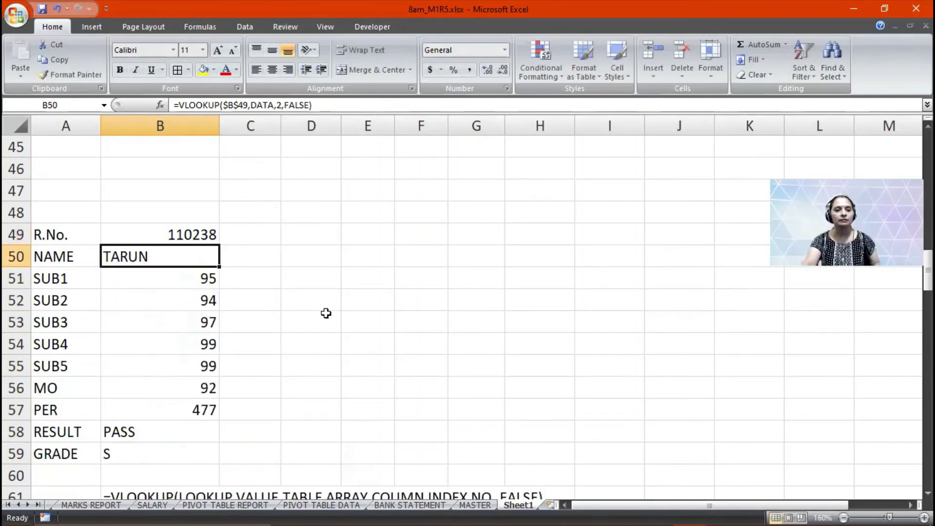
Check the column indexes of the VLOOKUP formulas in B51:B55 and B57 against the column order of the student table
click(186, 411)
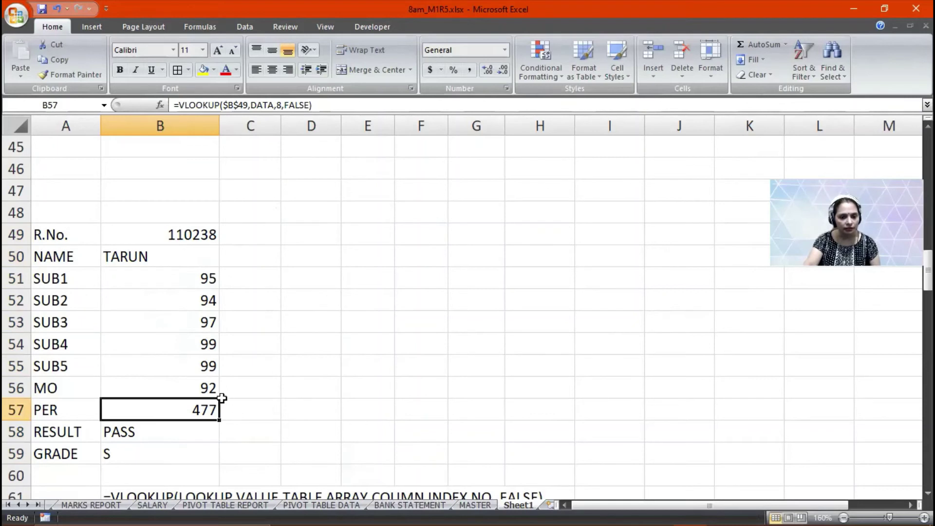
click(164, 282)
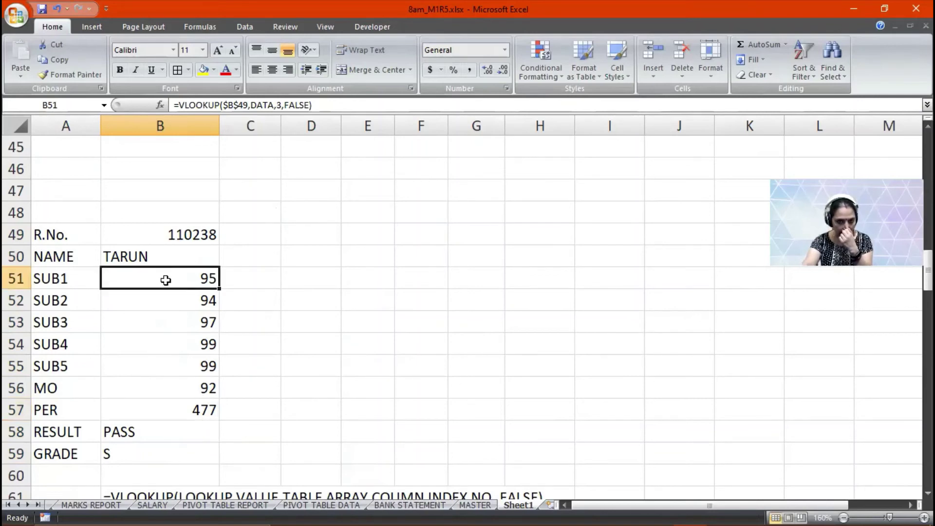
scroll(197, 276, up, 10)
scroll(199, 270, up, 5)
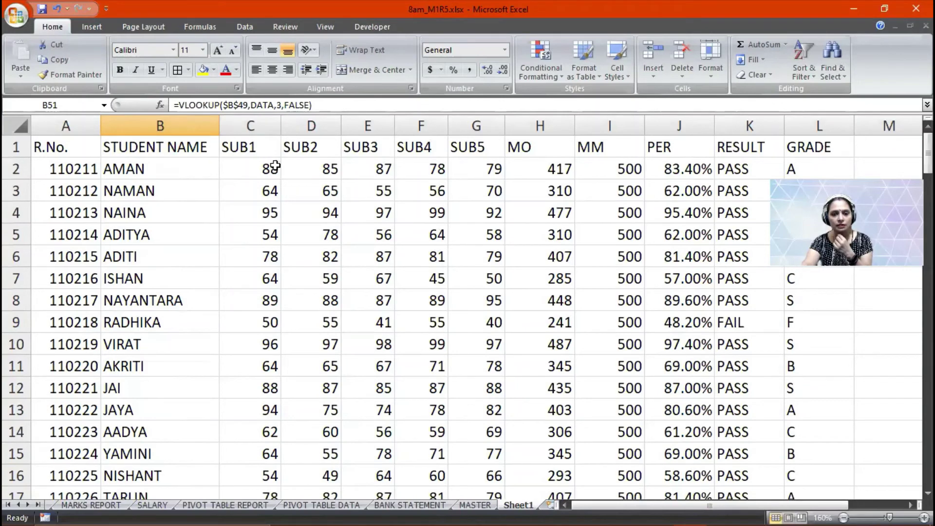
scroll(487, 229, down, 15)
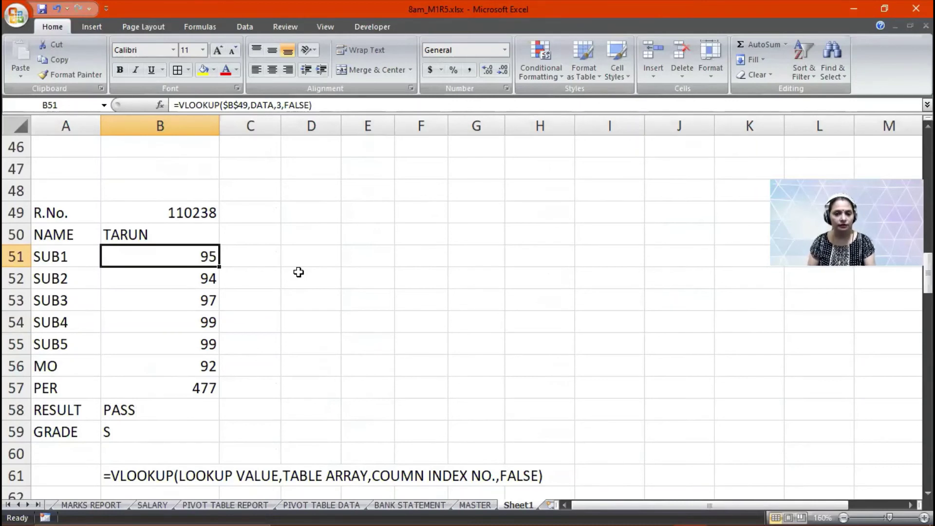
key(F2)
key(Return)
key(F2)
key(Return)
key(F2)
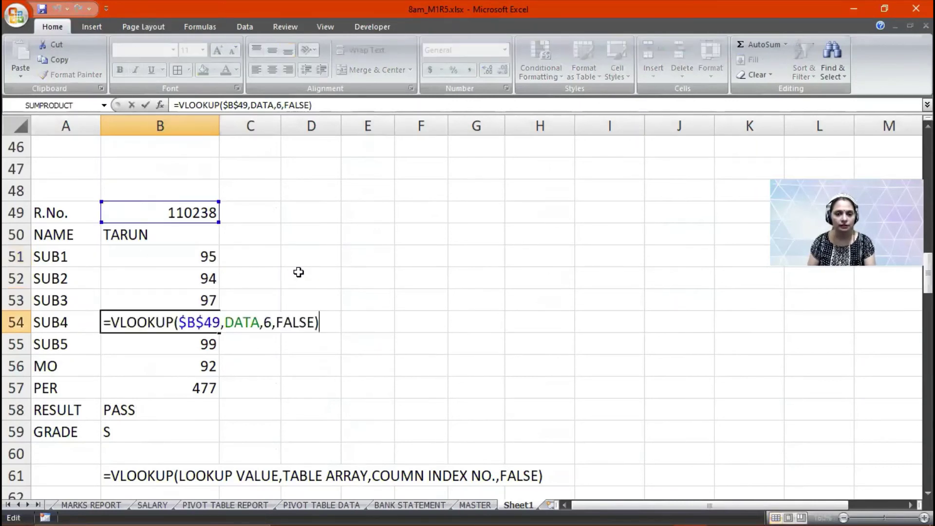
key(Return)
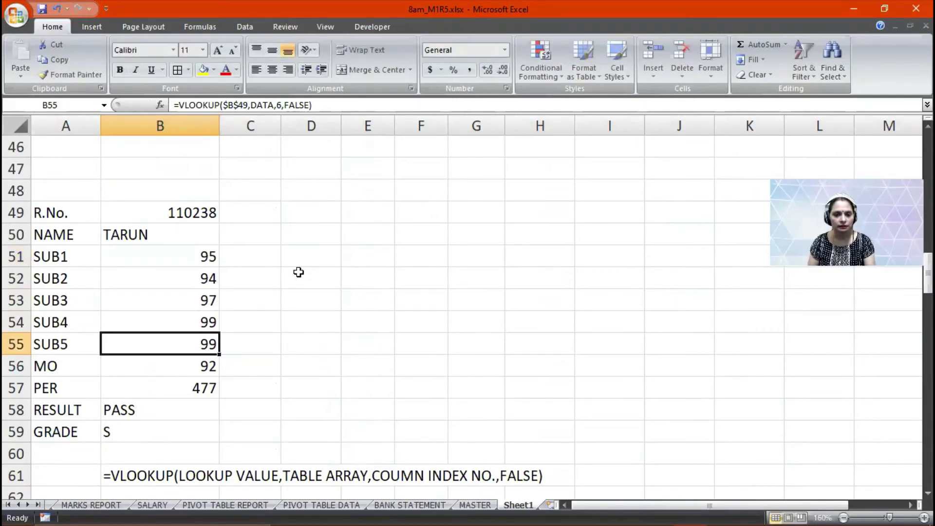
key(Up)
key(Down)
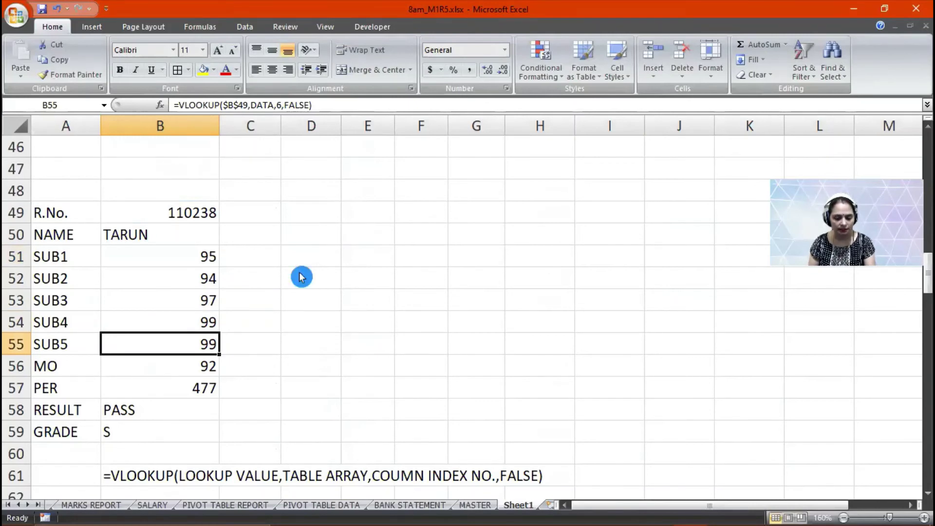
Set the column index in the SUB5 VLOOKUP formula in B55 to 7
key(F2)
key(Left)
key(Left)
key(Left)
key(Left)
key(Left)
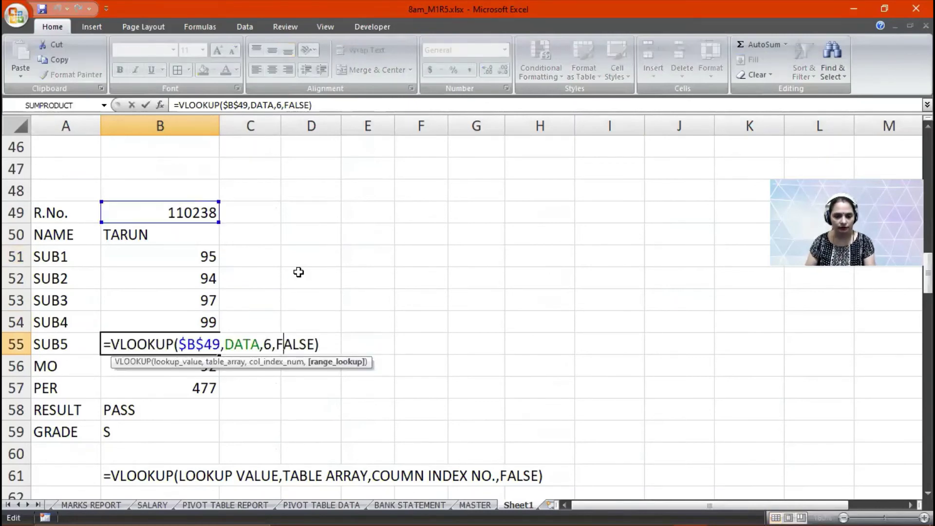
key(Left)
key(Left)
key(BackSpace)
text(7)
key(Return)
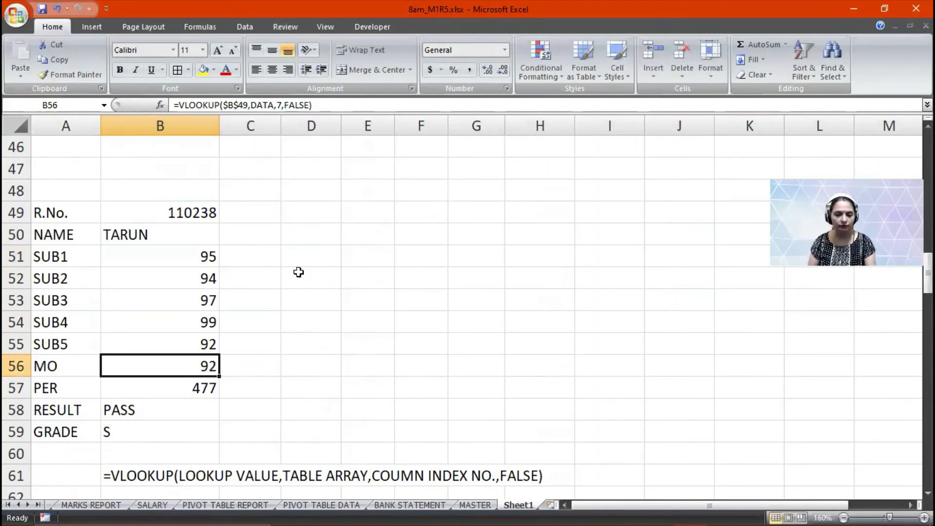
Set the column index in the MO VLOOKUP formula in B56 to 8
key(F2)
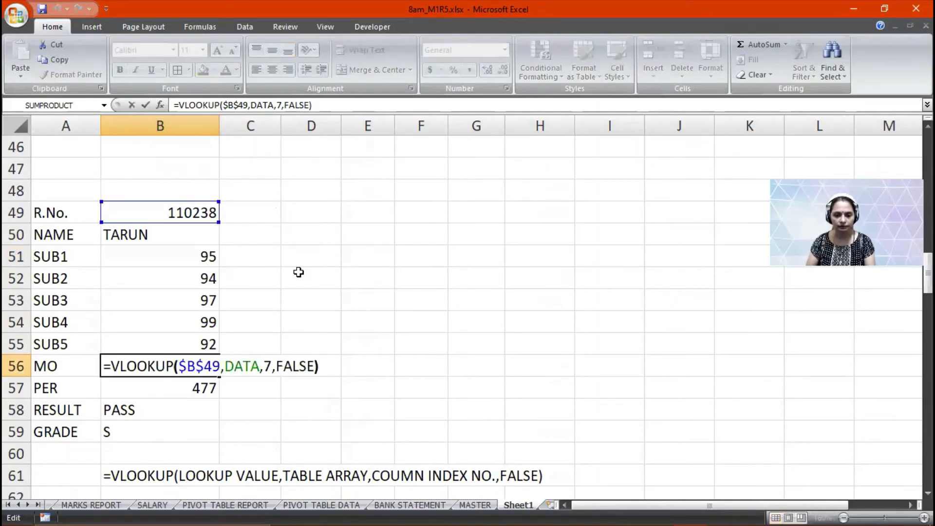
key(BackSpace)
text(8)
key(Return)
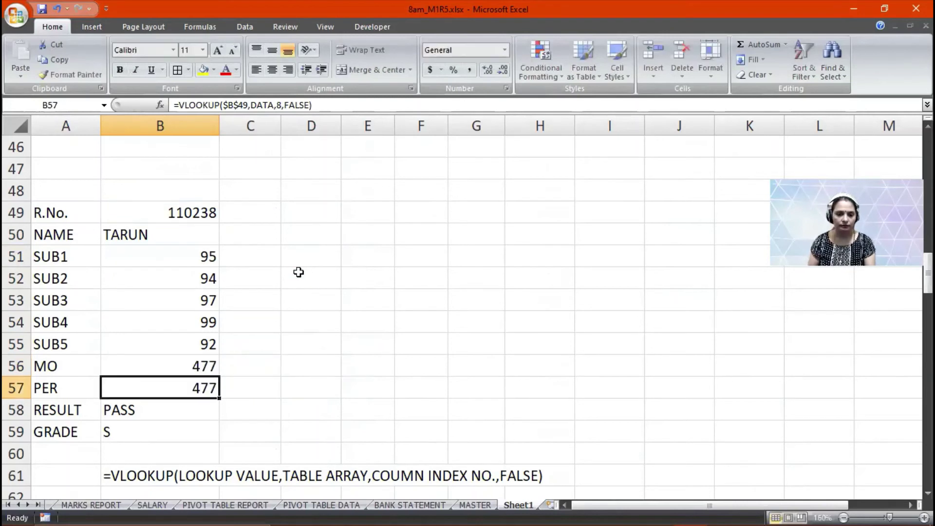
Set the column index in the PER VLOOKUP formula in B57 to 10
key(F2)
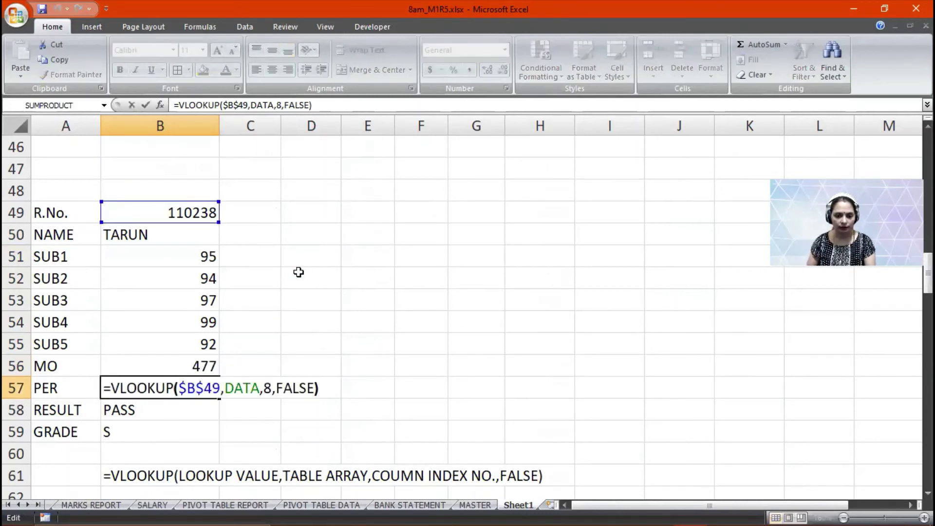
key(Left)
key(Left)
key(Left)
key(Left)
key(Left)
key(Left)
key(Left)
key(Left)
key(Delete)
text(100)
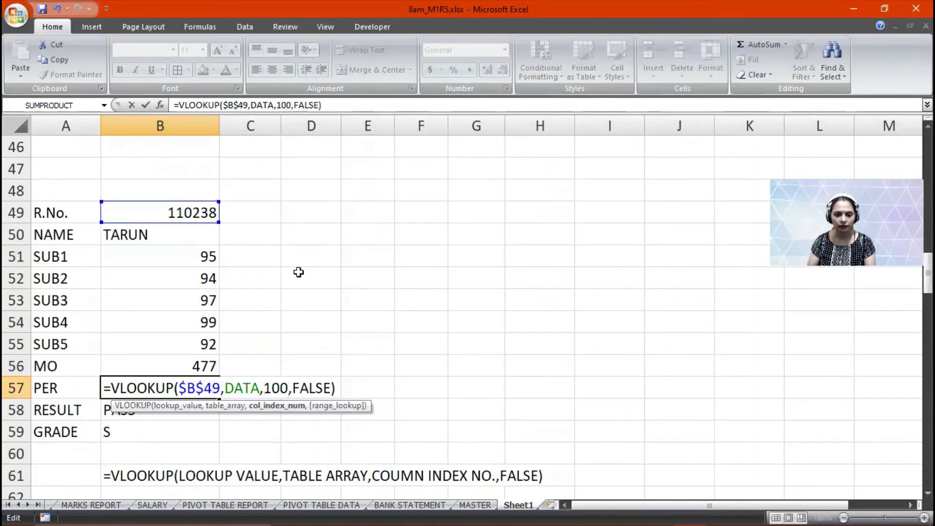
key(BackSpace)
key(Return)
Format the PER result in B57 as a percentage without decimals
key(Up)
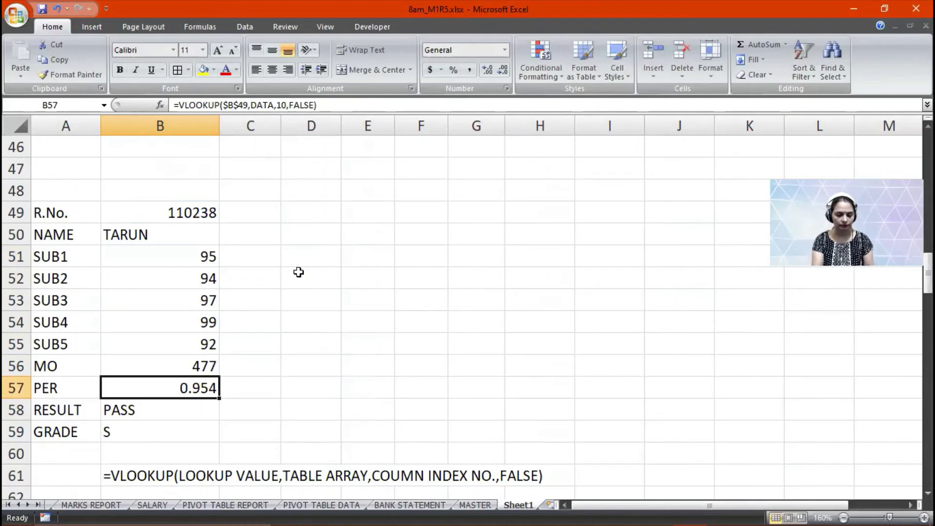
key(ctrl+shift+5)
click(323, 298)
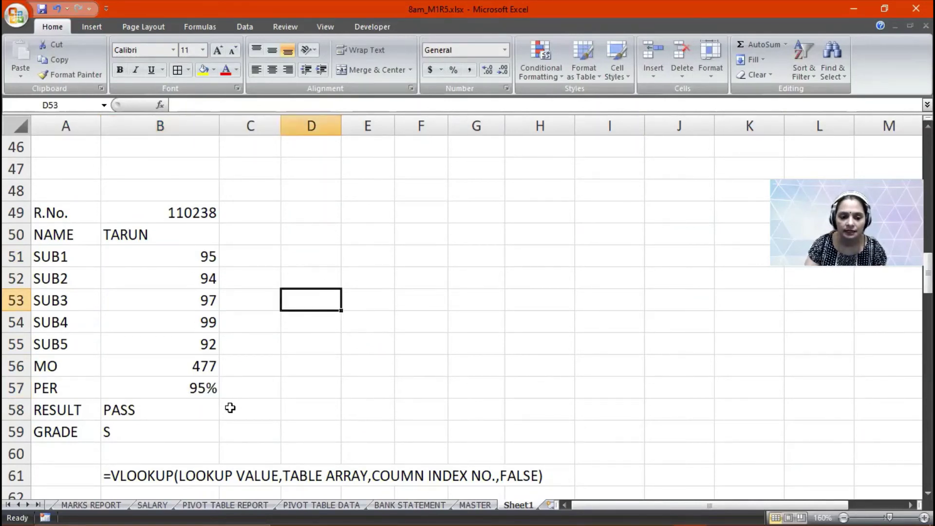
Show the sheet's formulas to check the column indexes in B50:B59, and switch back to the values
click(164, 217)
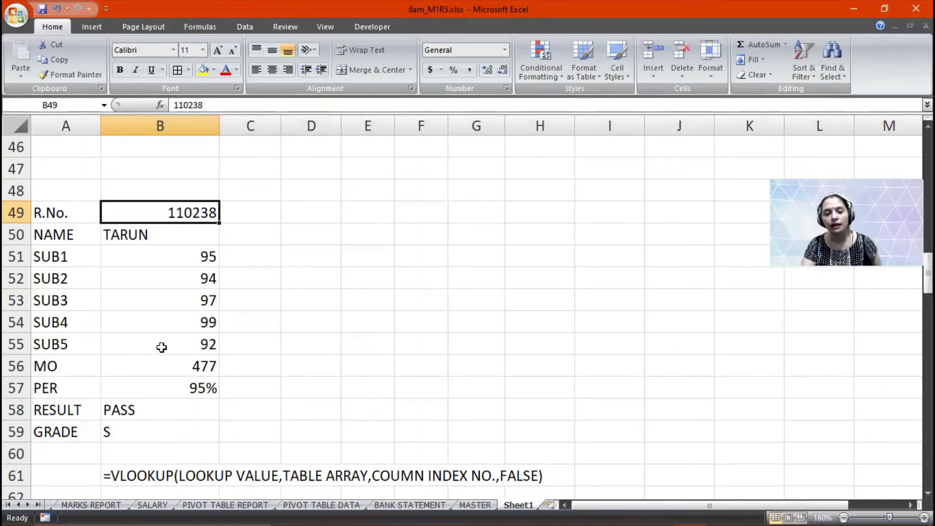
click(215, 434)
key(ctrl+1)
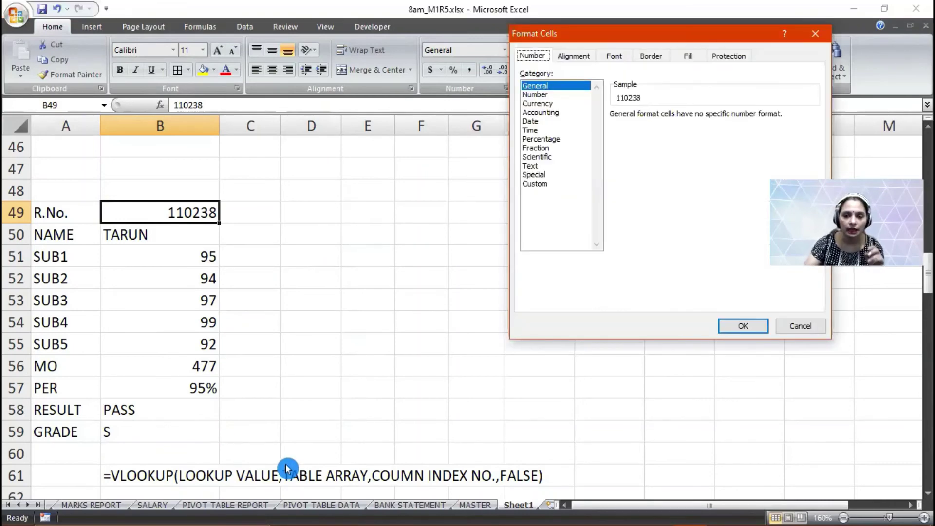
key(Escape)
key(ctrl+grave)
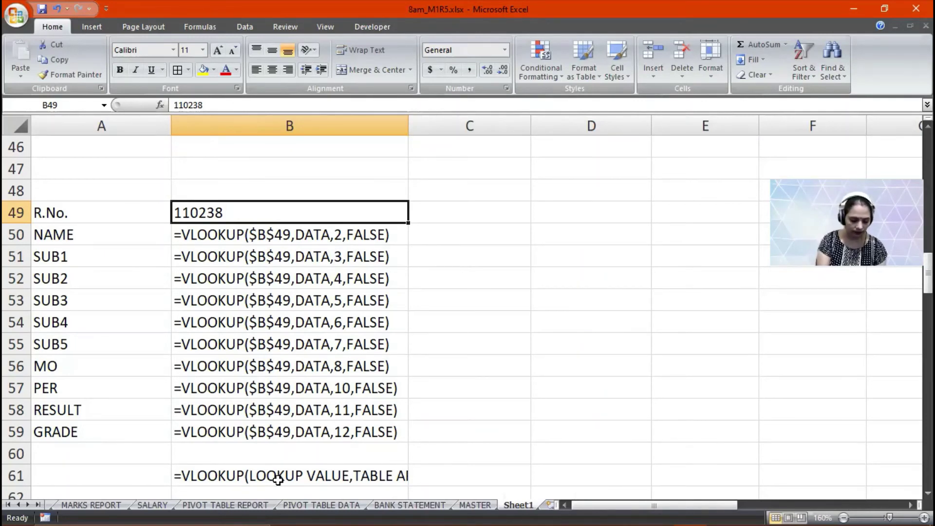
key(ctrl+grave)
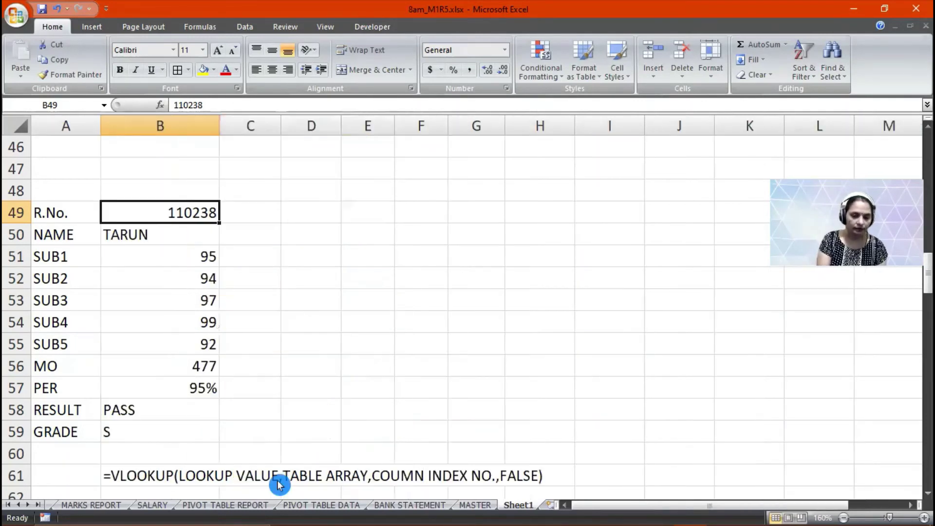
click(266, 231)
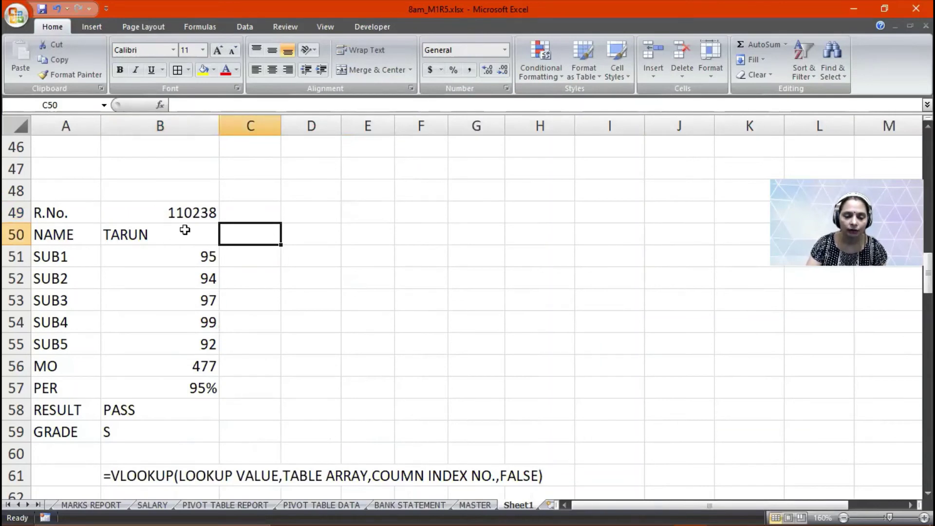
Enter the roll number of the student in row 23 of the table into the R.No. cell B49
scroll(184, 229, up, 2)
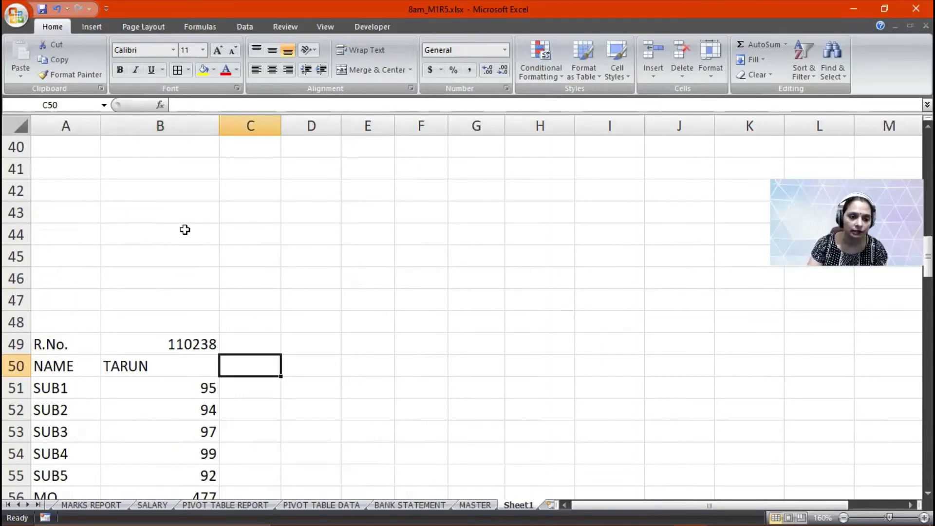
scroll(184, 229, up, 4)
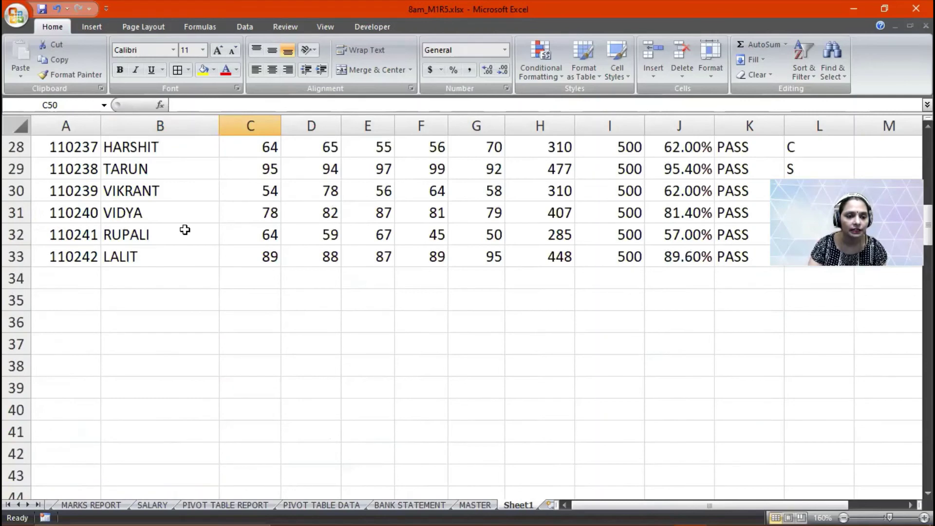
scroll(185, 229, up, 2)
scroll(184, 229, down, 9)
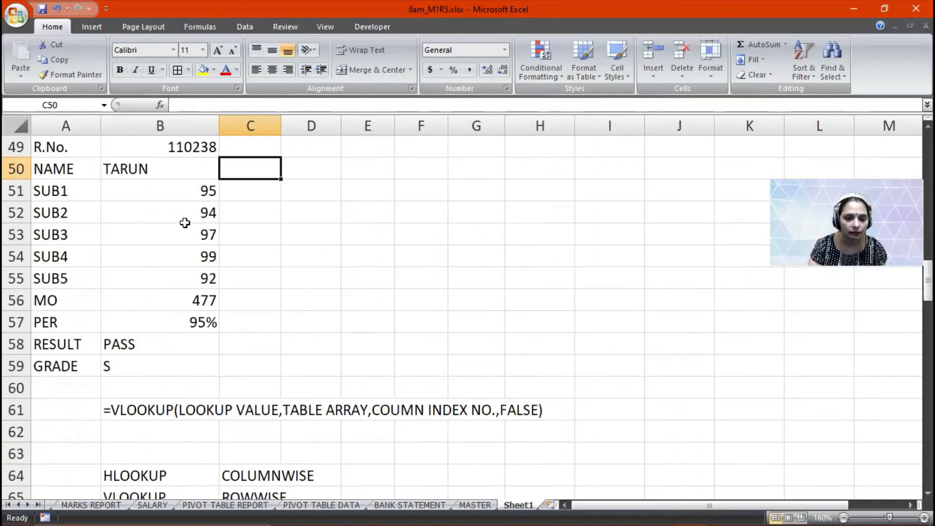
click(190, 151)
text(1)
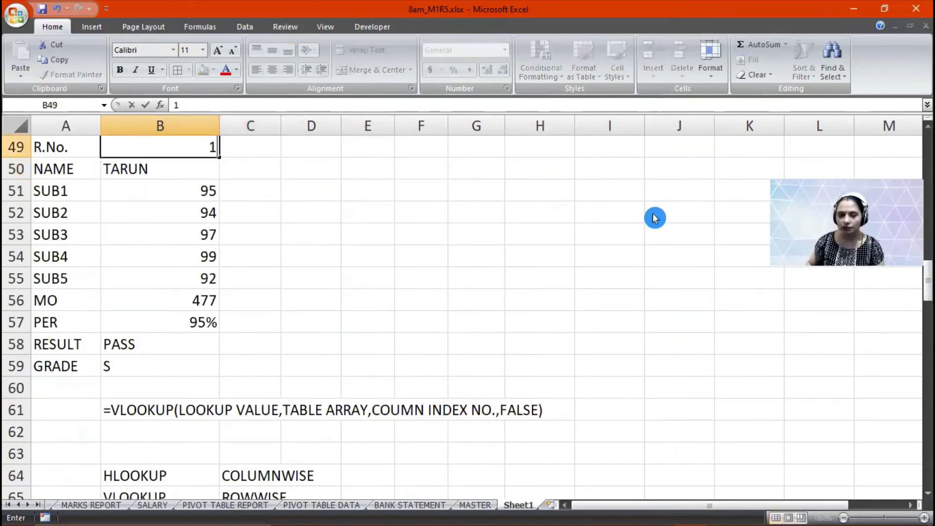
text(10232)
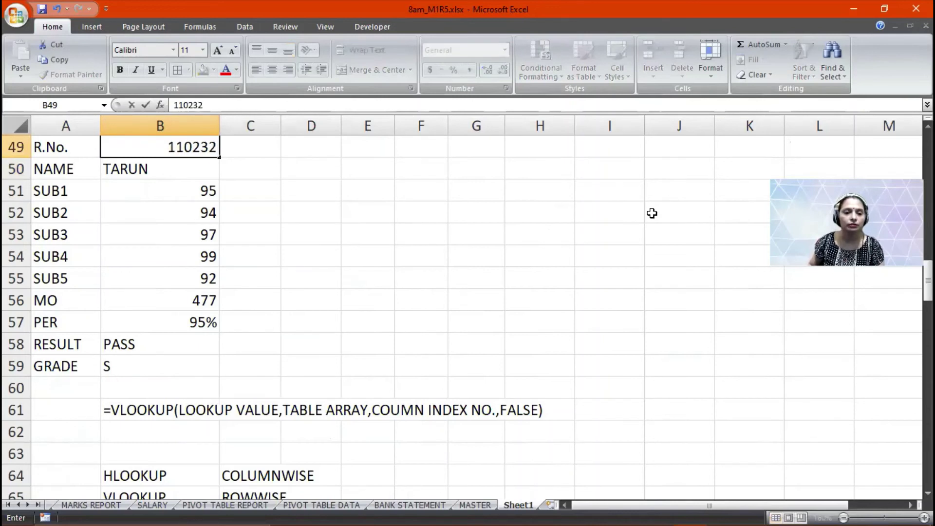
key(Return)
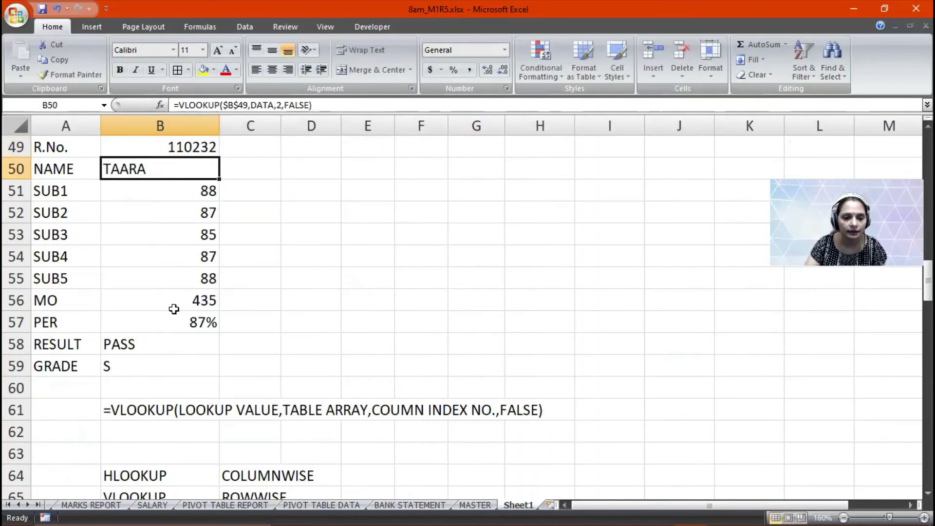
Compare the form's results with the student's record in row 23 of the table, cell by cell up to GRADE
scroll(164, 375, up, 9)
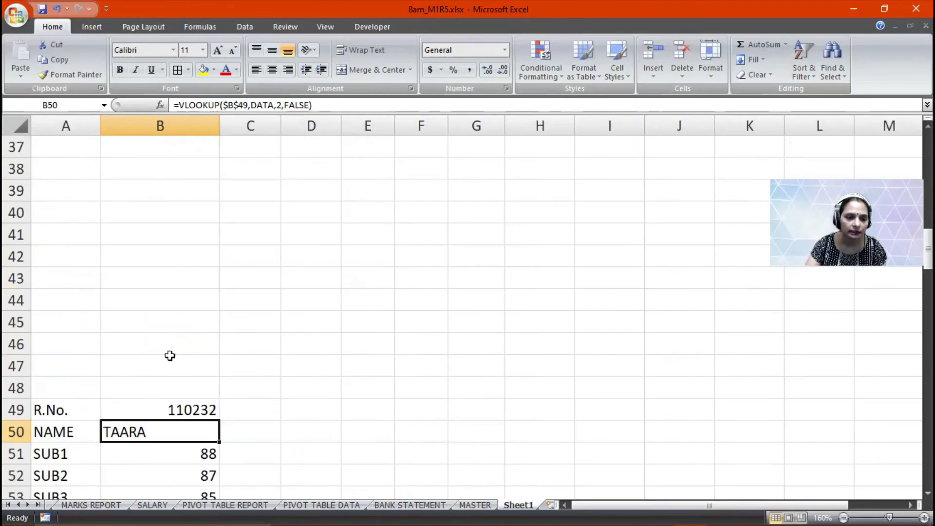
click(125, 173)
key(Right)
key(Right)
key(Right)
key(Right)
key(Right)
key(Right)
key(Right)
key(Right)
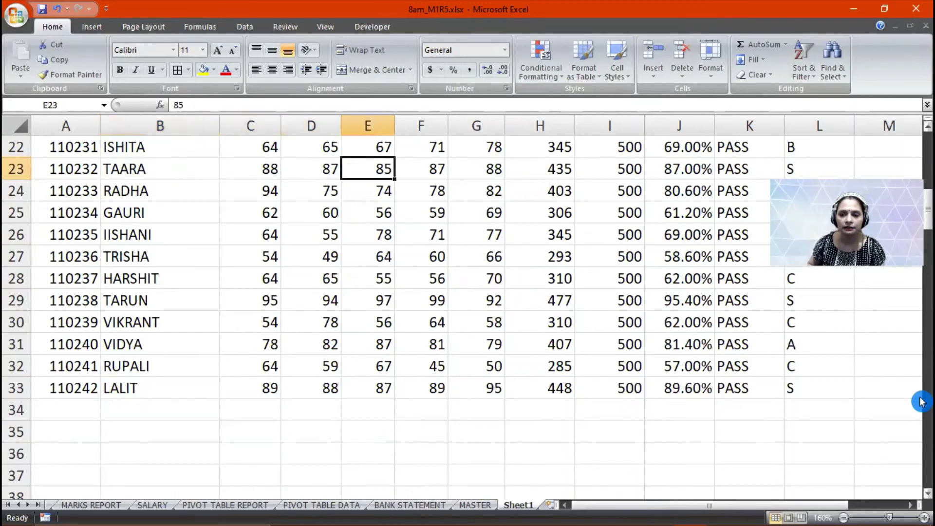
key(Right)
key(Right)
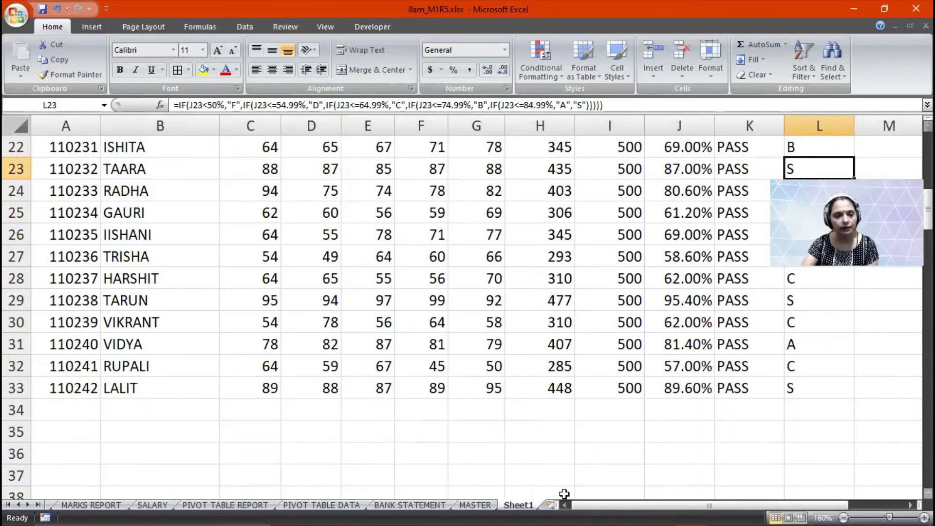
Change the roll number in B49 to that of the student in row 3 of the table
scroll(545, 258, up, 7)
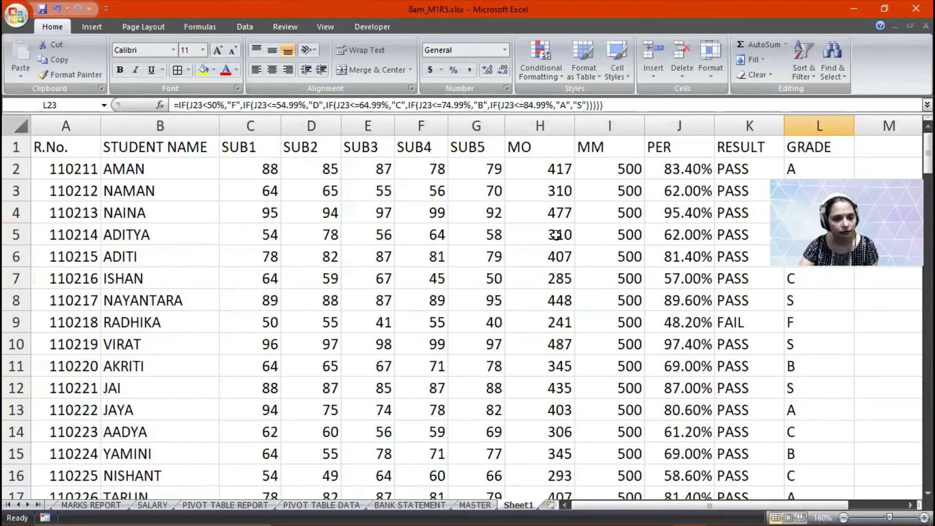
scroll(555, 235, down, 15)
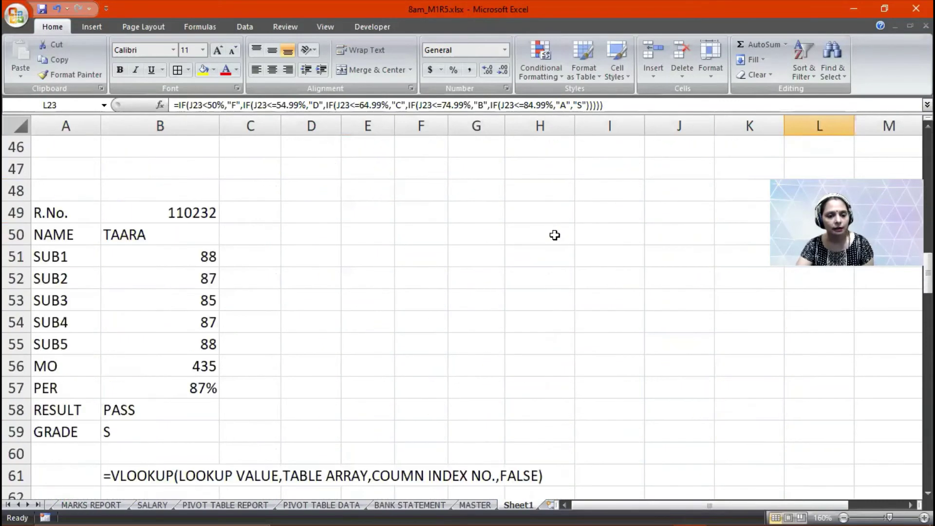
click(204, 212)
double_click(203, 213)
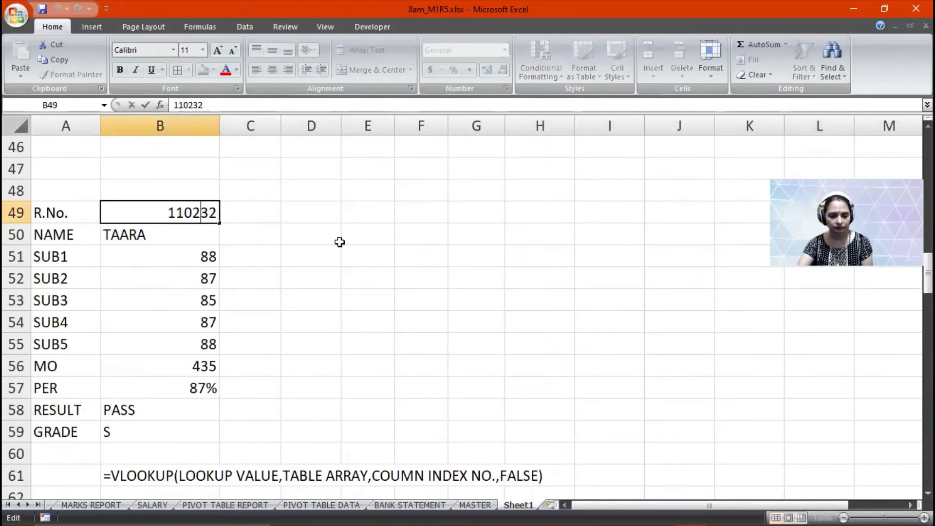
key(Delete)
text(1)
key(Return)
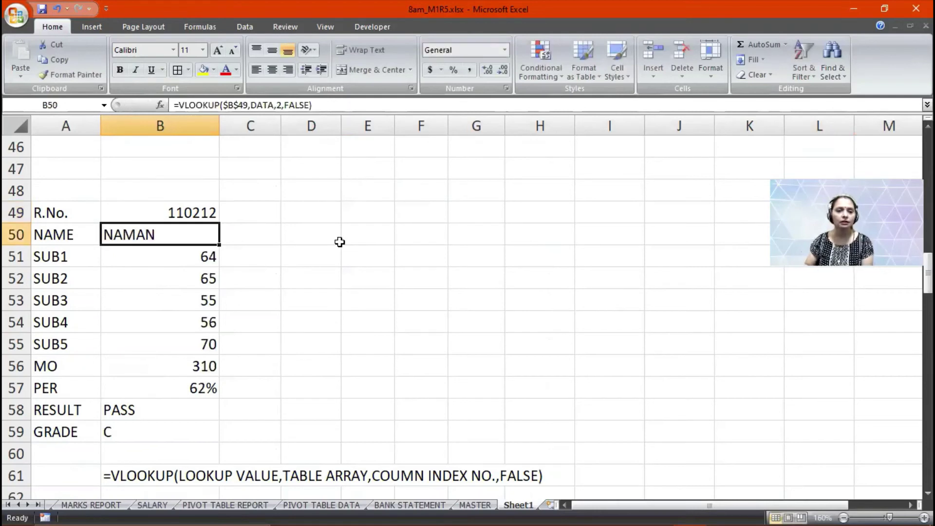
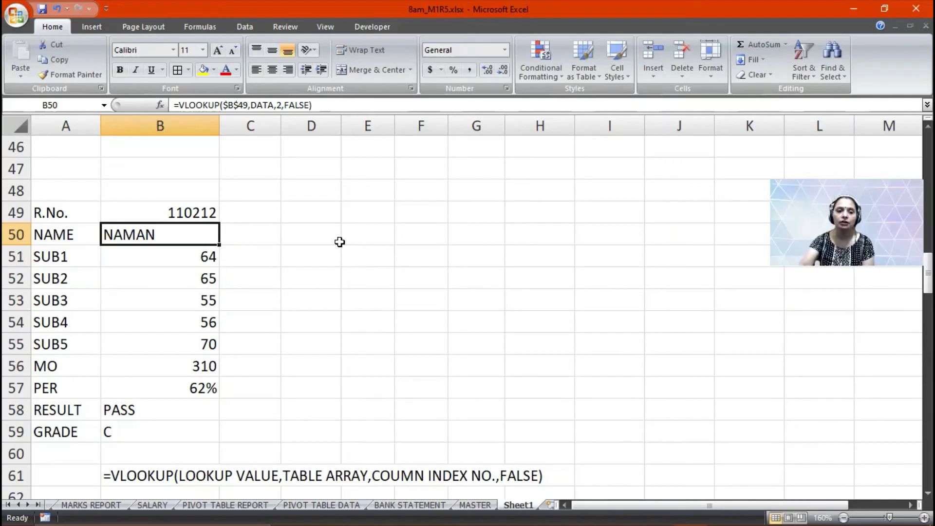
Delete the SUB1 to MO cells A51:B56 from the form, shifting the cells below up
drag(43, 257, 181, 364)
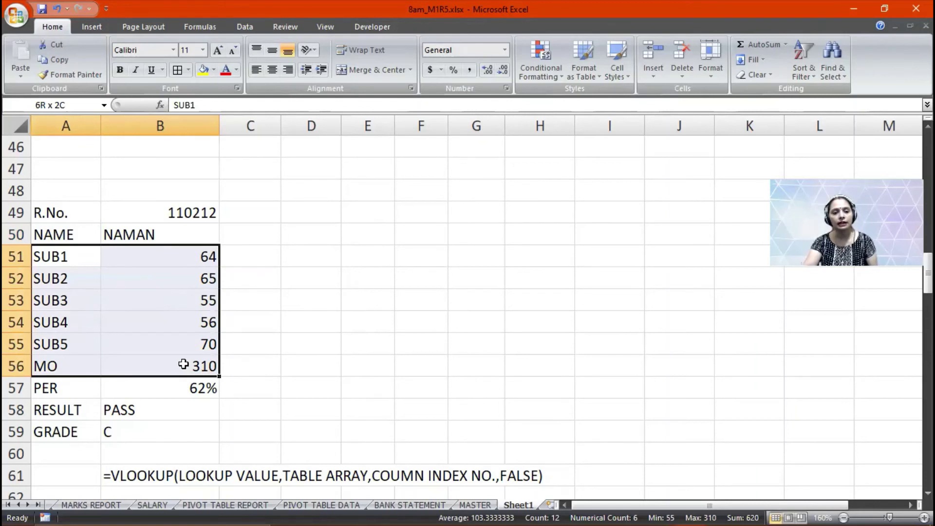
drag(183, 364, 182, 360)
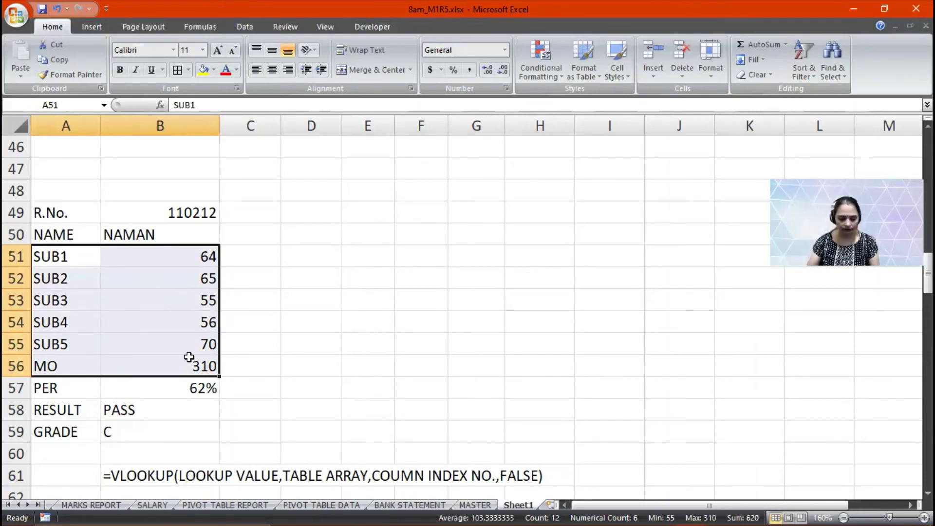
key(ctrl+minus)
click(635, 229)
Delete the entire row 52 that holds the RESULT field
click(75, 272)
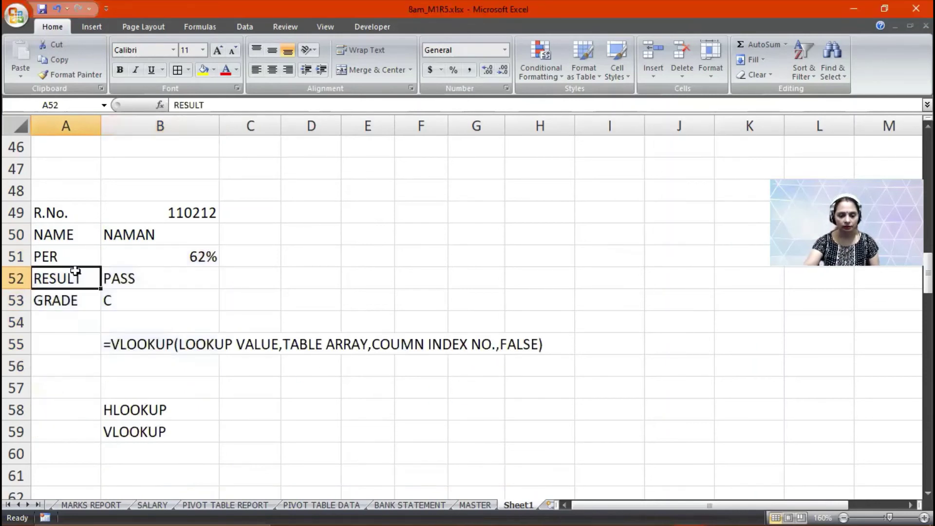
click(76, 273)
key(ctrl+minus)
key(Down)
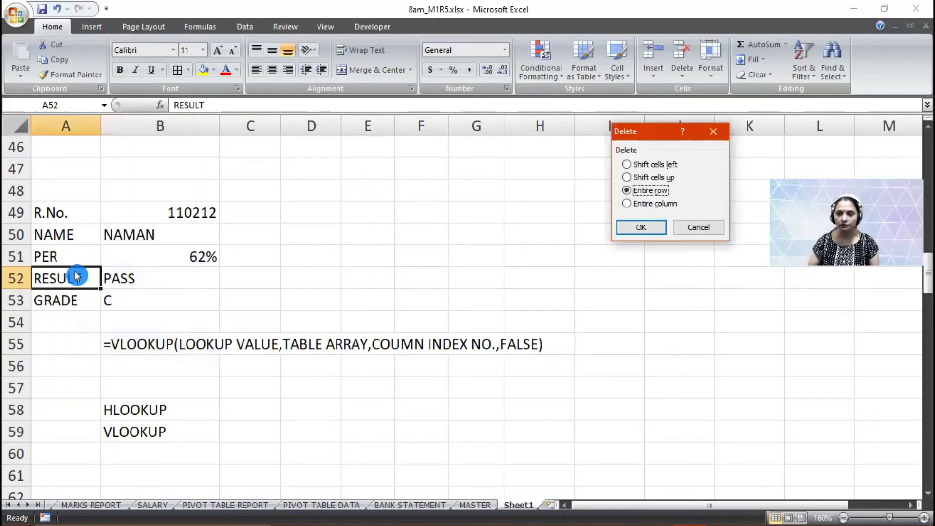
key(Return)
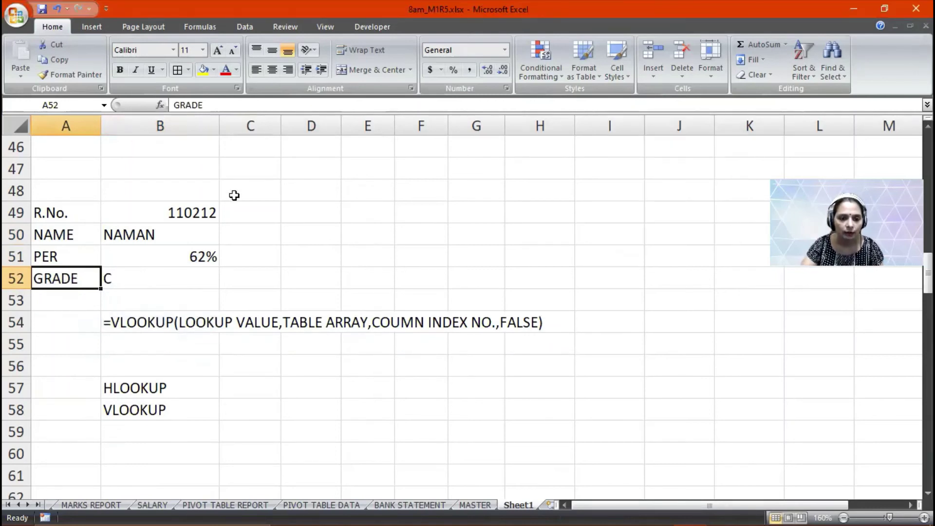
Left-align the NAME, PER and GRADE results in B50:B52
click(182, 218)
click(180, 232)
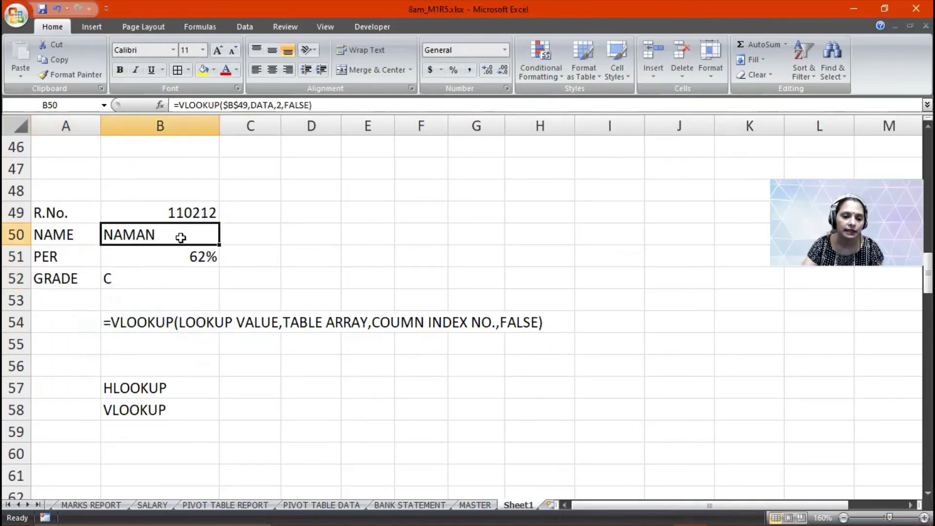
drag(182, 231, 156, 272)
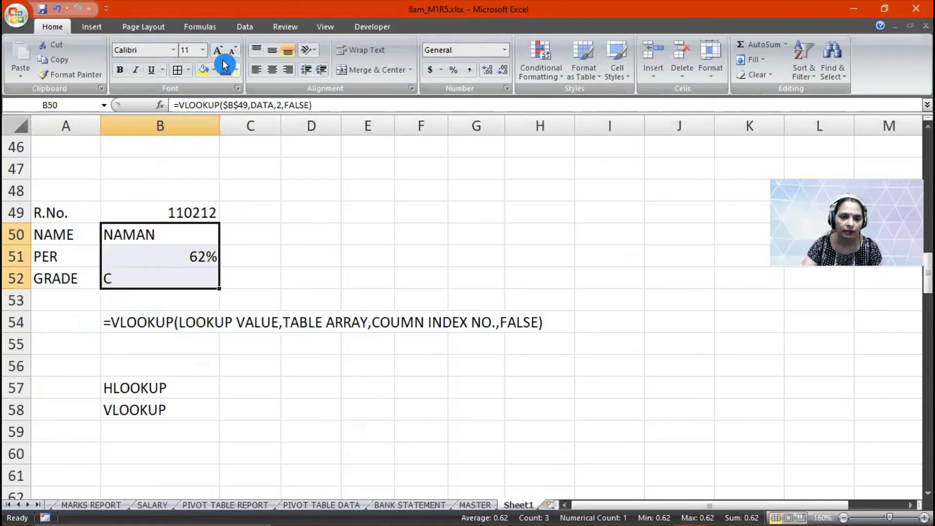
click(262, 71)
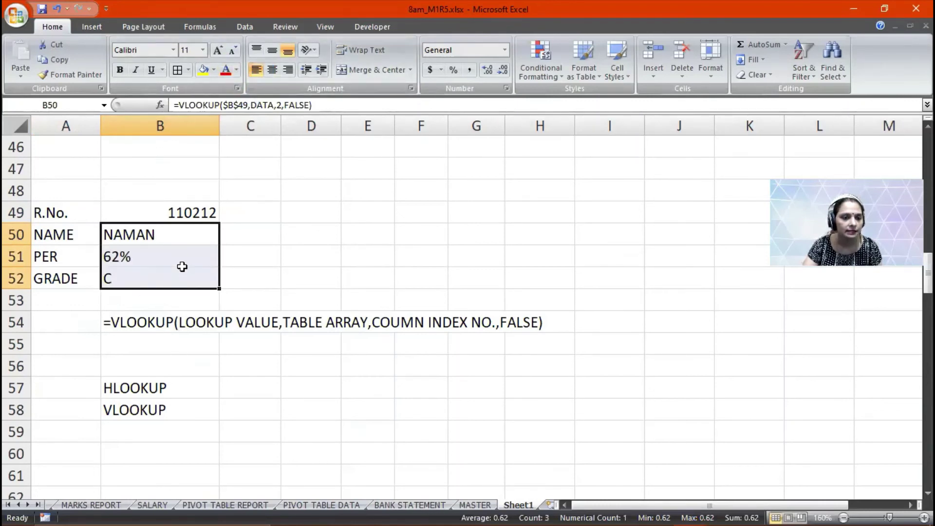
Centre the results in B50:B52 and change the roll number in B49 to that of the student in row 16 of the table
click(274, 71)
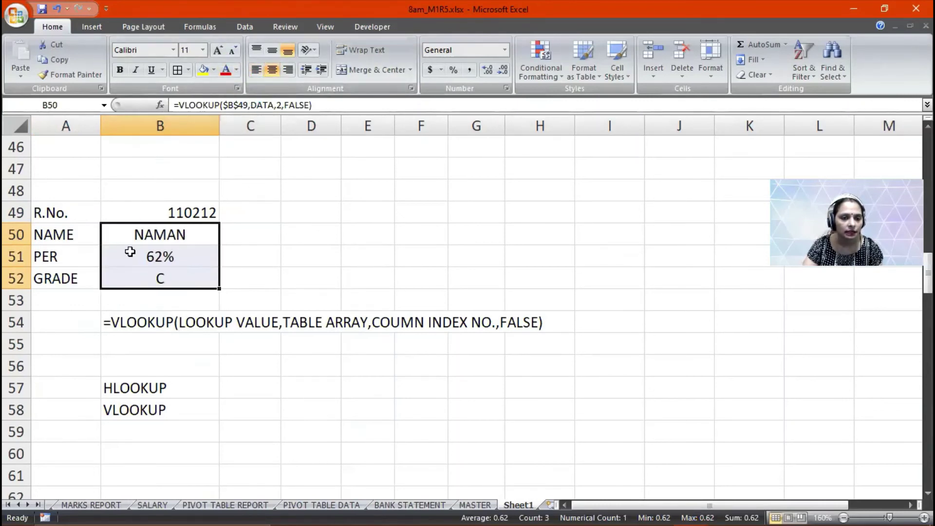
click(177, 217)
text(11)
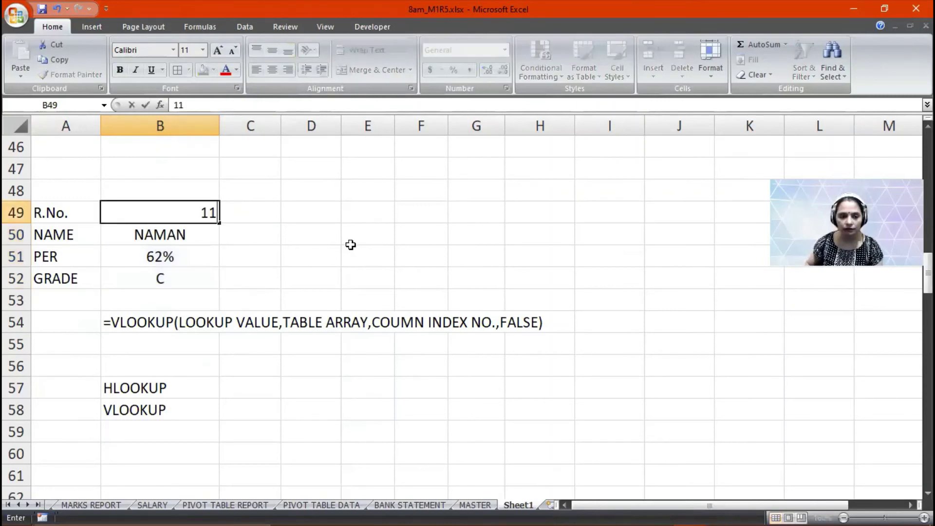
text(0225)
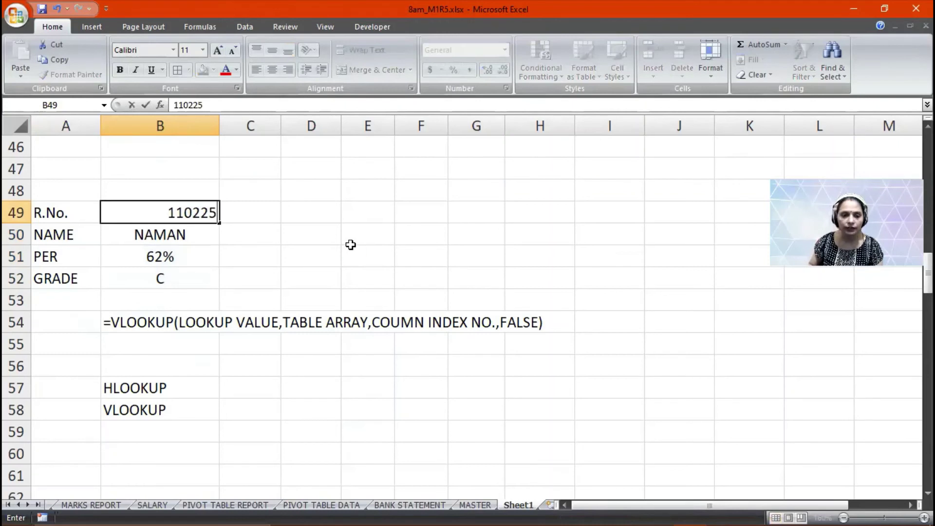
key(Return)
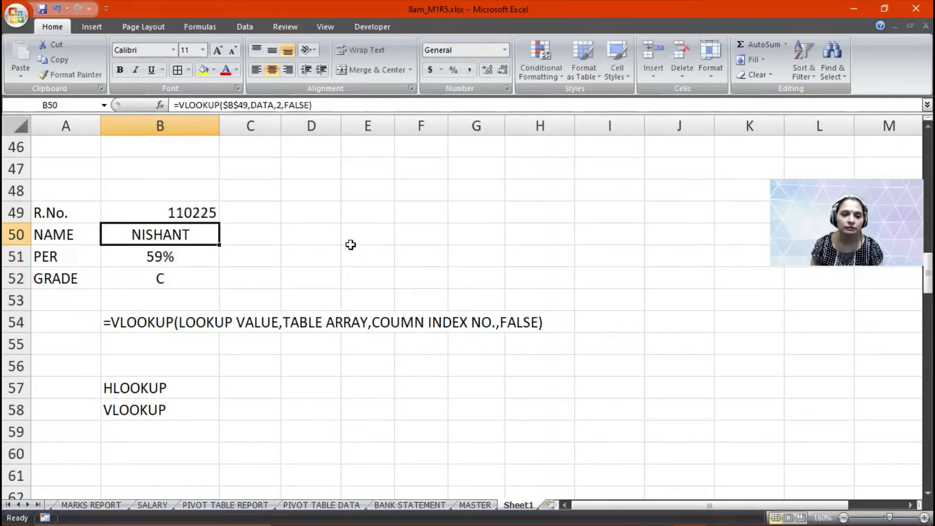
Change the roll number in B49 to that of the last student in the table, in row 33
key(Up)
text(11)
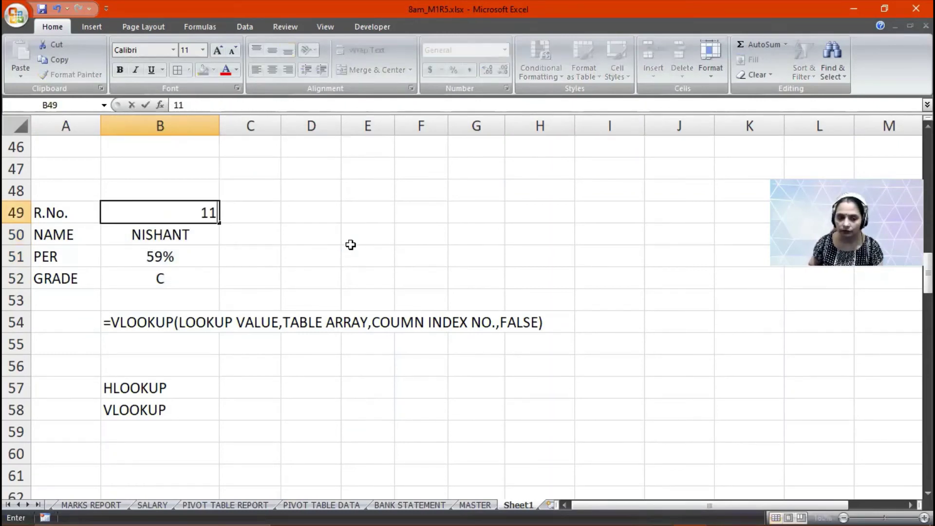
text(0243)
key(Return)
key(Up)
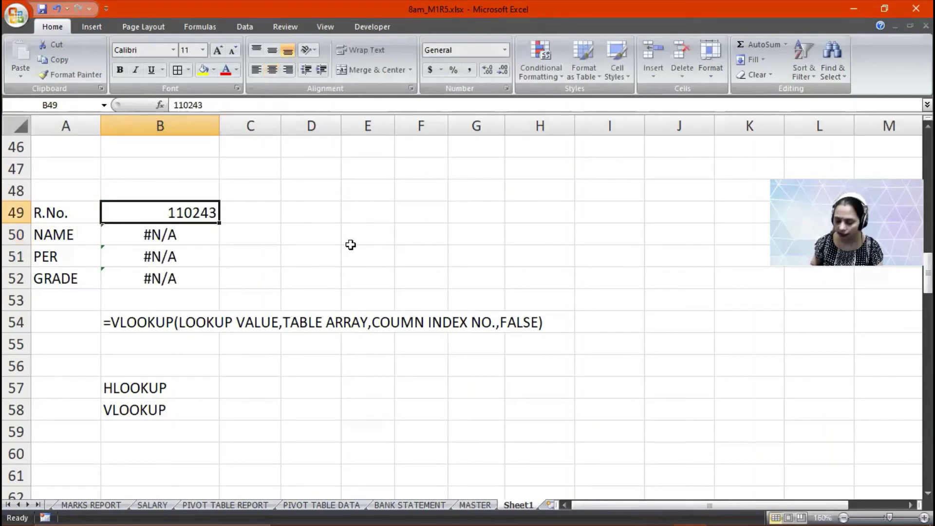
text(110242)
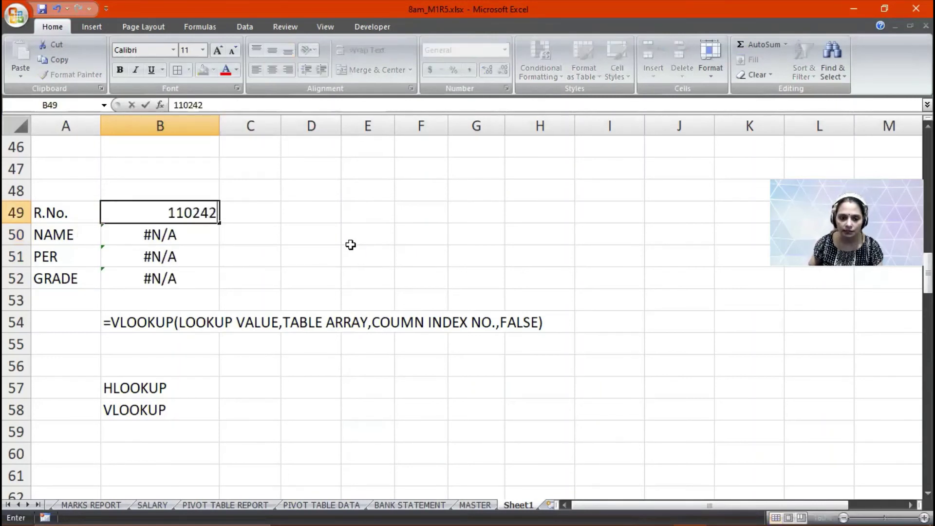
key(Return)
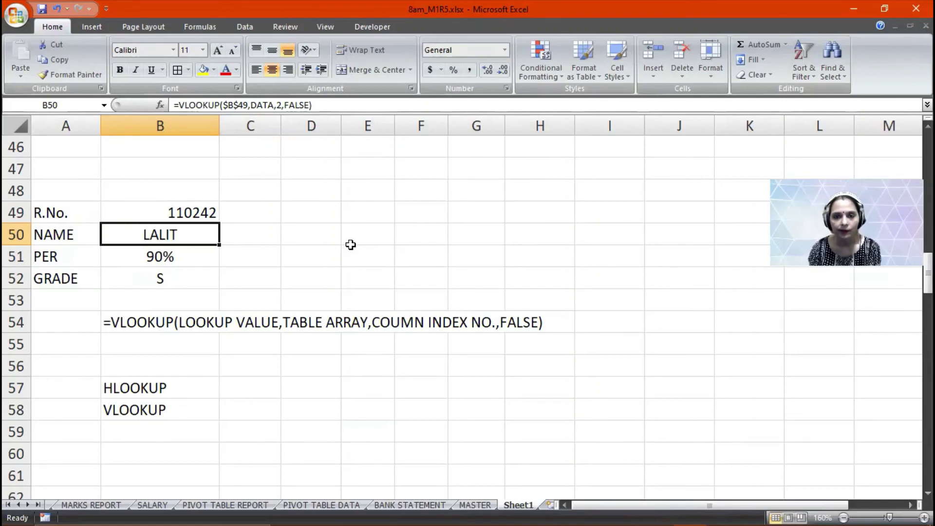
click(377, 98)
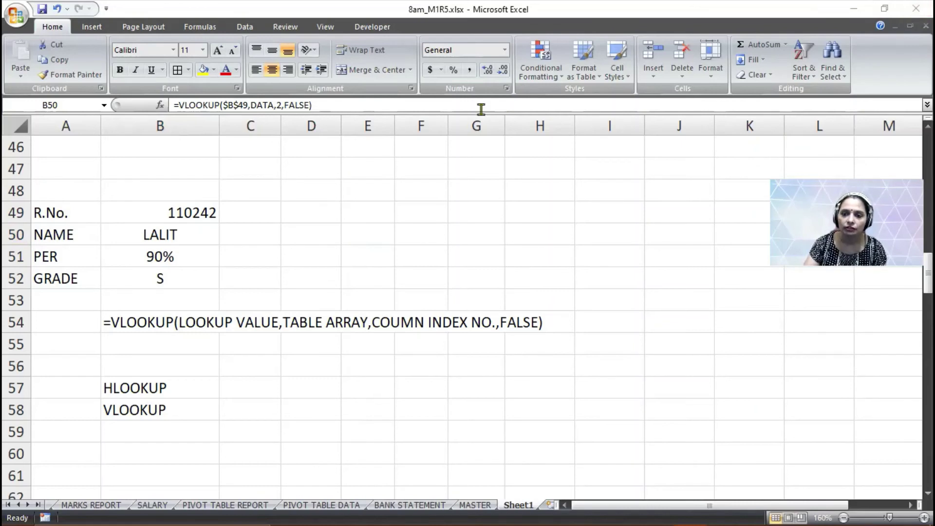
click(218, 303)
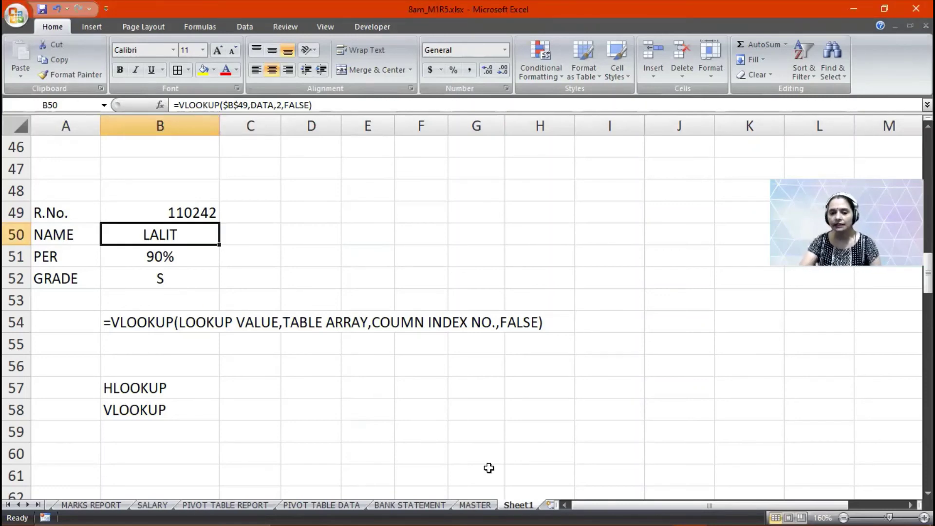
Examine the first student's record from the roll number in A2 across to the percentage in J2
scroll(764, 156, up, 15)
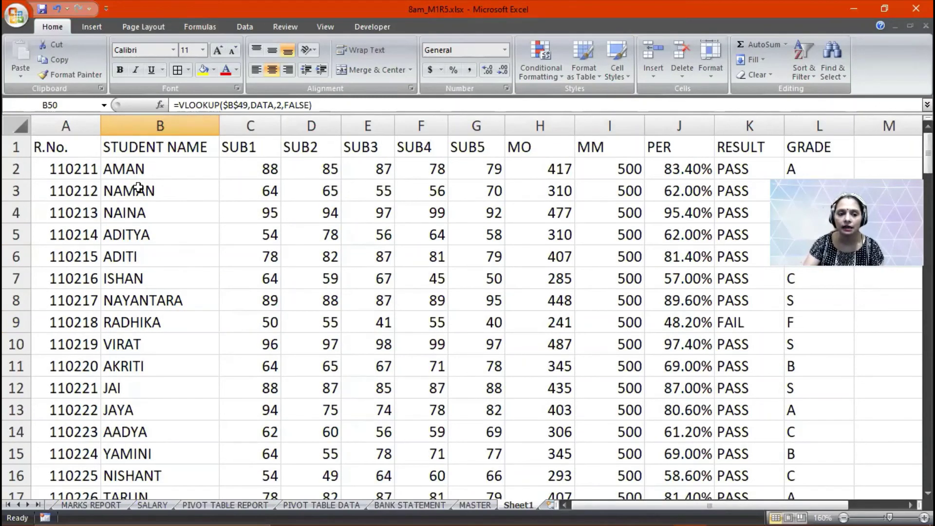
click(93, 171)
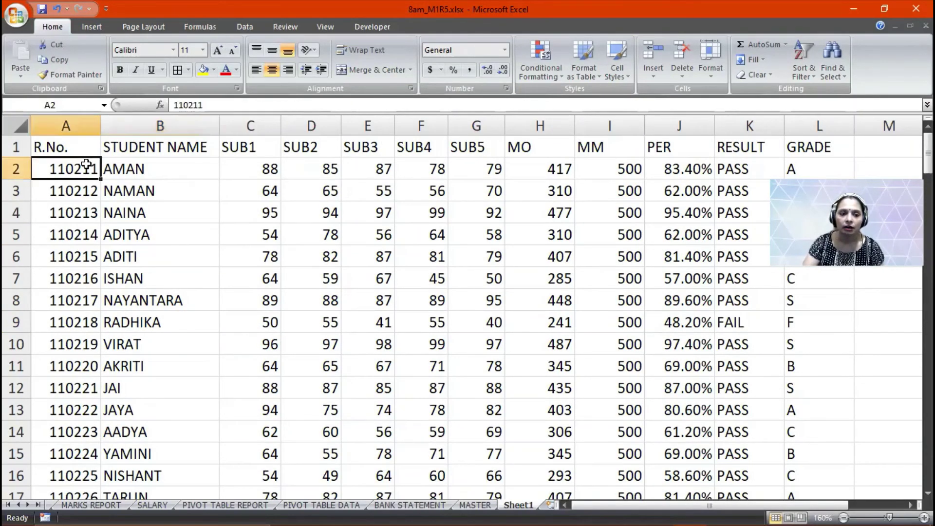
key(Right)
key(Right)
key(Right)
key(Right)
key(Right)
key(Right)
key(Right)
key(Right)
key(Right)
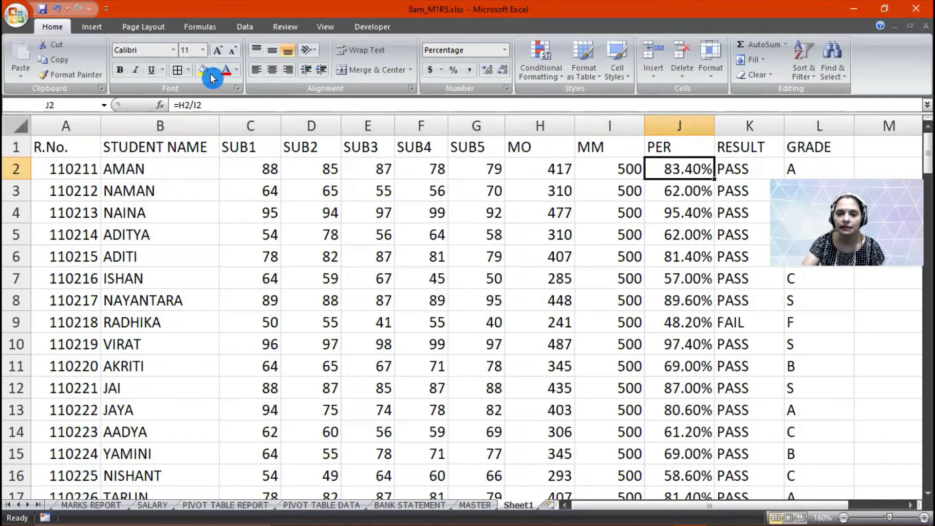
key(alt+Tab)
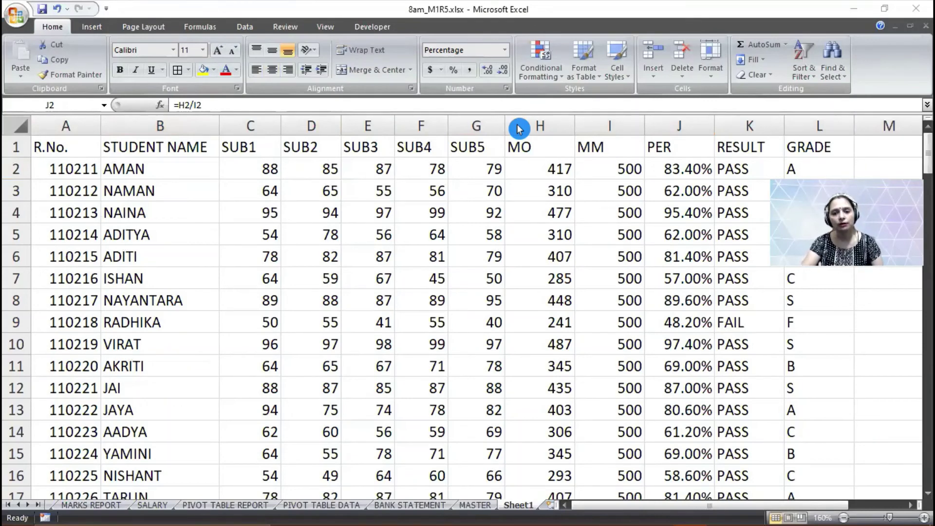
click(434, 282)
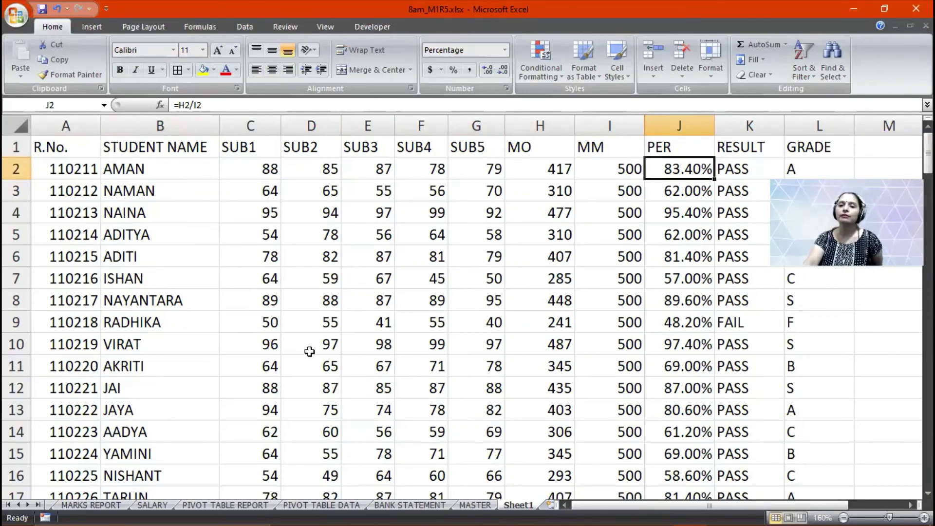
Begin an HLOOKUP syntax note in B55, below the VLOOKUP syntax, with =HLOOKUP(LOOKUP VALUE
scroll(312, 352, down, 5)
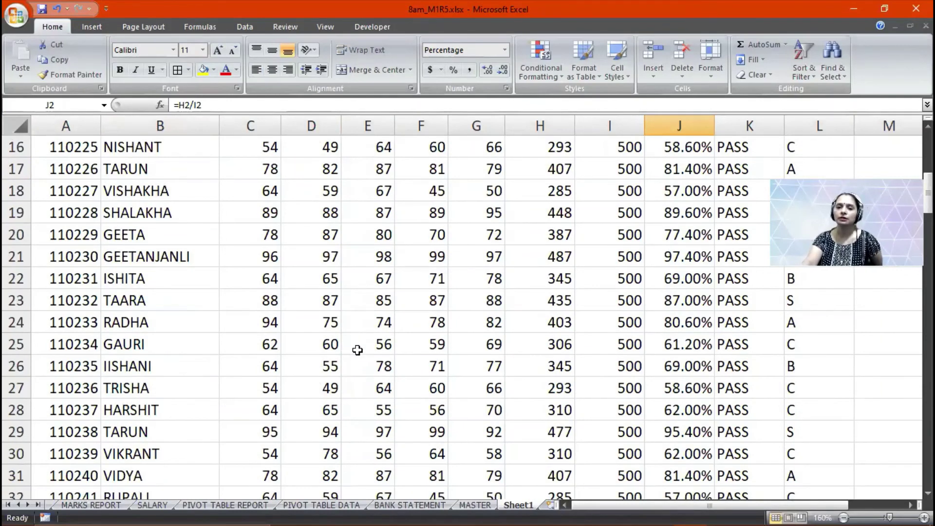
scroll(357, 349, down, 1)
scroll(357, 349, down, 9)
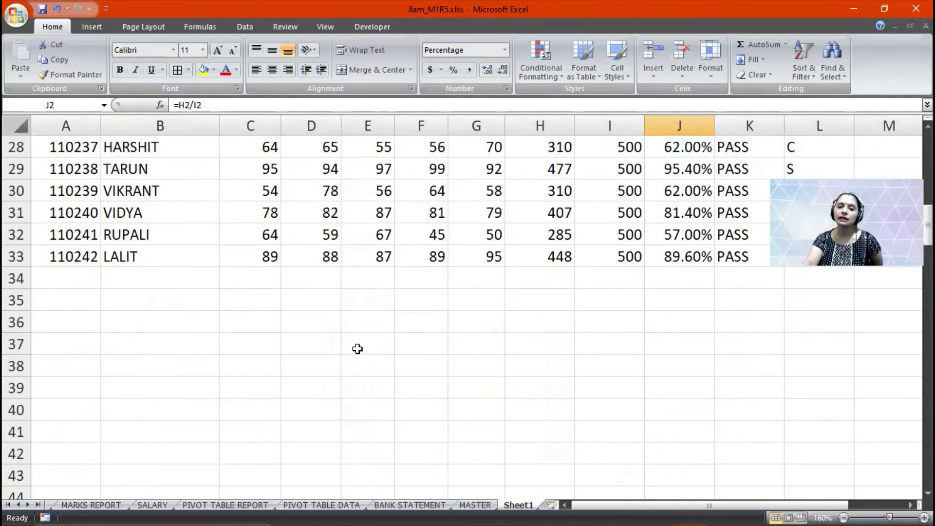
click(150, 346)
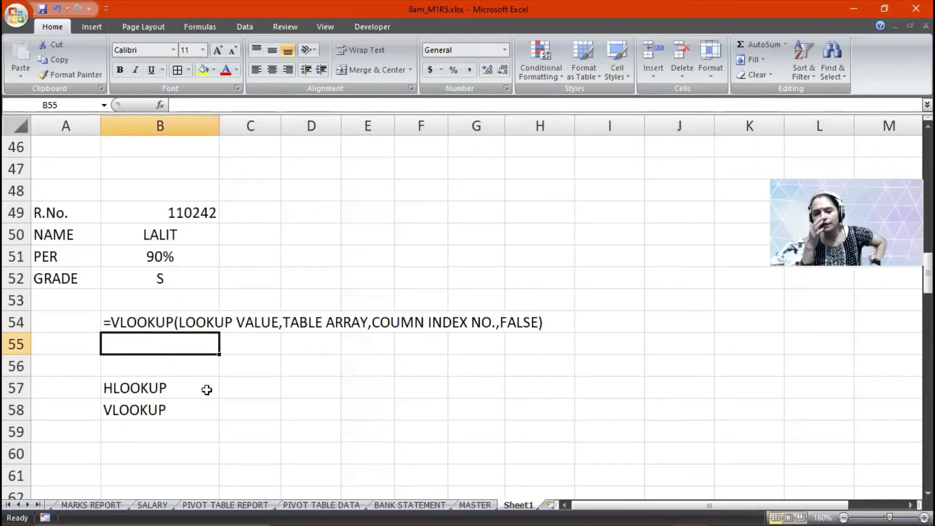
text(=)
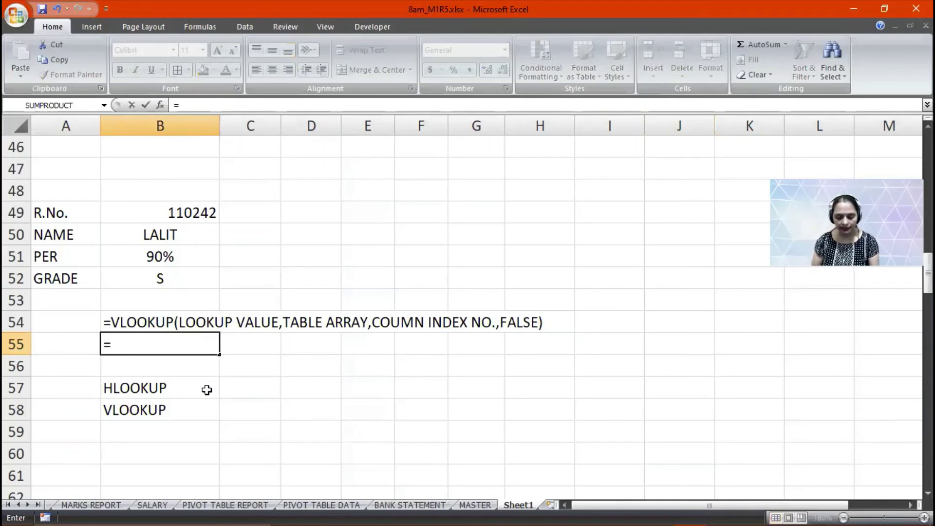
text(HLOOKUP)
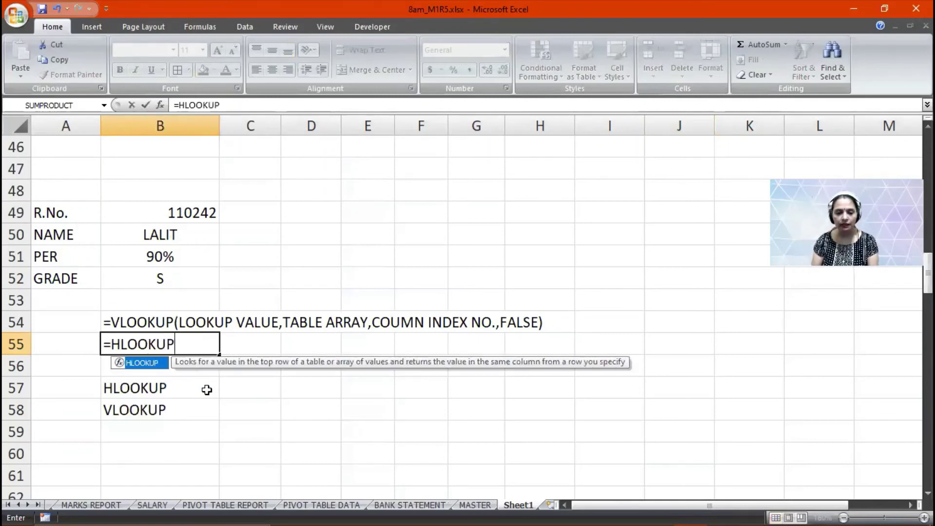
text(()
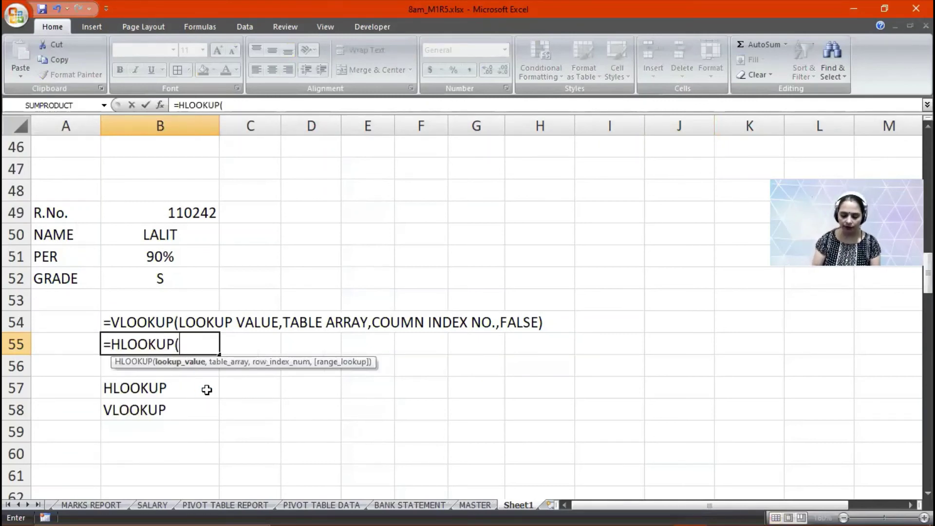
text(LOOKU)
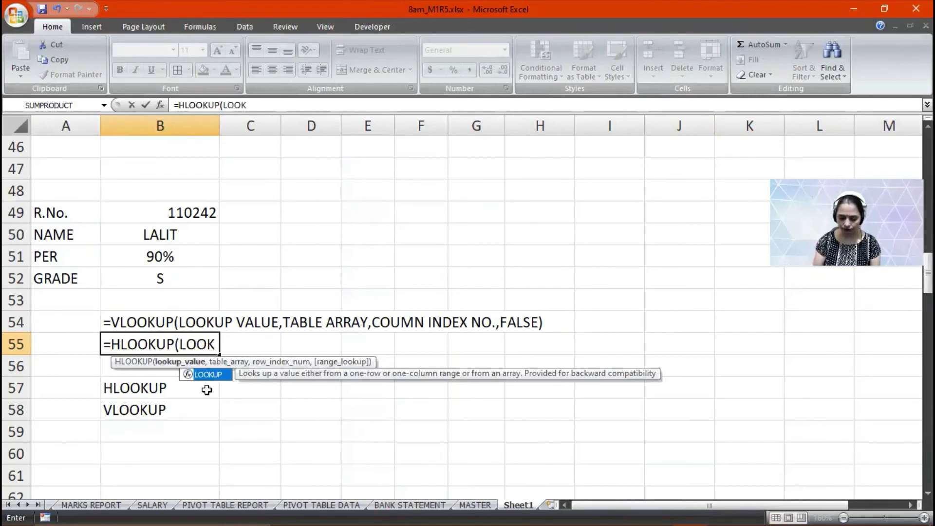
text(P V)
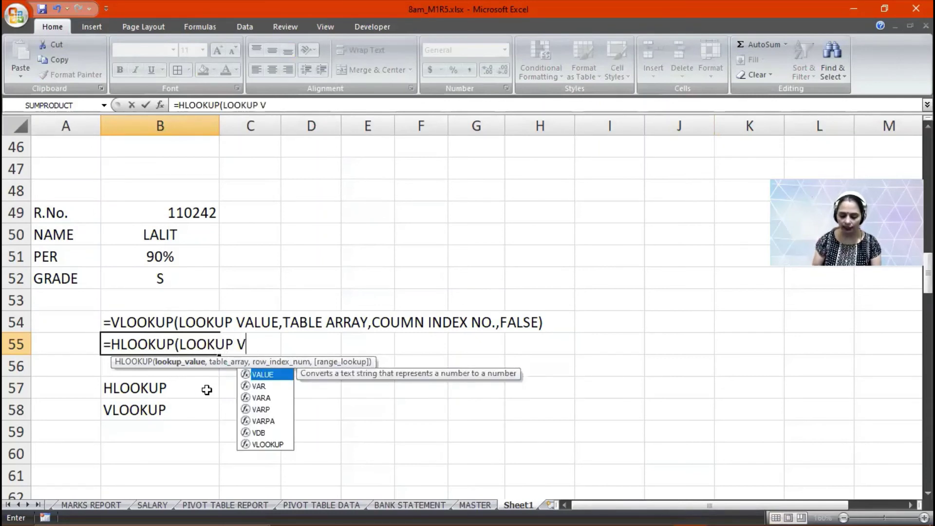
text(ALUE)
click(209, 394)
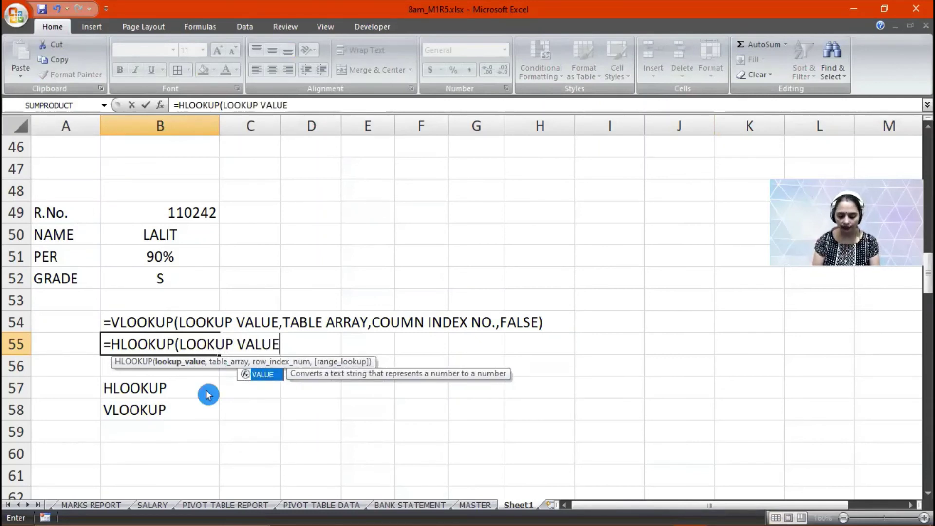
Complete the HLOOKUP syntax in B55 with the arguments ,TABLE ARRAY,ROW INDEX NO.,FALSE)
text(,)
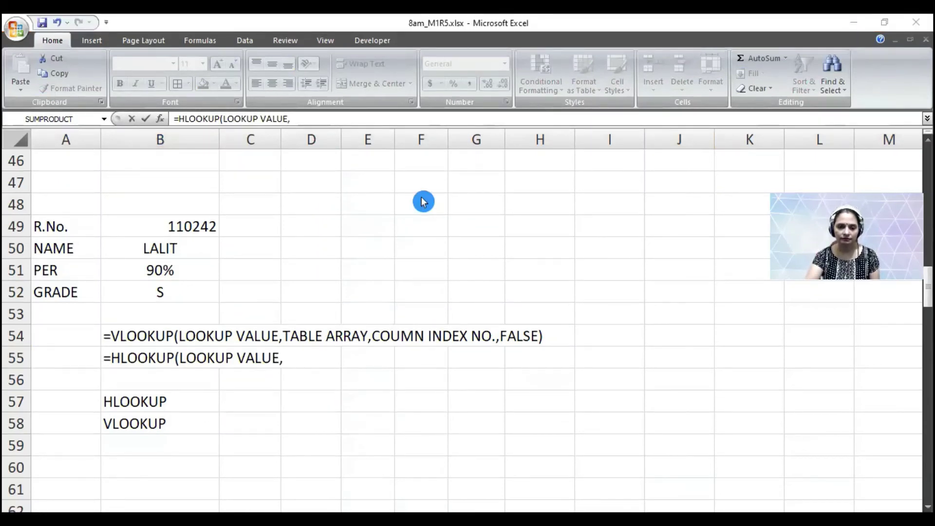
text(TABLE A)
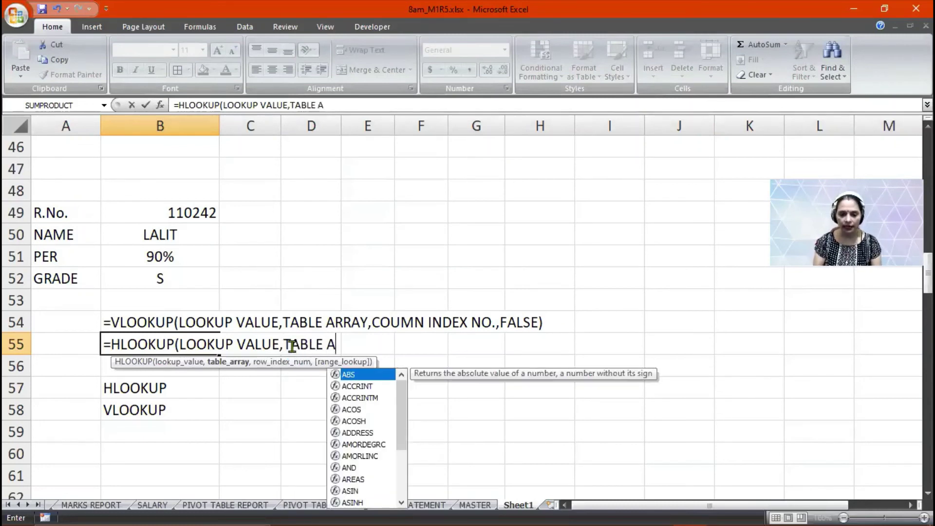
text(RRAY)
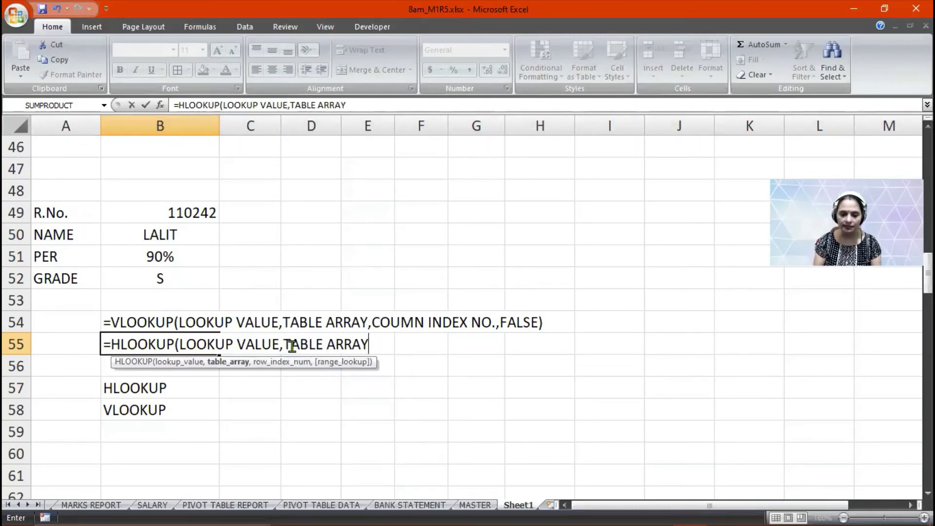
text(,)
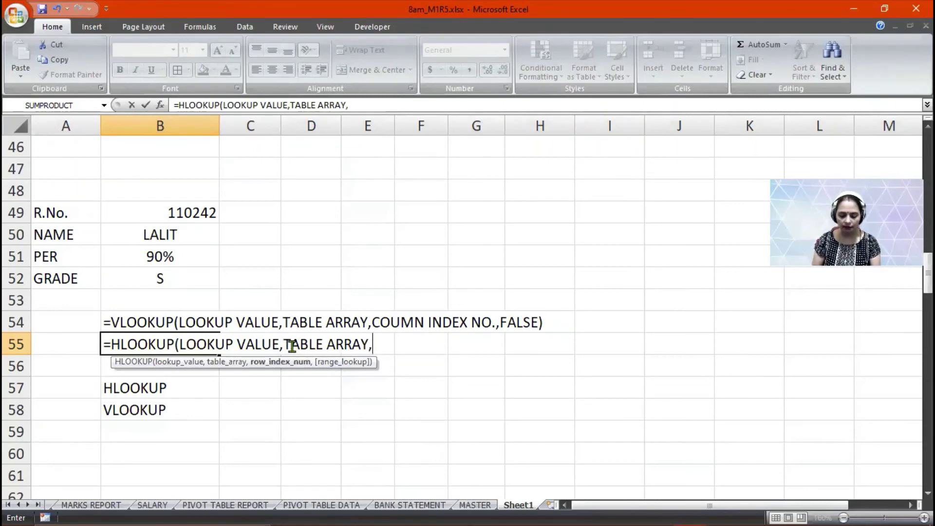
text(ROW IN)
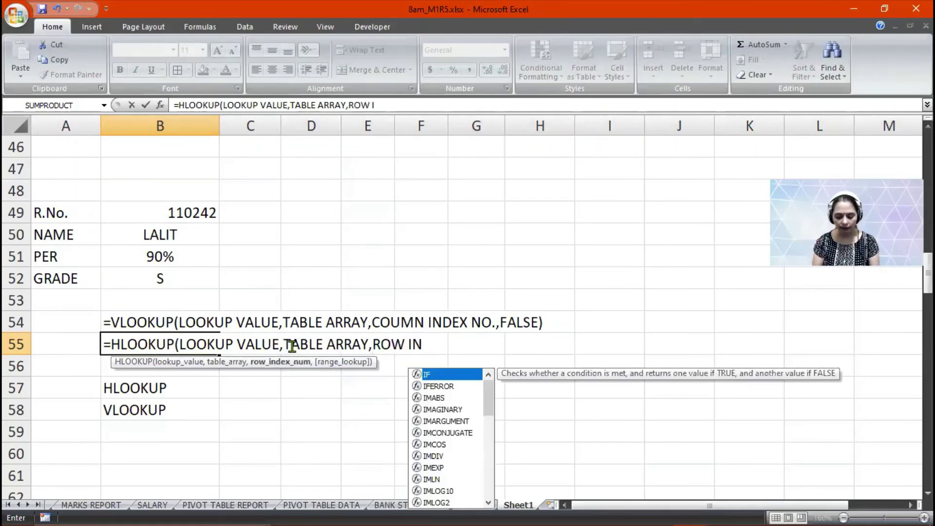
text(DEX NO)
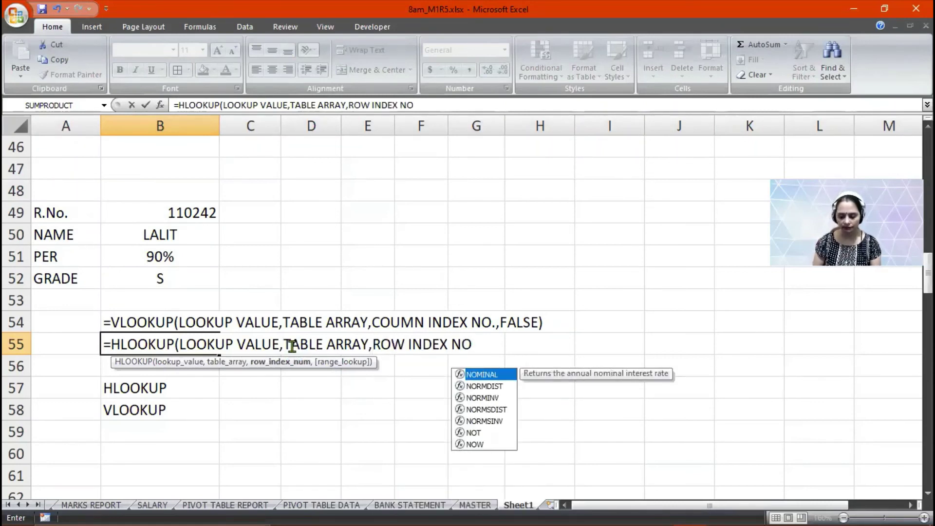
text(.,)
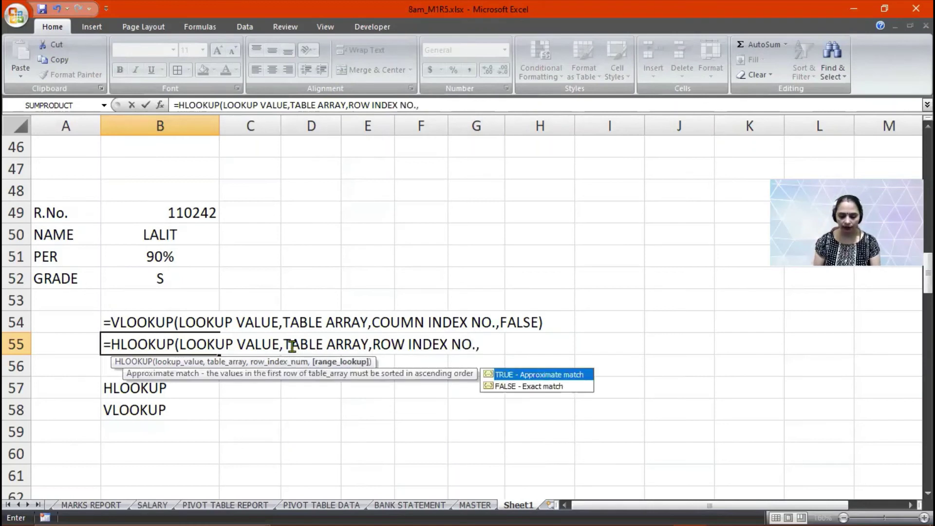
text(FALSE))
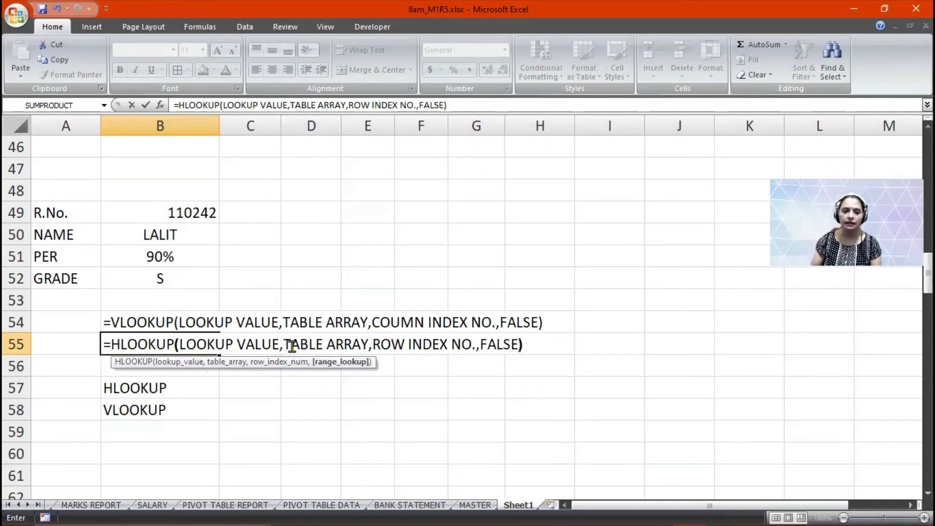
Put an apostrophe before the equals sign in B55 and enter the HLOOKUP syntax as plain text
click(173, 105)
text(')
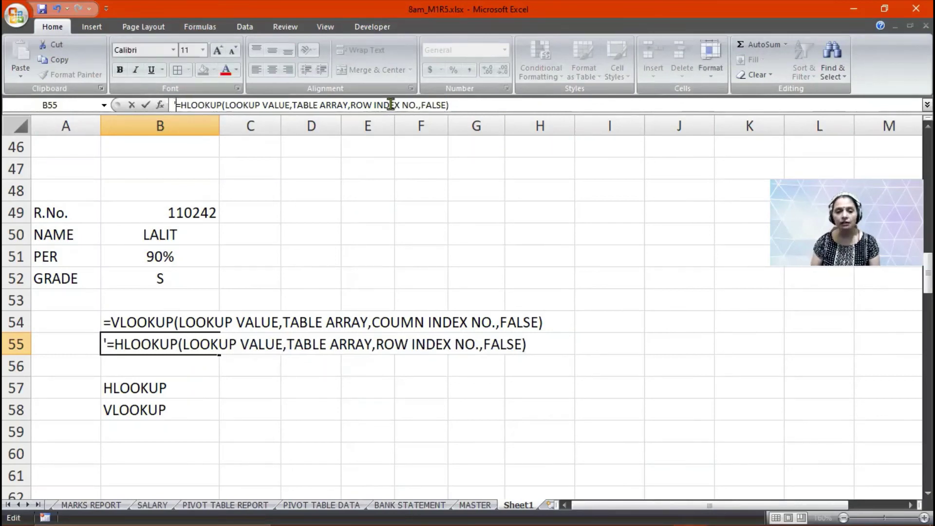
key(Return)
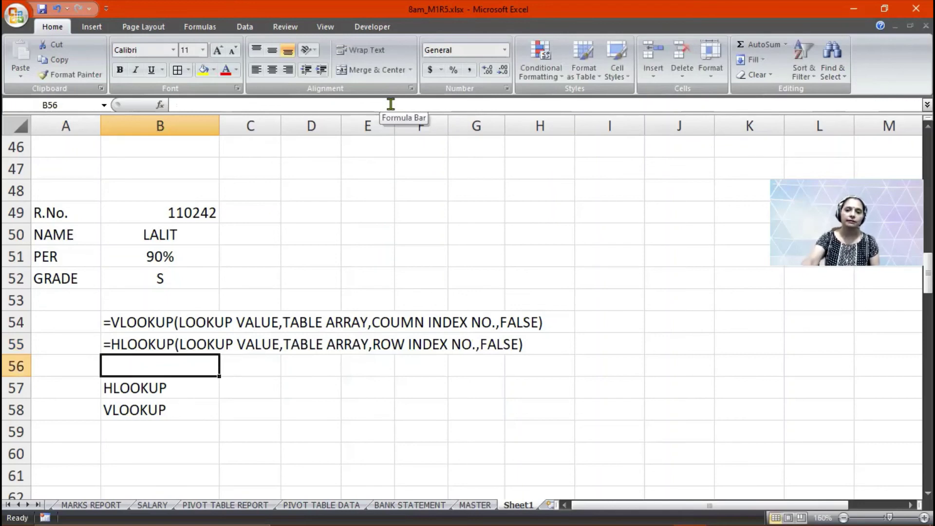
Start a new table in the empty area below the notes by entering the heading CITIES in B171
scroll(388, 267, down, 13)
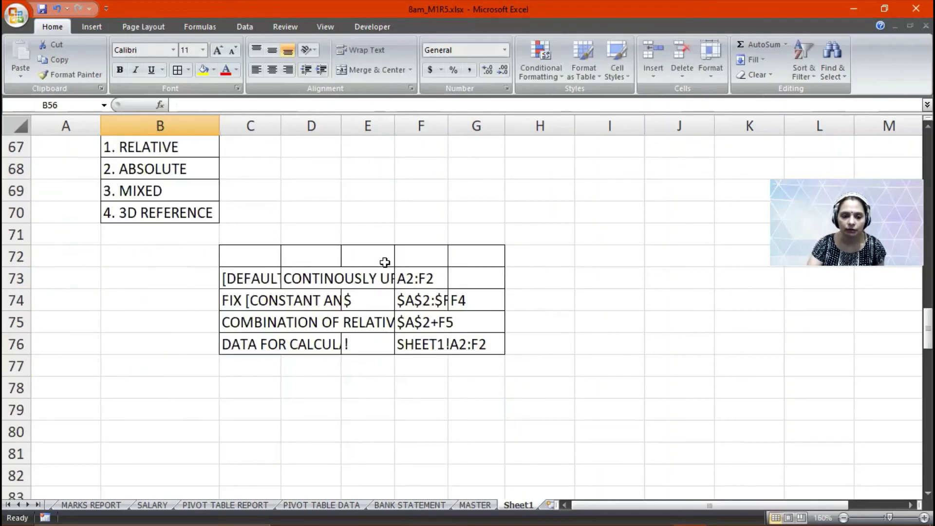
scroll(381, 258, down, 20)
click(165, 190)
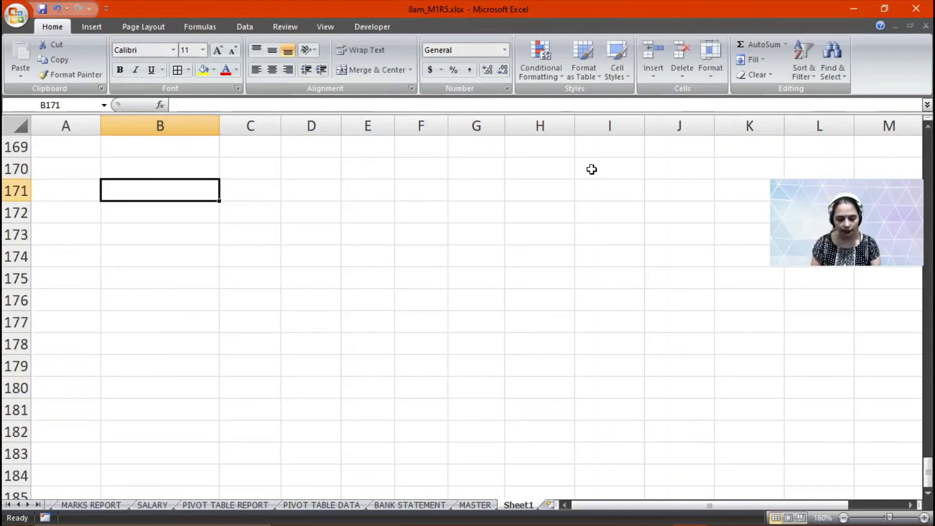
text(CITIES)
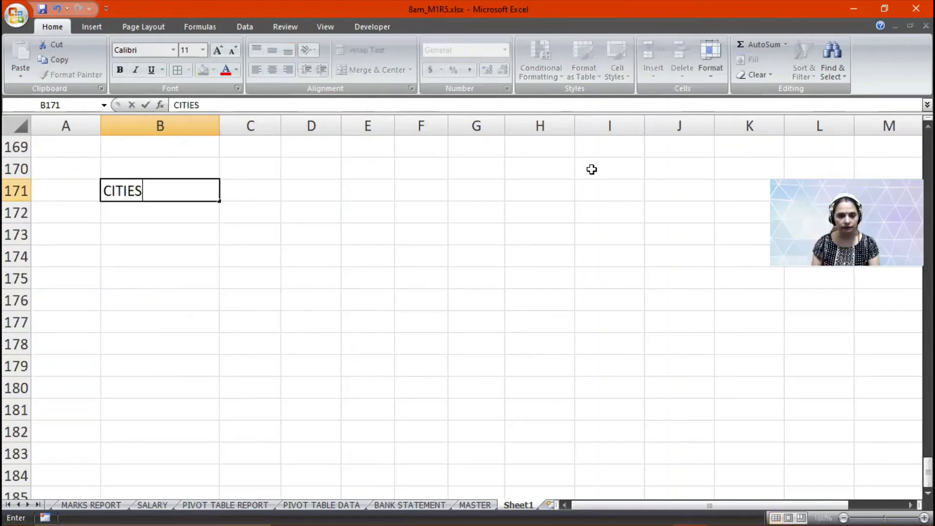
key(Return)
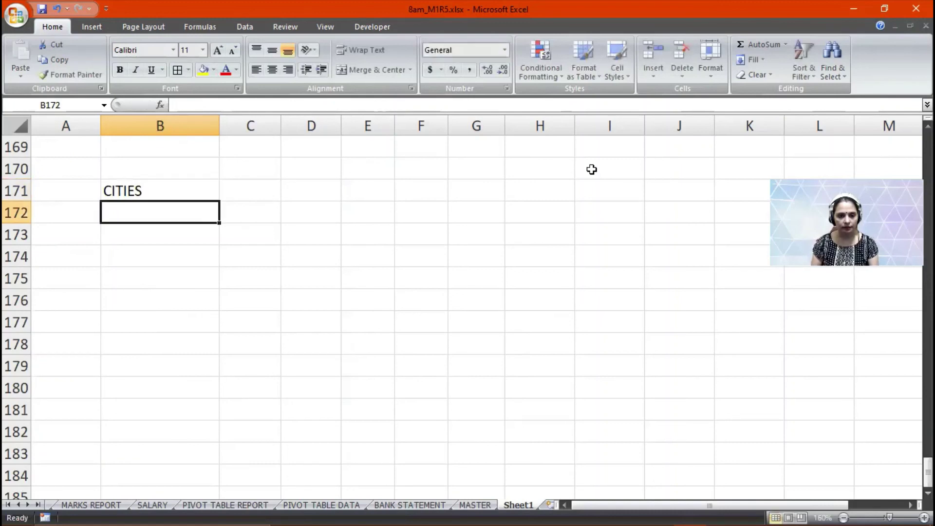
text(LUCKNOW)
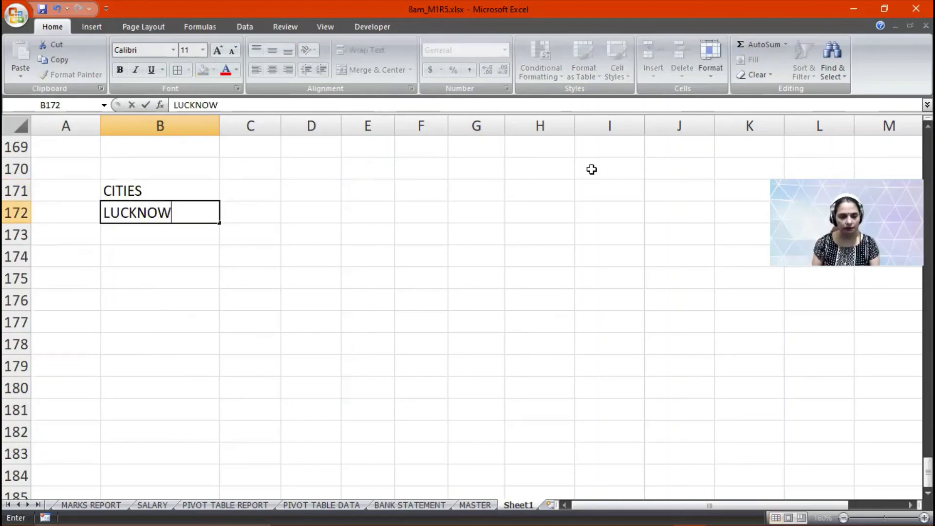
key(BackSpace)
key(BackSpace)
key(BackSpace)
key(BackSpace)
key(BackSpace)
key(BackSpace)
key(BackSpace)
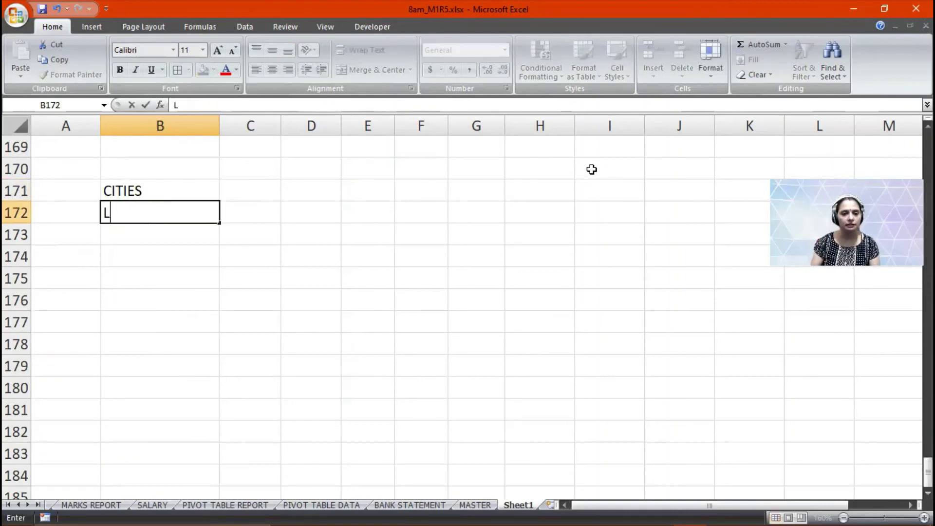
Enter the city headings LKO, AGRA and DELHI across C171 to E171, beside CITIES
key(Up)
key(Right)
text(LKO)
key(Right)
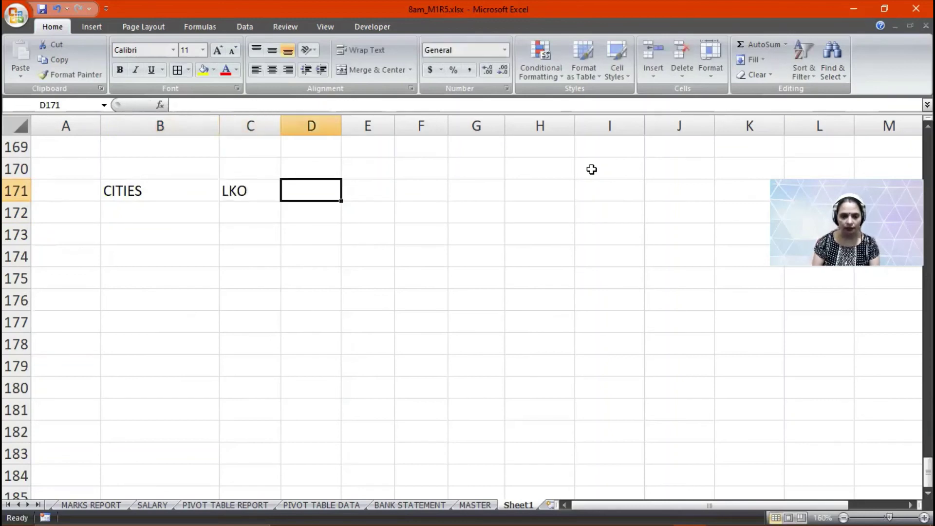
text(AGRA)
key(Right)
text(DELHI)
key(Return)
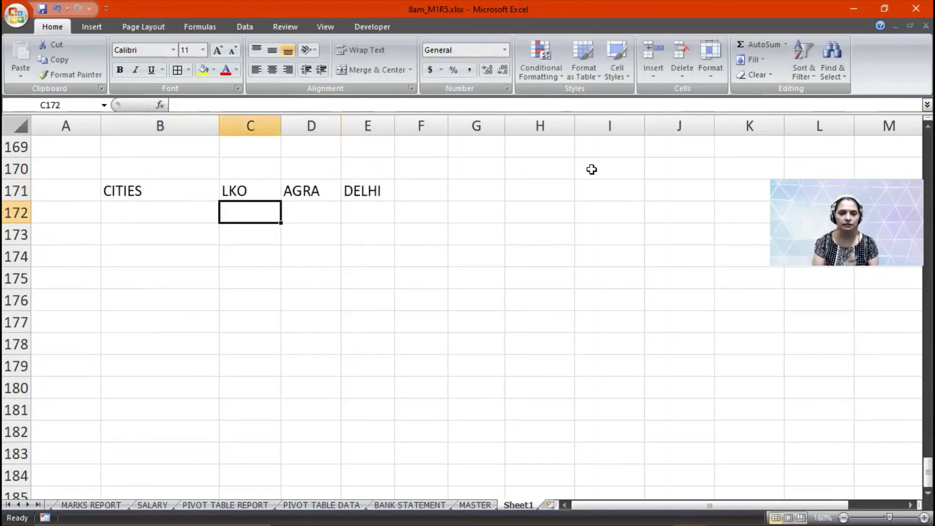
Enter the row labels TEMP in B172 and HUMIDITY in B173, below CITIES
key(Left)
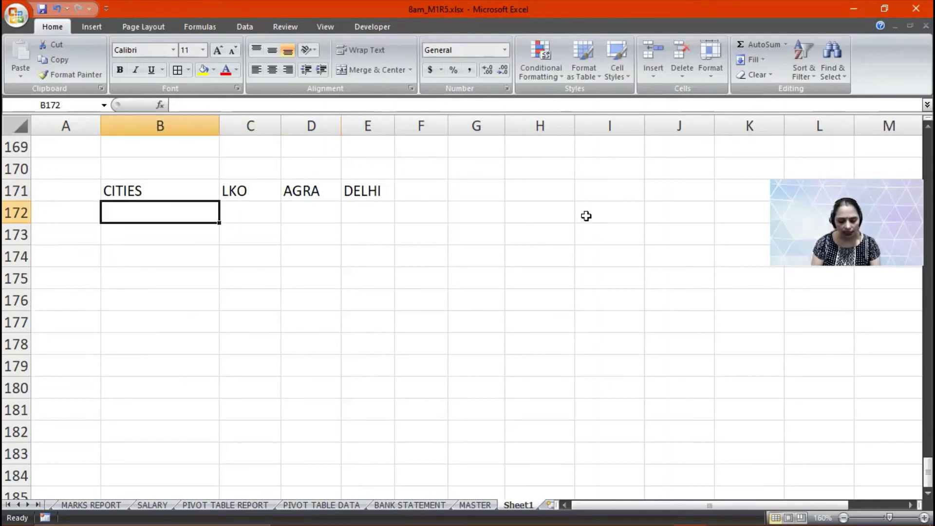
text(TEMP)
key(Return)
text(HUMDIITY)
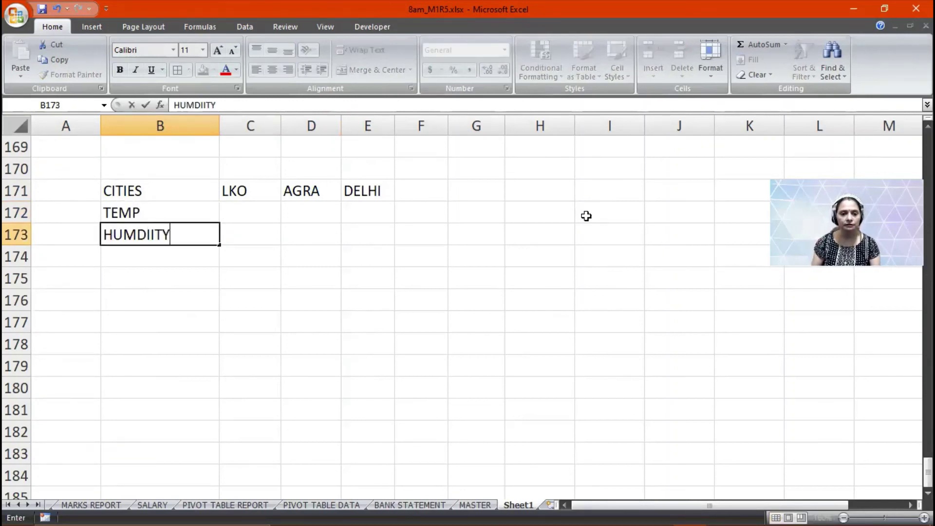
key(BackSpace)
key(BackSpace)
key(BackSpace)
key(BackSpace)
key(BackSpace)
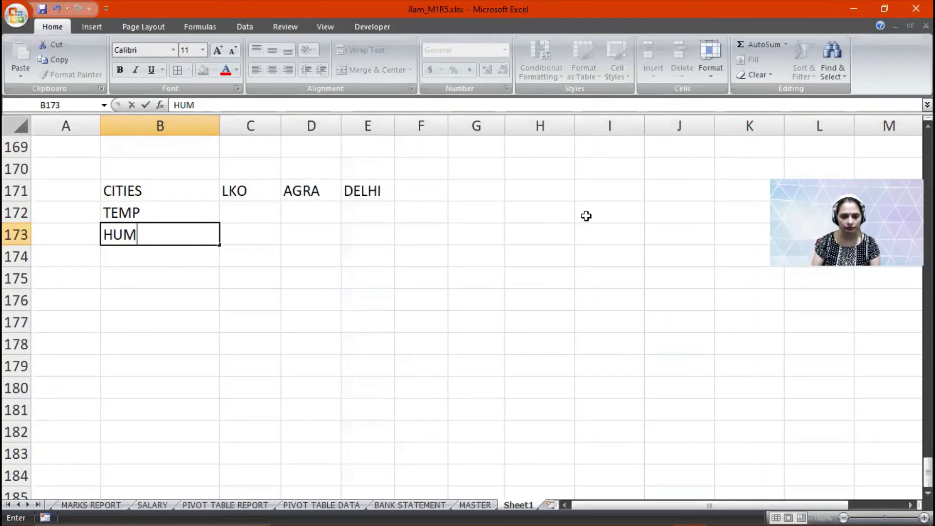
text(IDITY)
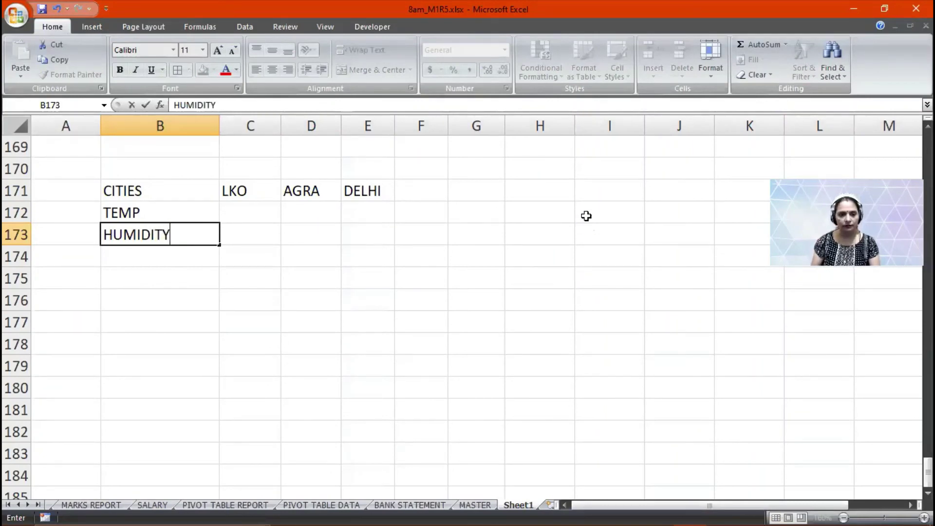
key(Return)
Enter the row label A.P. in B174, below HUMIDITY
text(AP)
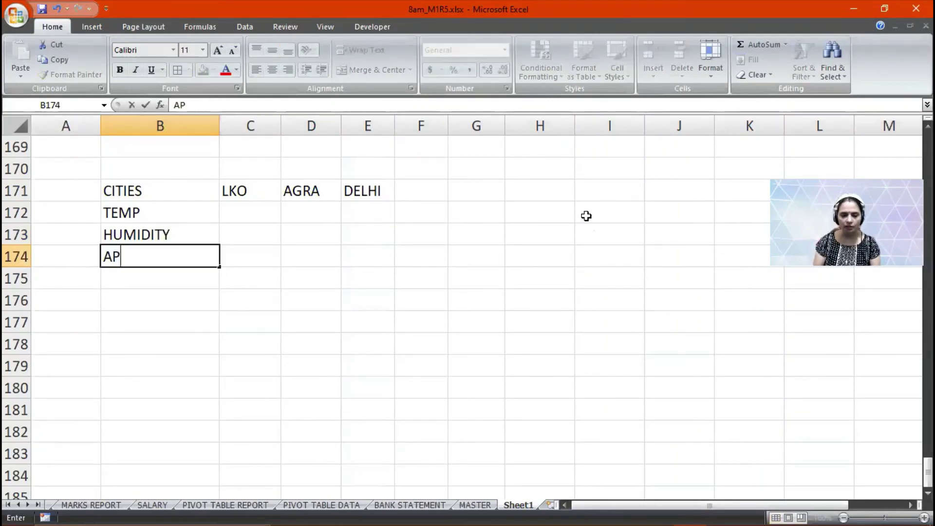
key(BackSpace)
text(.P.)
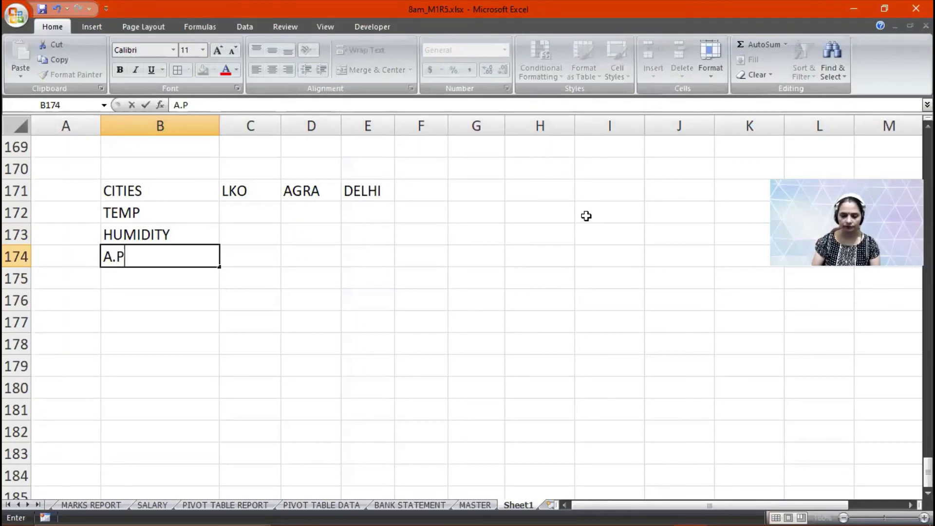
key(Tab)
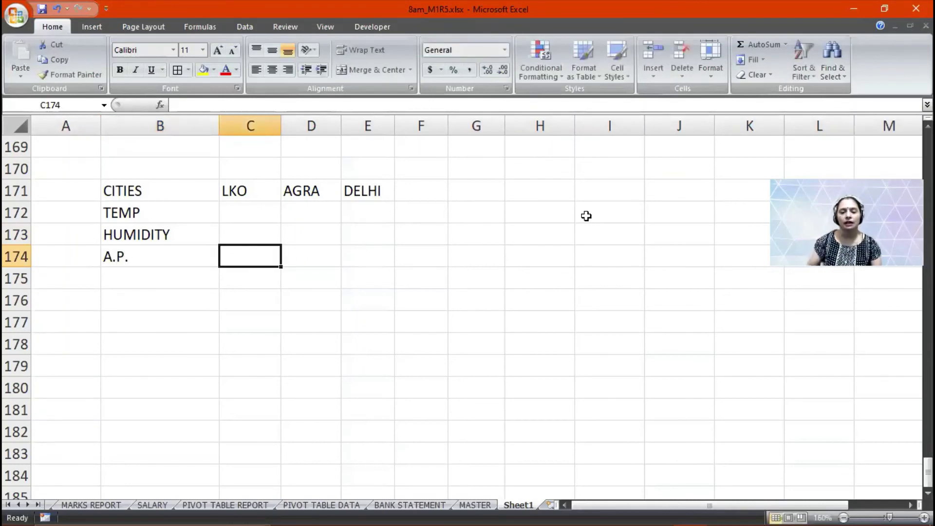
Fill the TEMP row with 32 for LKO, 25 for AGRA and 40 for DELHI
key(Up)
key(Up)
text(52)
key(Tab)
key(Left)
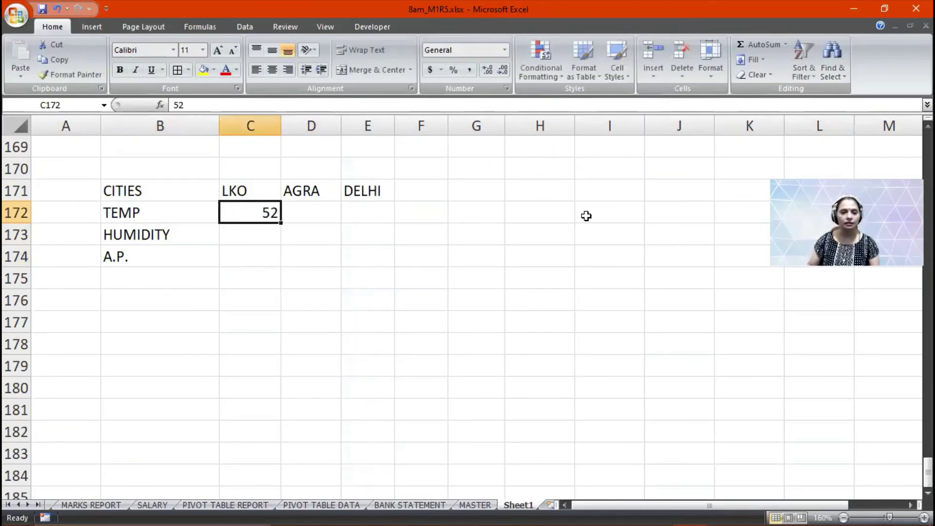
text(32)
key(Tab)
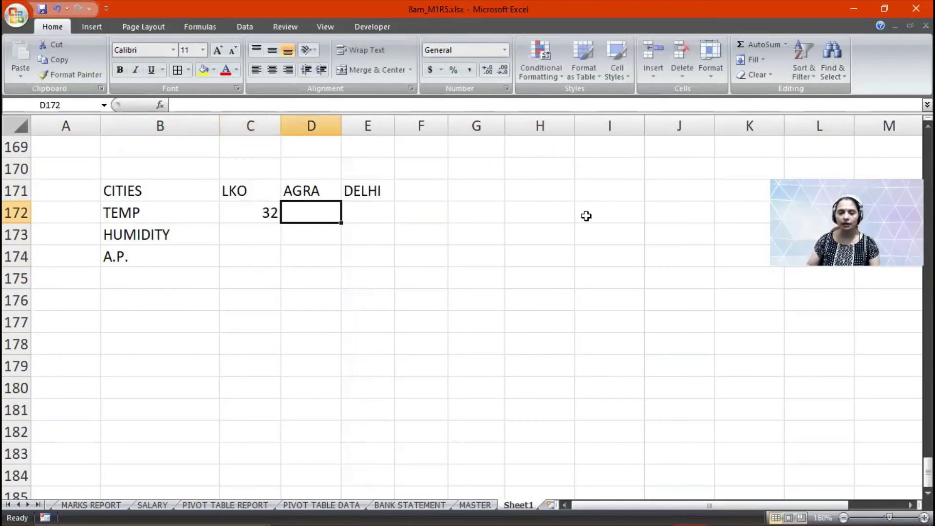
text(25)
key(Tab)
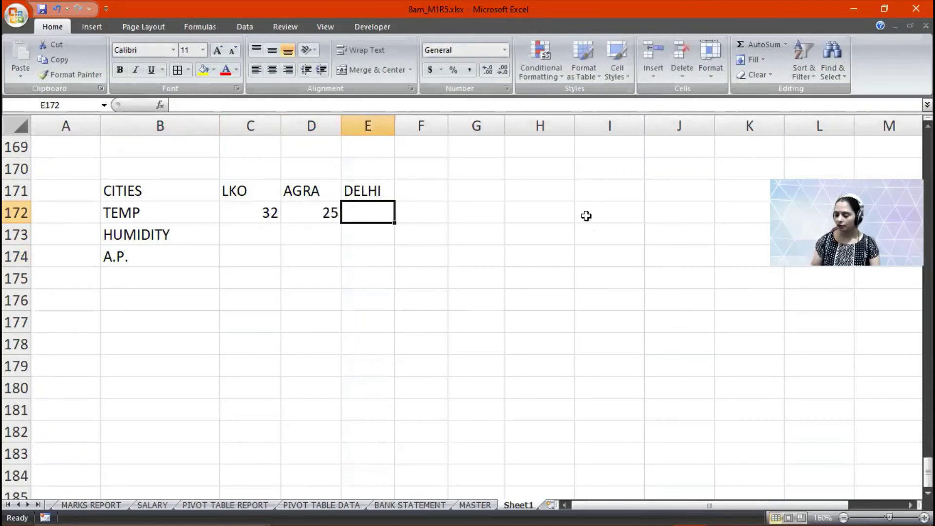
text(40)
key(Return)
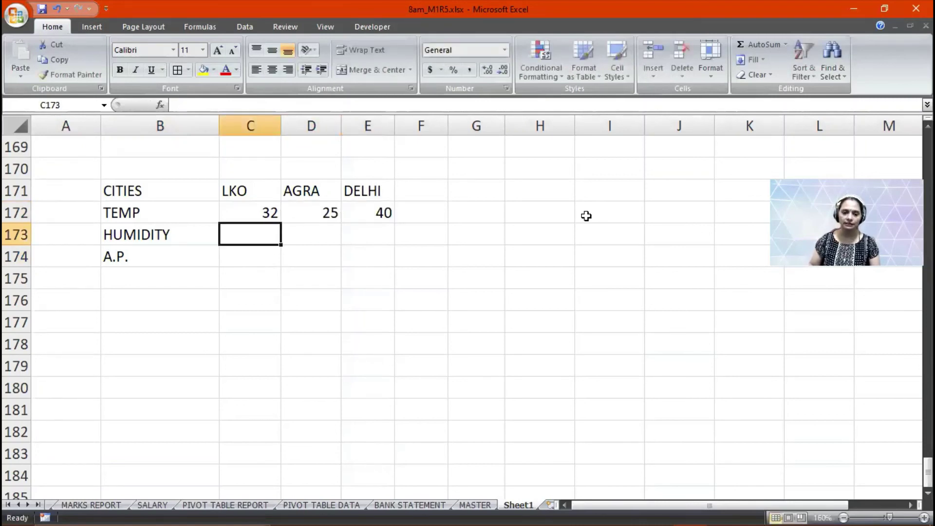
Fill the HUMIDITY row with 8.5 for LKO, 11.2 for AGRA and 63.25 for DELHI
text(805)
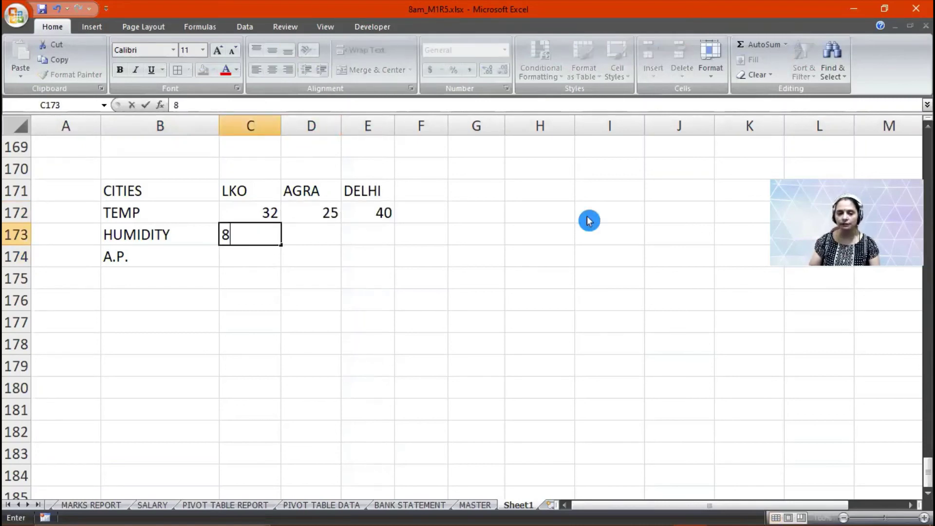
key(BackSpace)
key(BackSpace)
text(.5)
key(Tab)
text(11.2)
key(Tab)
text(63.25)
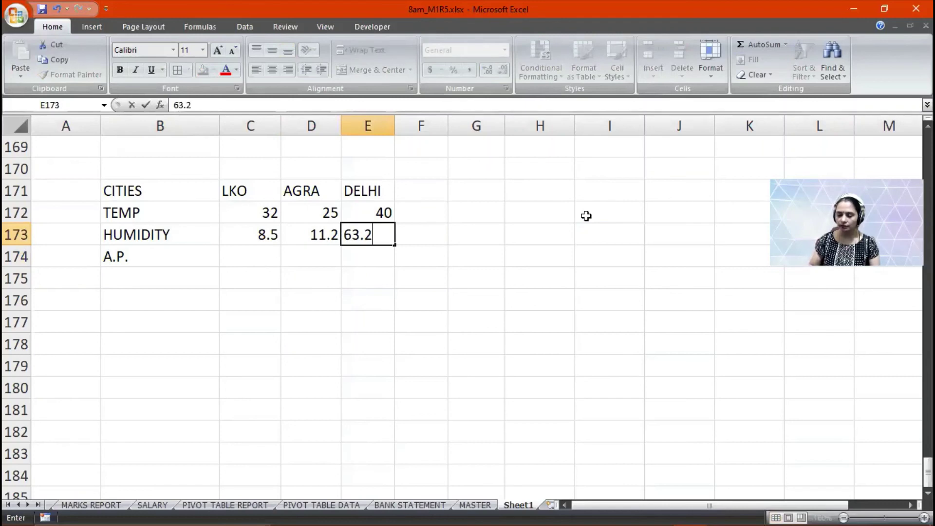
key(Return)
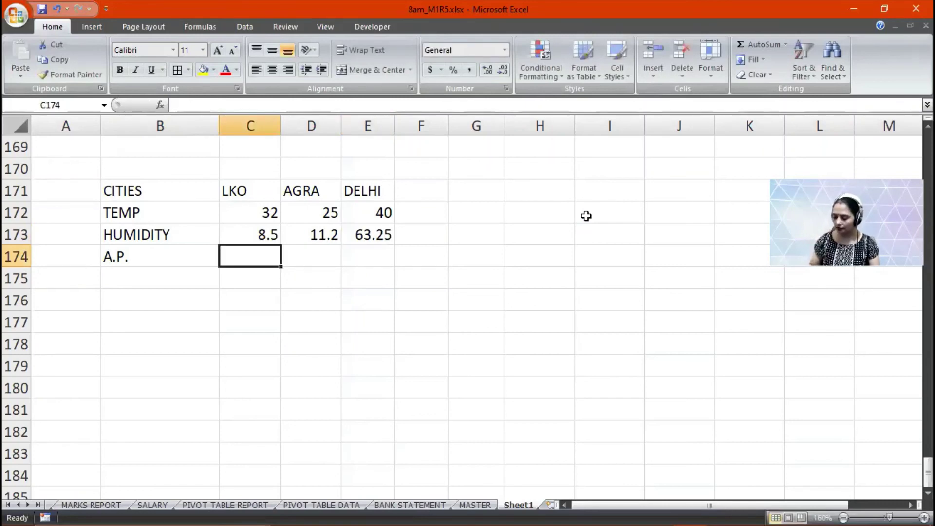
Fill the A.P. row with 2.35 for LKO, 3.24 for AGRA and 6.52 for DELHI
text(2.35)
key(Tab)
text(3.2)
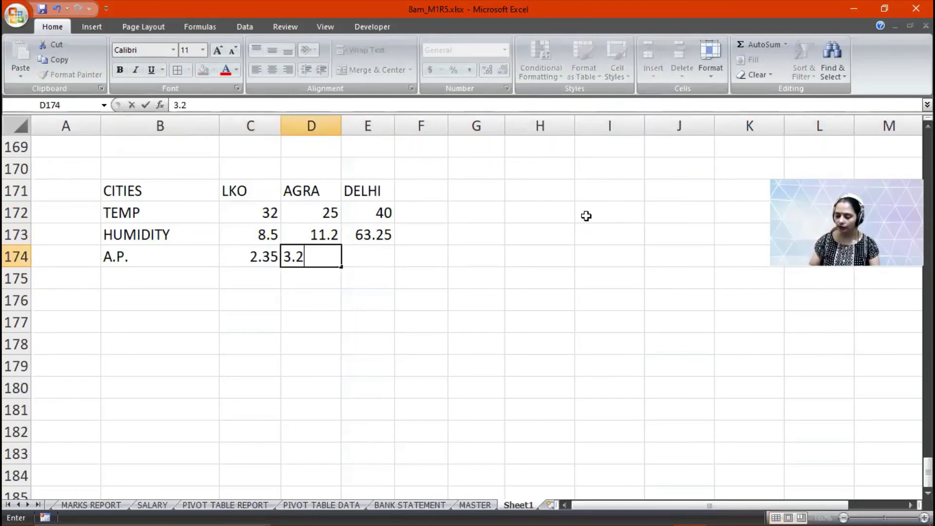
text(4)
key(Tab)
text(6.52)
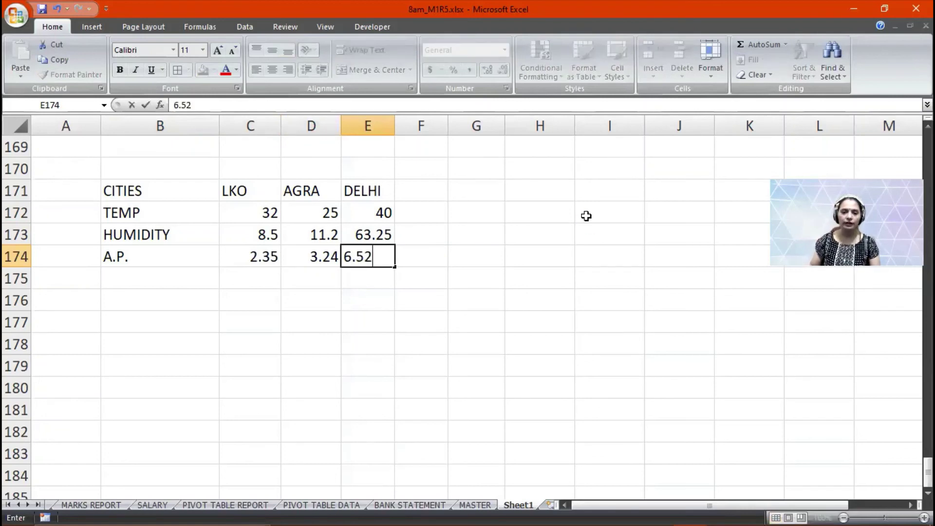
key(Return)
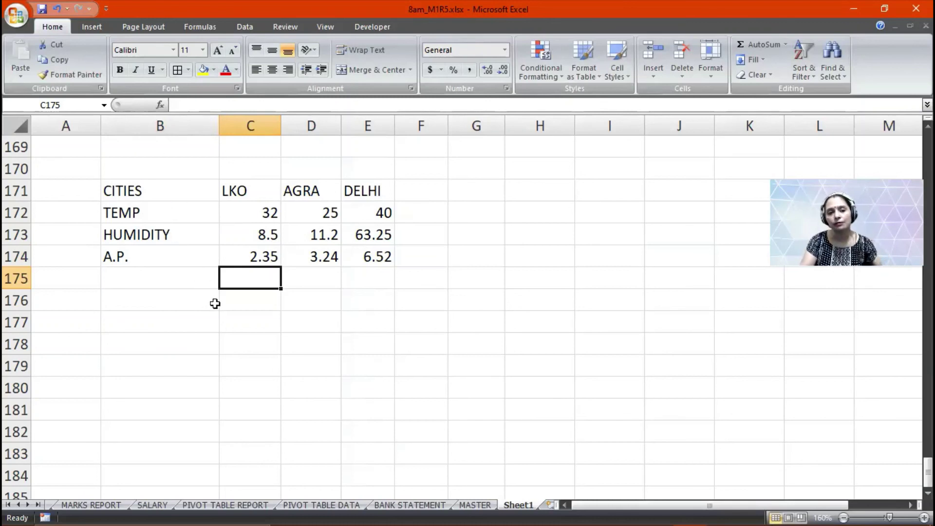
Copy the labels TEMP, HUMIDITY and A.P. from B172:B174 to B179:B181
click(183, 364)
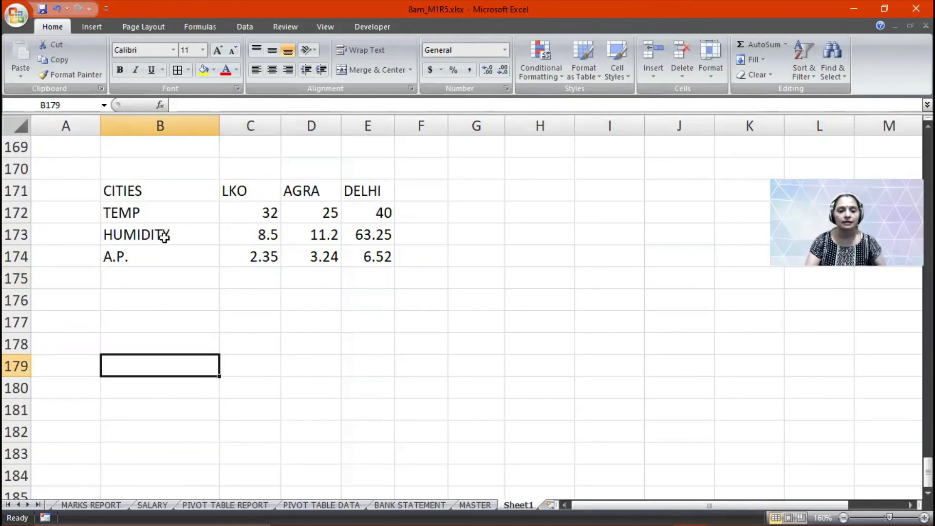
drag(156, 212, 161, 256)
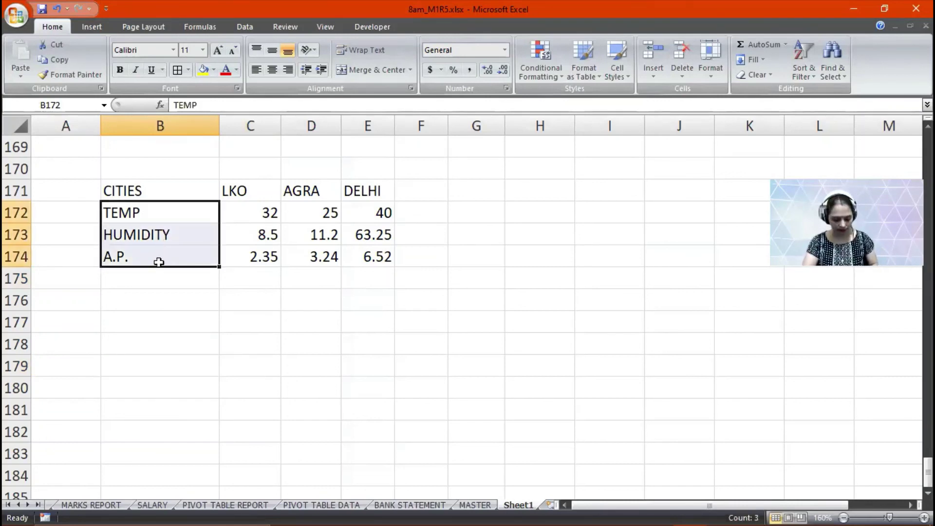
key(ctrl+c)
click(142, 363)
key(ctrl+v)
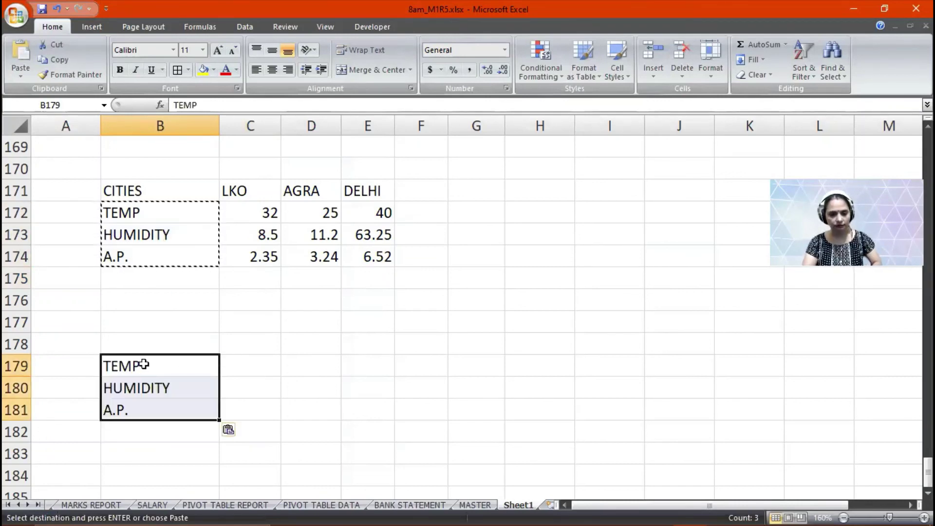
Enter the prompt ENTER CITY NAME--> in B178, above the copied labels
click(159, 346)
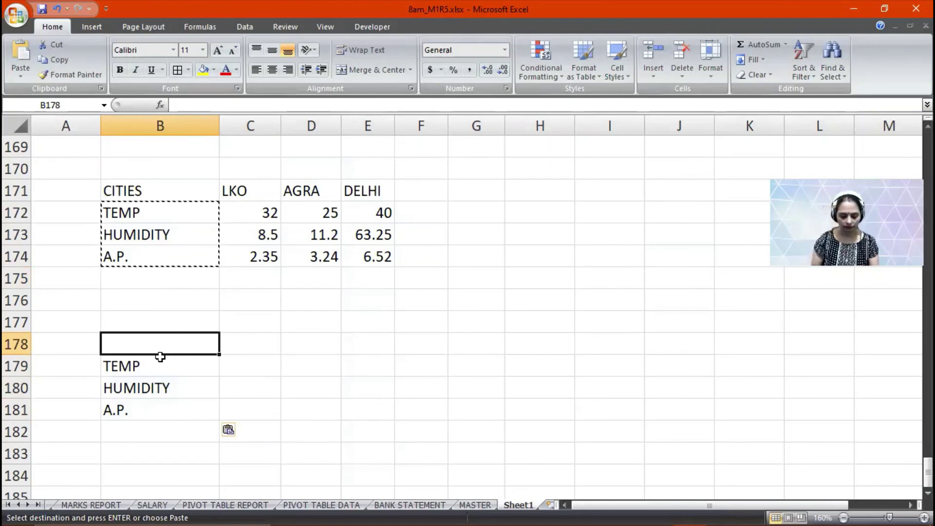
text(ENTER CIT)
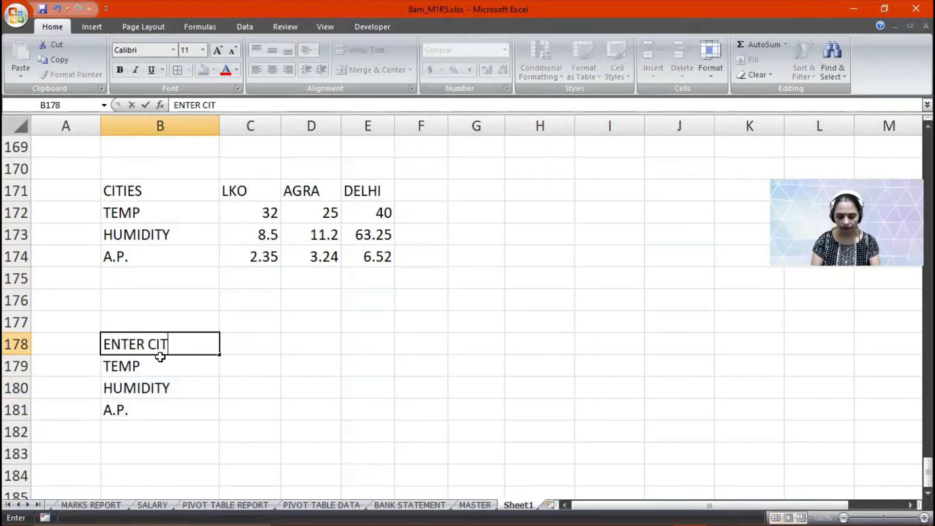
text(Y NAME)
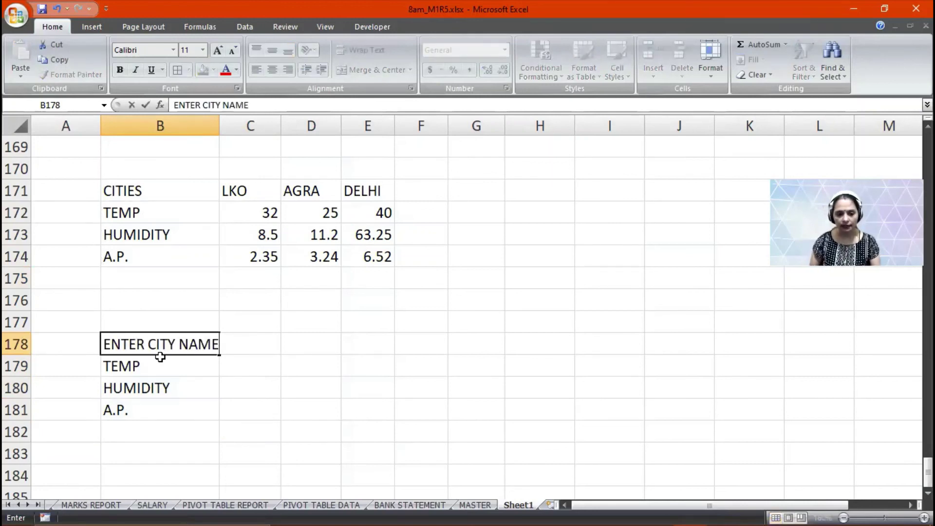
text(-->)
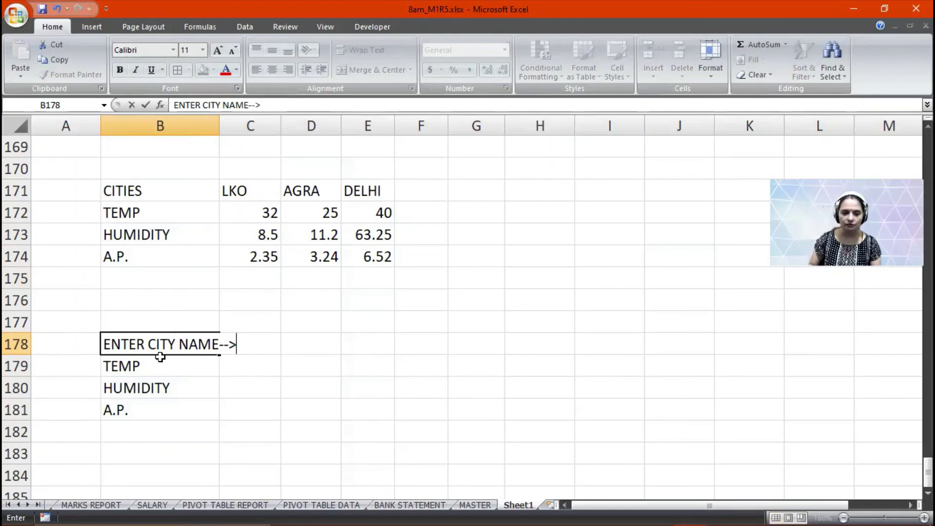
key(Return)
Apply all borders to the lookup form in B178:C181
click(218, 342)
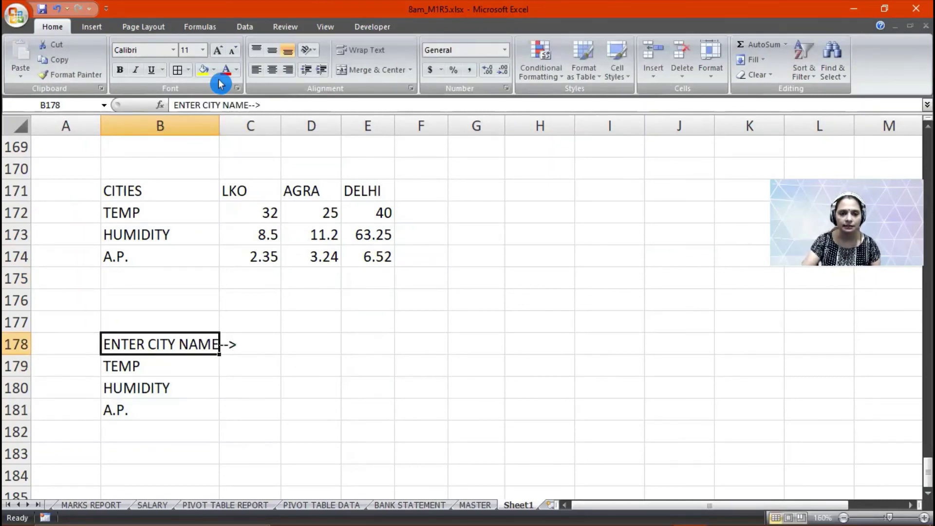
drag(179, 340, 255, 409)
click(177, 70)
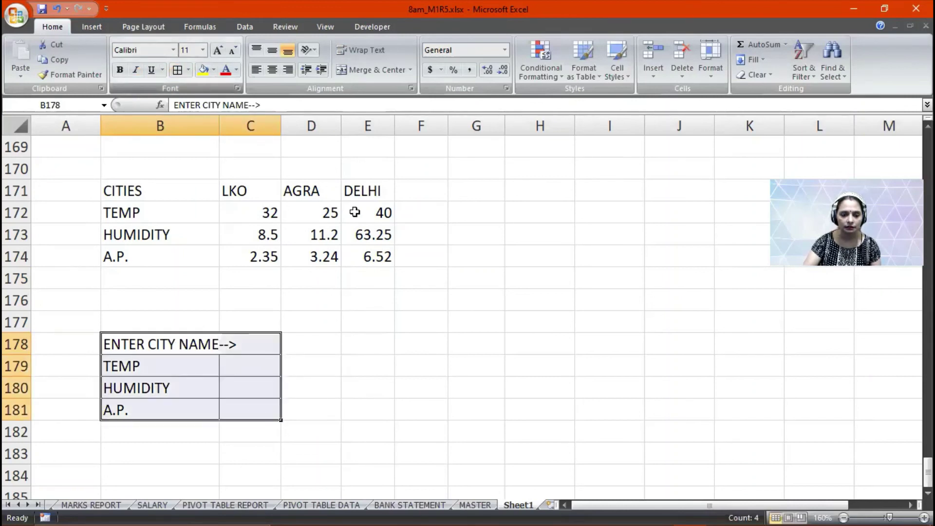
Widen column B to fit the city prompt and column C to about twice its width, and select C178
drag(219, 123, 239, 122)
drag(301, 125, 357, 229)
click(318, 343)
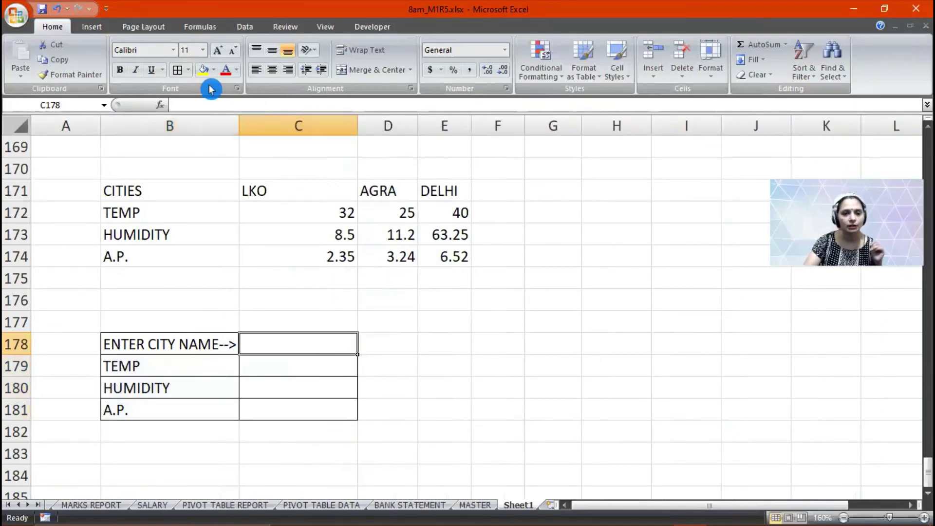
Fill the city entry cell C178 with yellow
click(203, 69)
click(464, 364)
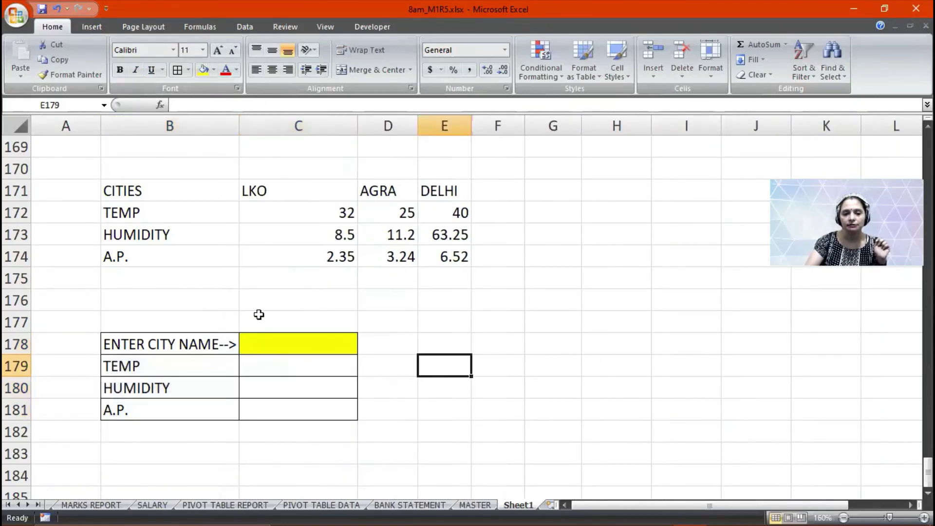
Enter AGRA as a sample city in C178, compare the form with the weather table, and clear the entry again
click(249, 336)
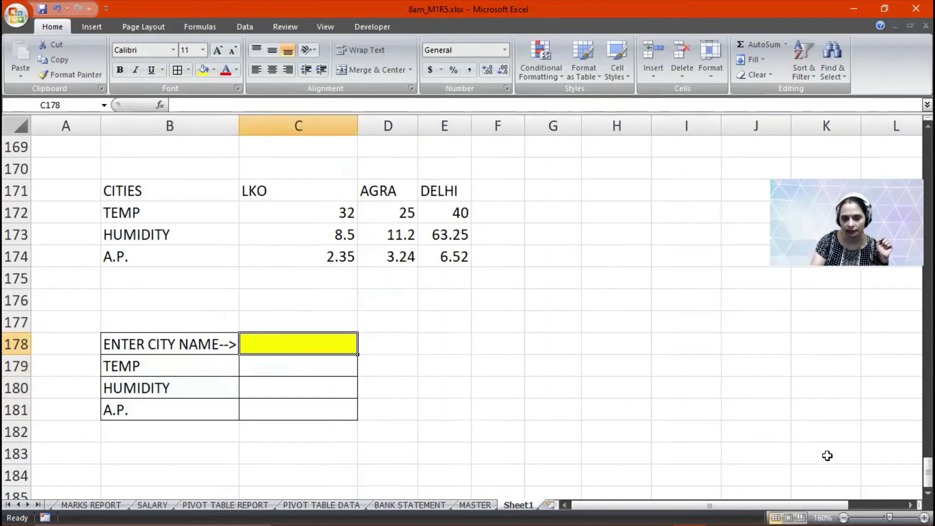
text(AGRA)
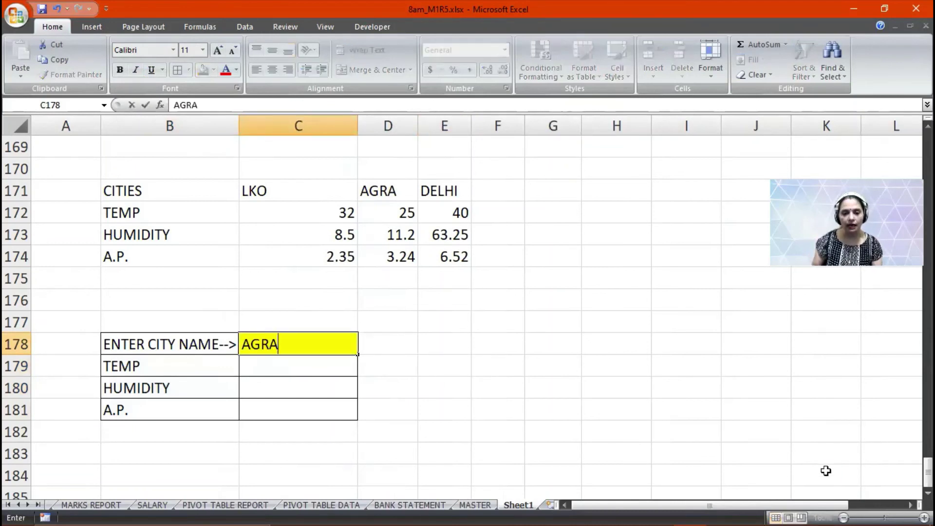
key(Return)
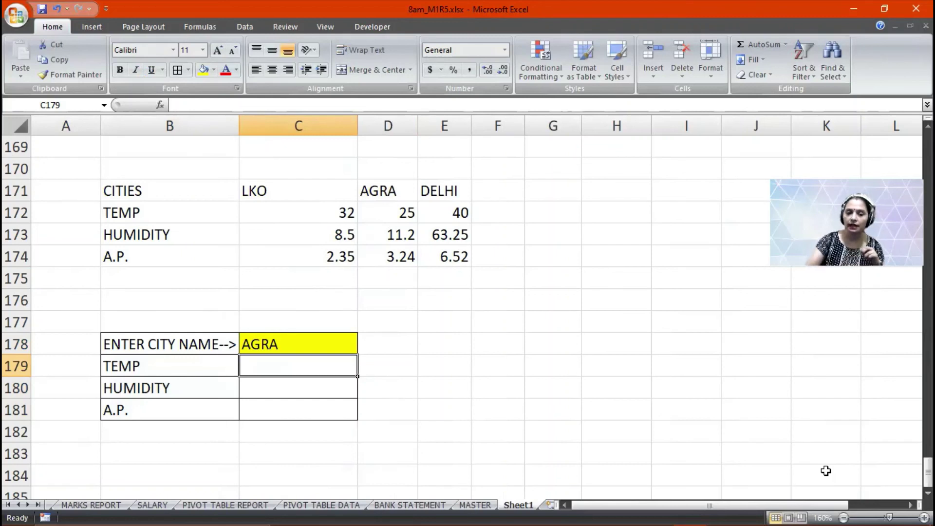
click(325, 198)
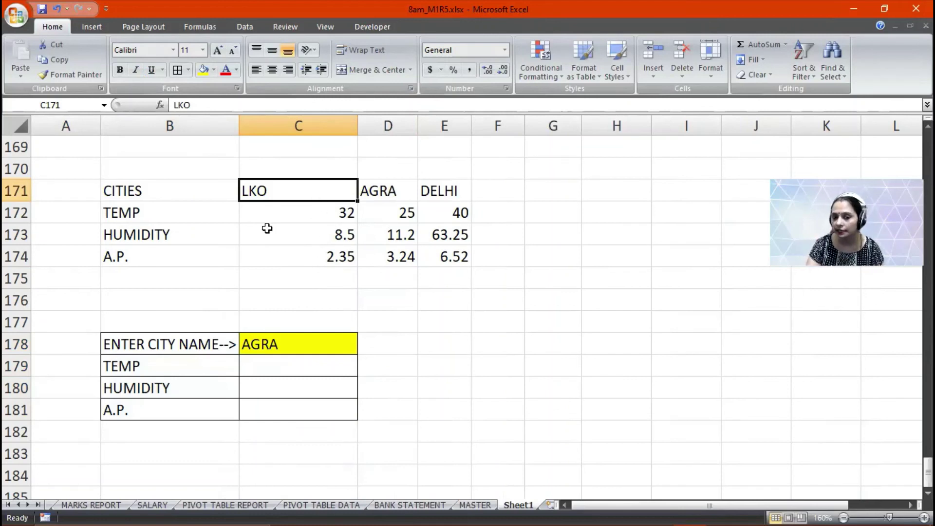
click(310, 364)
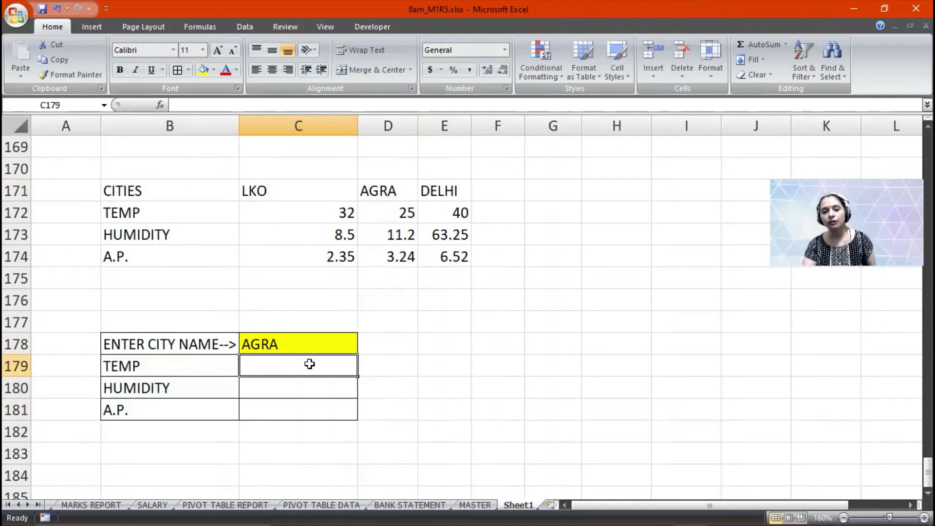
click(301, 350)
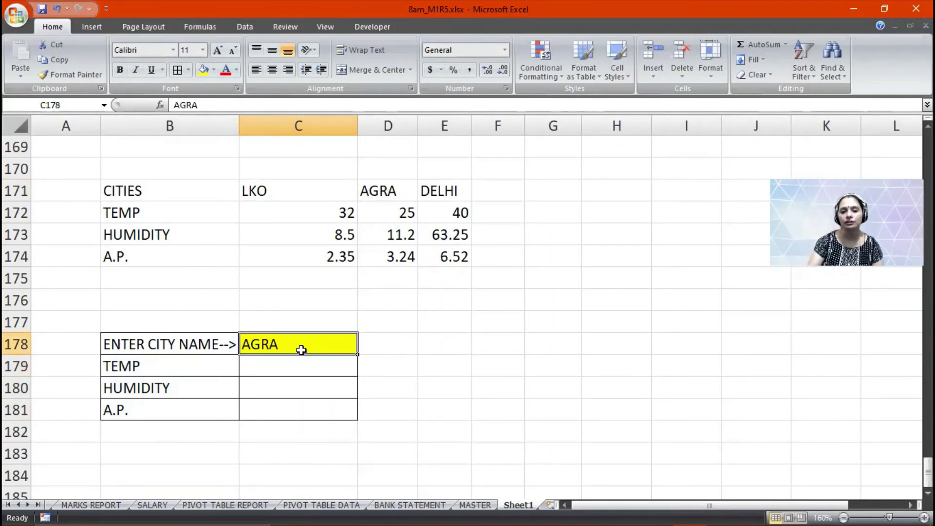
key(Delete)
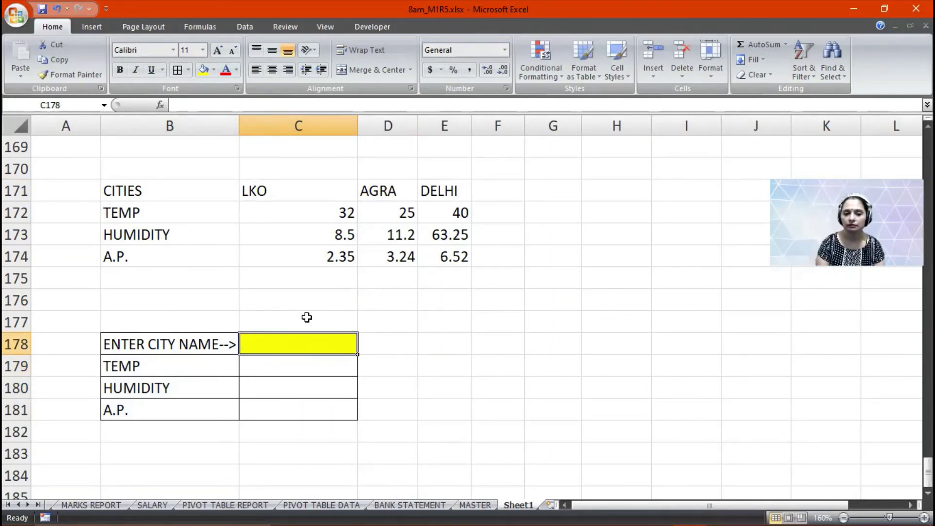
key(Return)
text(=)
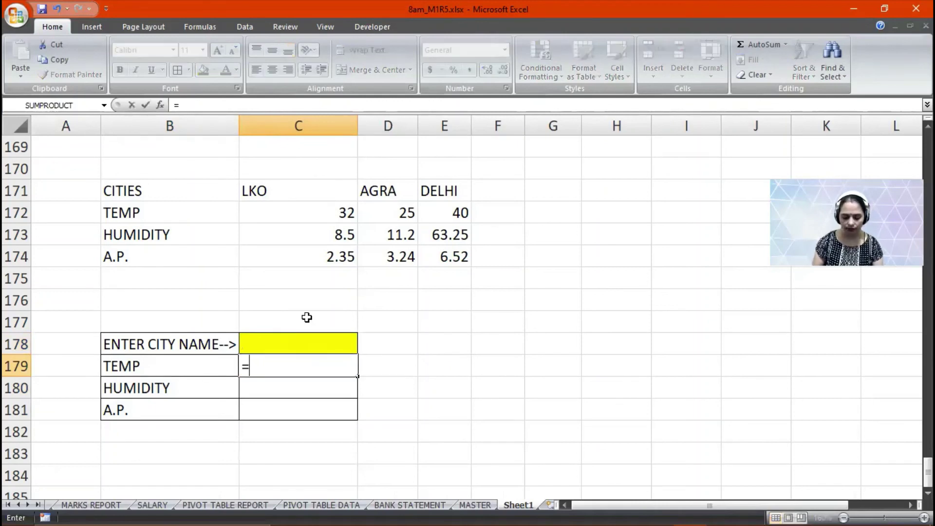
text(HLOOKUP()
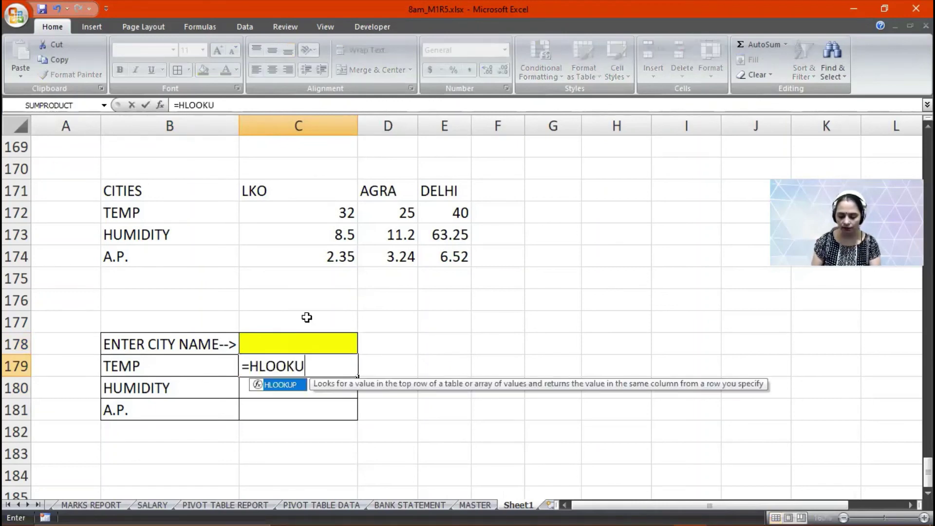
key(BackSpace)
key(BackSpace)
key(BackSpace)
key(BackSpace)
key(BackSpace)
key(BackSpace)
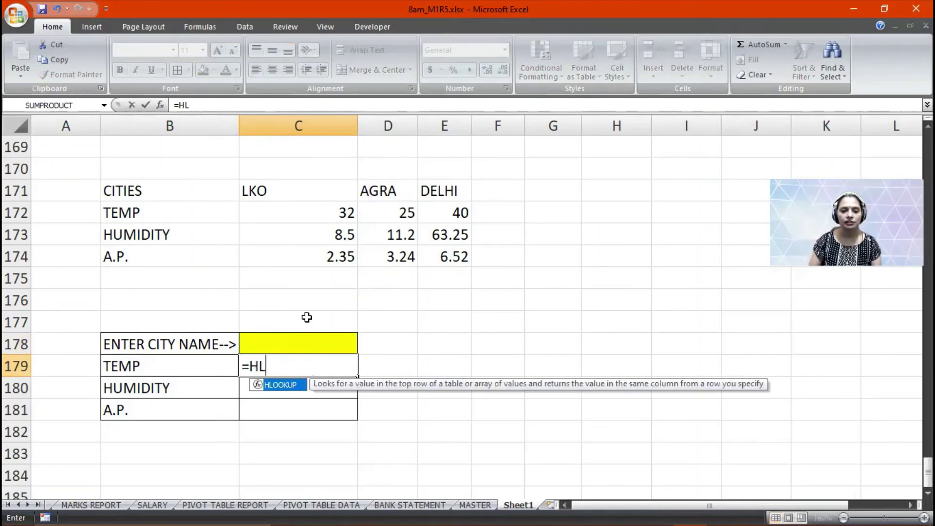
key(Escape)
Name the weather table range B171:E174 TEMP
click(233, 191)
drag(244, 194, 431, 246)
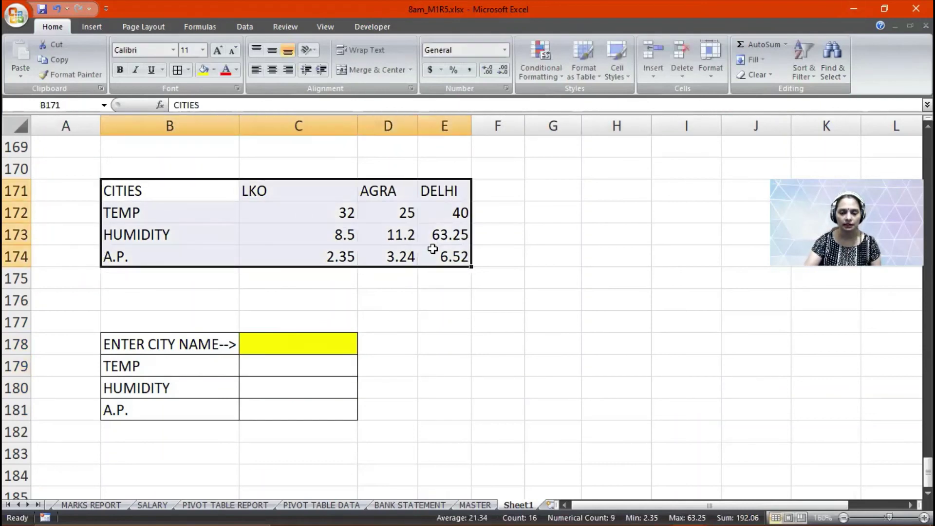
click(73, 105)
text(TEMP)
key(Return)
Enter =HLOOKUP($C$178,TEMP,2,FALSE) in C179 to retrieve the city's temperature
click(327, 368)
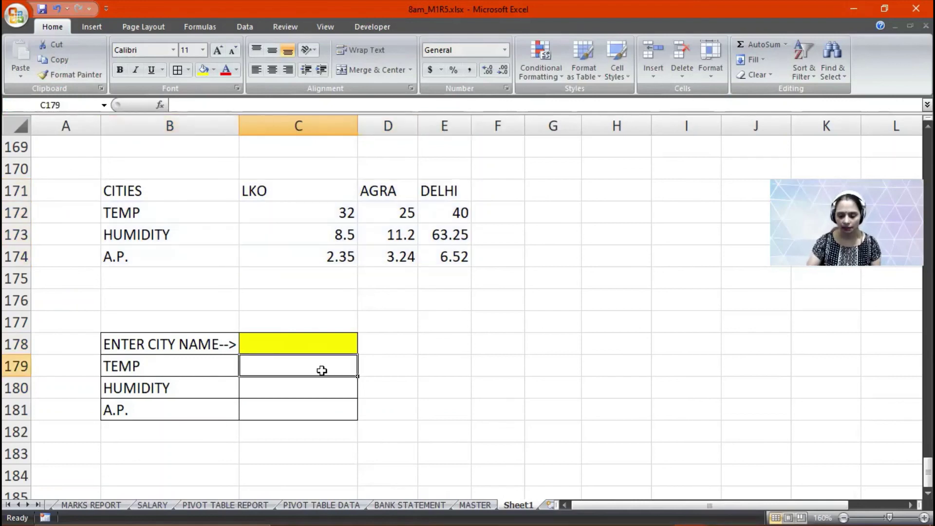
text(=HLOO)
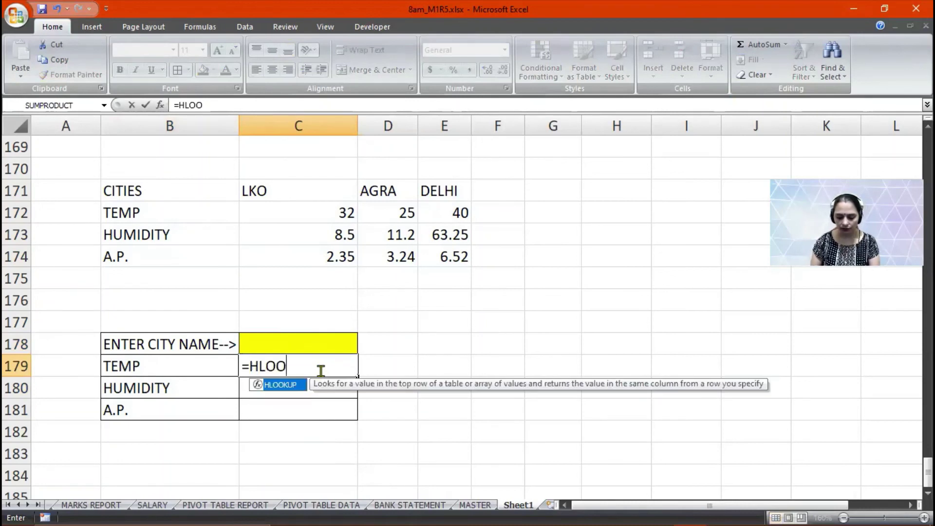
text(K)
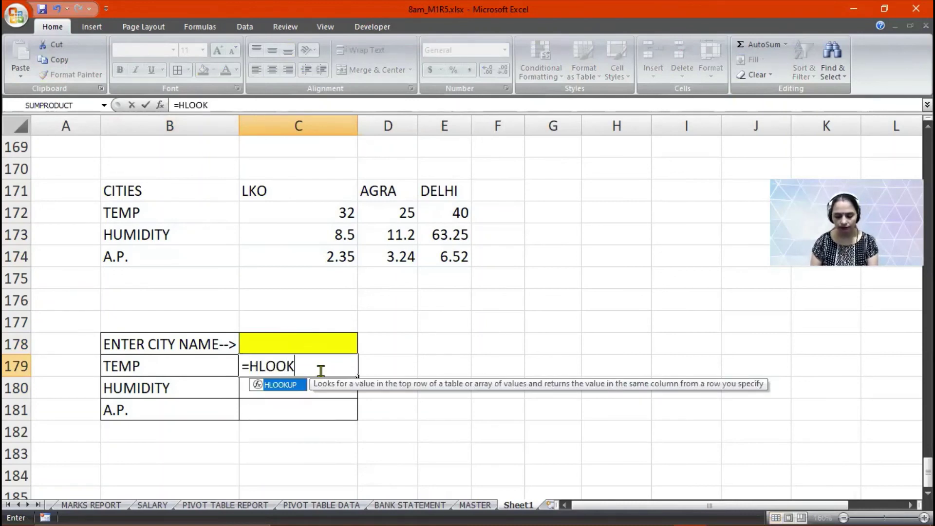
text(UP()
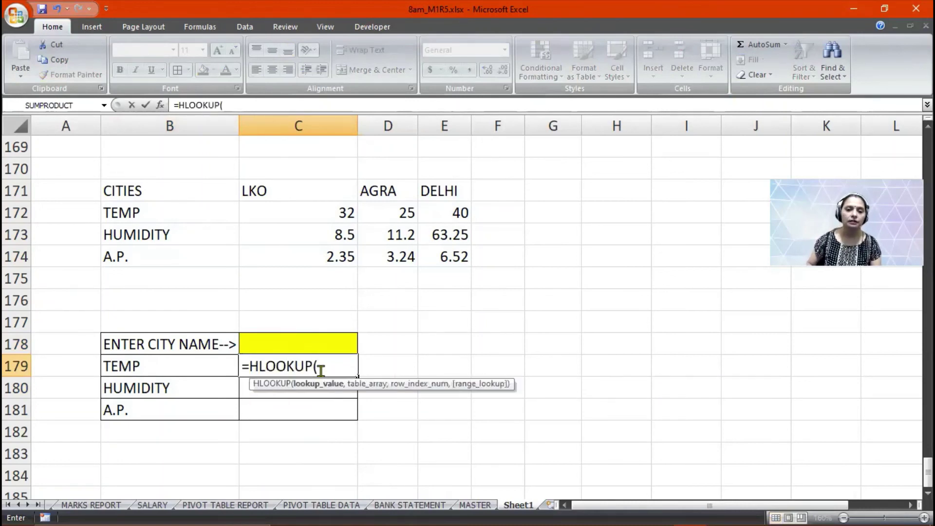
key(Up)
key(F4)
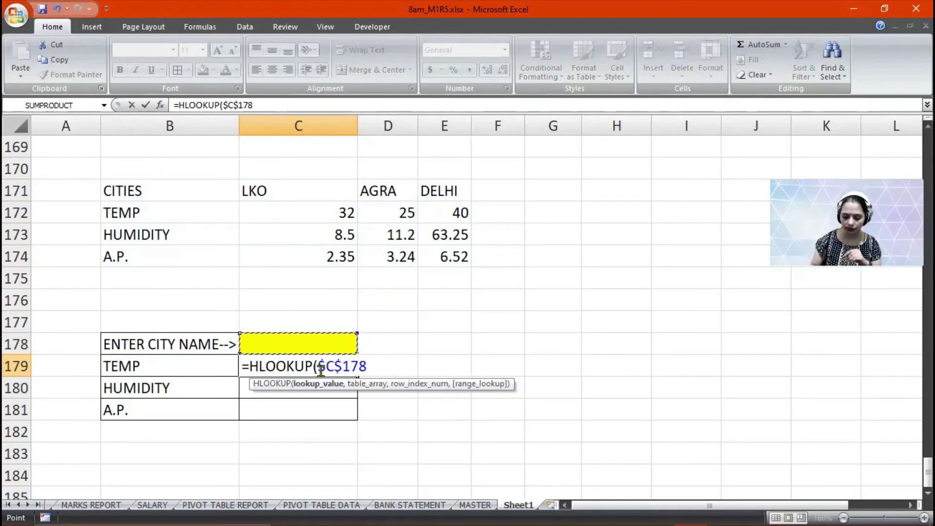
text(,T)
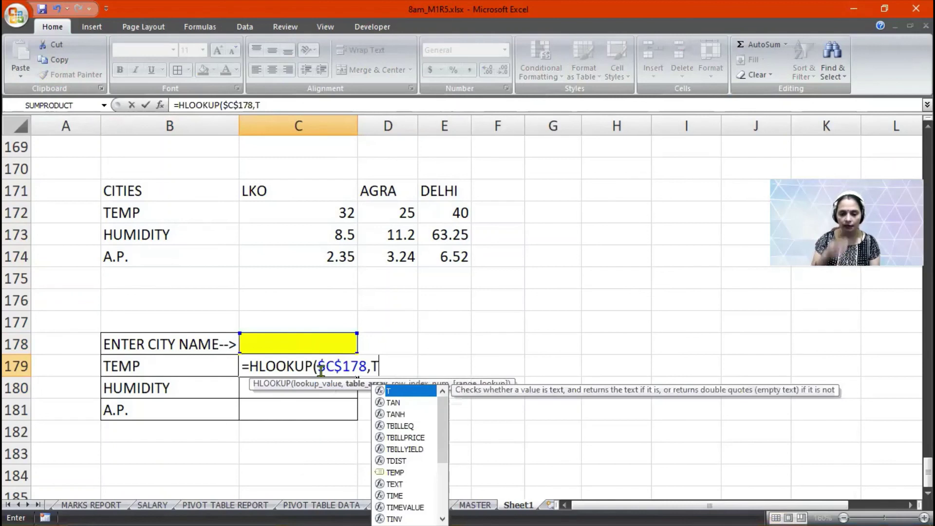
text(EMP,)
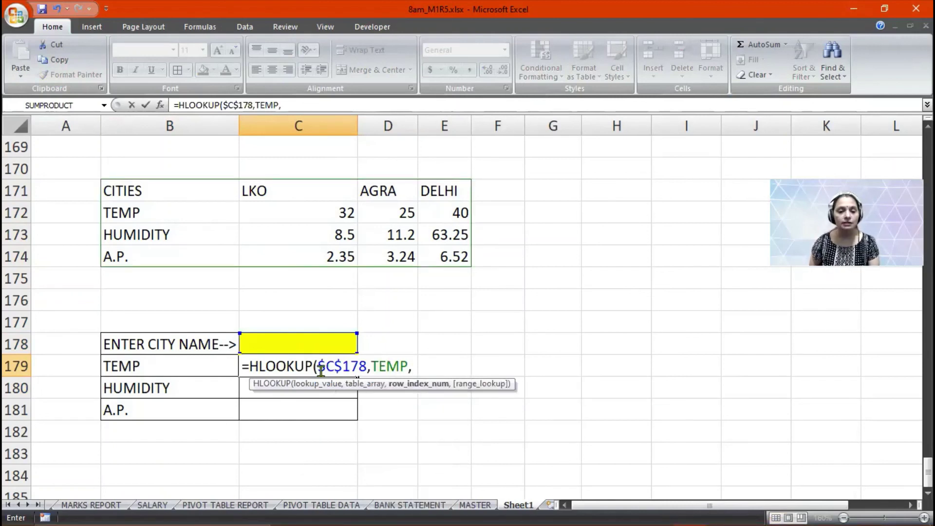
text(2)
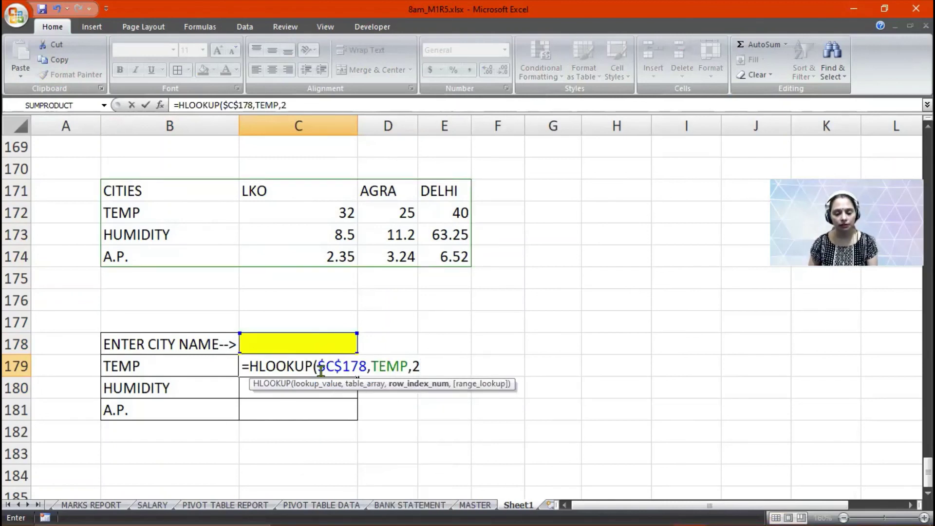
text(,FALSE()
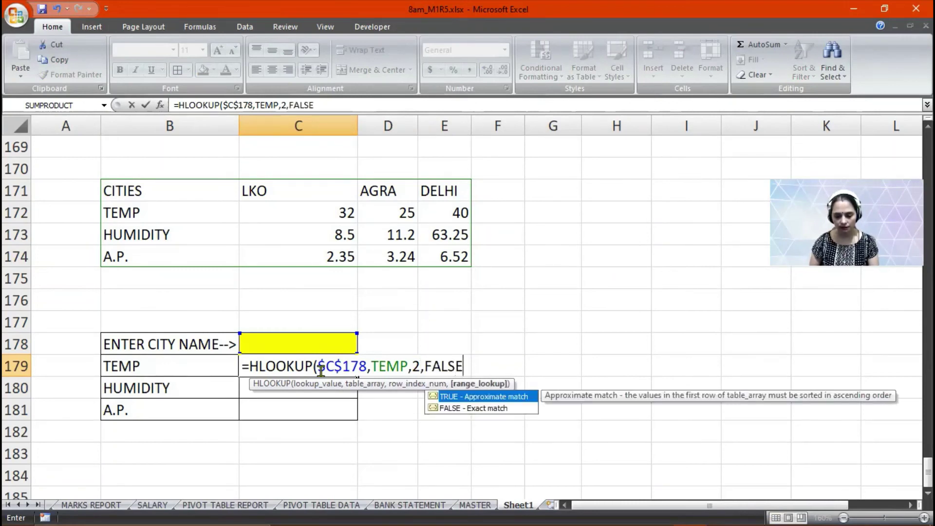
key(BackSpace)
text())
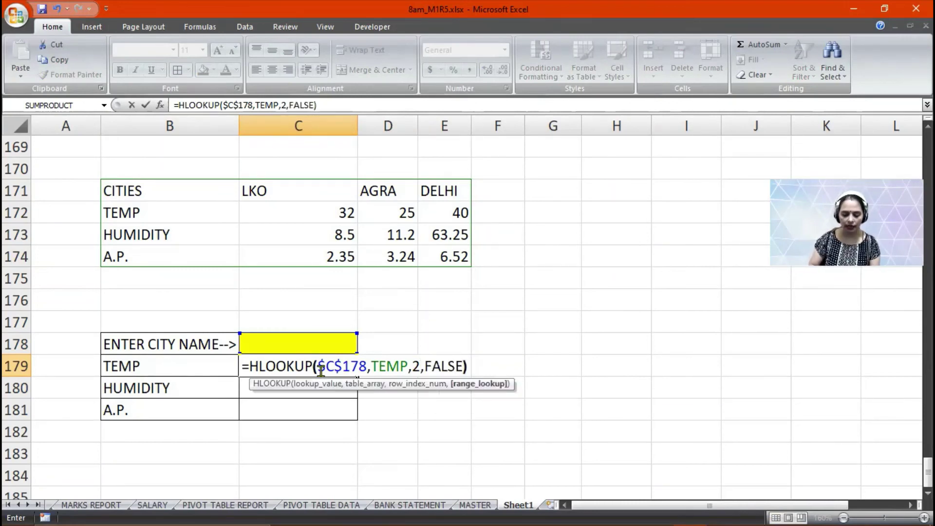
key(Return)
Fill the HLOOKUP formula from C179 down through C181
click(321, 370)
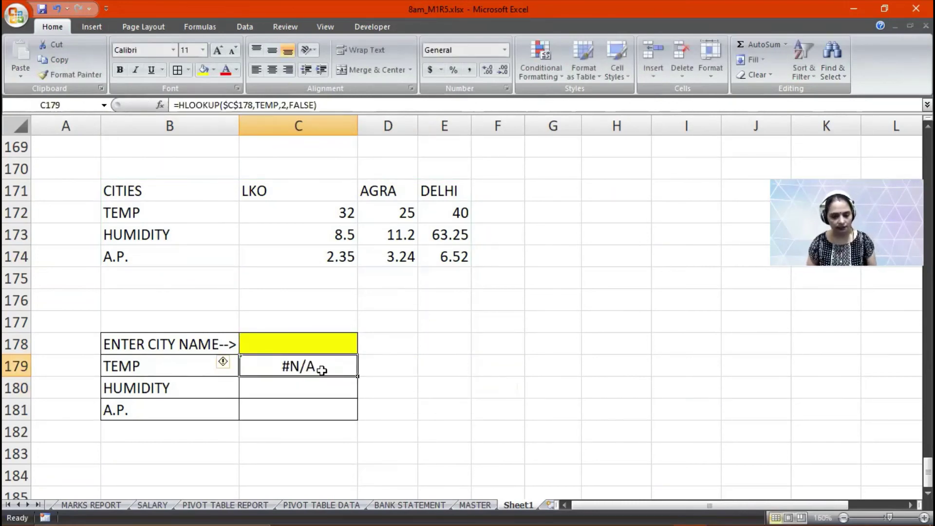
key(shift+Down)
key(shift+Down)
key(ctrl+d)
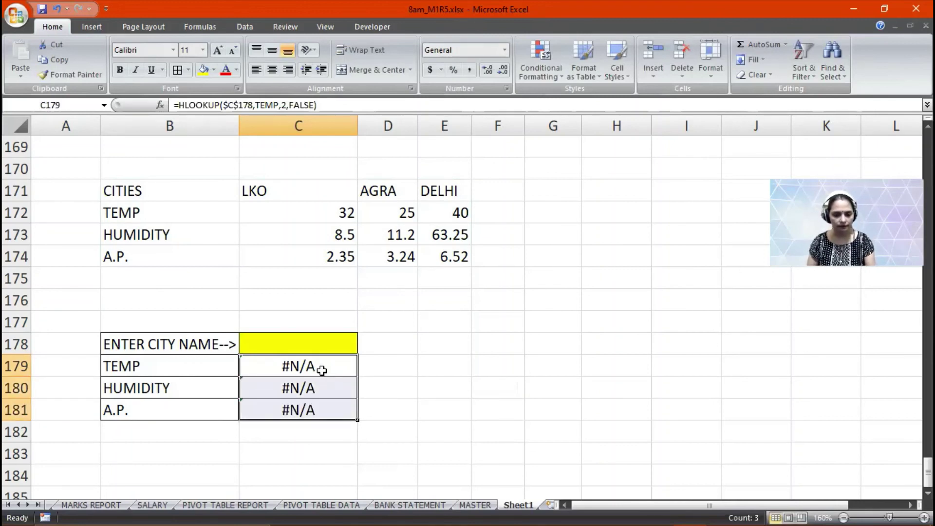
key(Return)
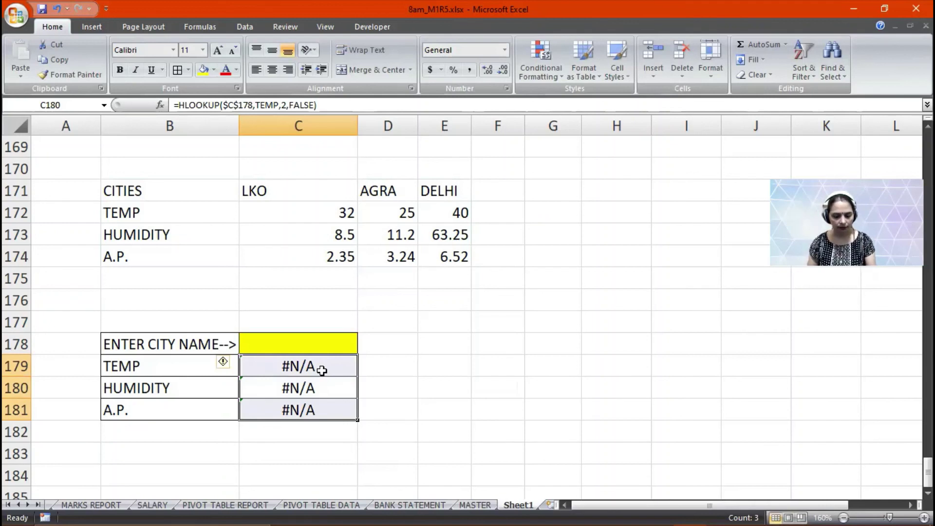
Set the row index number in the HUMIDITY formula in C180 to 3
key(F2)
key(Left)
key(Left)
key(Left)
key(Left)
key(Left)
key(Left)
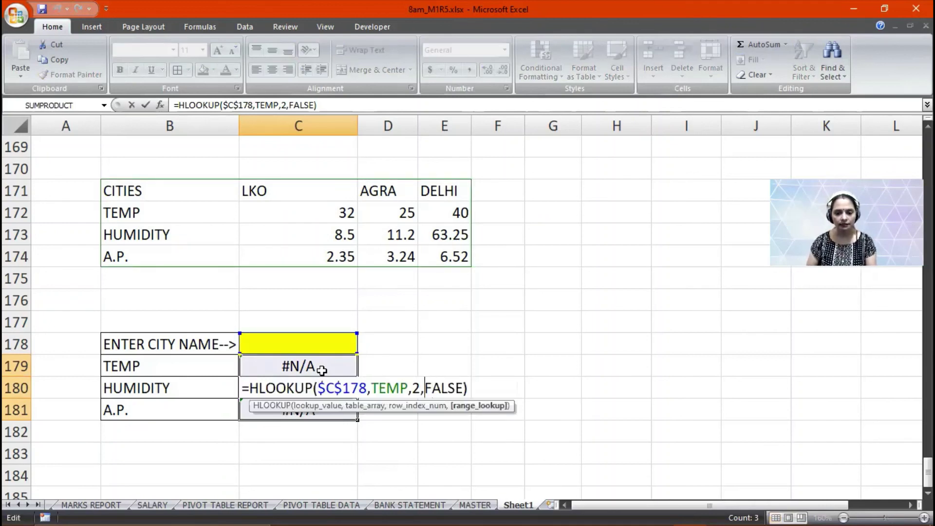
key(BackSpace)
key(BackSpace)
text(3,)
key(Return)
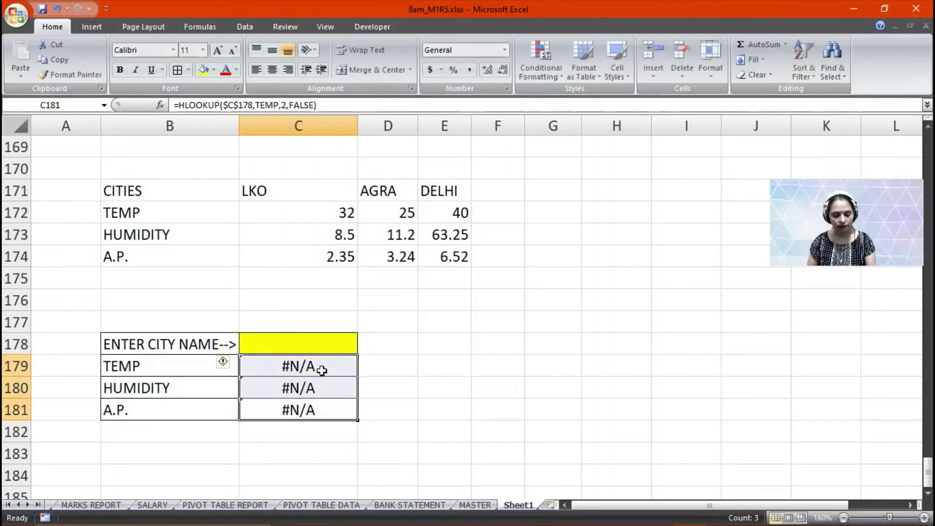
Set the row index number in the A.P. formula in C181 to 4
key(F2)
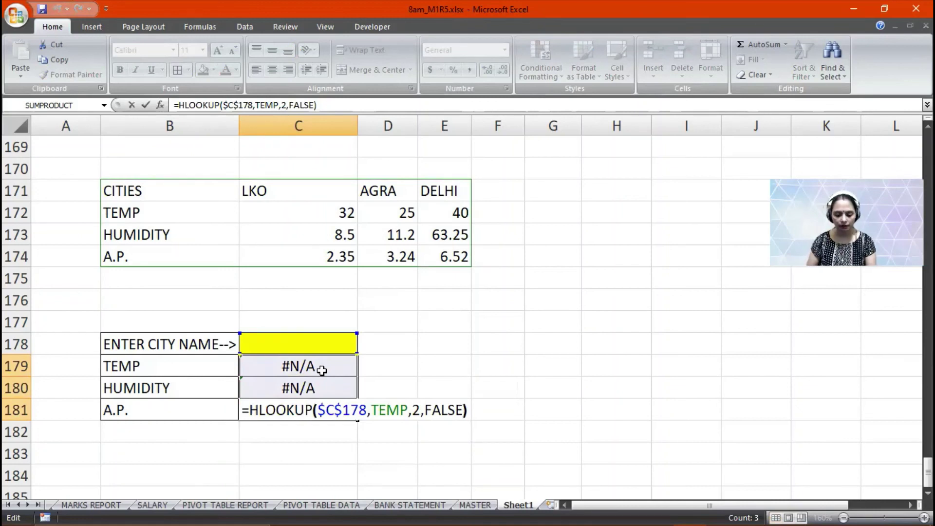
key(Left)
key(Left)
key(Left)
key(Left)
key(Left)
key(Left)
key(Left)
key(BackSpace)
text(4)
key(Return)
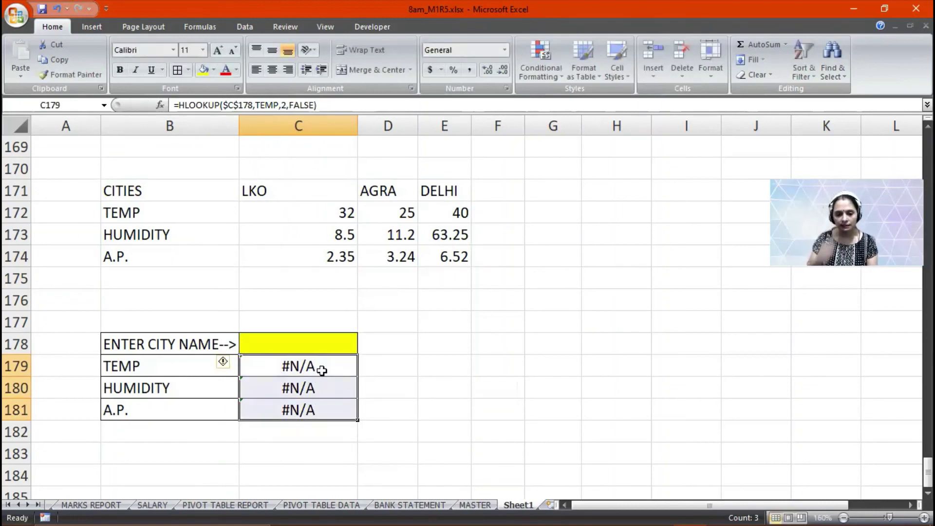
Test the form with AGRA in C178 and check the results against the AGRA column of the weather table
key(Up)
text(AGRA)
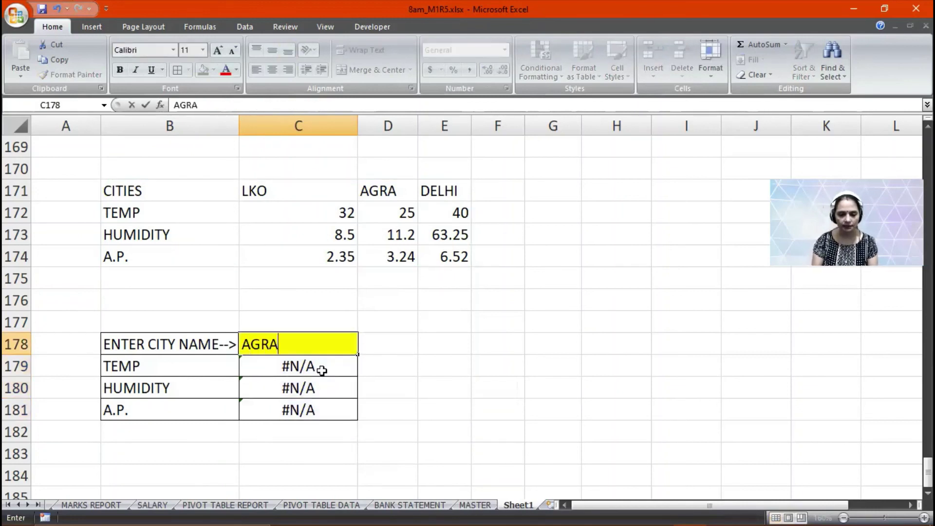
key(Return)
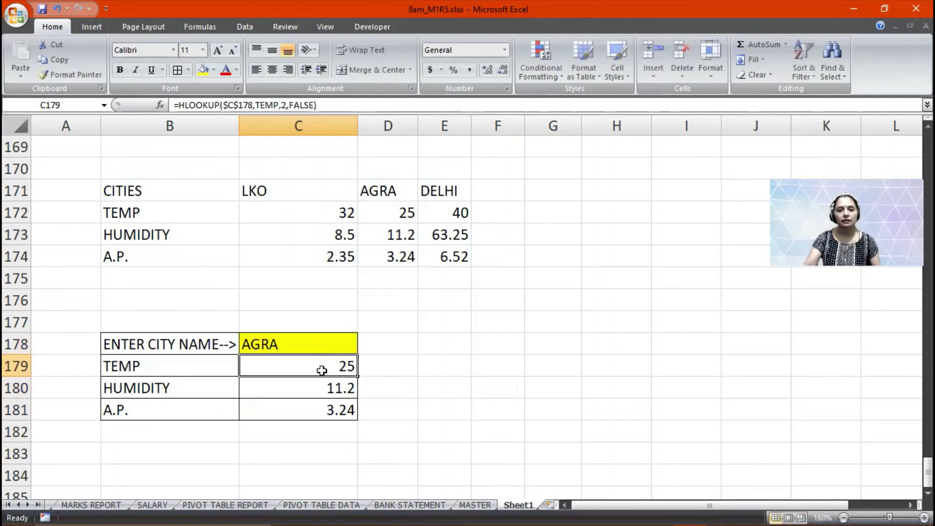
click(391, 210)
click(394, 239)
click(394, 257)
click(331, 384)
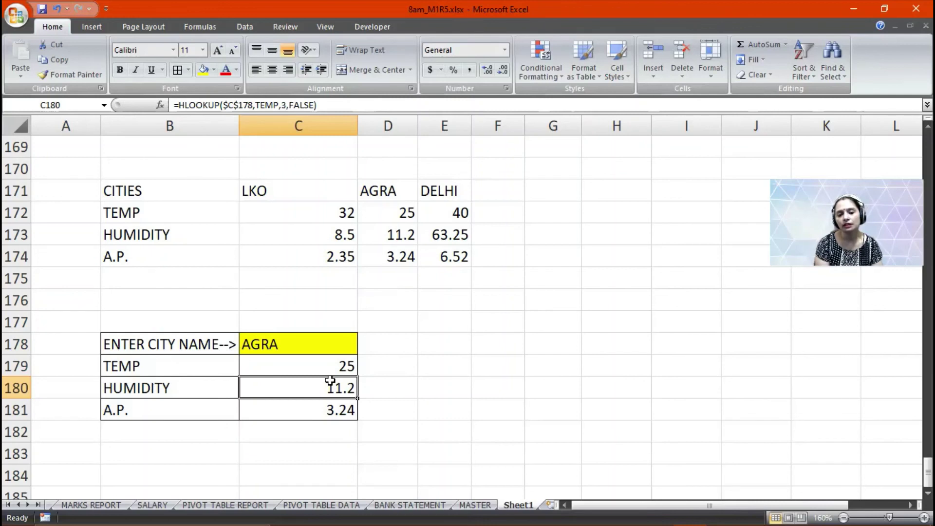
Set the city name in C178 to LKO to look up its weather values
key(Up)
key(Up)
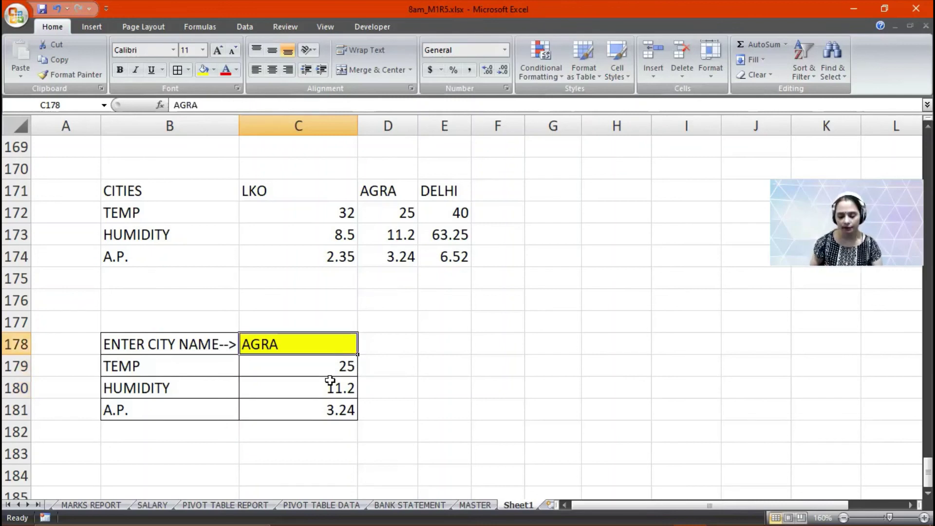
text(LKO)
key(Return)
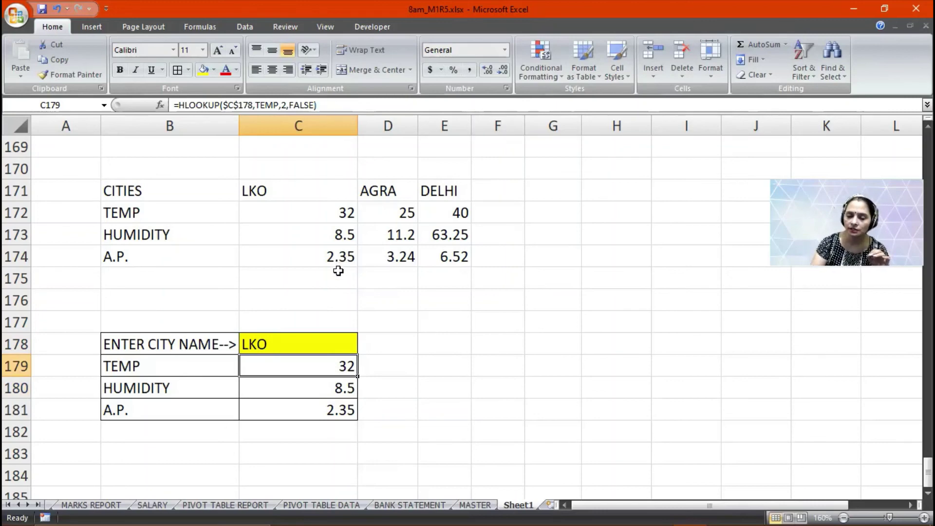
Review the VLOOKUP and HLOOKUP syntax notes in B54:B55
scroll(347, 313, up, 12)
scroll(348, 312, up, 20)
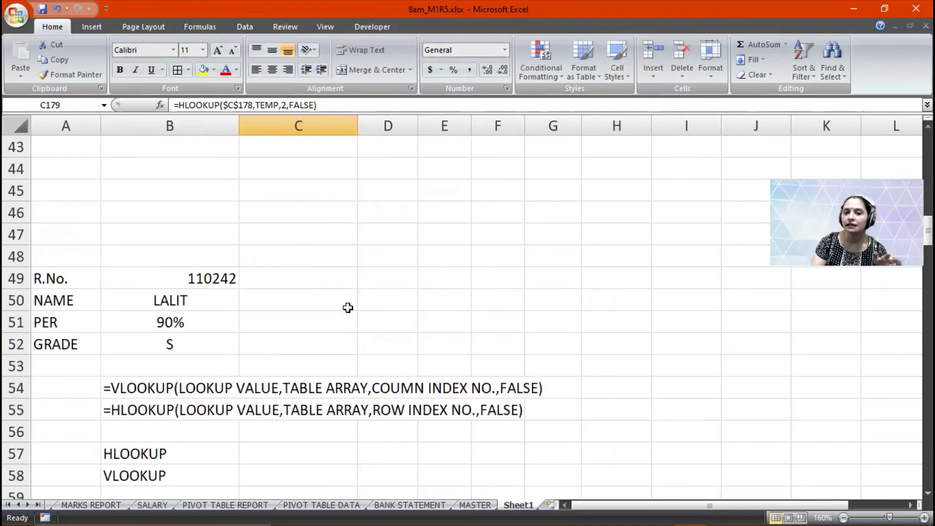
Look through Sheet1 from the student marks table past the roll-number form and cell reference notes to the EXPENSES section
scroll(347, 307, up, 9)
scroll(348, 307, up, 5)
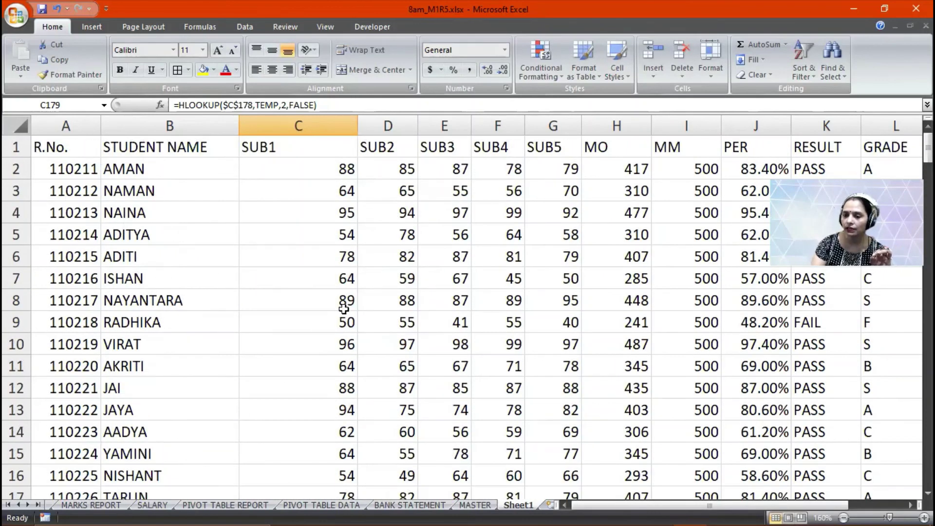
scroll(344, 308, down, 17)
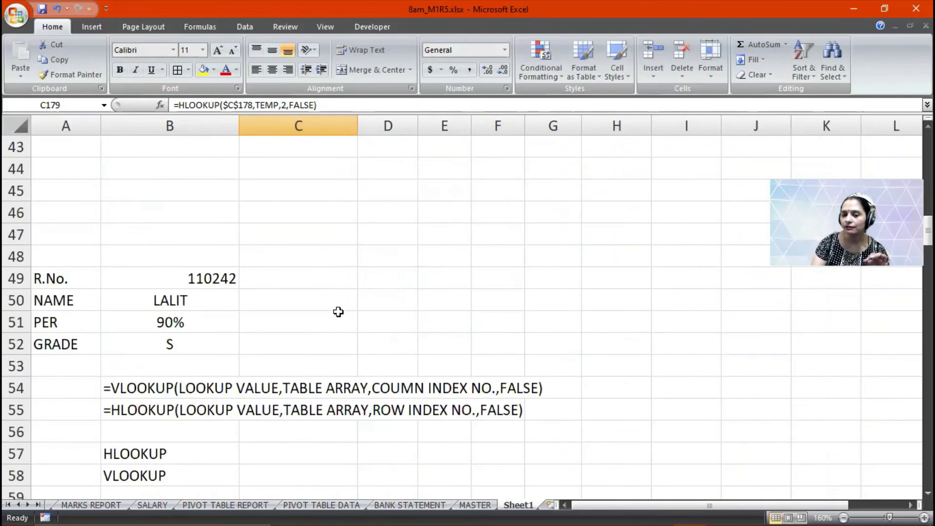
scroll(338, 311, down, 15)
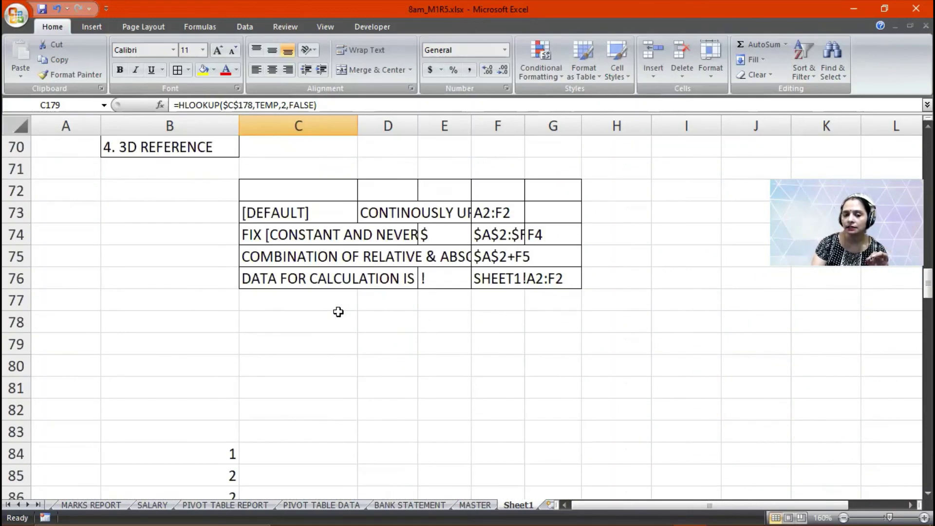
scroll(336, 315, down, 10)
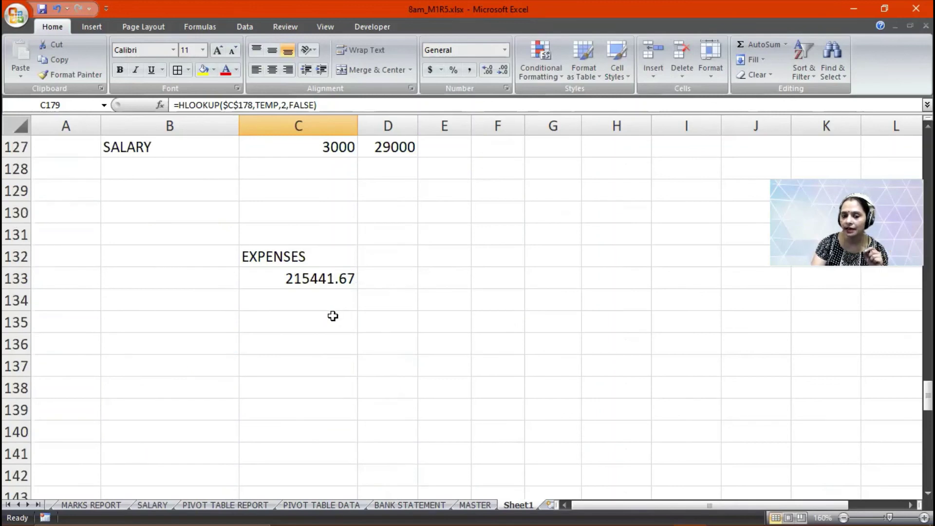
scroll(332, 316, down, 1)
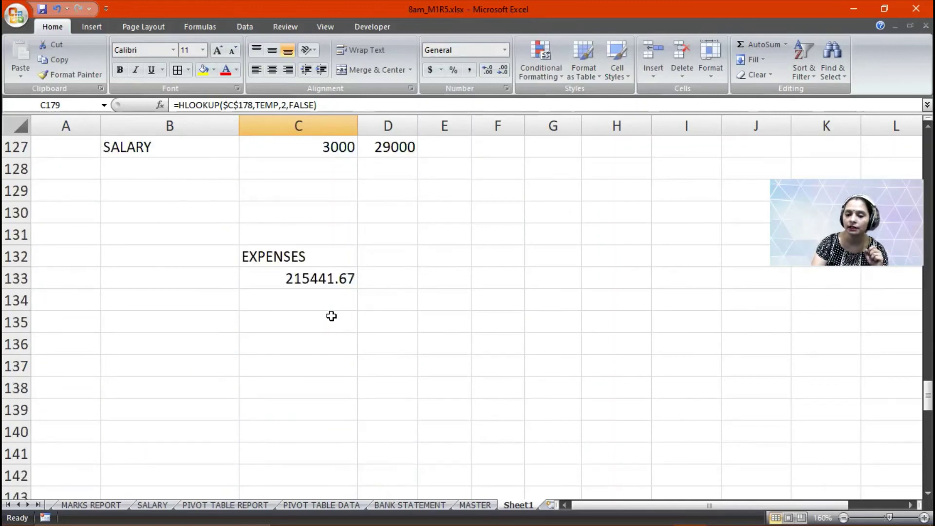
Inspect the roll number input in B49 and the NAME and PER lookup cells B50 and B51 of the student form
scroll(331, 315, up, 5)
scroll(331, 315, up, 17)
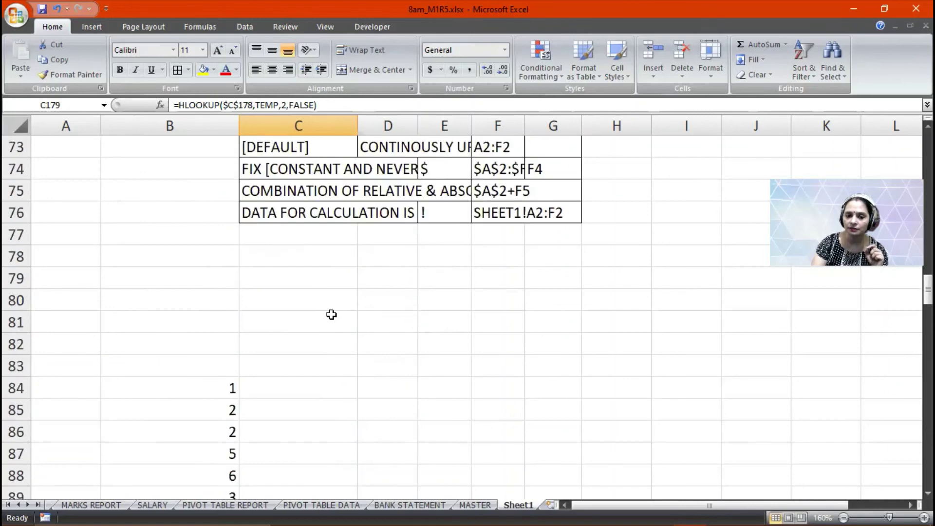
scroll(331, 314, up, 6)
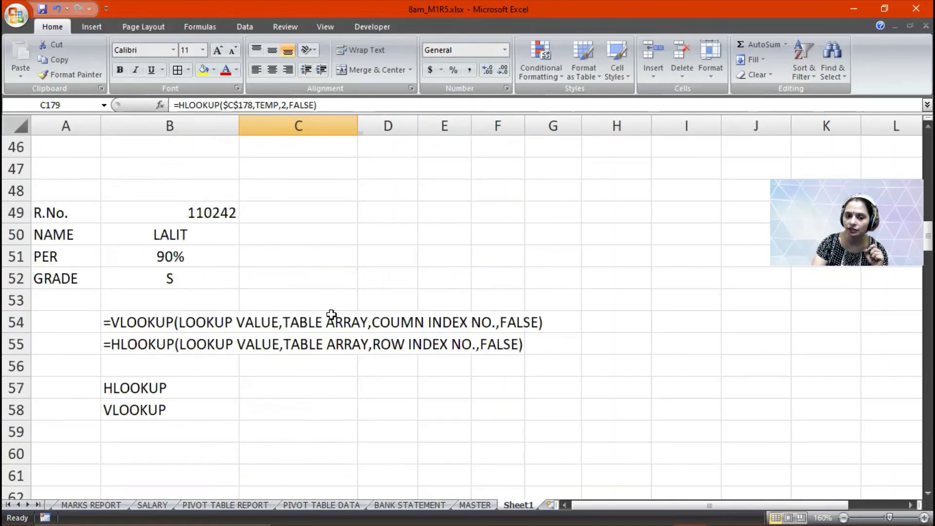
click(175, 211)
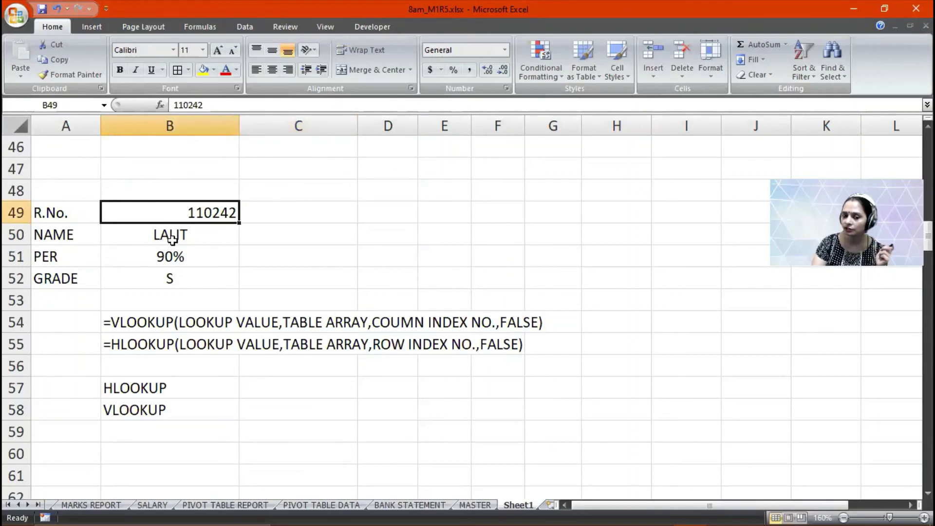
click(173, 237)
click(166, 257)
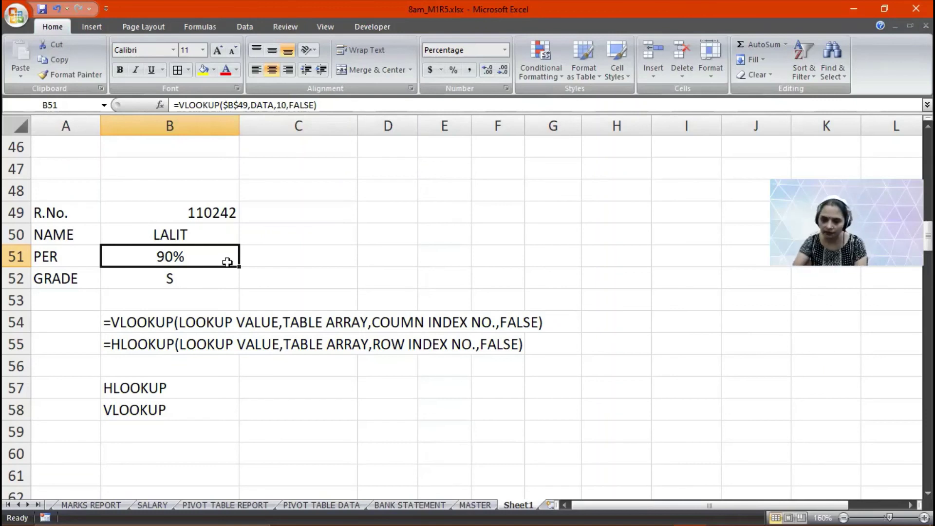
click(805, 12)
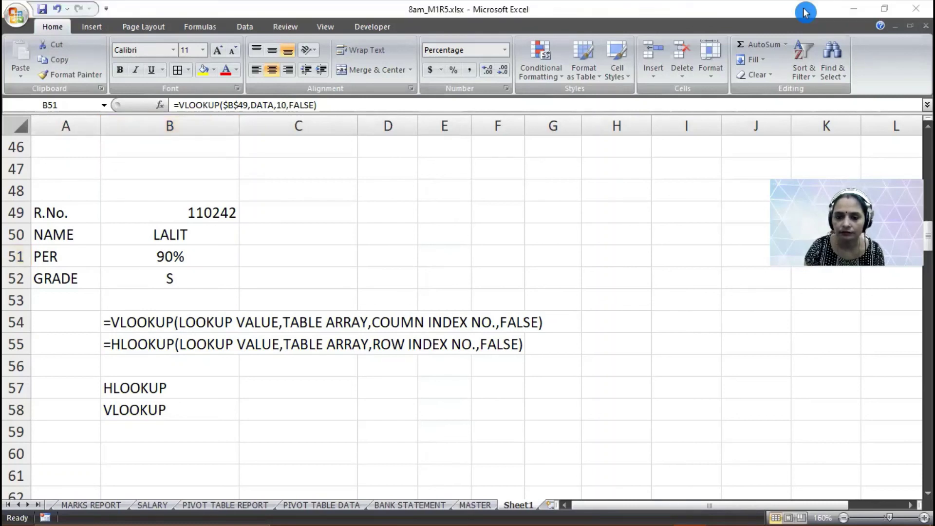